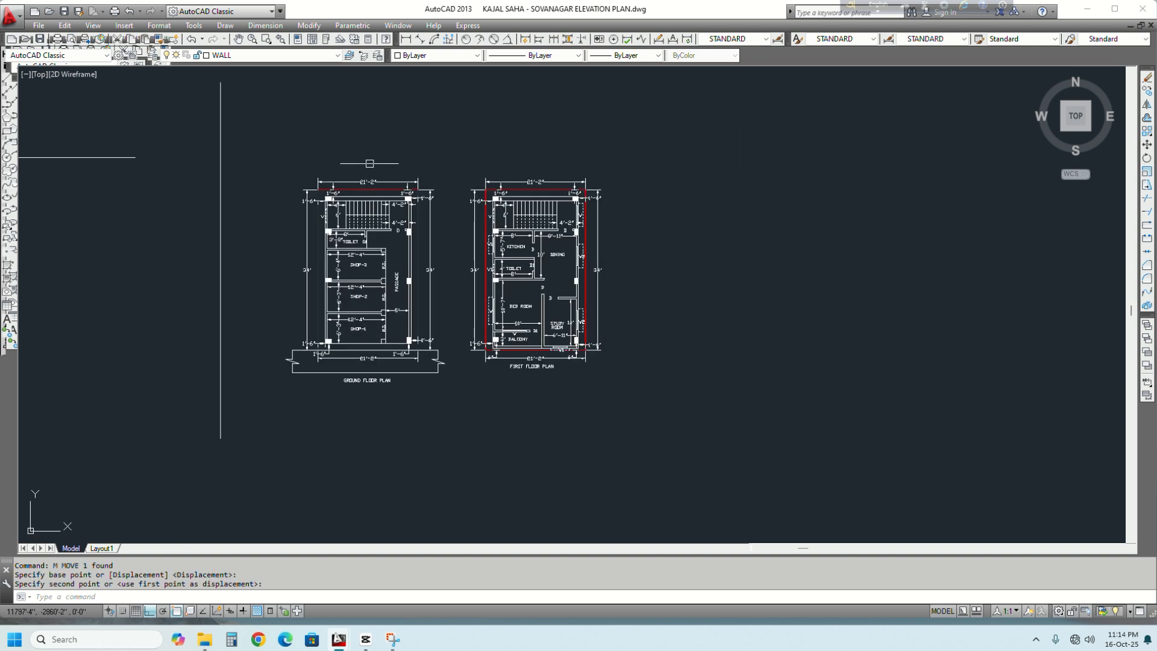
Zoom and pan to bring the whole ground floor plan into view
{"action": "scroll", "coordinate": [333, 183], "scroll_direction": "up", "scroll_amount": 4}
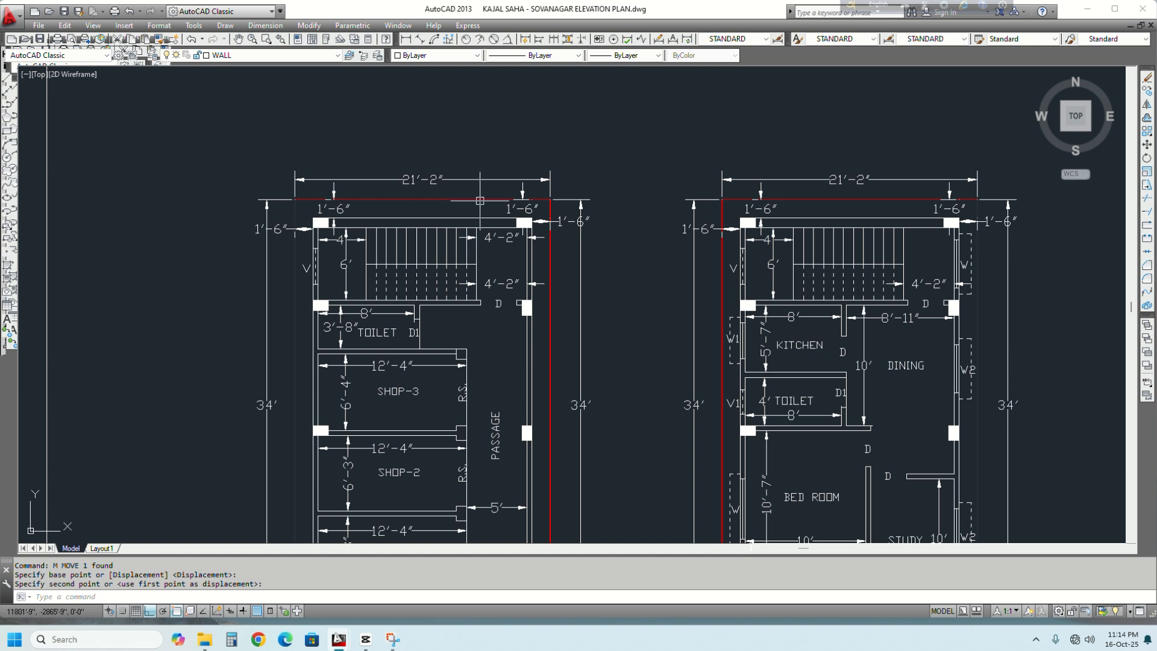
{"action": "scroll", "coordinate": [480, 200], "scroll_direction": "down", "scroll_amount": 3}
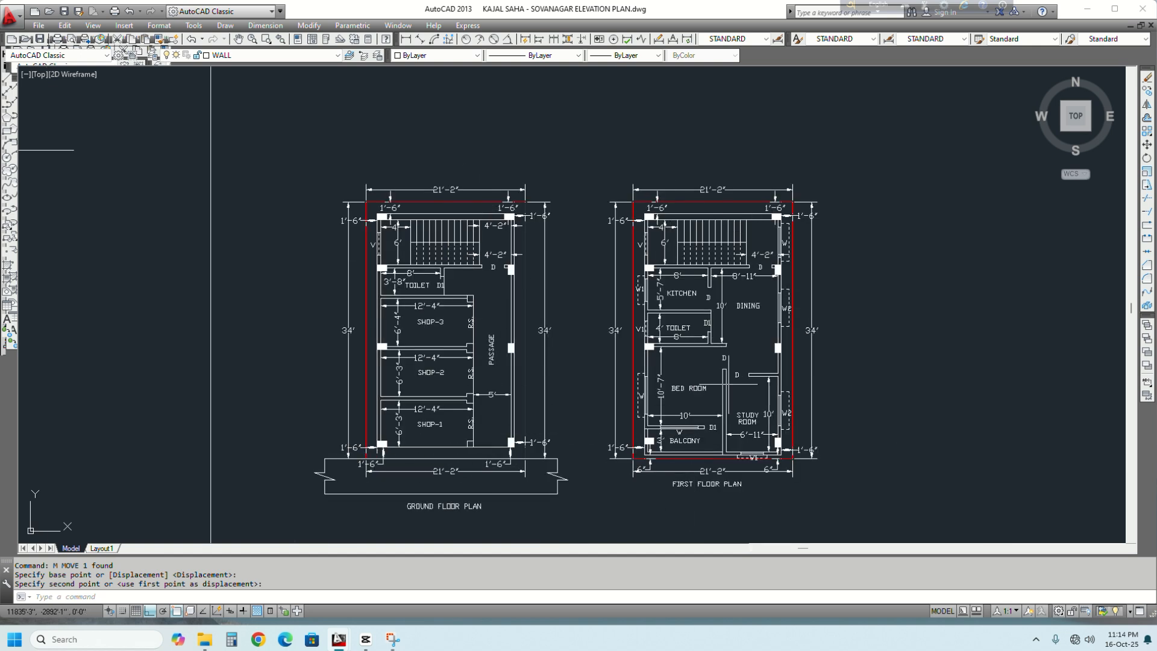
{"action": "scroll", "coordinate": [711, 459], "scroll_direction": "up", "scroll_amount": 2}
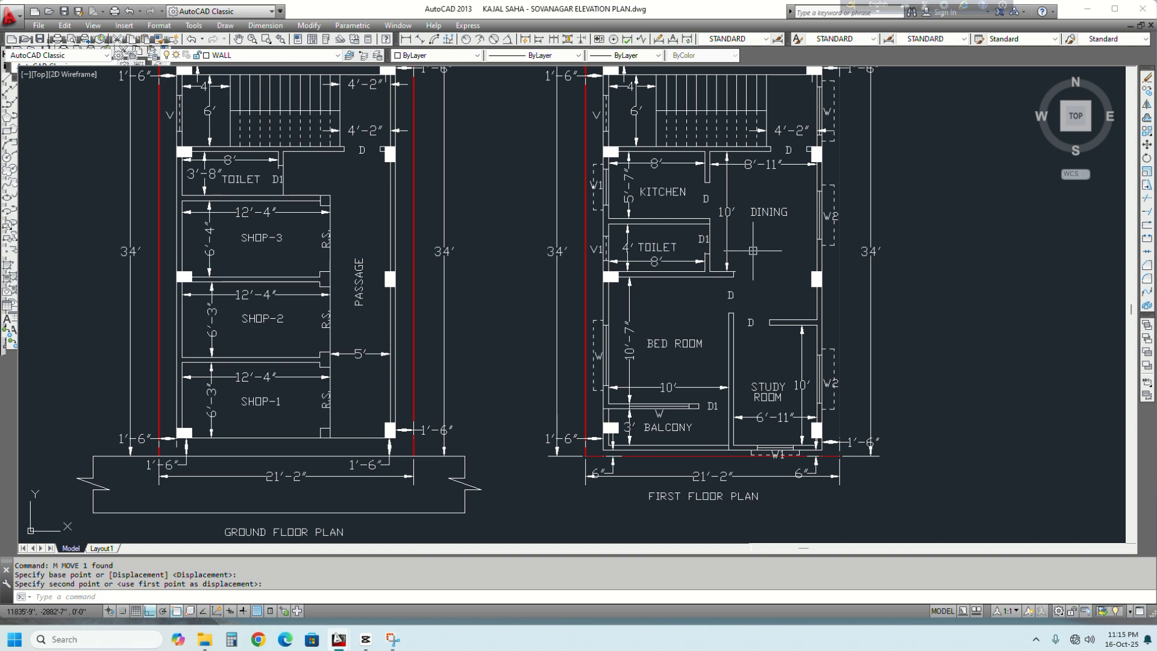
{"action": "scroll", "coordinate": [752, 250], "scroll_direction": "down", "scroll_amount": 2}
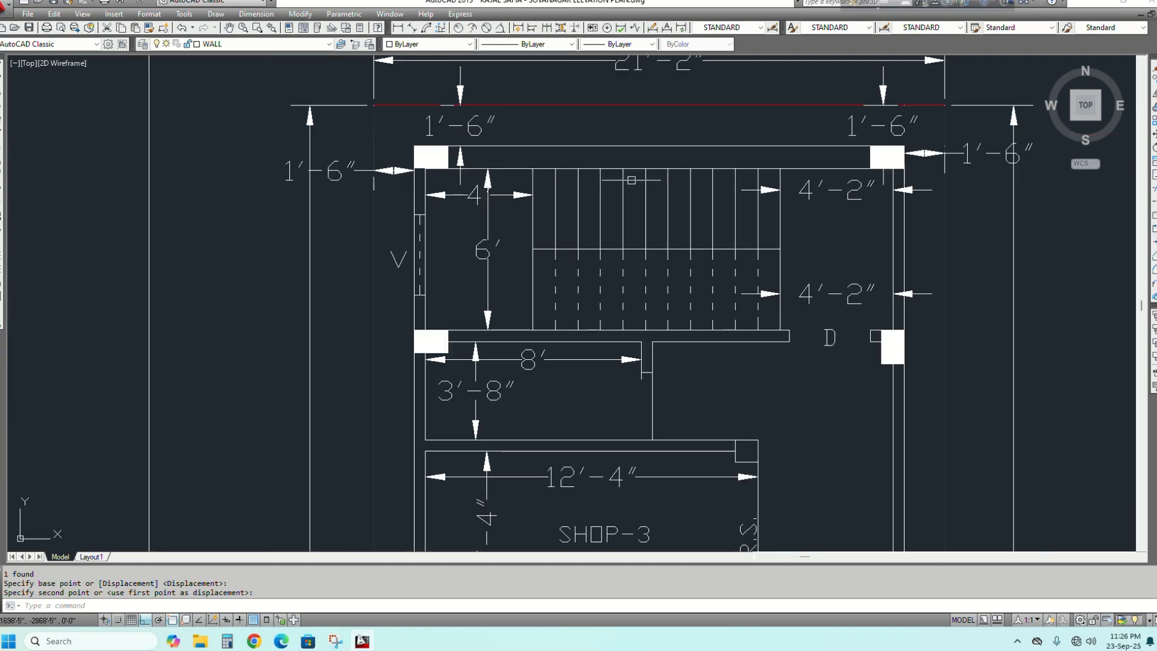
{"action": "scroll", "coordinate": [568, 328], "scroll_direction": "down", "scroll_amount": 4}
{"action": "middle_click_drag", "start_coordinate": [580, 423], "coordinate": [548, 188]}
{"action": "scroll", "coordinate": [612, 360], "scroll_direction": "up", "scroll_amount": 2}
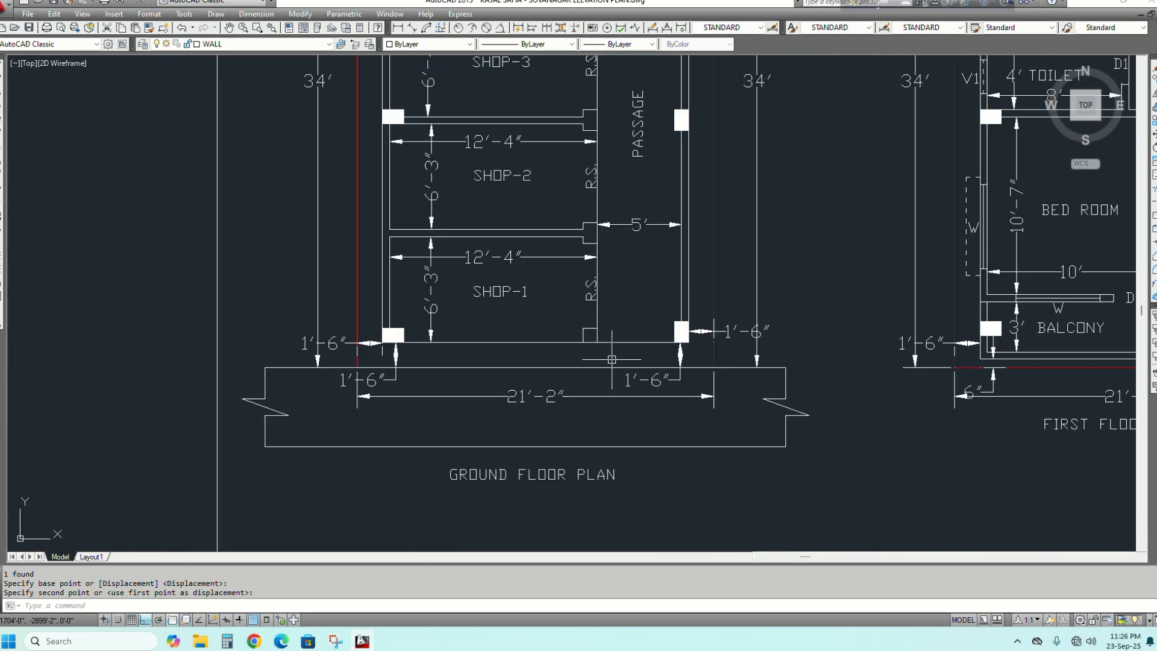
{"action": "scroll", "coordinate": [379, 334], "scroll_direction": "up", "scroll_amount": 4}
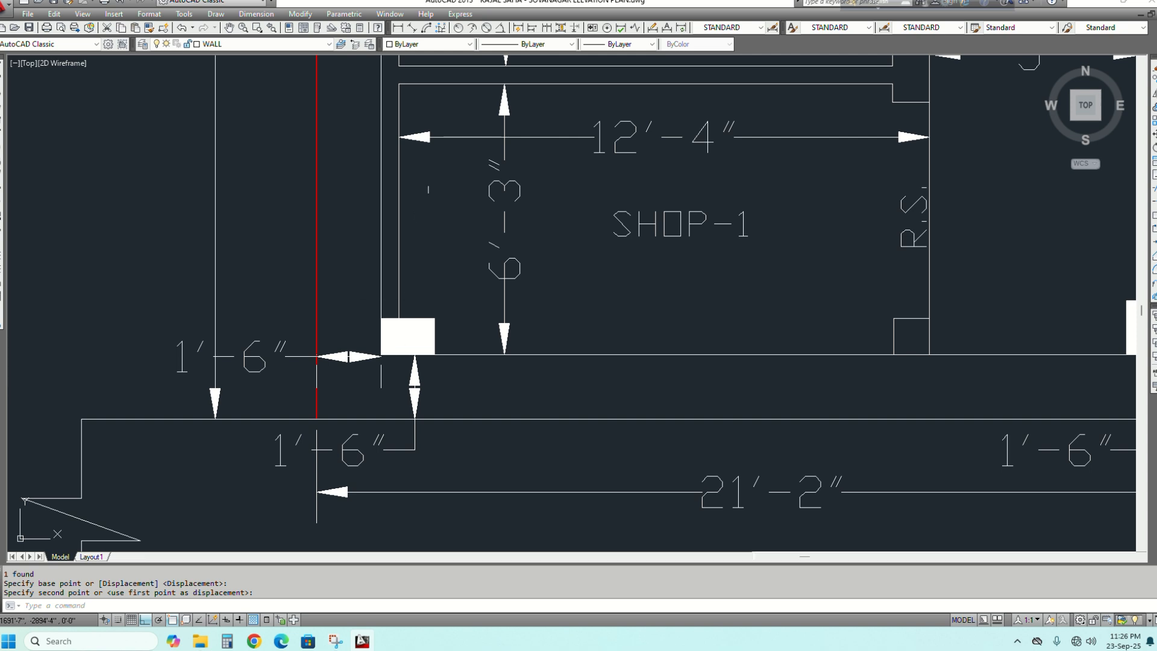
Try linear dimensions across a column (1'-3" and 10"), abandoning both without placing them
{"action": "left_click", "coordinate": [398, 27]}
{"action": "scroll", "coordinate": [399, 295], "scroll_direction": "up", "scroll_amount": 2}
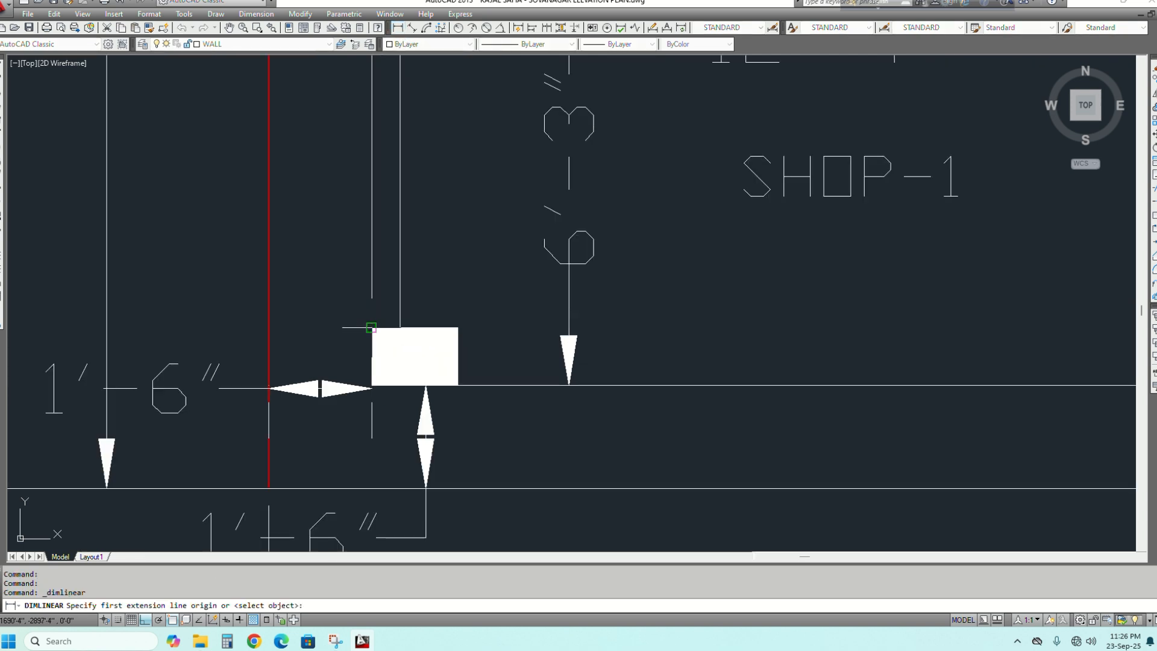
{"action": "left_click", "coordinate": [372, 328]}
{"action": "left_click", "coordinate": [458, 327]}
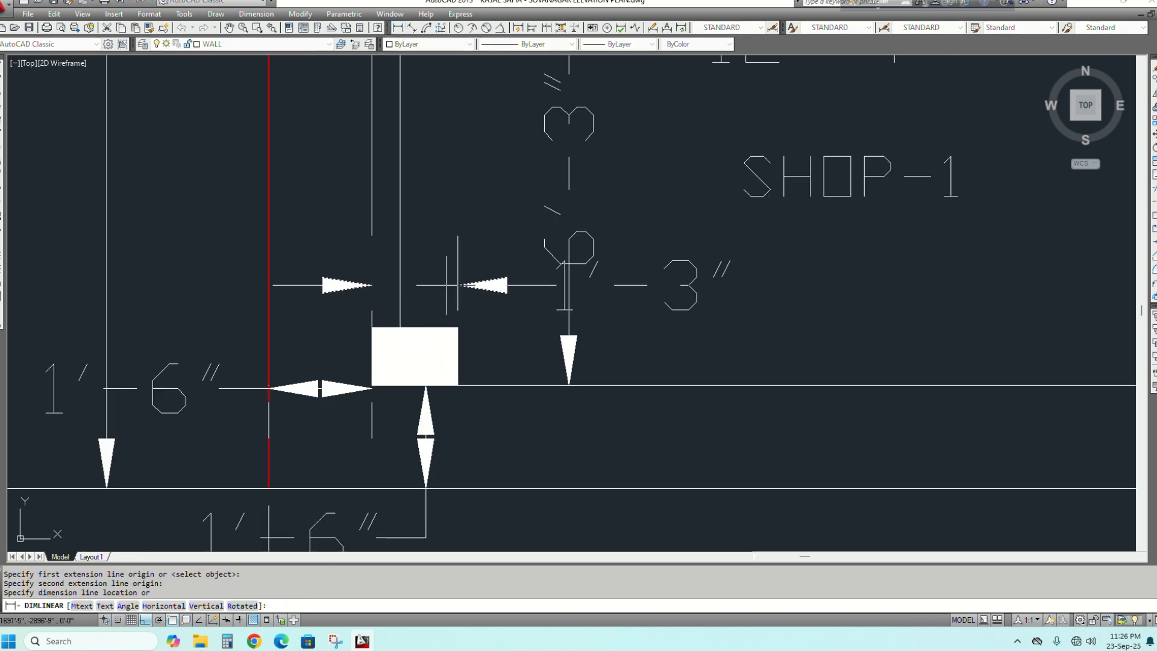
{"action": "key", "text": "Escape"}
{"action": "key", "text": "Return"}
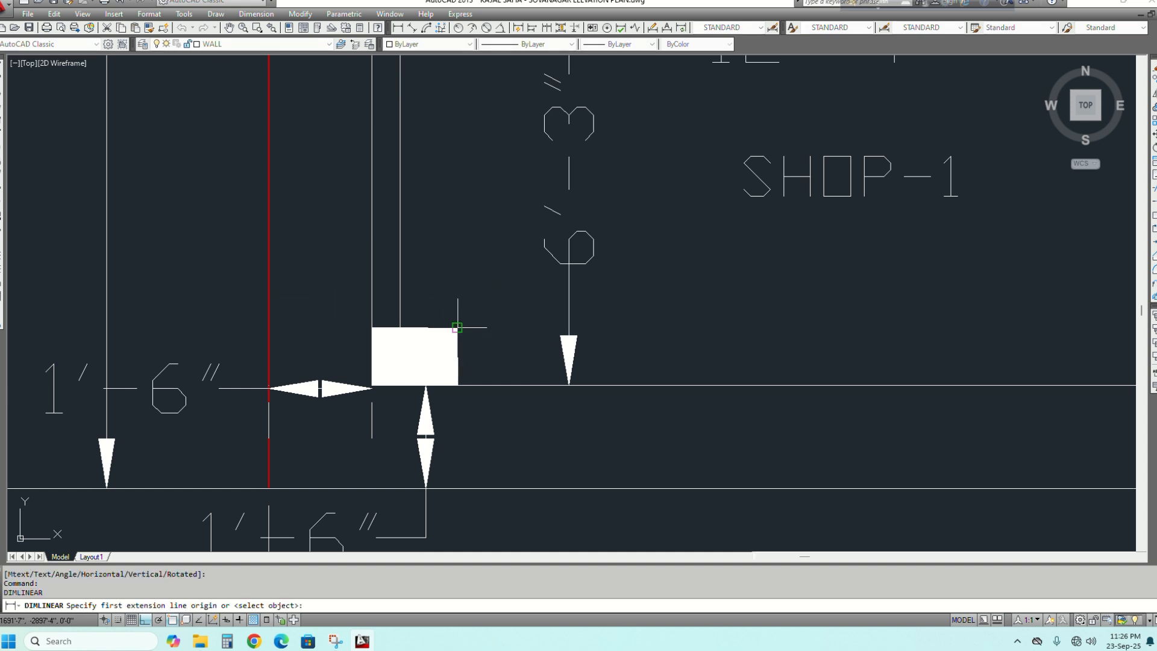
{"action": "left_click", "coordinate": [458, 327]}
{"action": "left_click", "coordinate": [458, 385]}
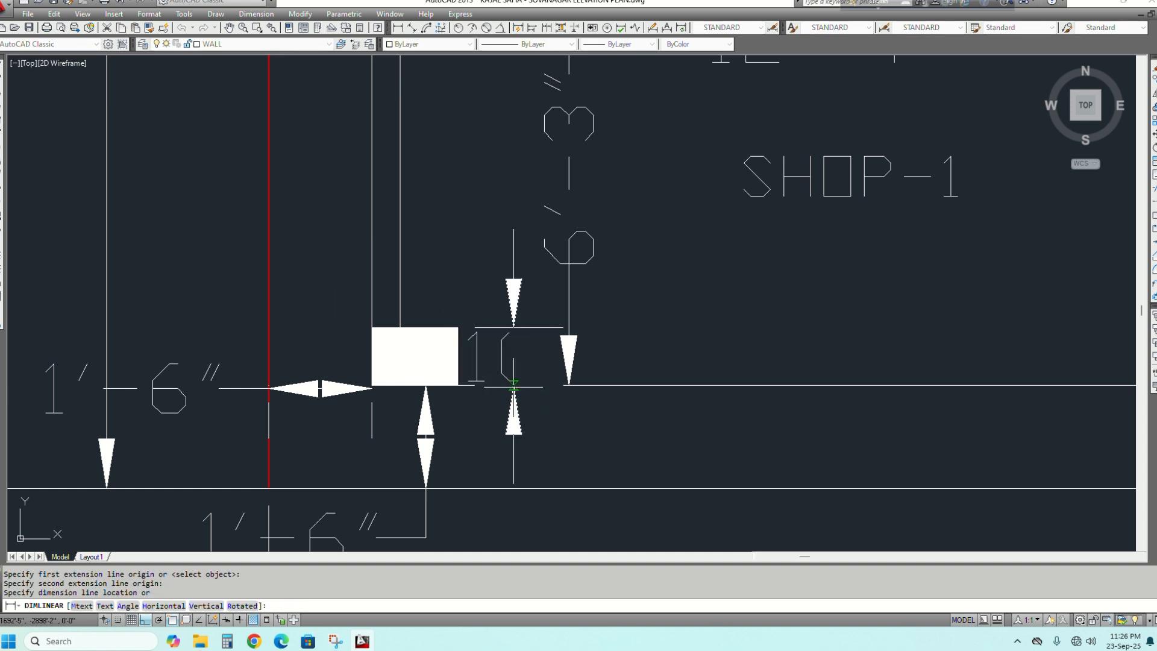
{"action": "scroll", "coordinate": [506, 377], "scroll_direction": "down", "scroll_amount": 2}
{"action": "key", "text": "Escape"}
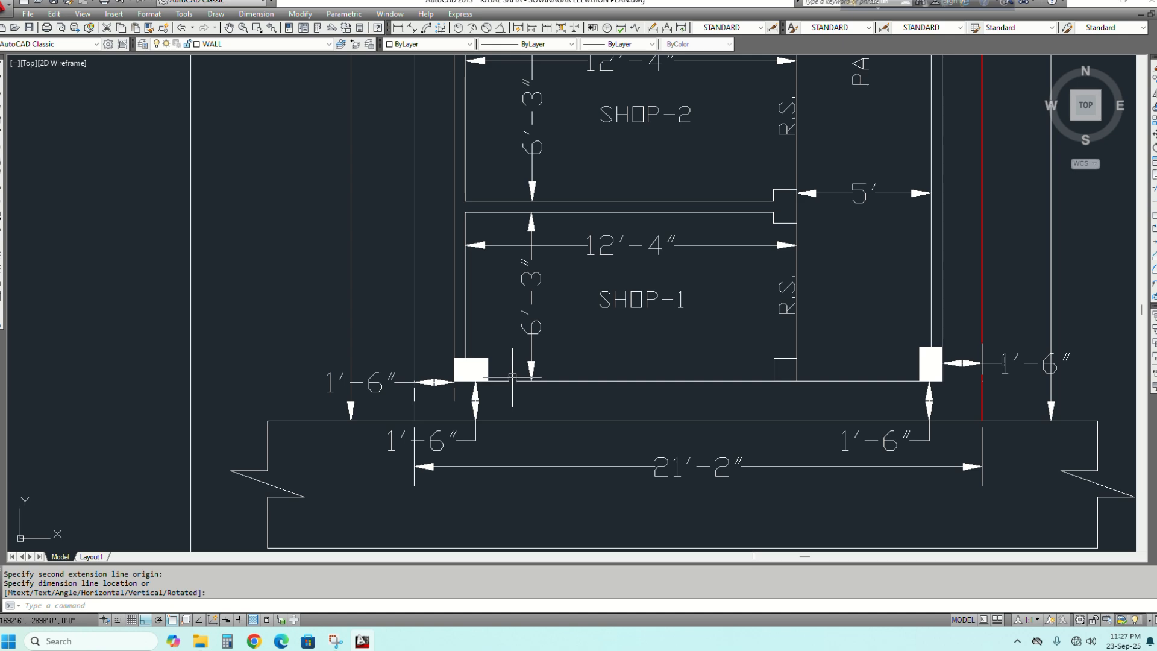
Pan and zoom across both floor plans, the balcony dimensions and the first floor staircase
{"action": "scroll", "coordinate": [512, 377], "scroll_direction": "down", "scroll_amount": 5}
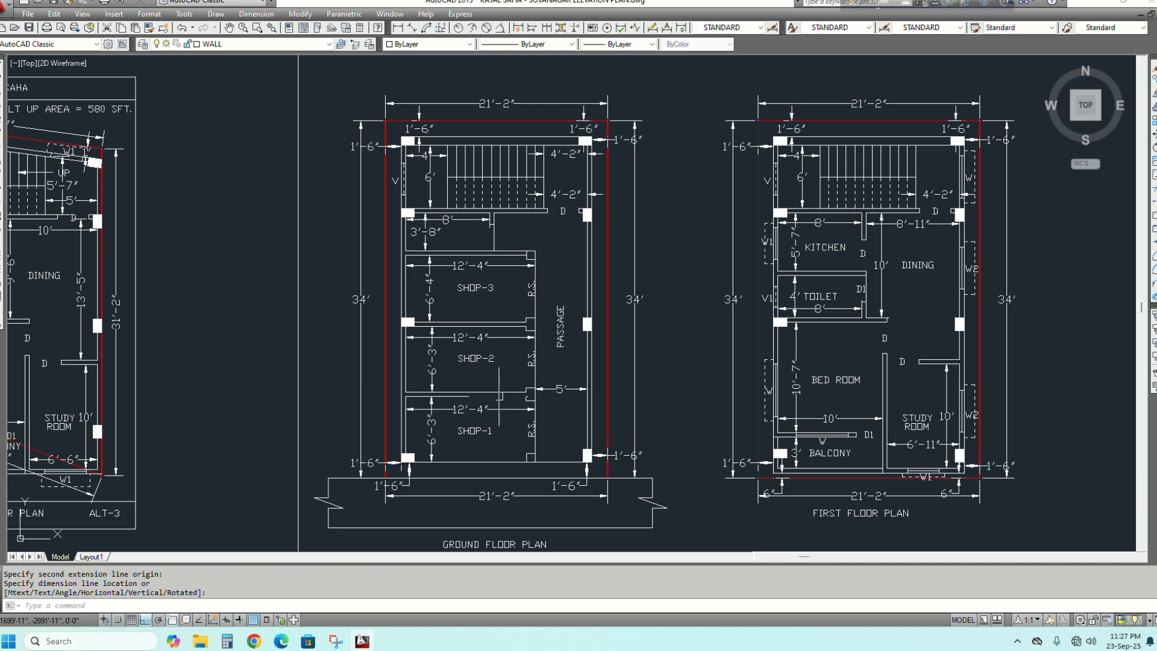
{"action": "middle_click_drag", "start_coordinate": [499, 394], "coordinate": [282, 366]}
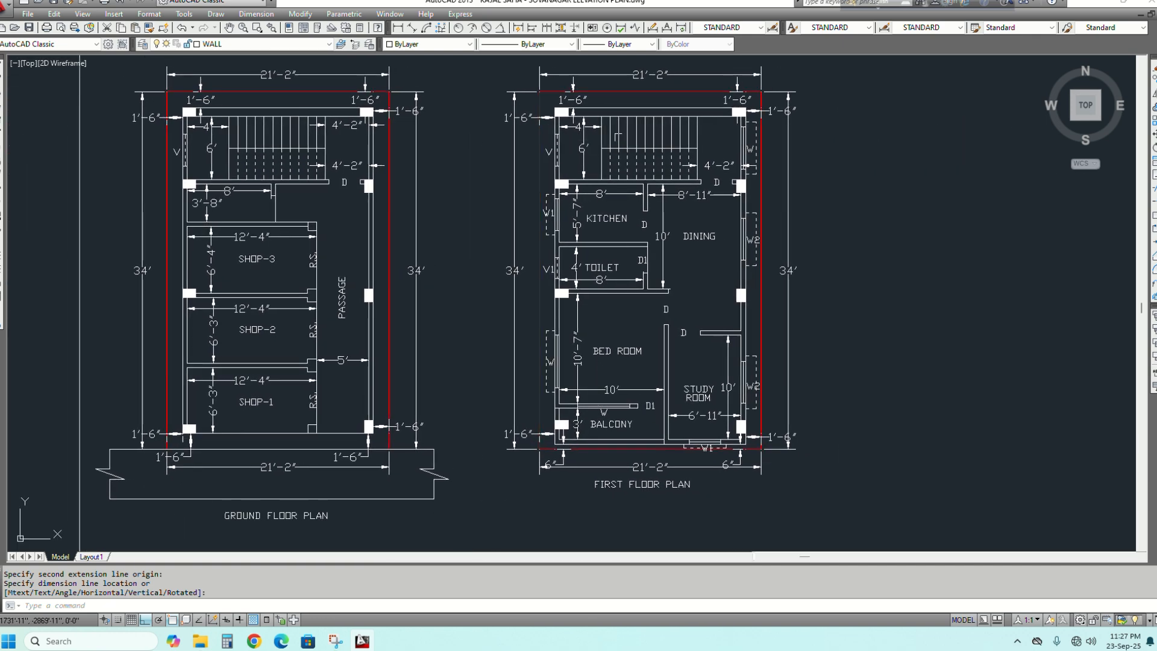
{"action": "scroll", "coordinate": [609, 212], "scroll_direction": "up", "scroll_amount": 2}
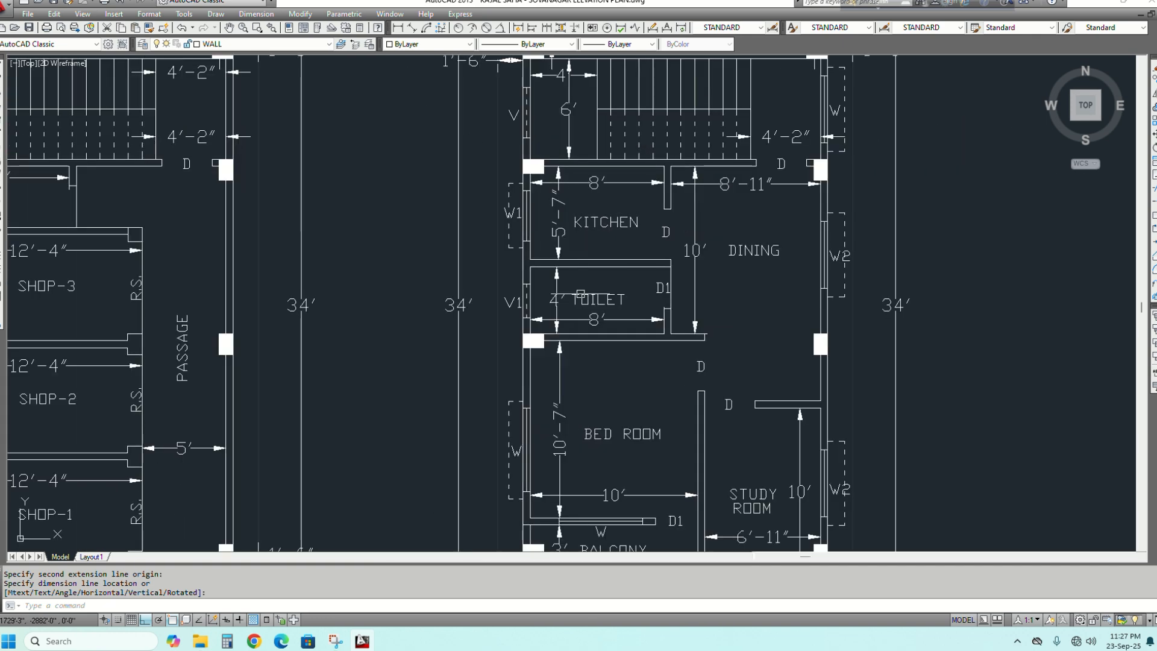
{"action": "middle_click_drag", "start_coordinate": [626, 384], "coordinate": [578, 301]}
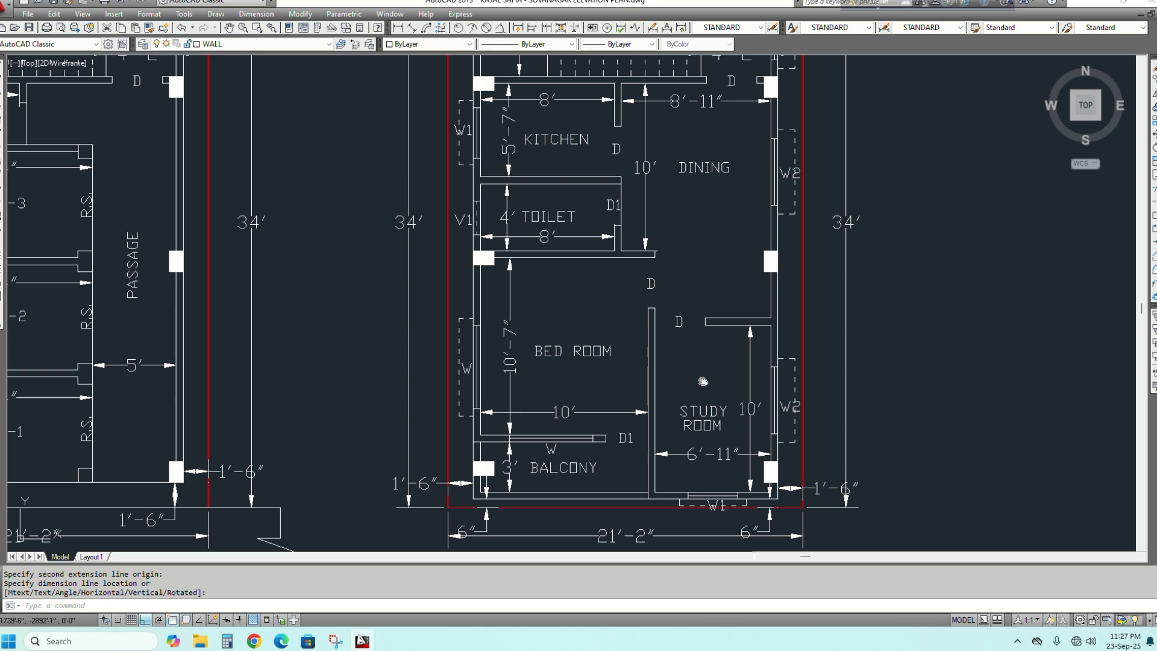
{"action": "middle_click_drag", "start_coordinate": [703, 381], "coordinate": [618, 450]}
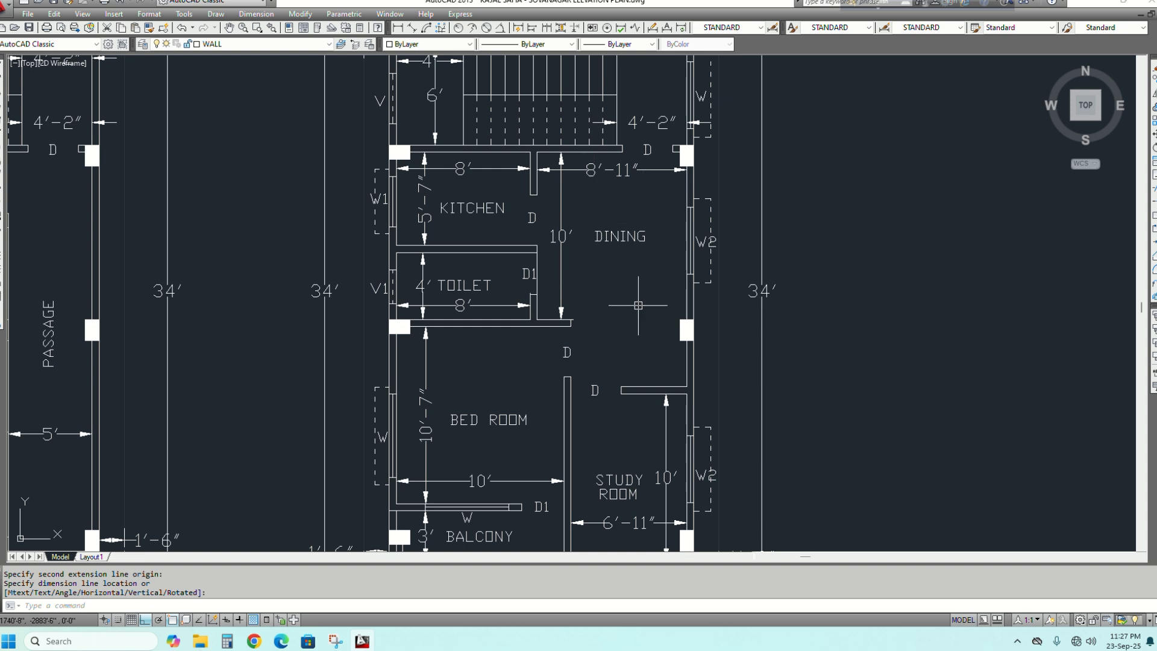
{"action": "scroll", "coordinate": [555, 359], "scroll_direction": "up", "scroll_amount": 2}
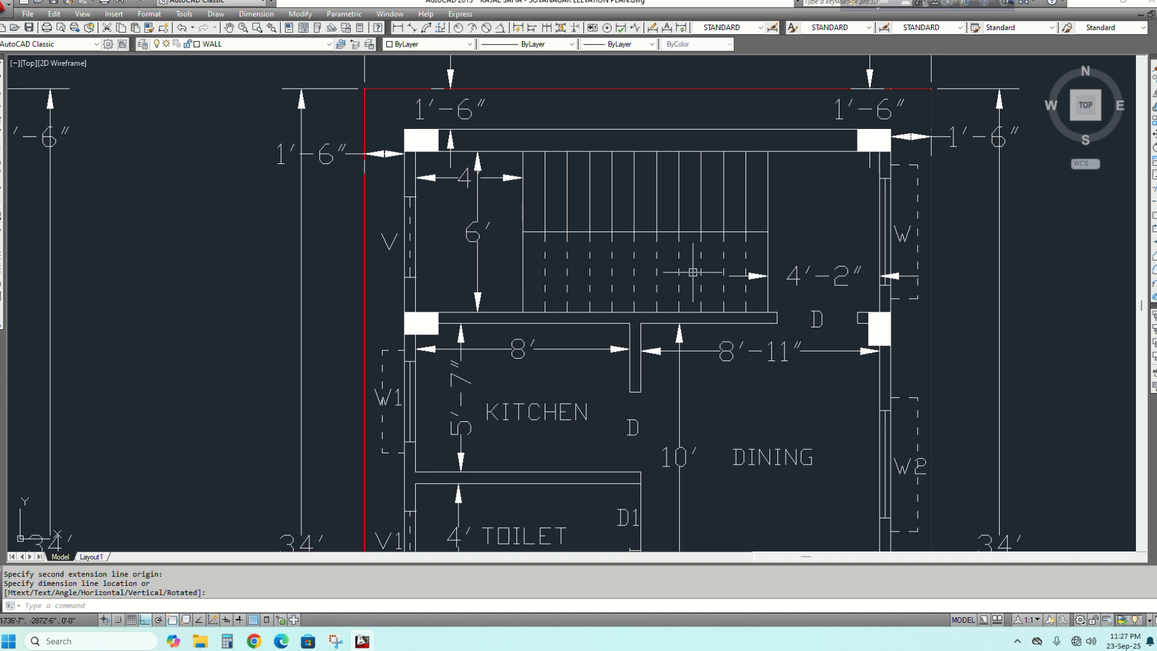
{"action": "scroll", "coordinate": [708, 282], "scroll_direction": "down", "scroll_amount": 3}
{"action": "scroll", "coordinate": [708, 281], "scroll_direction": "up", "scroll_amount": 3}
{"action": "scroll", "coordinate": [467, 261], "scroll_direction": "down", "scroll_amount": 3}
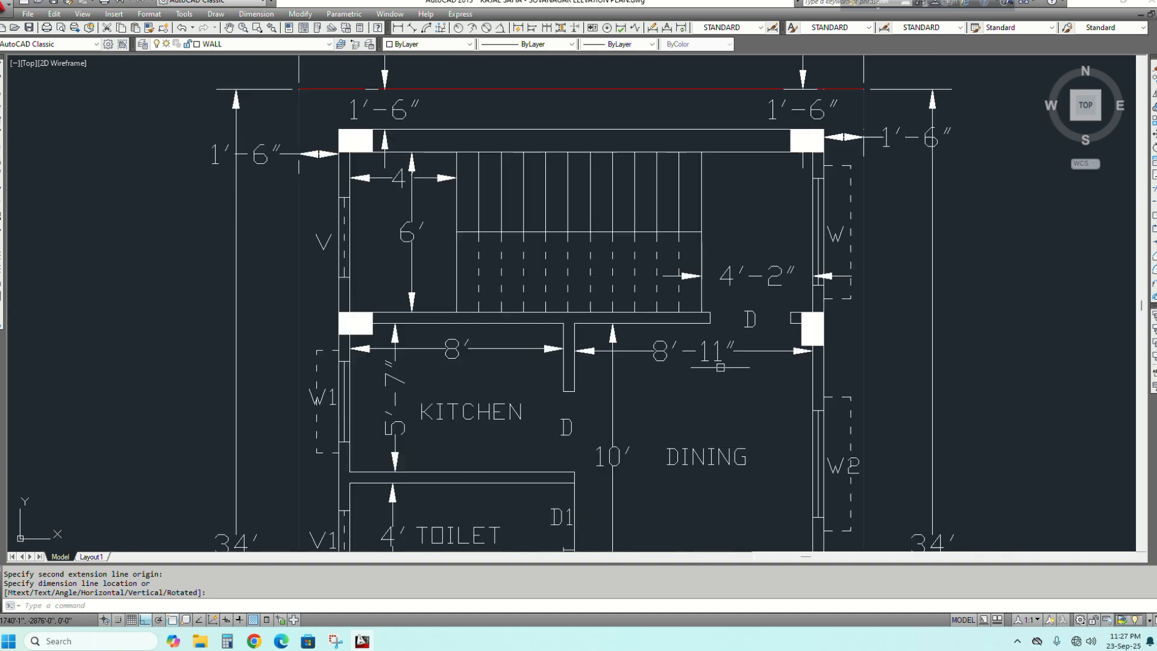
{"action": "scroll", "coordinate": [800, 282], "scroll_direction": "down", "scroll_amount": 2}
{"action": "middle_click_drag", "start_coordinate": [784, 446], "coordinate": [729, 285]}
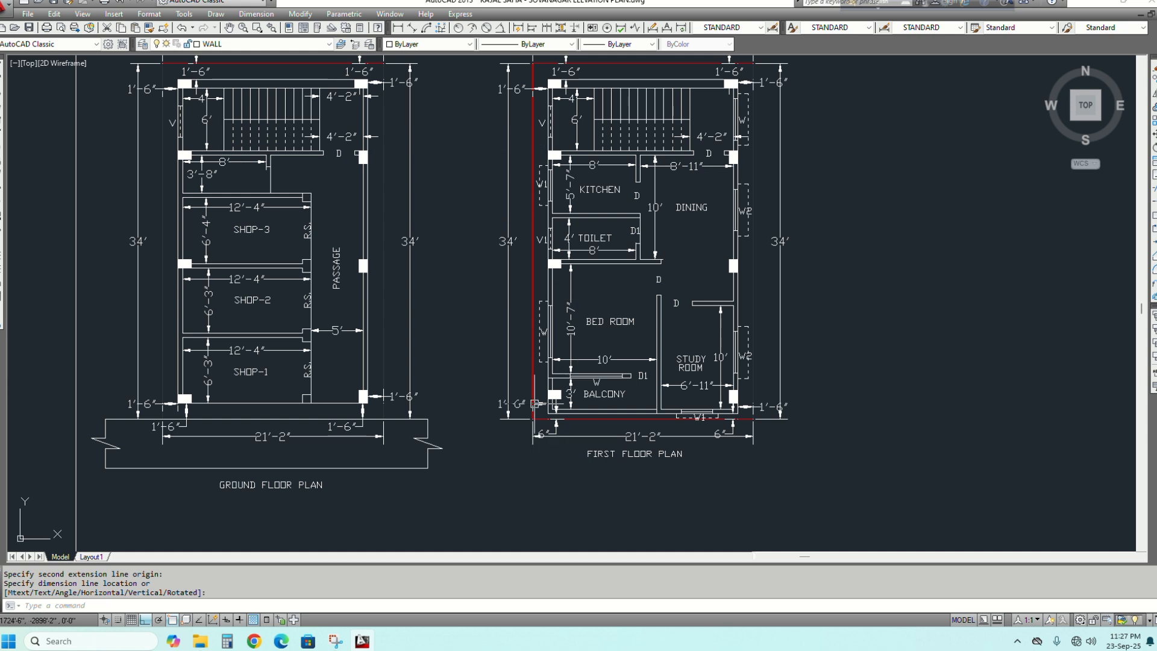
{"action": "scroll", "coordinate": [569, 433], "scroll_direction": "up", "scroll_amount": 4}
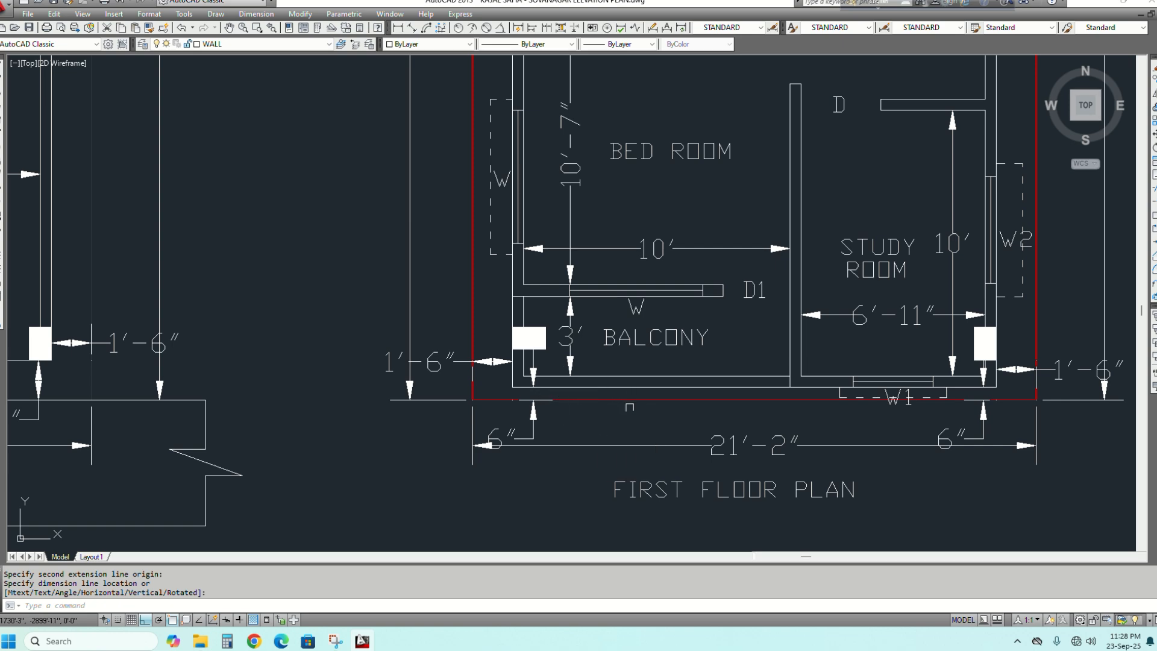
{"action": "scroll", "coordinate": [632, 405], "scroll_direction": "down", "scroll_amount": 2}
{"action": "scroll", "coordinate": [633, 403], "scroll_direction": "down", "scroll_amount": 4}
{"action": "scroll", "coordinate": [446, 259], "scroll_direction": "up", "scroll_amount": 2}
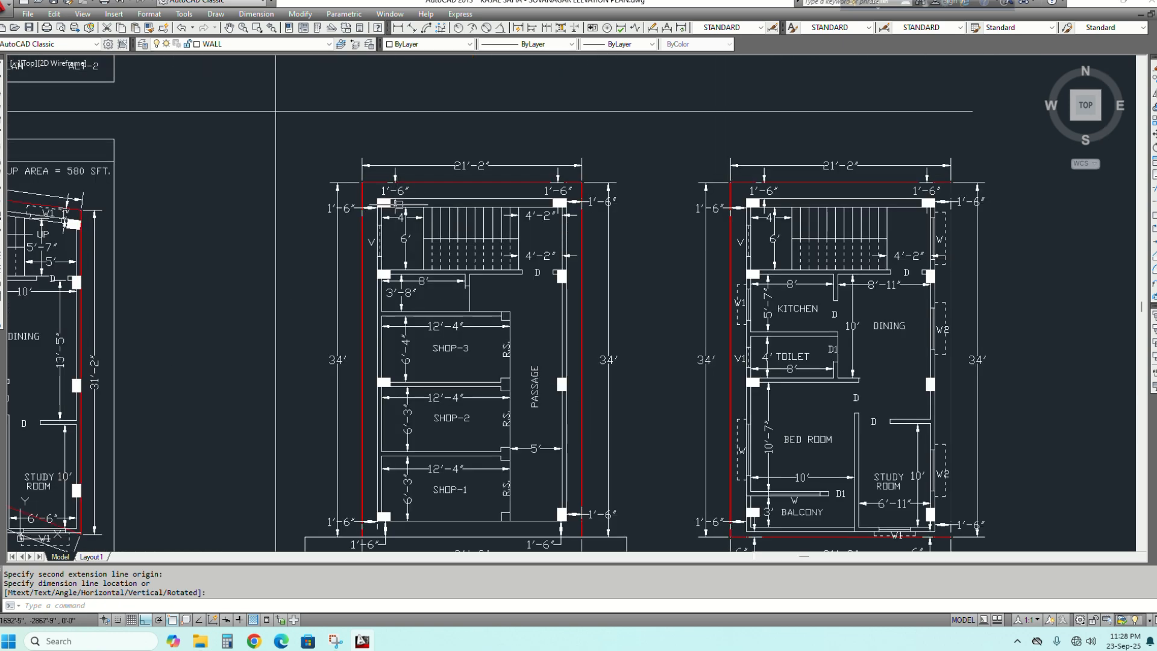
{"action": "scroll", "coordinate": [450, 260], "scroll_direction": "down", "scroll_amount": 1}
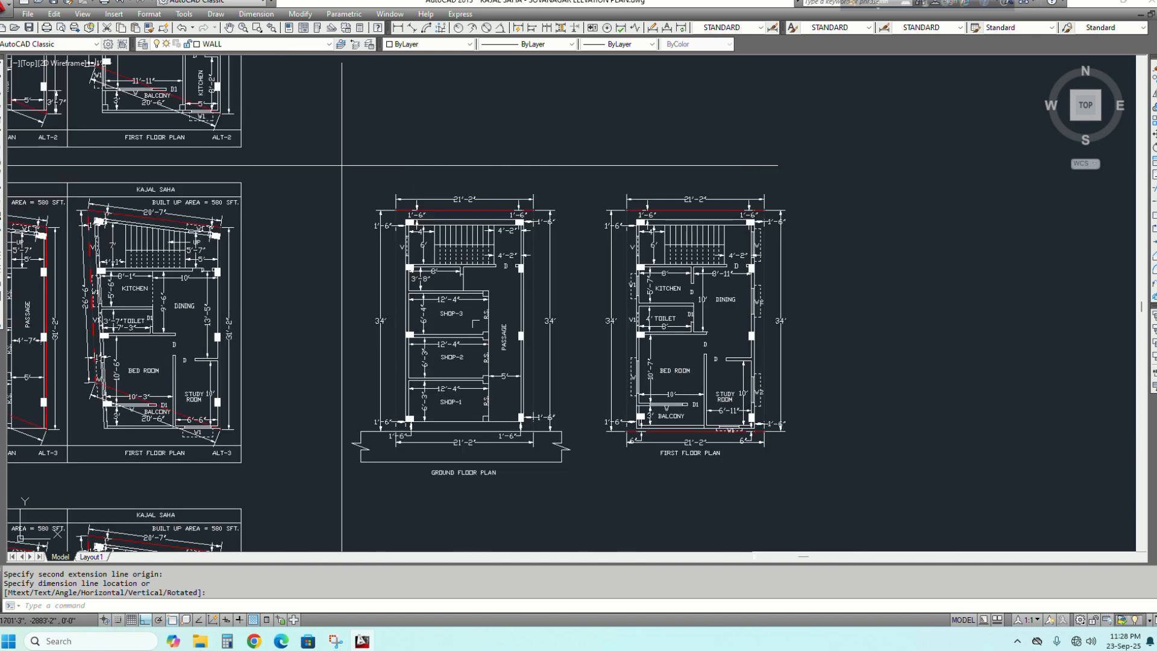
{"action": "scroll", "coordinate": [494, 313], "scroll_direction": "down", "scroll_amount": 1}
Draw a horizontal divider line beneath the plans
{"action": "type", "text": "l"}
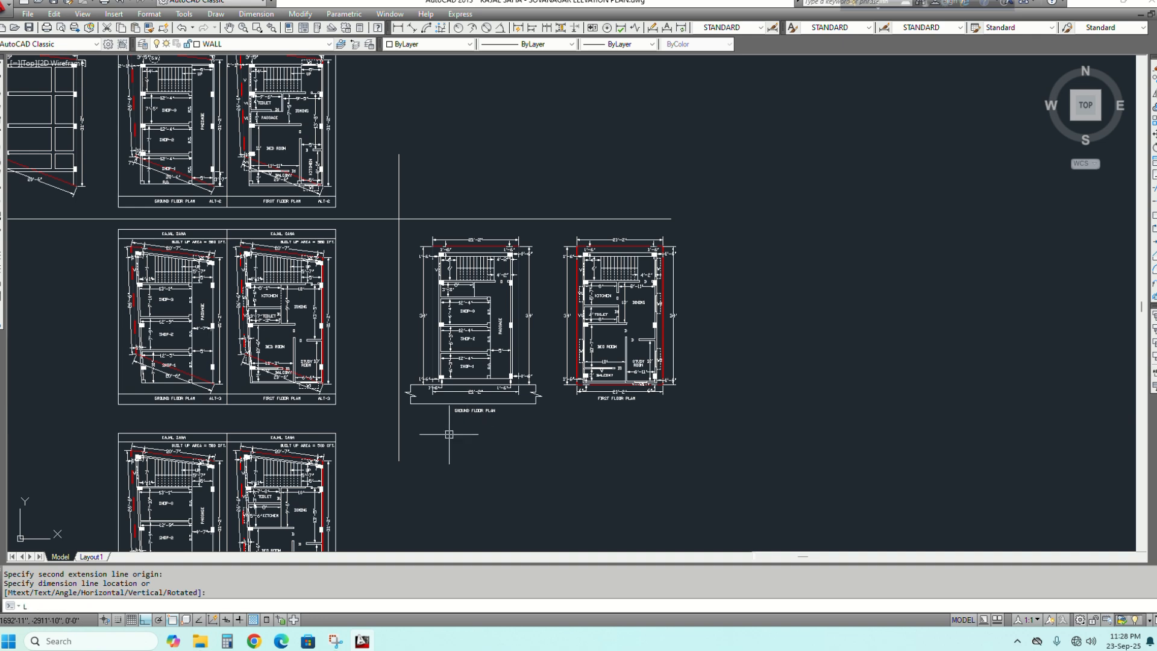
{"action": "key", "text": "Return"}
{"action": "scroll", "coordinate": [422, 429], "scroll_direction": "up", "scroll_amount": 2}
{"action": "left_click", "coordinate": [387, 422]}
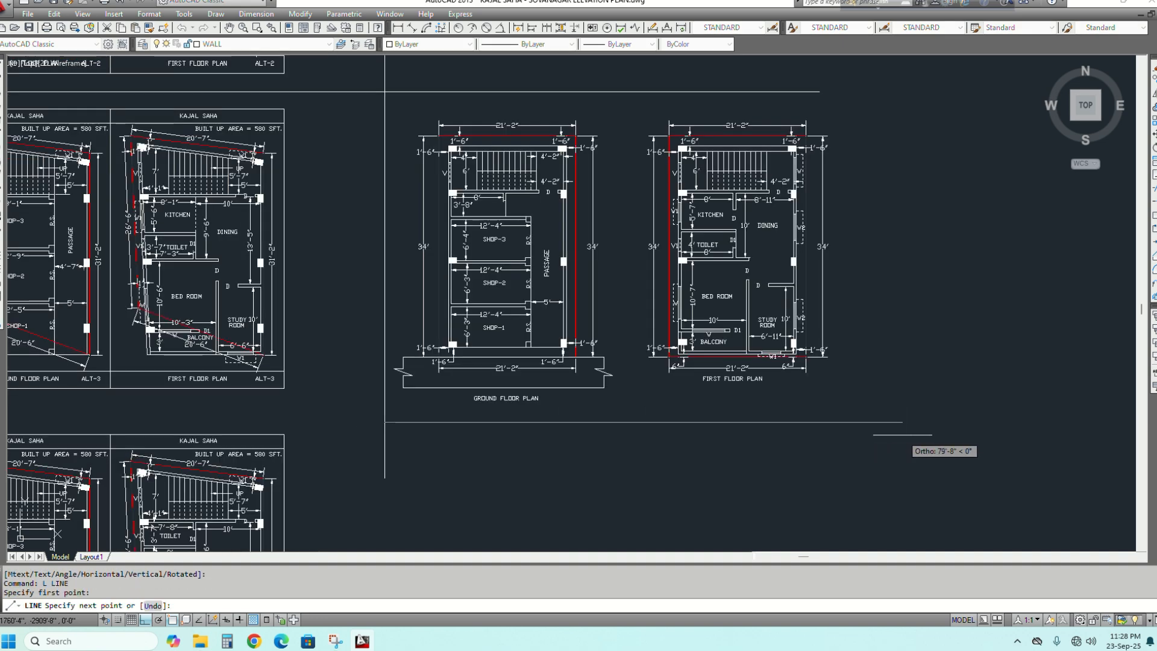
{"action": "left_click", "coordinate": [914, 423]}
{"action": "key", "text": "Escape"}
Copy the ground floor plan to a spot below the original plans
{"action": "left_click", "coordinate": [395, 108]}
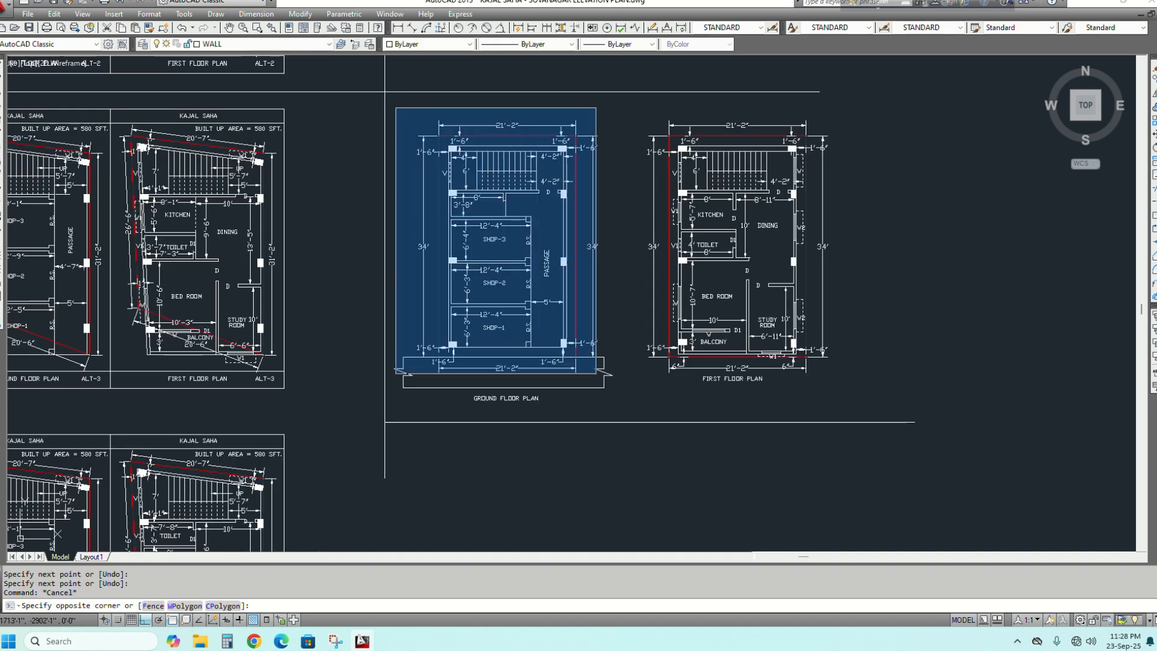
{"action": "left_click", "coordinate": [631, 417]}
{"action": "type", "text": "co"}
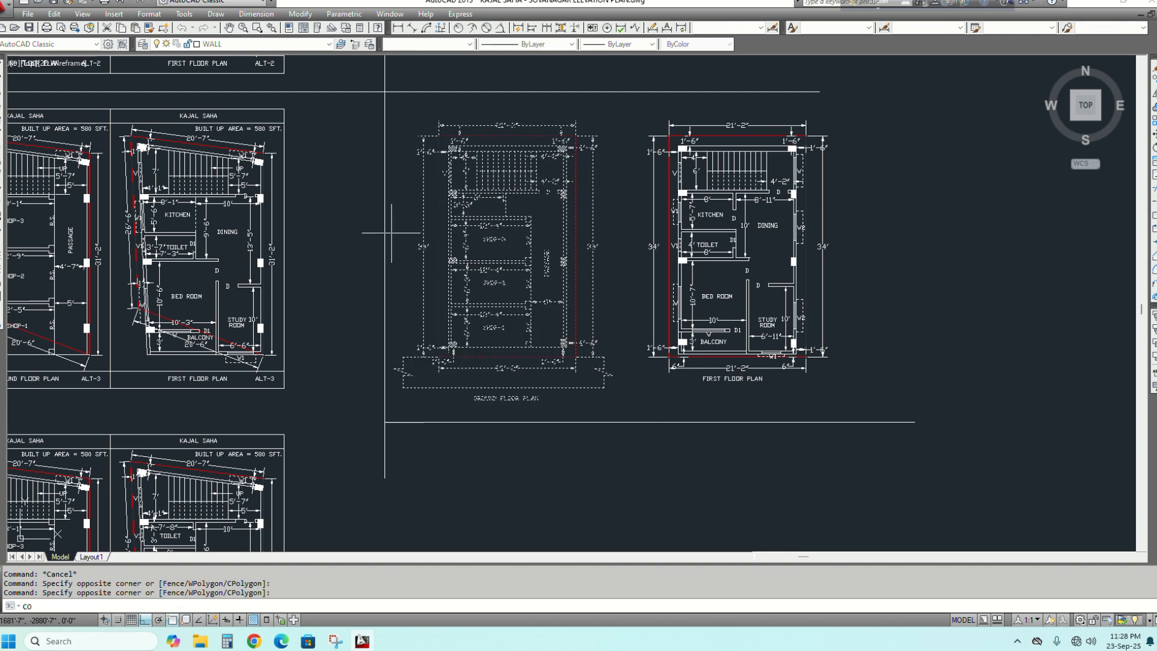
{"action": "key", "text": "Return"}
{"action": "left_click", "coordinate": [920, 173]}
{"action": "scroll", "coordinate": [924, 239], "scroll_direction": "down", "scroll_amount": 2}
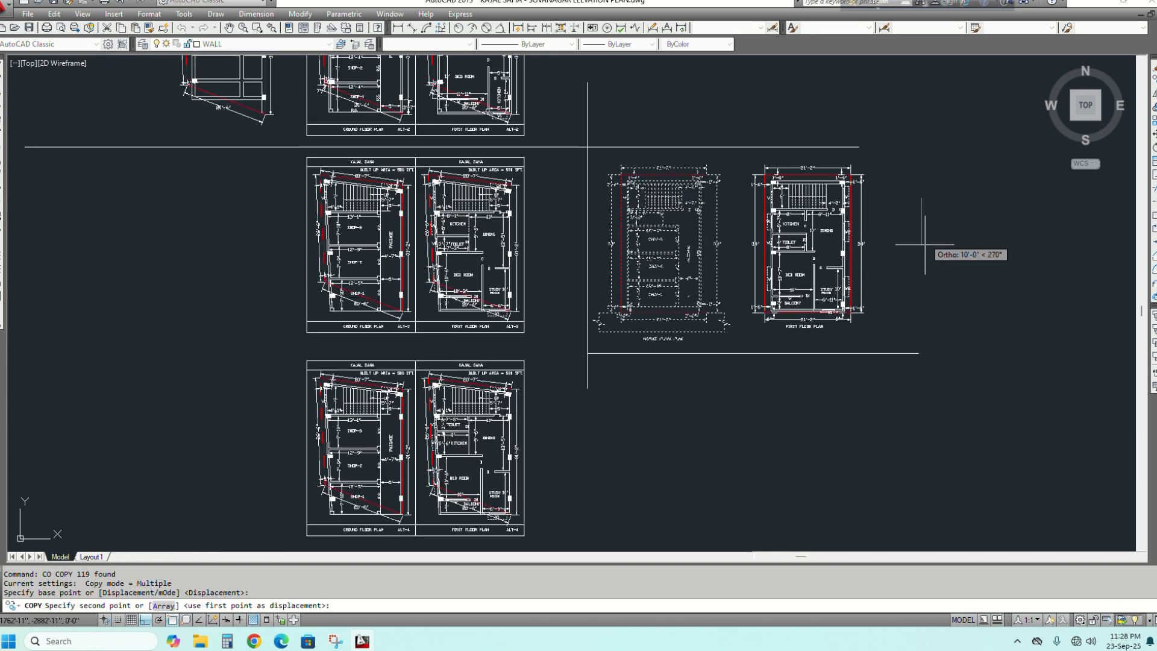
{"action": "left_click", "coordinate": [944, 400]}
{"action": "key", "text": "Return"}
Window-select the right-hand plan copies and move them further right
{"action": "scroll", "coordinate": [714, 386], "scroll_direction": "down", "scroll_amount": 10}
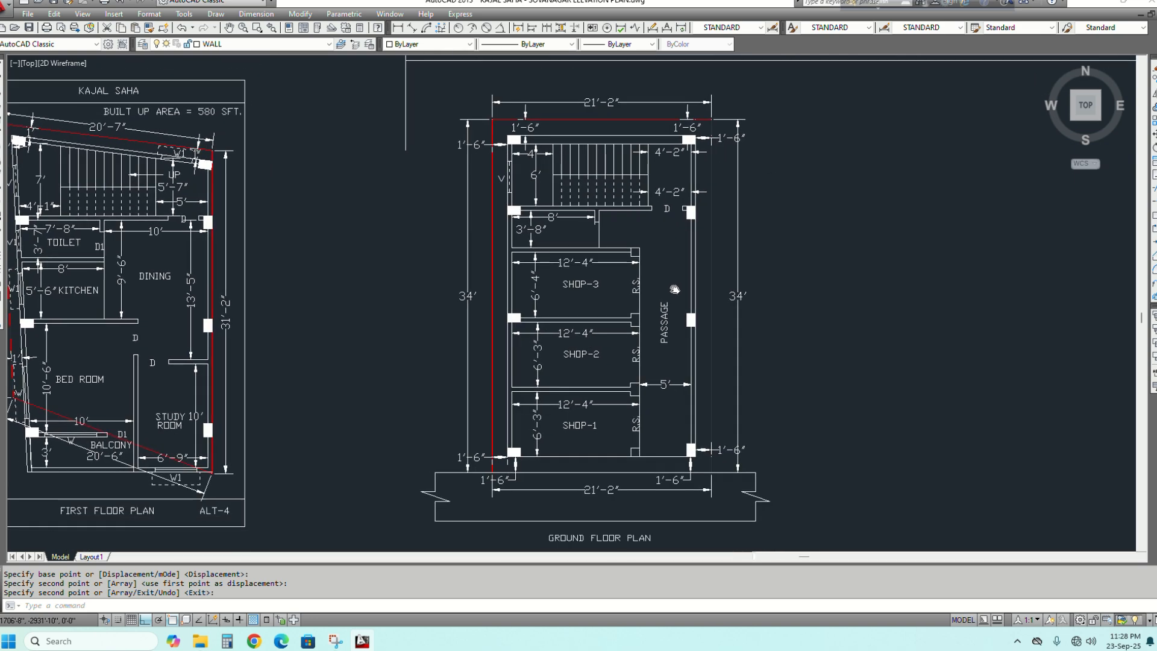
{"action": "scroll", "coordinate": [620, 317], "scroll_direction": "up", "scroll_amount": 2}
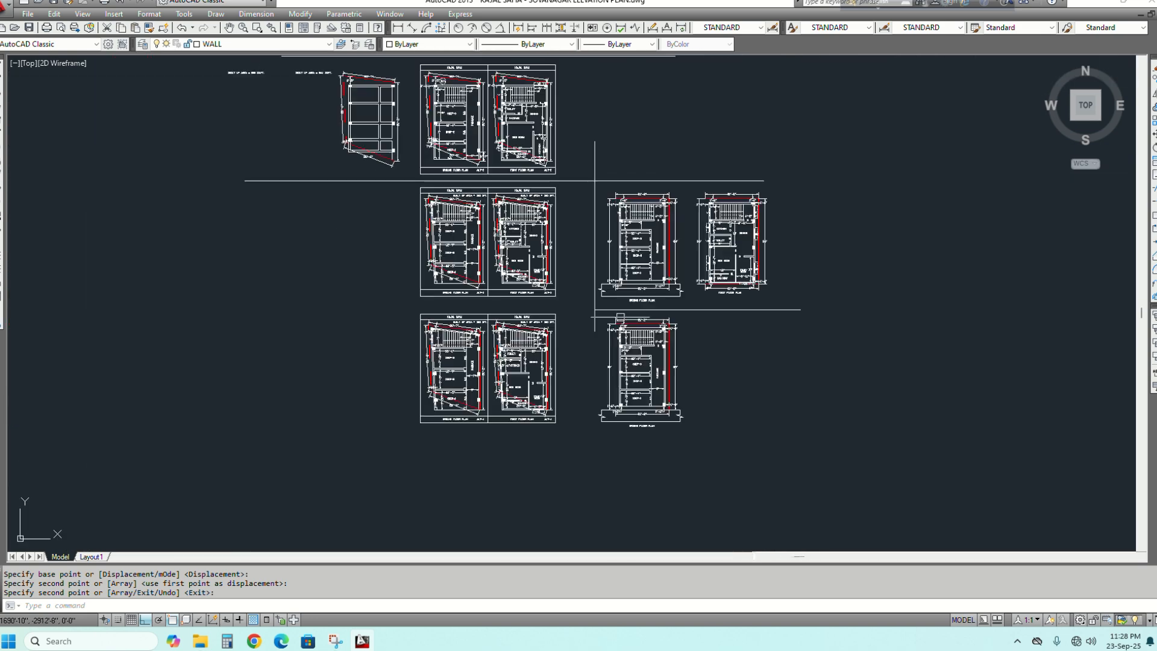
{"action": "left_click", "coordinate": [573, 126]}
{"action": "left_click", "coordinate": [921, 450]}
{"action": "middle_click_drag", "start_coordinate": [920, 450], "coordinate": [700, 432]}
{"action": "type", "text": "m"}
{"action": "key", "text": "space"}
{"action": "left_click", "coordinate": [581, 420]}
{"action": "left_click", "coordinate": [826, 427]}
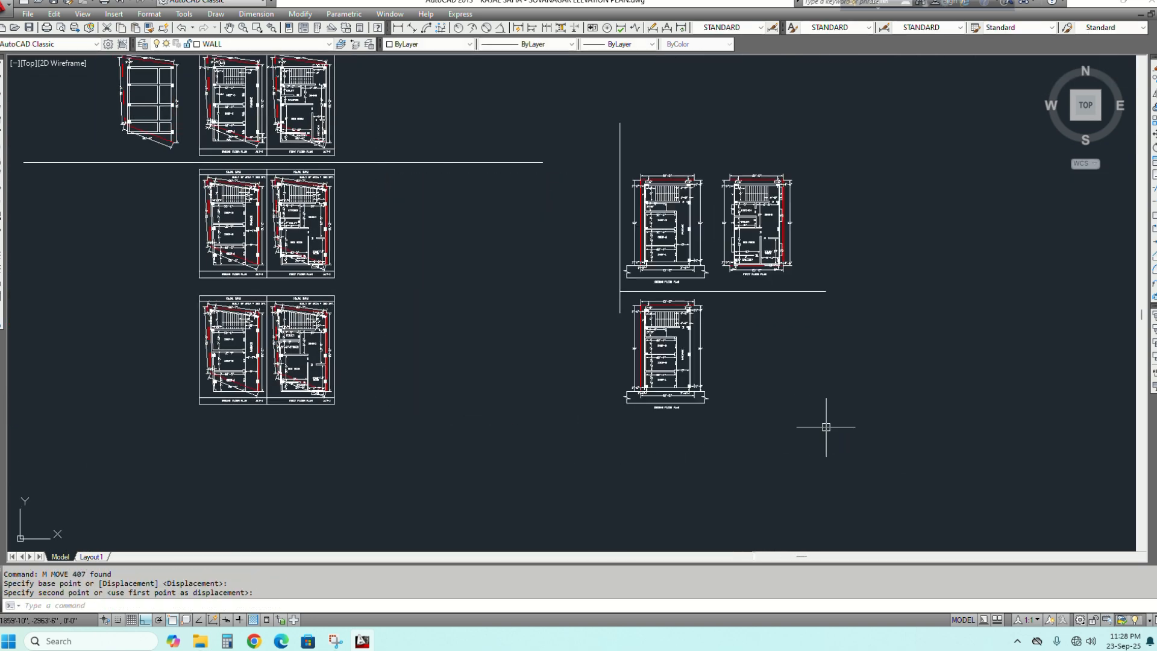
Try linear dimensions on the top wall and the 5-inch left wall, cancelling both
{"action": "scroll", "coordinate": [693, 370], "scroll_direction": "up", "scroll_amount": 6}
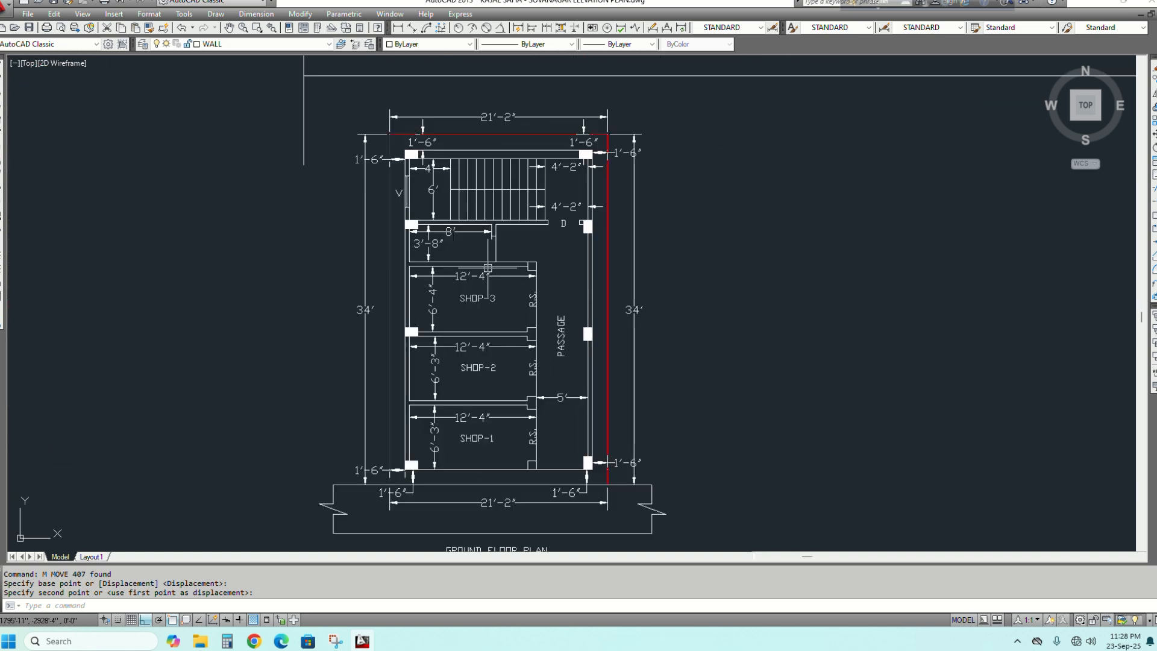
{"action": "scroll", "coordinate": [488, 268], "scroll_direction": "up", "scroll_amount": 4}
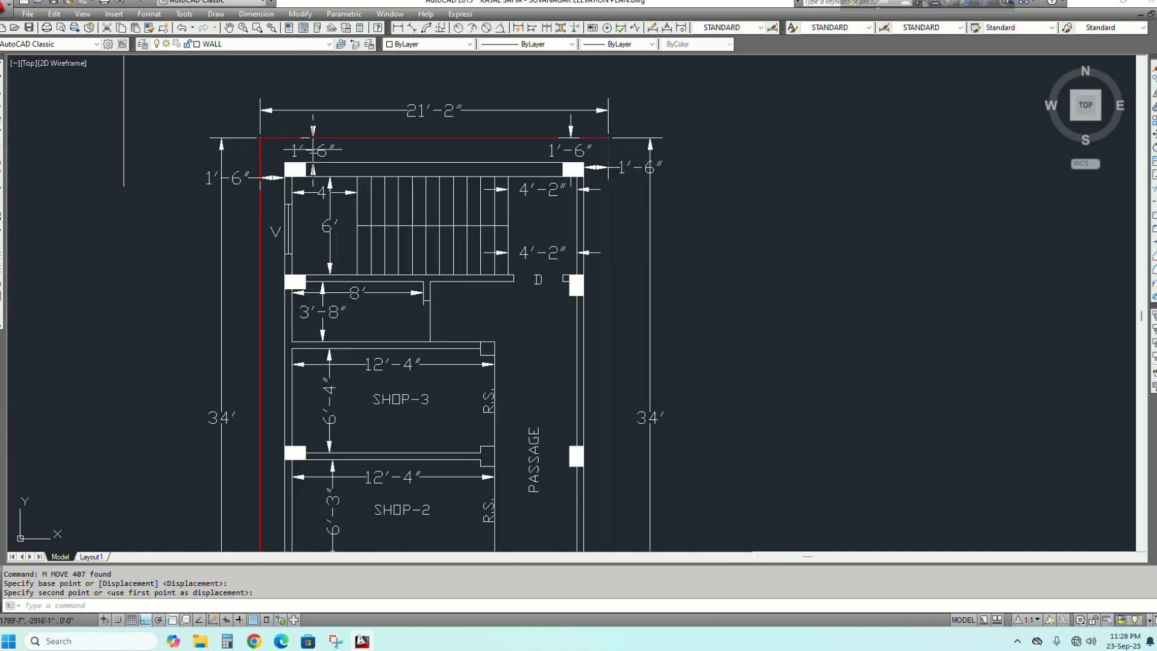
{"action": "scroll", "coordinate": [313, 148], "scroll_direction": "up", "scroll_amount": 2}
{"action": "key", "text": "Return"}
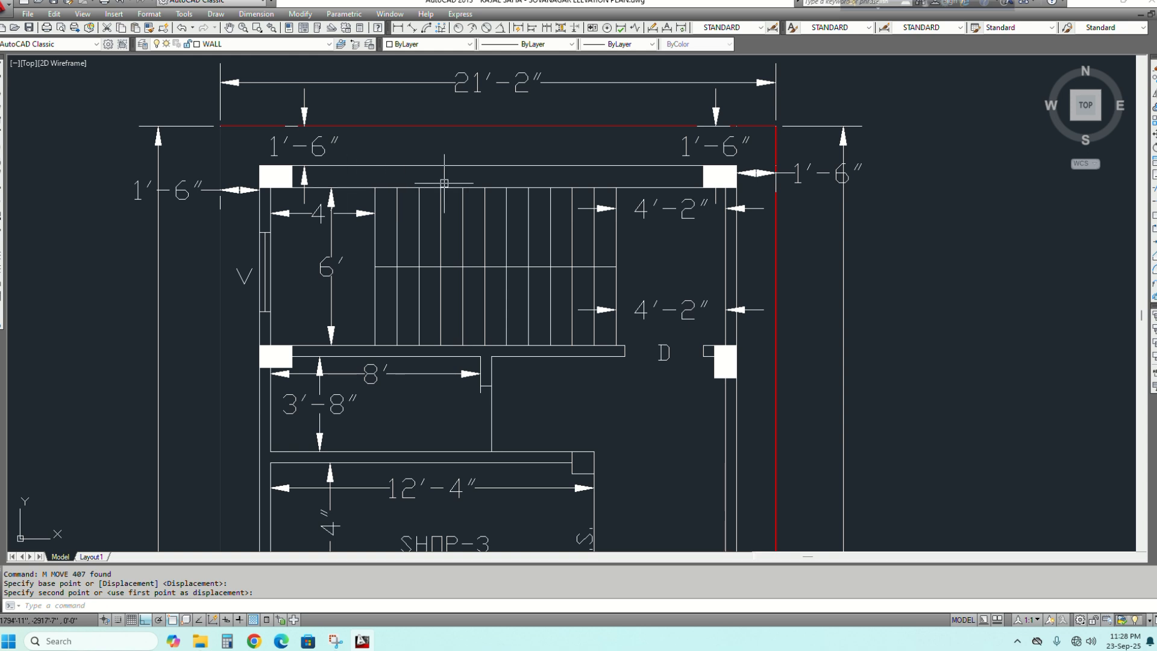
{"action": "left_click", "coordinate": [571, 165]}
{"action": "left_click", "coordinate": [572, 187]}
{"action": "key", "text": "Escape"}
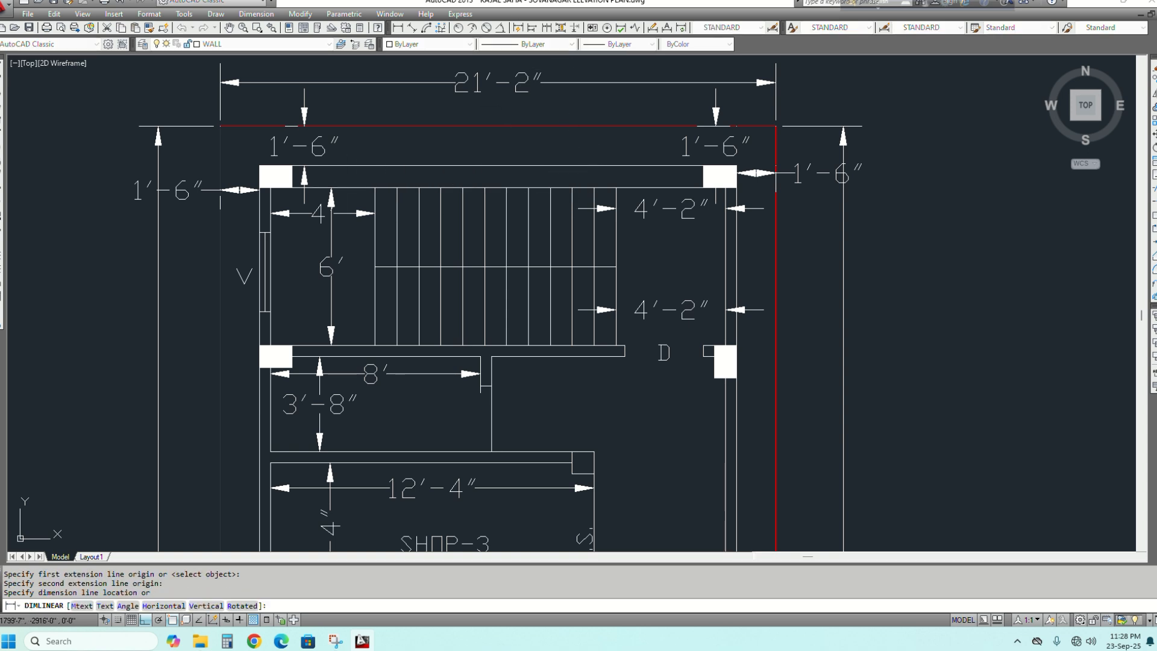
{"action": "key", "text": "Return"}
{"action": "scroll", "coordinate": [271, 207], "scroll_direction": "up", "scroll_amount": 2}
{"action": "left_click", "coordinate": [270, 209]}
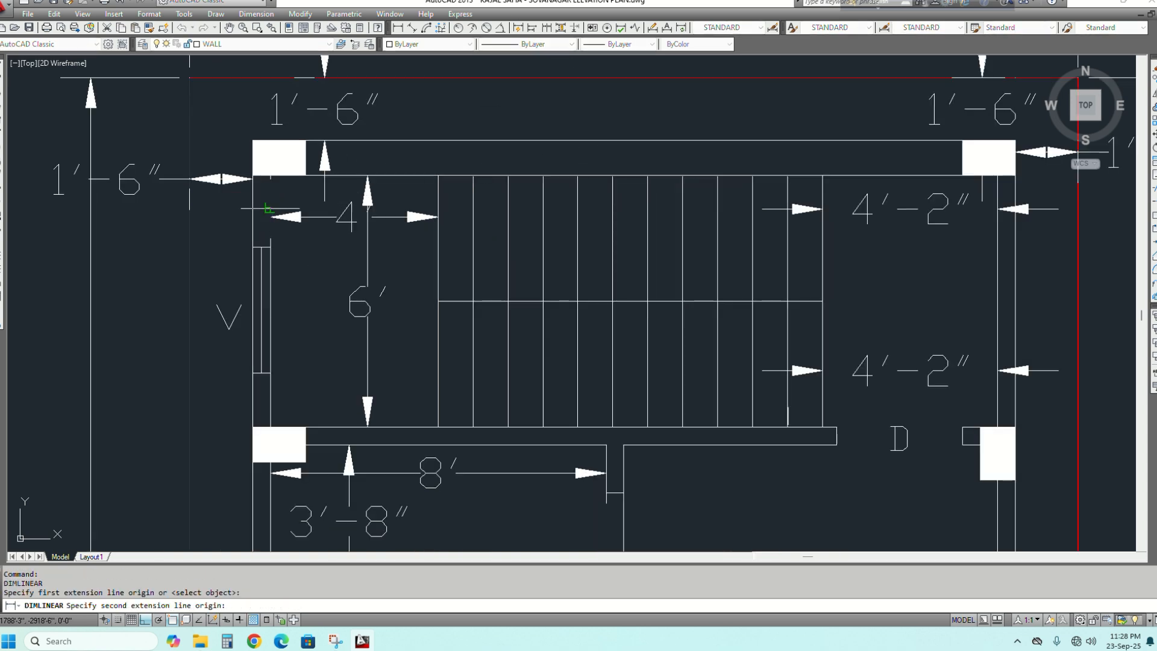
{"action": "left_click", "coordinate": [252, 209]}
{"action": "key", "text": "Escape"}
{"action": "scroll", "coordinate": [484, 237], "scroll_direction": "down", "scroll_amount": 3}
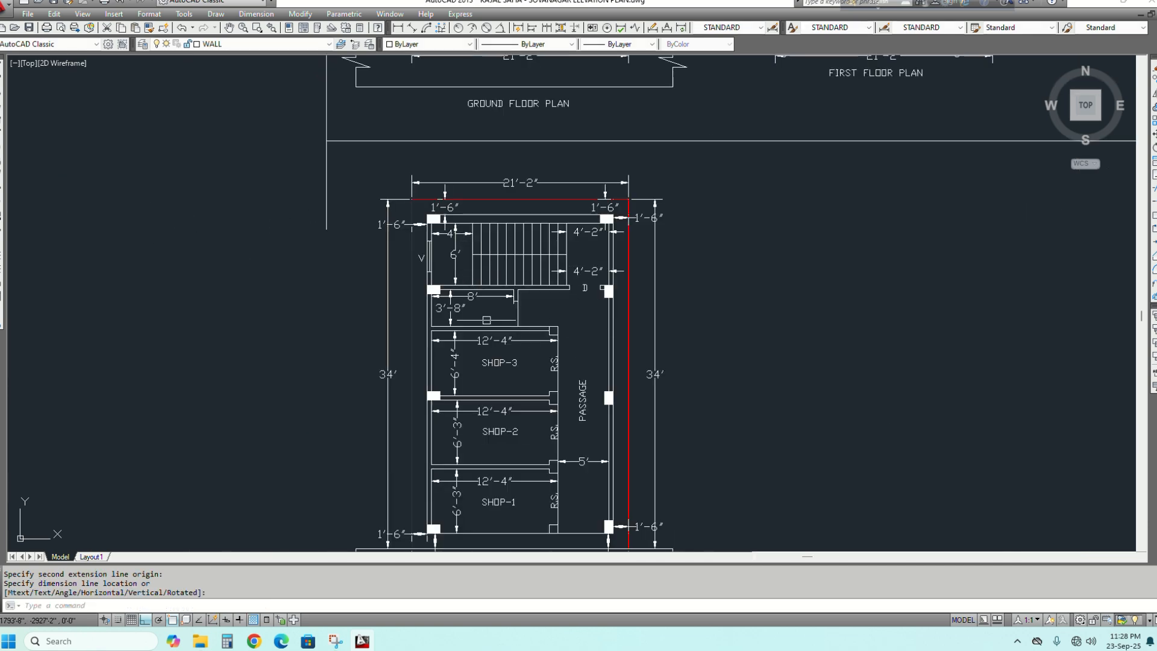
{"action": "scroll", "coordinate": [505, 318], "scroll_direction": "up", "scroll_amount": 2}
{"action": "scroll", "coordinate": [455, 276], "scroll_direction": "down", "scroll_amount": 2}
{"action": "middle_click_drag", "start_coordinate": [503, 355], "coordinate": [493, 285]}
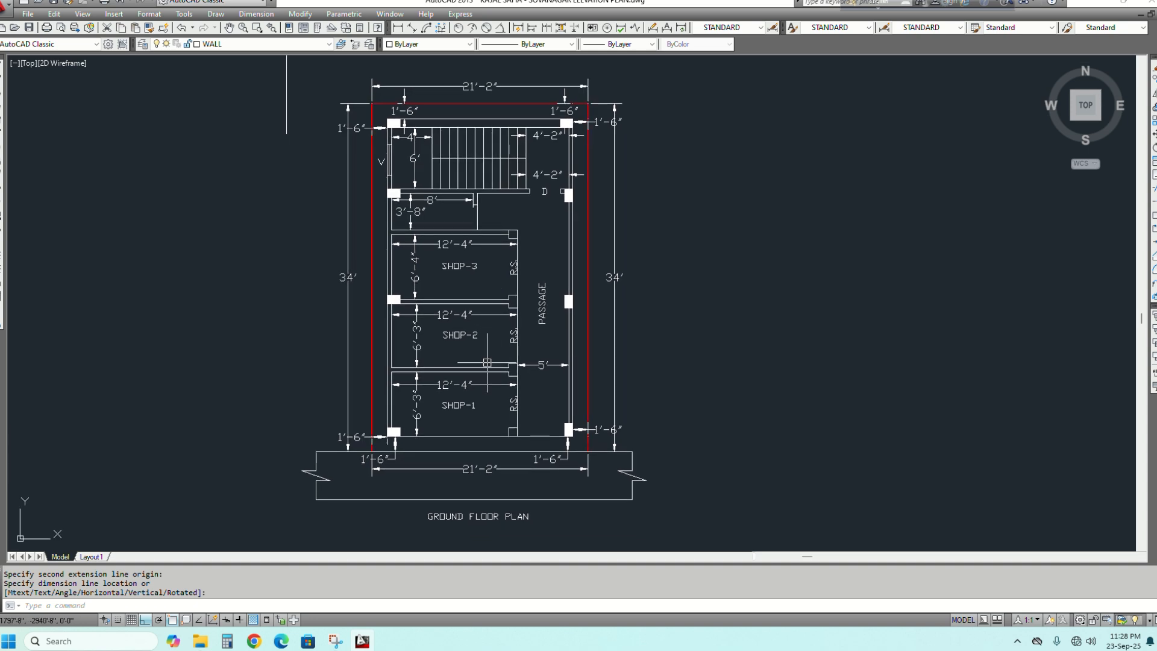
{"action": "scroll", "coordinate": [499, 326], "scroll_direction": "up", "scroll_amount": 2}
Offset the passage wall line 5 inches toward the passage
{"action": "key", "text": "Escape"}
{"action": "type", "text": "o"}
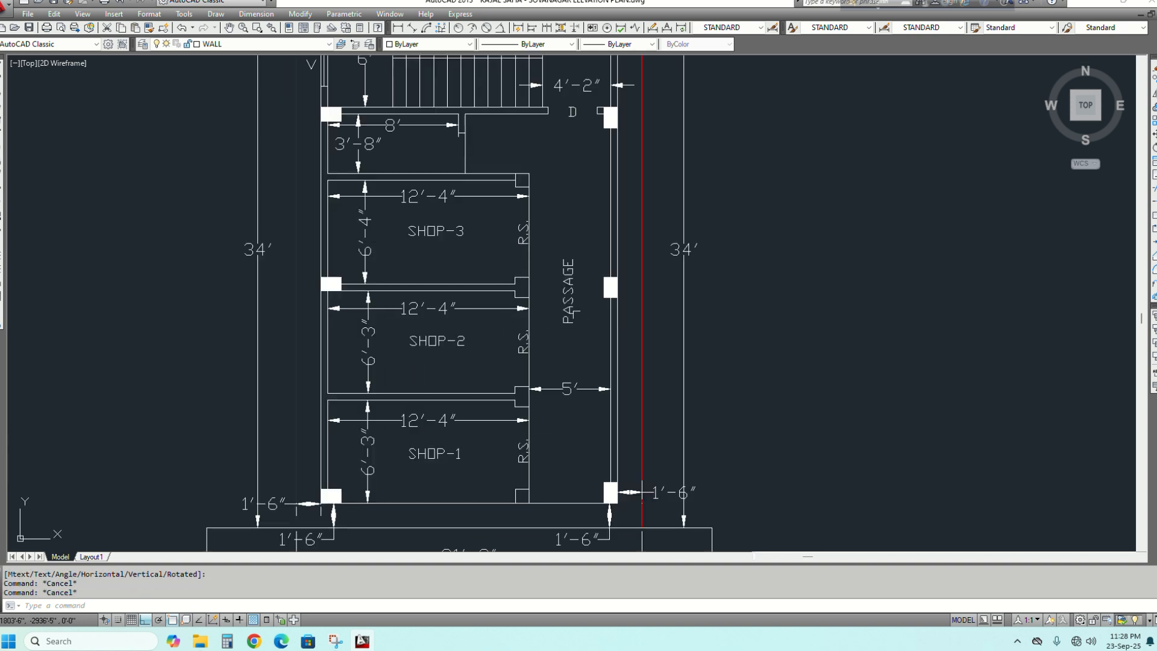
{"action": "key", "text": "Return"}
{"action": "type", "text": "5"}
{"action": "key", "text": "Return"}
{"action": "left_click", "coordinate": [611, 225]}
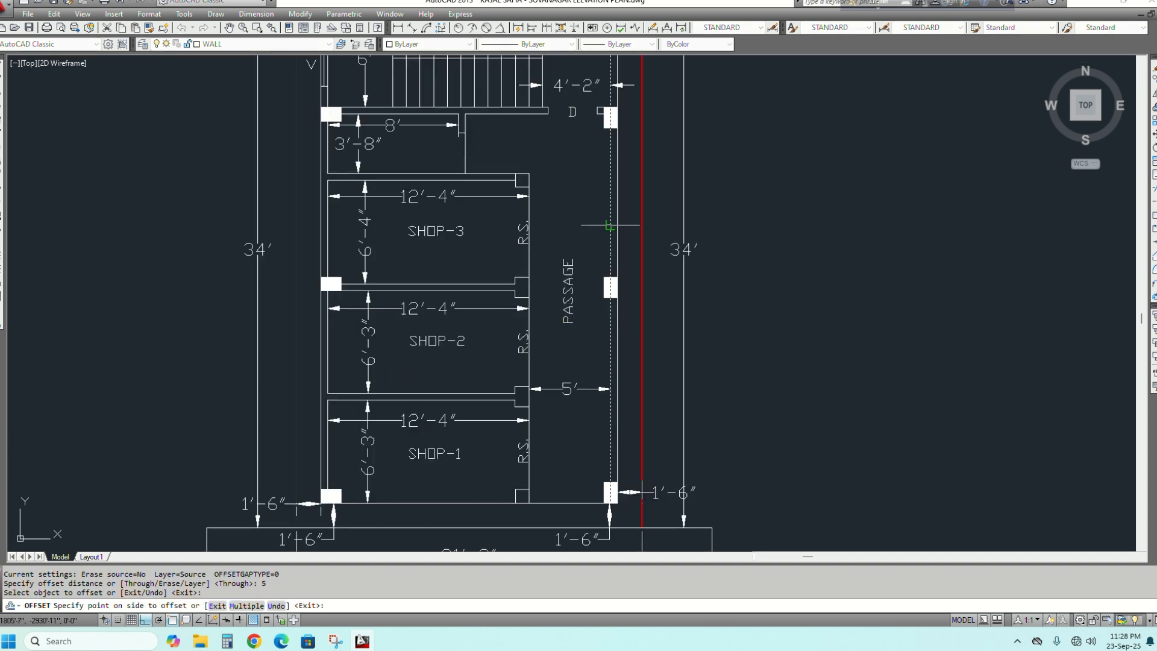
{"action": "left_click", "coordinate": [583, 225]}
{"action": "scroll", "coordinate": [518, 366], "scroll_direction": "down", "scroll_amount": 3}
{"action": "scroll", "coordinate": [559, 445], "scroll_direction": "up", "scroll_amount": 5}
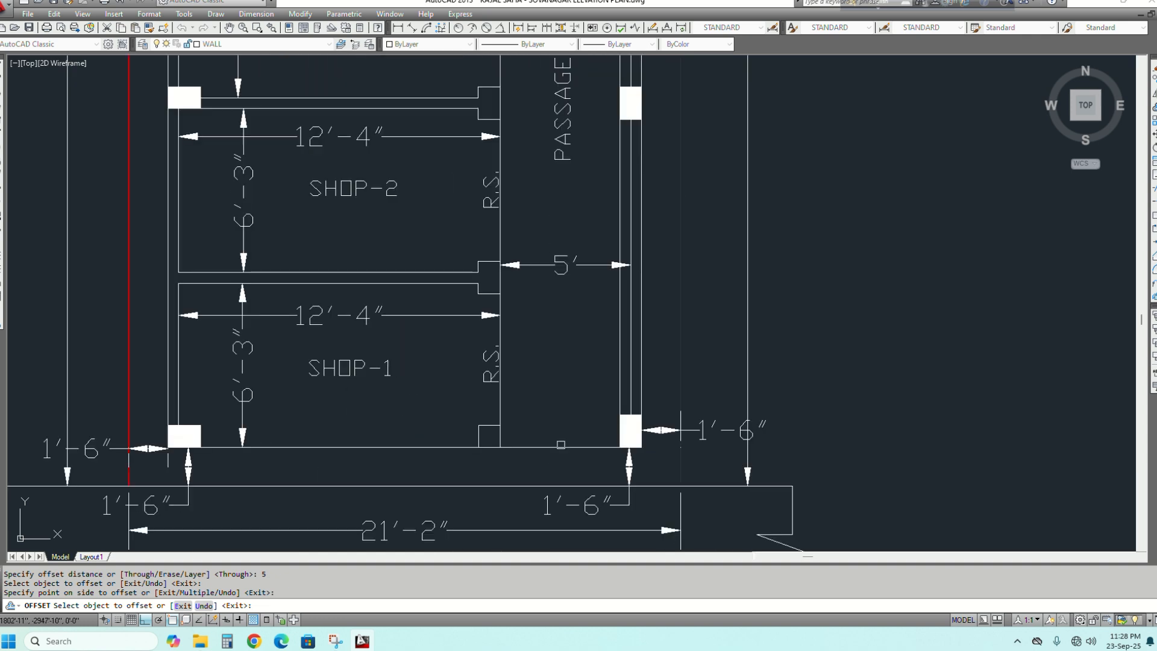
Offset SHOP-1's bottom wall and the left walls of SHOP-1 and SHOP-2 inward by 5
{"action": "left_click", "coordinate": [558, 447]}
{"action": "left_click", "coordinate": [555, 383]}
{"action": "left_click", "coordinate": [565, 436]}
{"action": "left_click", "coordinate": [565, 416]}
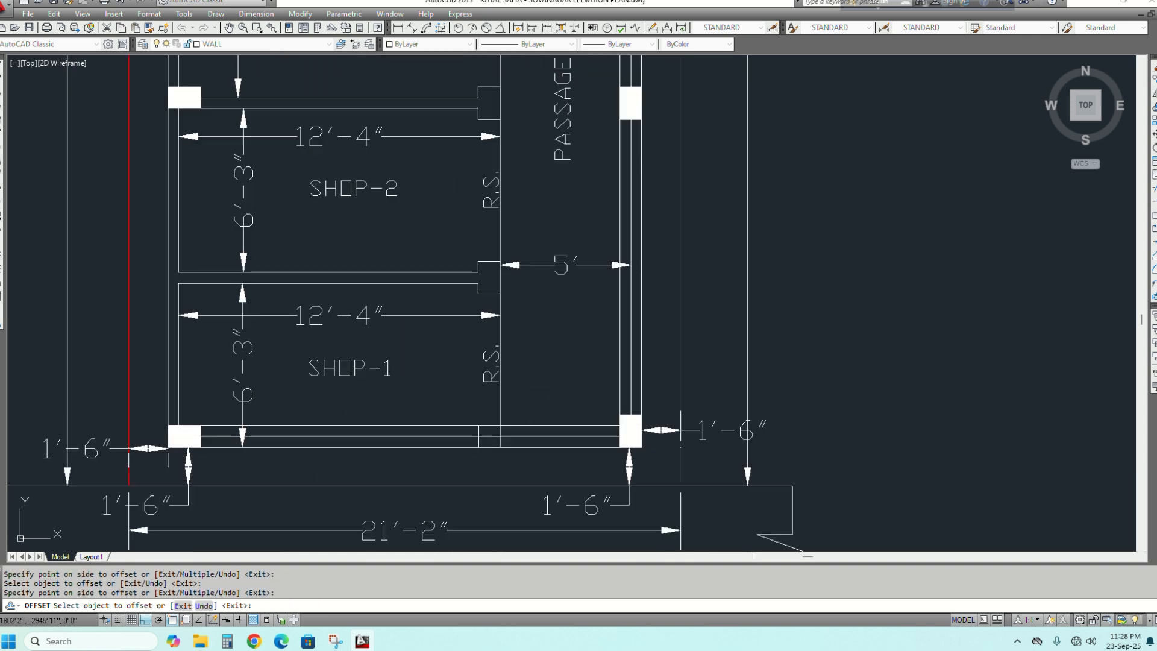
{"action": "left_click", "coordinate": [181, 337]}
{"action": "left_click", "coordinate": [178, 342]}
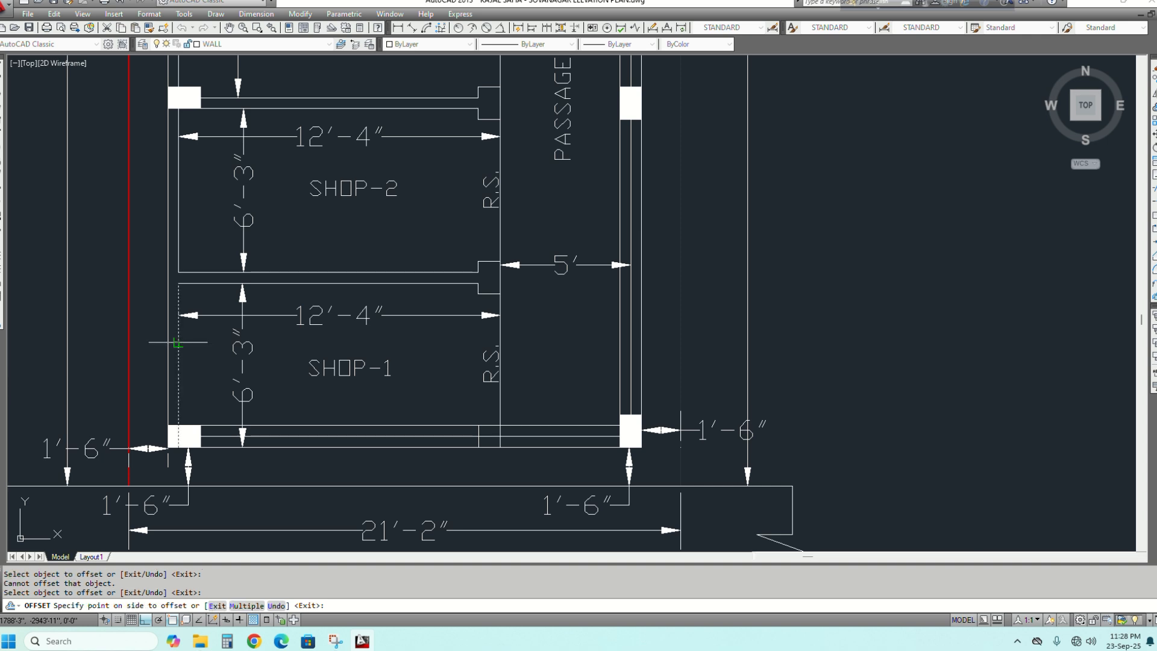
{"action": "left_click", "coordinate": [200, 356]}
{"action": "left_click", "coordinate": [179, 235]}
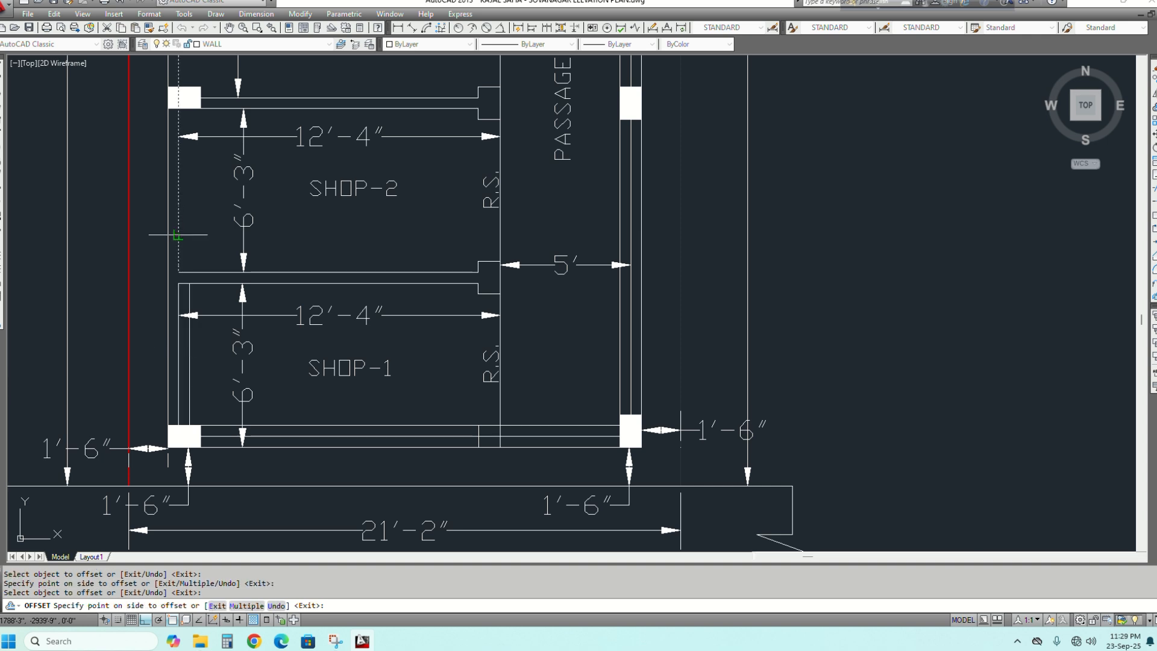
{"action": "left_click", "coordinate": [224, 261]}
{"action": "scroll", "coordinate": [255, 303], "scroll_direction": "down", "scroll_amount": 4}
{"action": "middle_click_drag", "start_coordinate": [225, 167], "coordinate": [255, 292]}
{"action": "scroll", "coordinate": [257, 181], "scroll_direction": "up", "scroll_amount": 4}
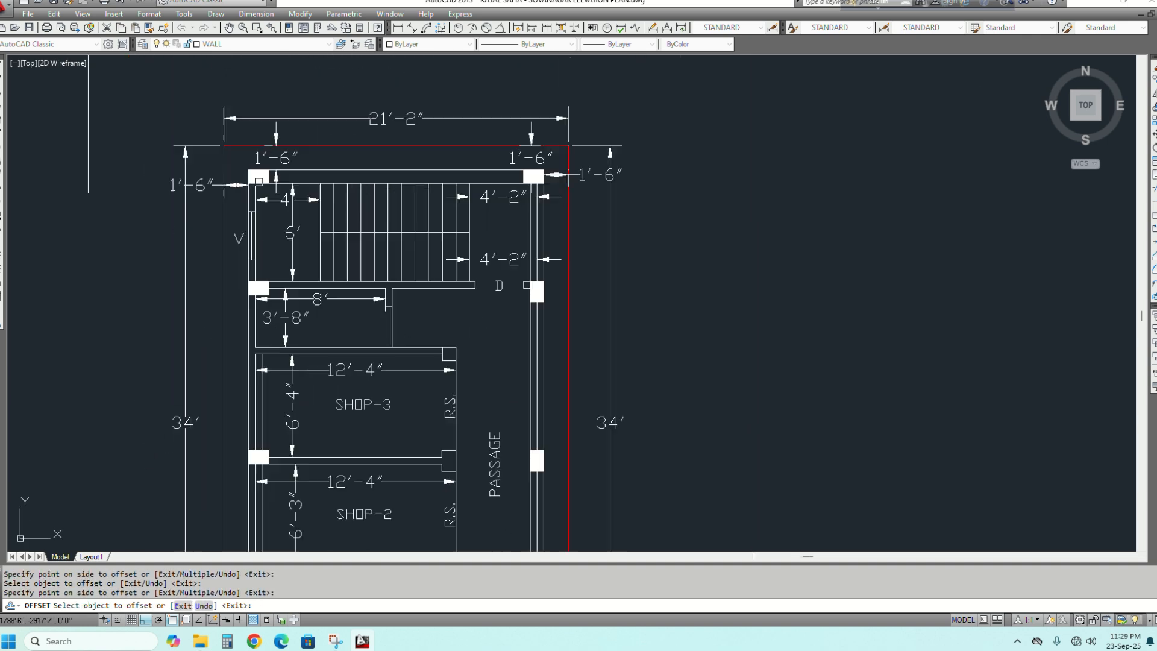
End the offset and erase the V window mark with its lines
{"action": "scroll", "coordinate": [252, 252], "scroll_direction": "up", "scroll_amount": 2}
{"action": "key", "text": "Escape"}
{"action": "left_click", "coordinate": [150, 193]}
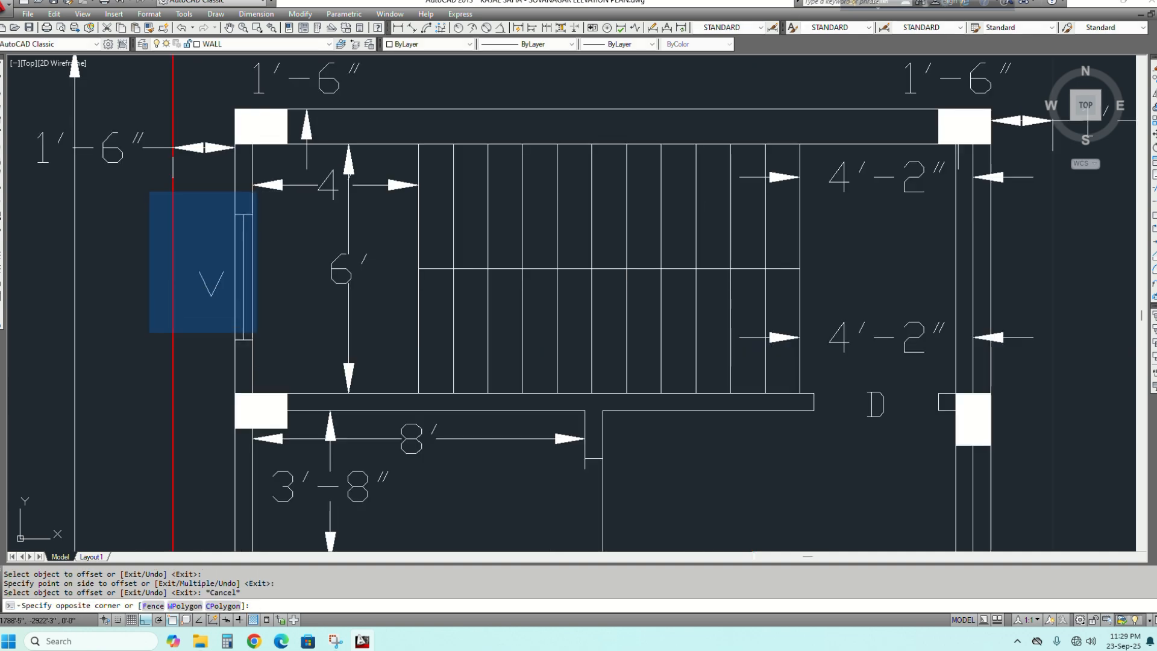
{"action": "left_click", "coordinate": [253, 335]}
{"action": "key", "text": "Delete"}
Erase the 8' and 3'-8" dimensions
{"action": "scroll", "coordinate": [308, 333], "scroll_direction": "down", "scroll_amount": 6}
{"action": "scroll", "coordinate": [327, 335], "scroll_direction": "up", "scroll_amount": 4}
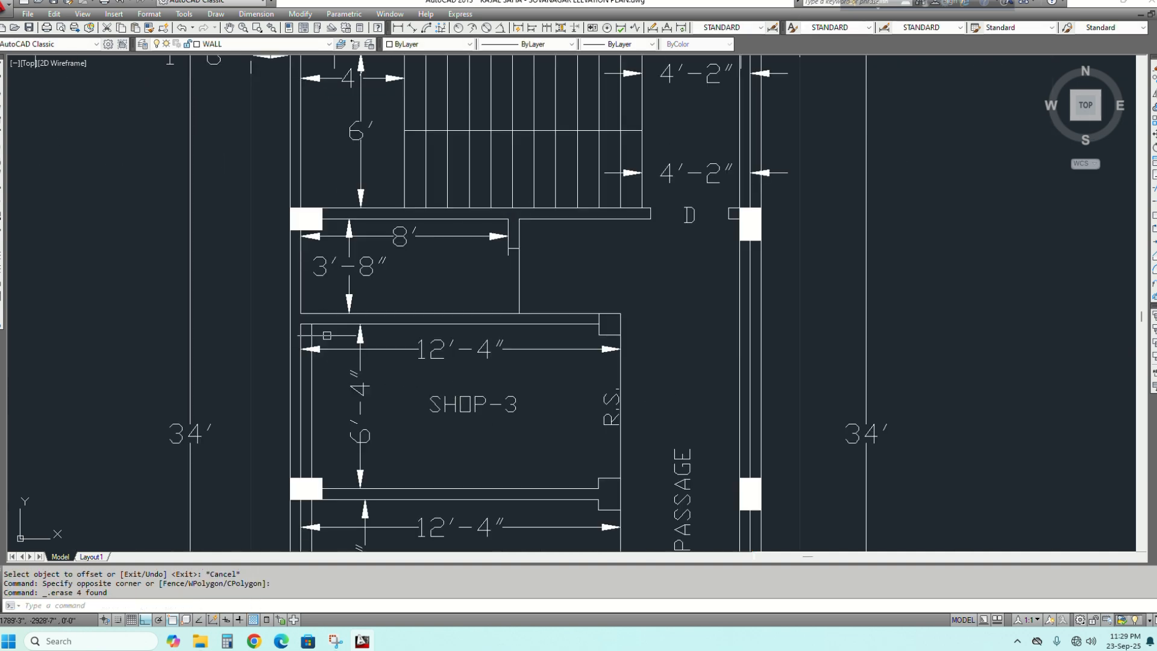
{"action": "left_click", "coordinate": [468, 284]}
{"action": "left_click", "coordinate": [307, 233]}
{"action": "key", "text": "Delete"}
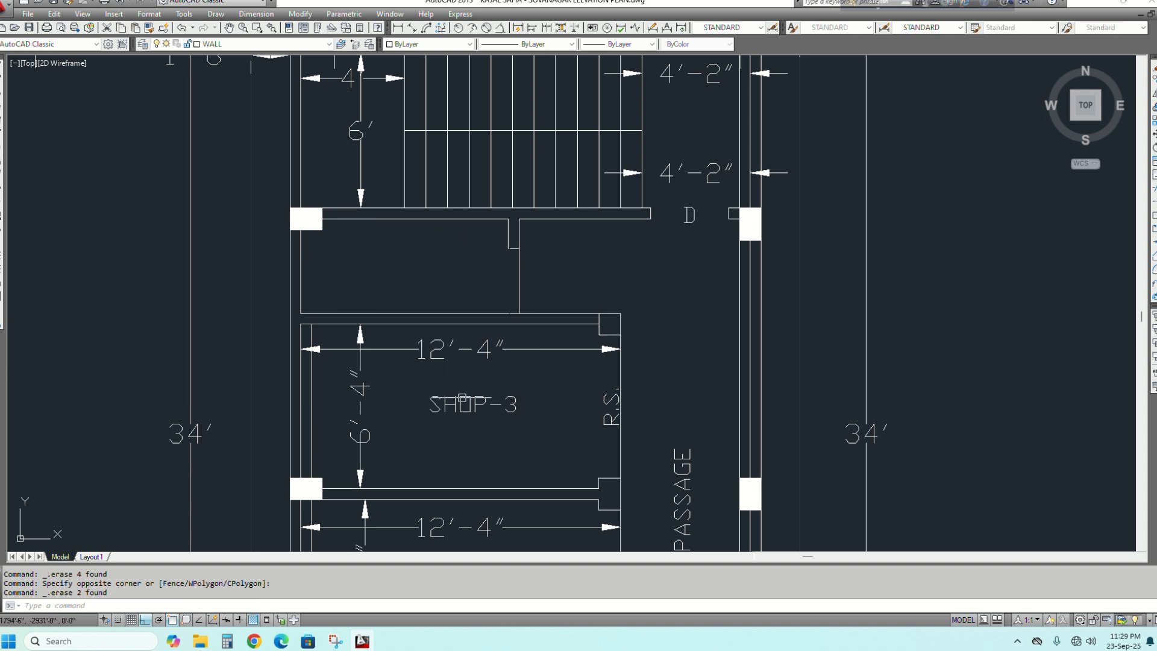
Erase the SHOP-3 and SHOP-2 labels along with their room dimensions
{"action": "left_click", "coordinate": [542, 442]}
{"action": "left_click", "coordinate": [345, 342]}
{"action": "key", "text": "Delete"}
{"action": "scroll", "coordinate": [347, 262], "scroll_direction": "down", "scroll_amount": 2}
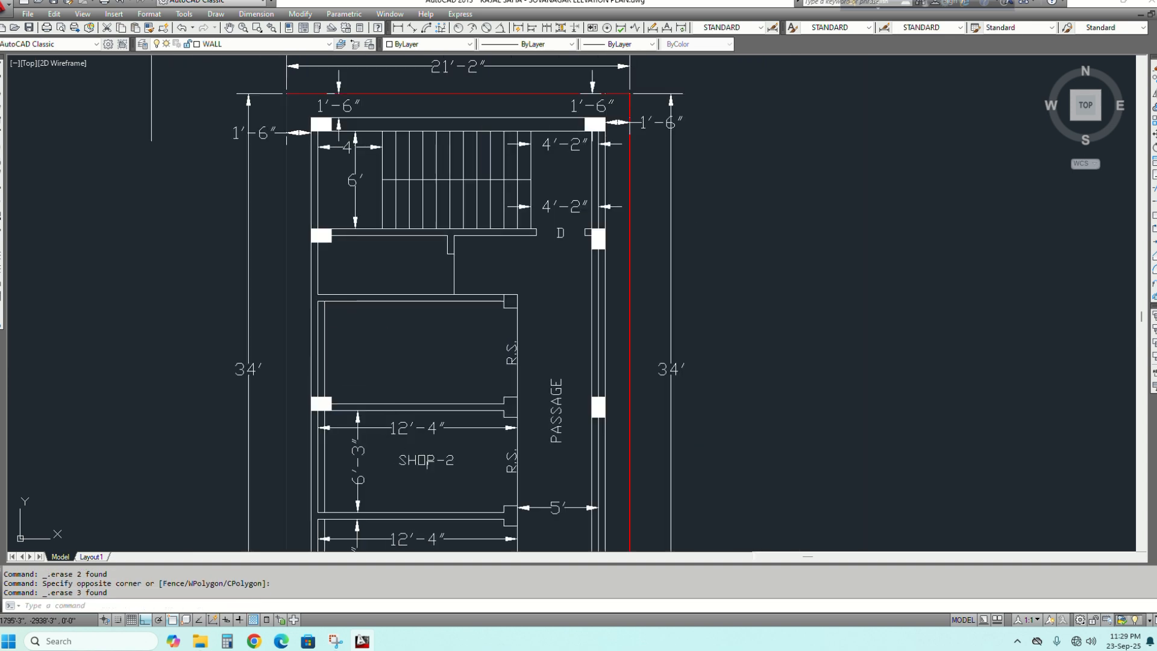
{"action": "scroll", "coordinate": [461, 506], "scroll_direction": "up", "scroll_amount": 4}
{"action": "left_click", "coordinate": [489, 418]}
{"action": "left_click", "coordinate": [184, 287]}
{"action": "key", "text": "Delete"}
Erase the SHOP-1 label and its room dimensions
{"action": "scroll", "coordinate": [186, 289], "scroll_direction": "down", "scroll_amount": 4}
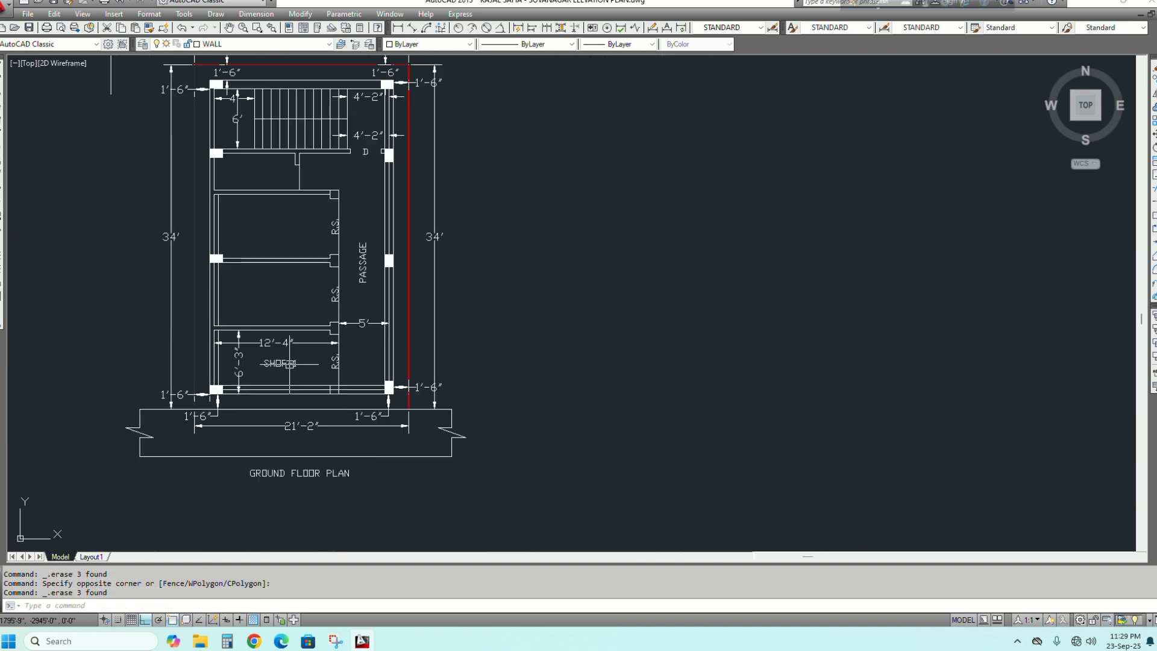
{"action": "scroll", "coordinate": [306, 368], "scroll_direction": "up", "scroll_amount": 4}
{"action": "left_click", "coordinate": [345, 379]}
{"action": "left_click", "coordinate": [55, 234]}
{"action": "key", "text": "Delete"}
Erase the lower and middle R.S. text labels
{"action": "left_click", "coordinate": [302, 259]}
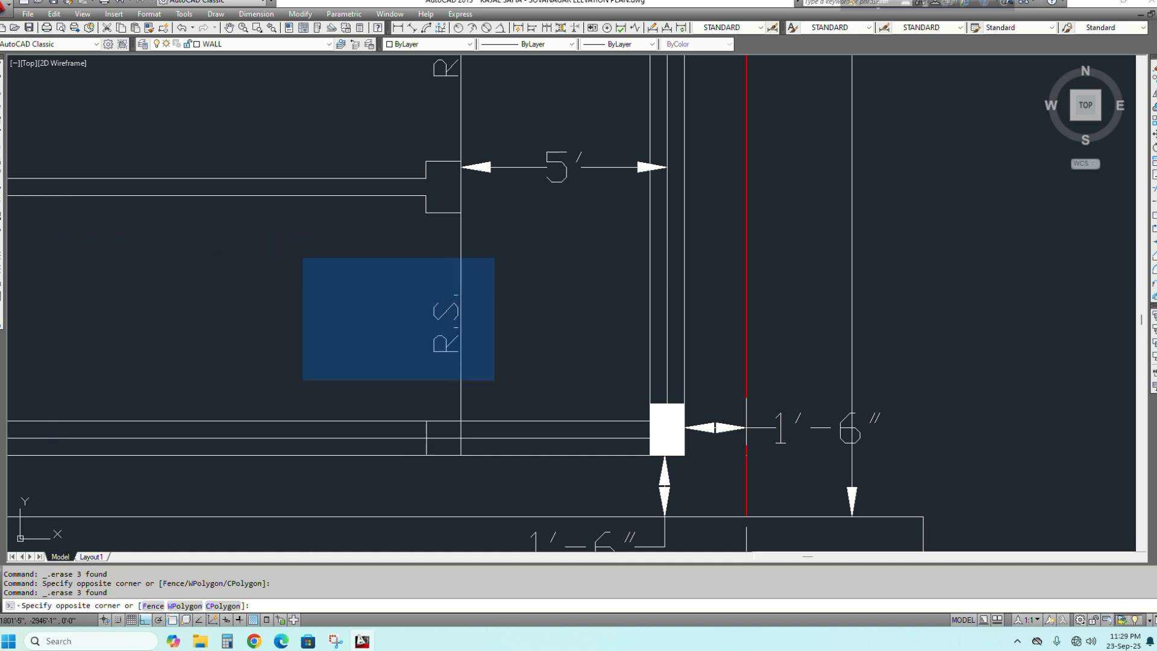
{"action": "left_click", "coordinate": [495, 379]}
{"action": "scroll", "coordinate": [505, 348], "scroll_direction": "down", "scroll_amount": 4}
{"action": "key", "text": "Delete"}
{"action": "scroll", "coordinate": [504, 348], "scroll_direction": "up", "scroll_amount": 3}
{"action": "left_click", "coordinate": [426, 203]}
{"action": "left_click", "coordinate": [480, 241]}
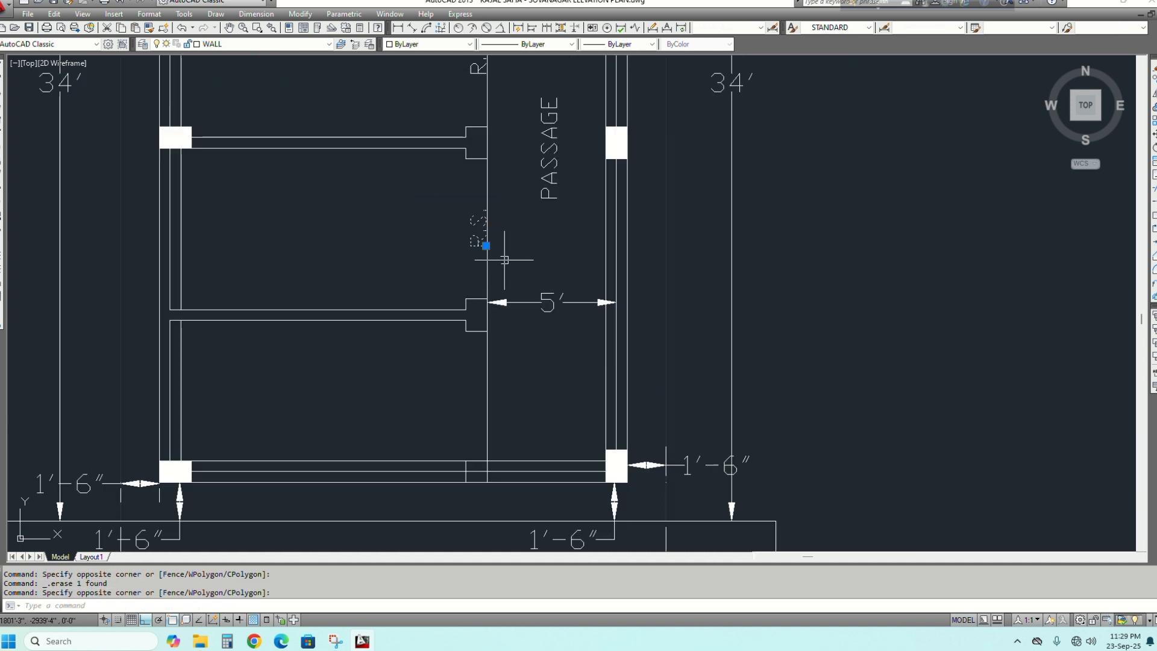
{"action": "key", "text": "Delete"}
Erase the remaining R.S. text label
{"action": "scroll", "coordinate": [468, 331], "scroll_direction": "down", "scroll_amount": 4}
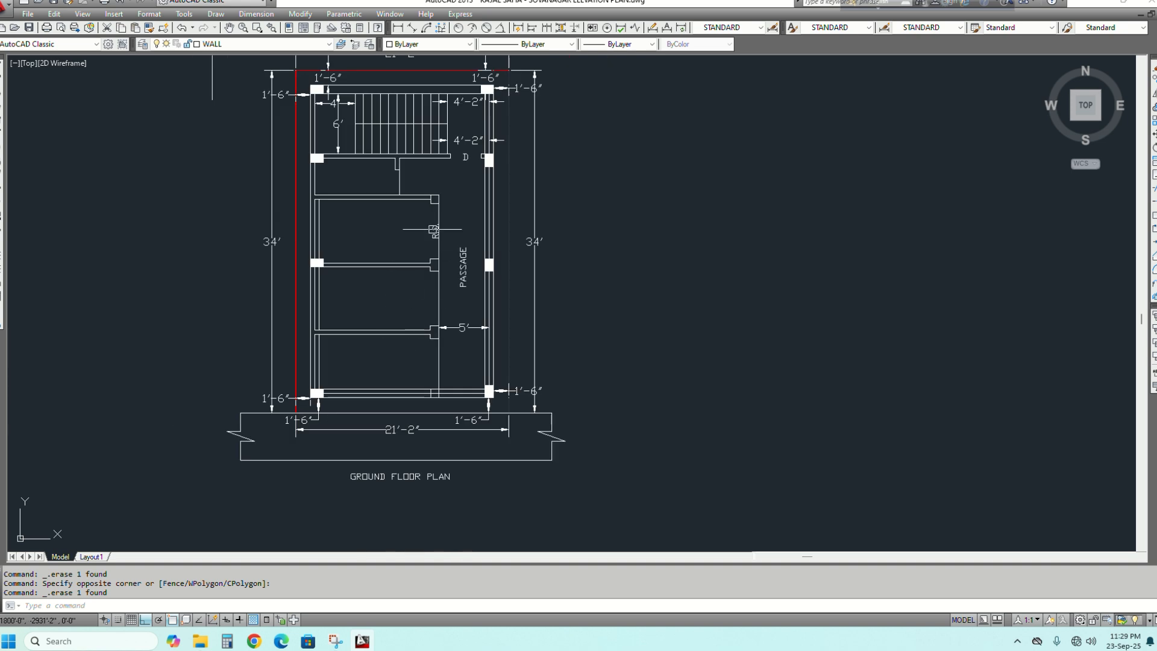
{"action": "scroll", "coordinate": [360, 196], "scroll_direction": "up", "scroll_amount": 5}
{"action": "left_click", "coordinate": [361, 196]}
{"action": "left_click", "coordinate": [523, 299]}
{"action": "key", "text": "Delete"}
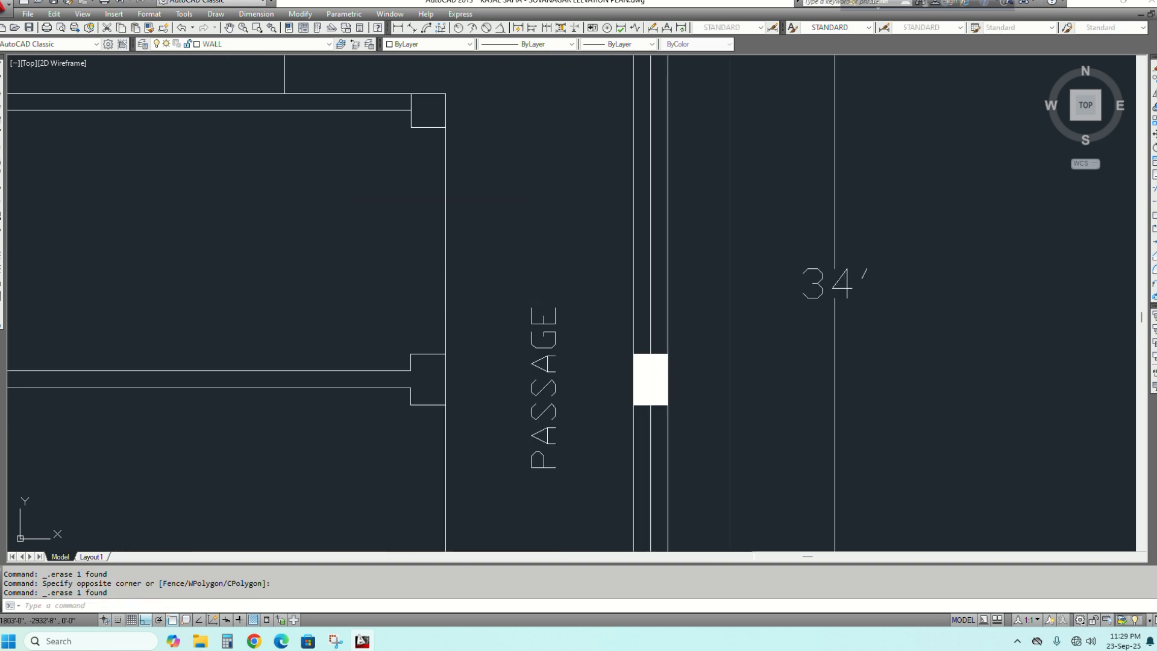
Erase the PASSAGE text
{"action": "scroll", "coordinate": [553, 269], "scroll_direction": "down", "scroll_amount": 4}
{"action": "left_click", "coordinate": [555, 368]}
{"action": "left_click", "coordinate": [530, 294]}
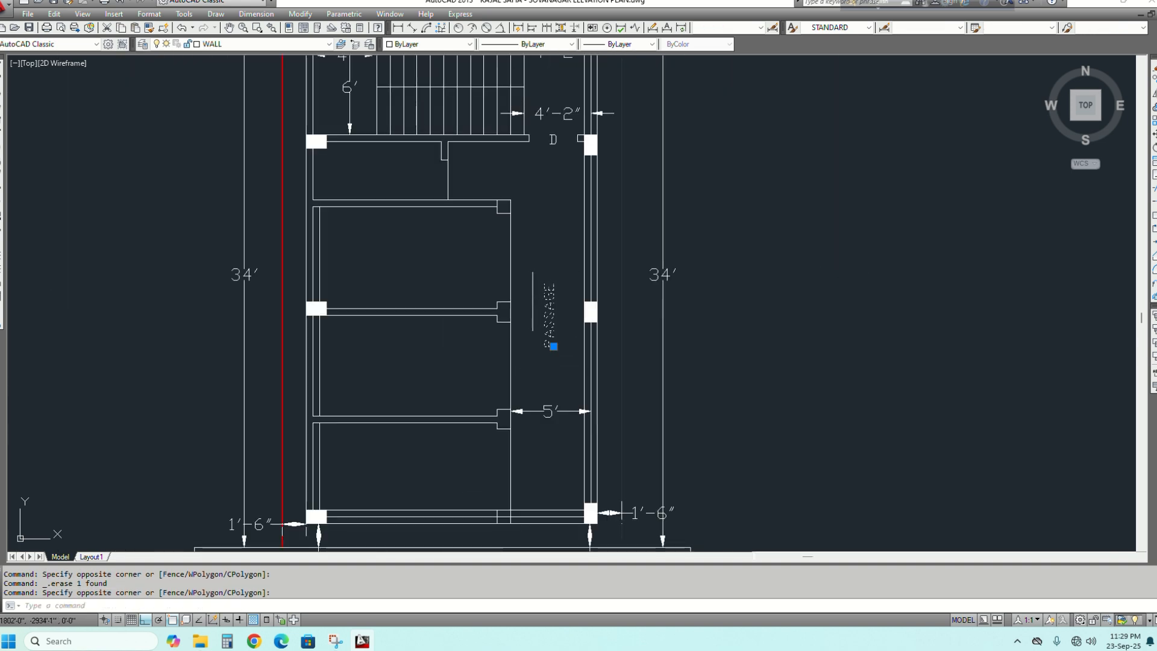
{"action": "key", "text": "Delete"}
Erase the middle and upper column outlines by the passage and the small column notch
{"action": "left_click", "coordinate": [484, 294]}
{"action": "left_click", "coordinate": [544, 332]}
{"action": "key", "text": "Delete"}
{"action": "left_click", "coordinate": [474, 187]}
{"action": "left_click", "coordinate": [532, 230]}
{"action": "key", "text": "Delete"}
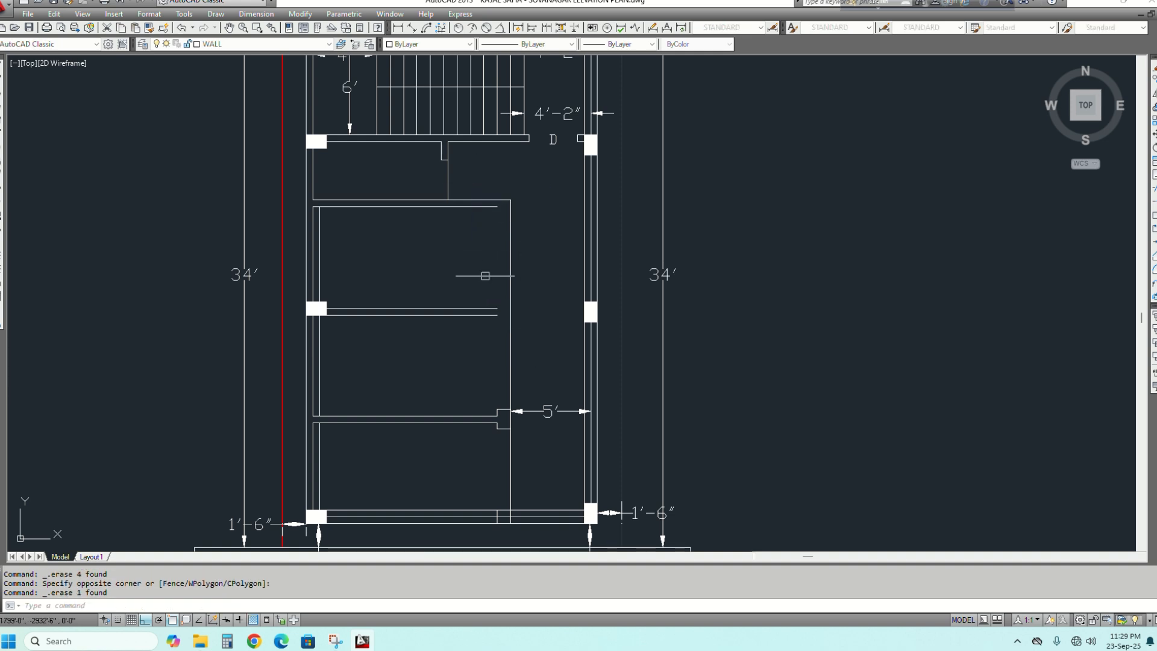
{"action": "left_click", "coordinate": [492, 405]}
{"action": "left_click", "coordinate": [516, 434]}
{"action": "key", "text": "Delete"}
Erase a short stray segment at the bottom of the plan
{"action": "middle_click_drag", "start_coordinate": [521, 455], "coordinate": [515, 344]}
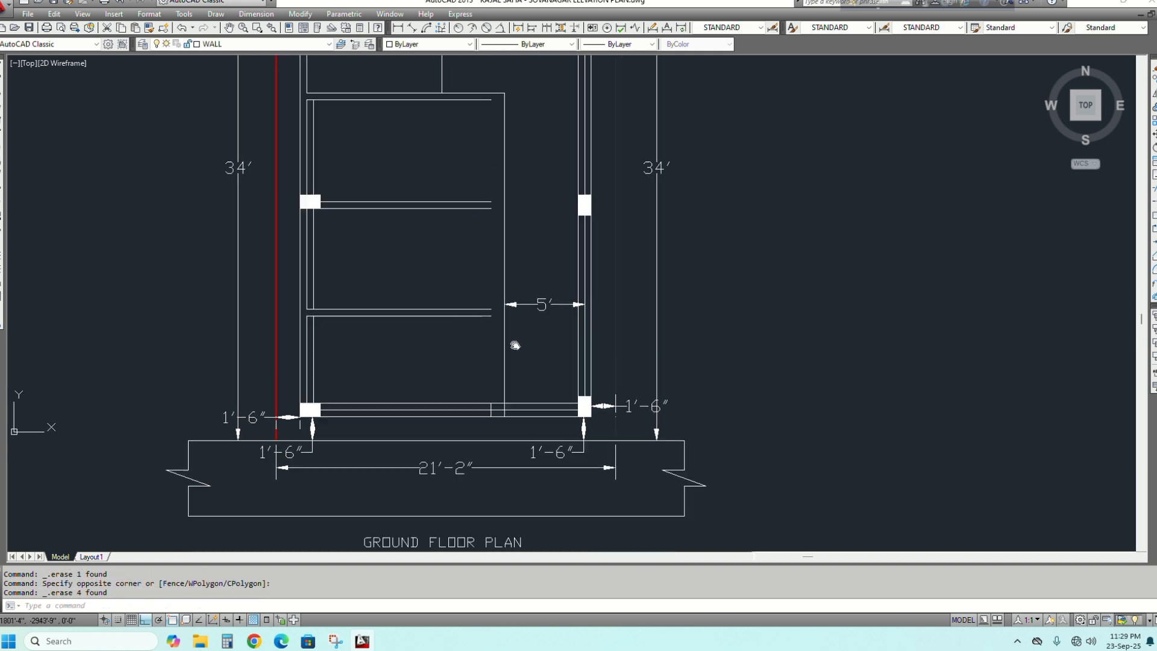
{"action": "scroll", "coordinate": [515, 345], "scroll_direction": "down", "scroll_amount": 3}
{"action": "left_click", "coordinate": [479, 370]}
{"action": "left_click", "coordinate": [507, 399]}
{"action": "key", "text": "Delete"}
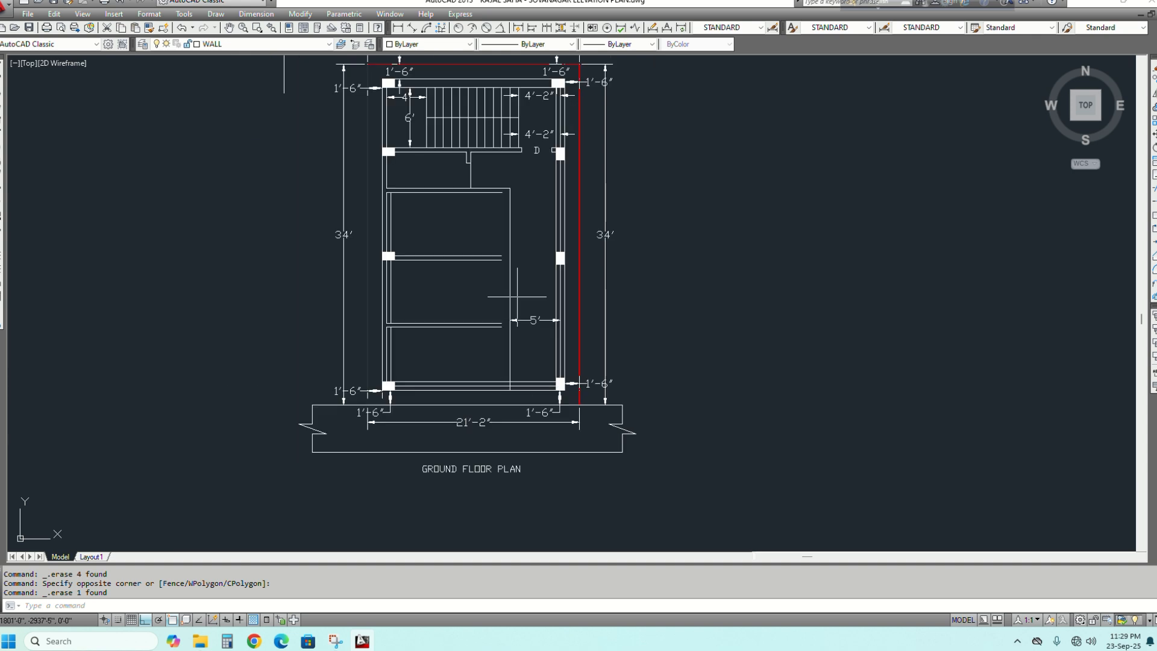
{"action": "scroll", "coordinate": [479, 161], "scroll_direction": "up", "scroll_amount": 3}
{"action": "scroll", "coordinate": [531, 240], "scroll_direction": "down", "scroll_amount": 3}
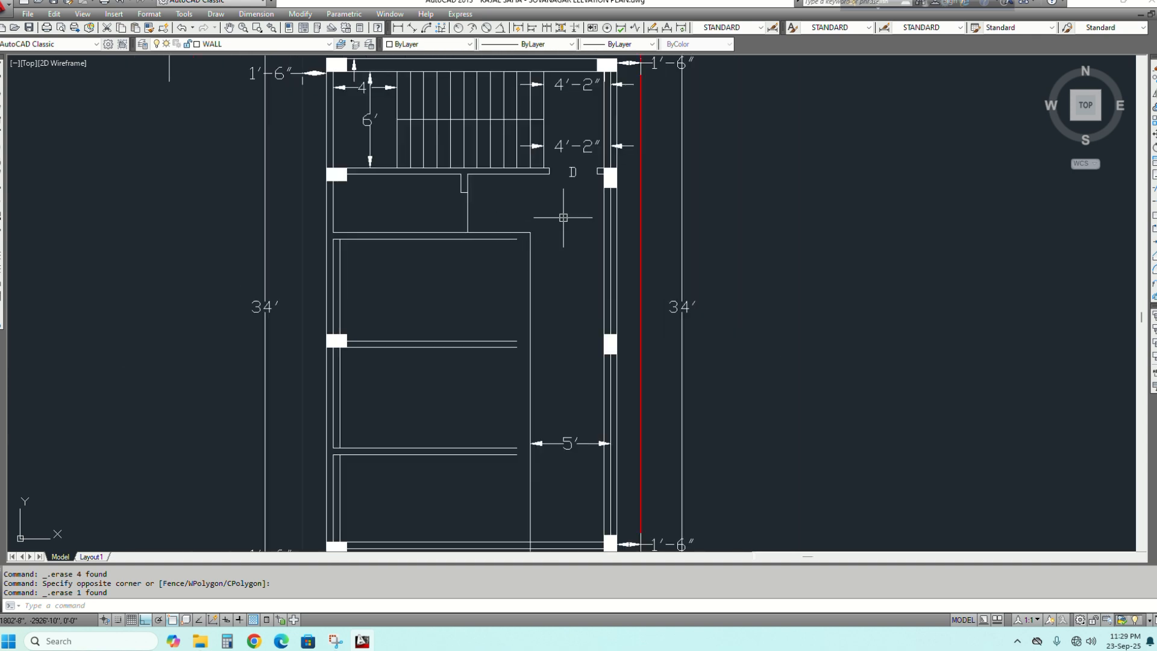
{"action": "scroll", "coordinate": [472, 115], "scroll_direction": "up", "scroll_amount": 4}
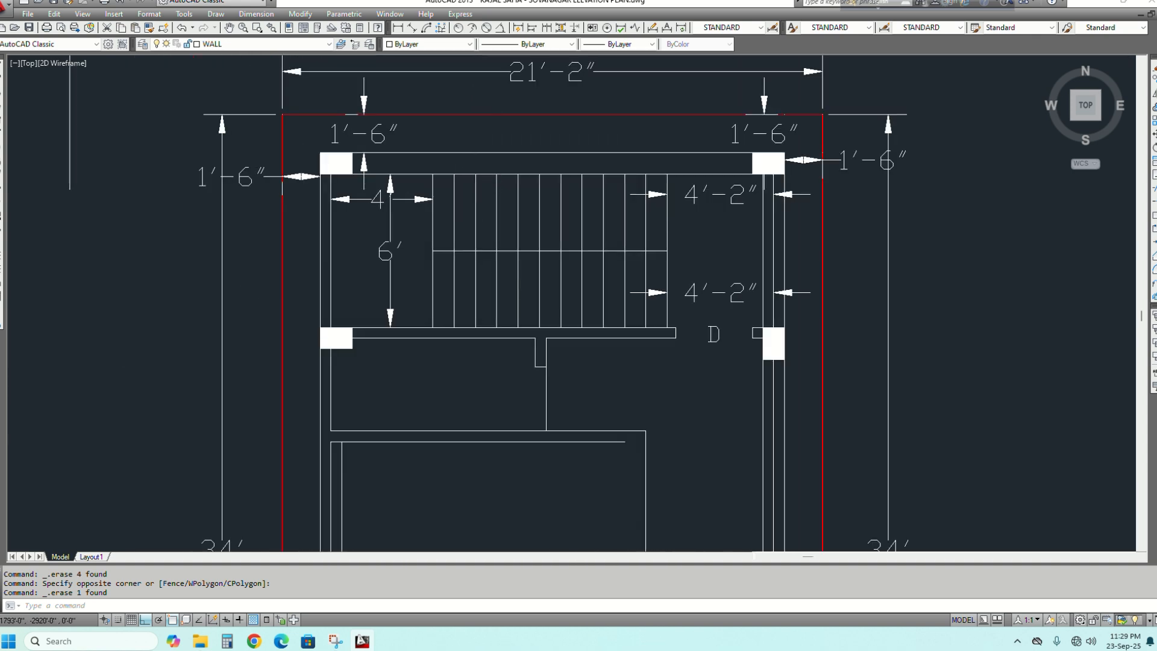
{"action": "scroll", "coordinate": [459, 270], "scroll_direction": "down", "scroll_amount": 3}
{"action": "key", "text": "Escape"}
Fillet the vertical wall line with the top line to close the wall corner
{"action": "type", "text": "F"}
{"action": "key", "text": "Return"}
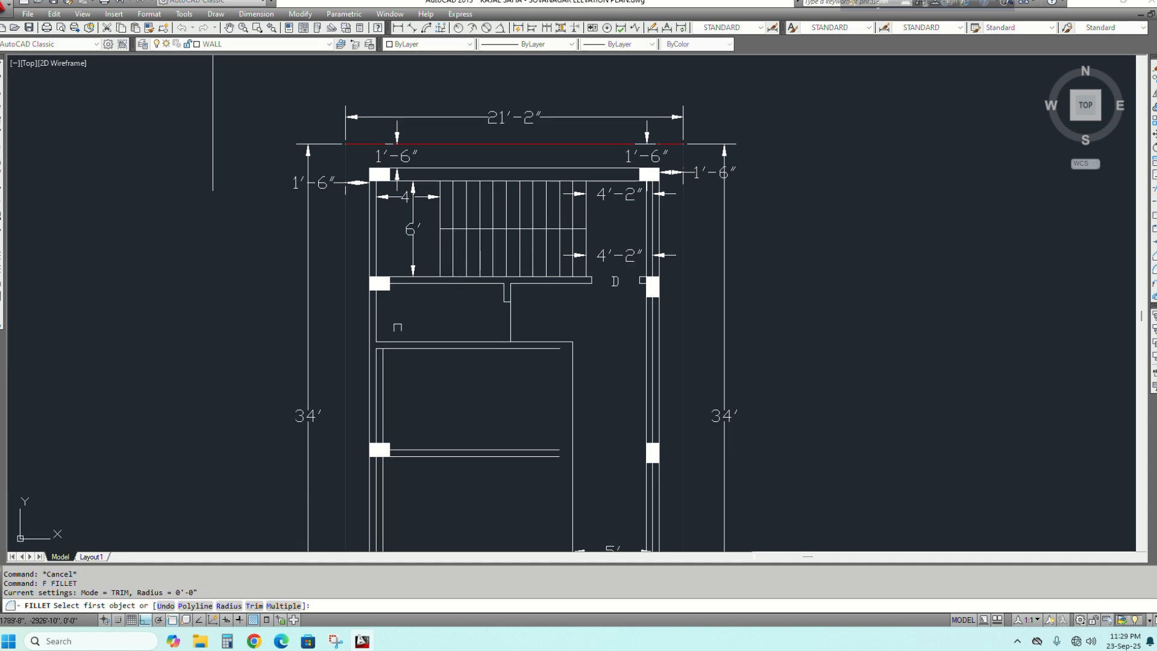
{"action": "left_click", "coordinate": [381, 365]}
{"action": "left_click", "coordinate": [433, 196]}
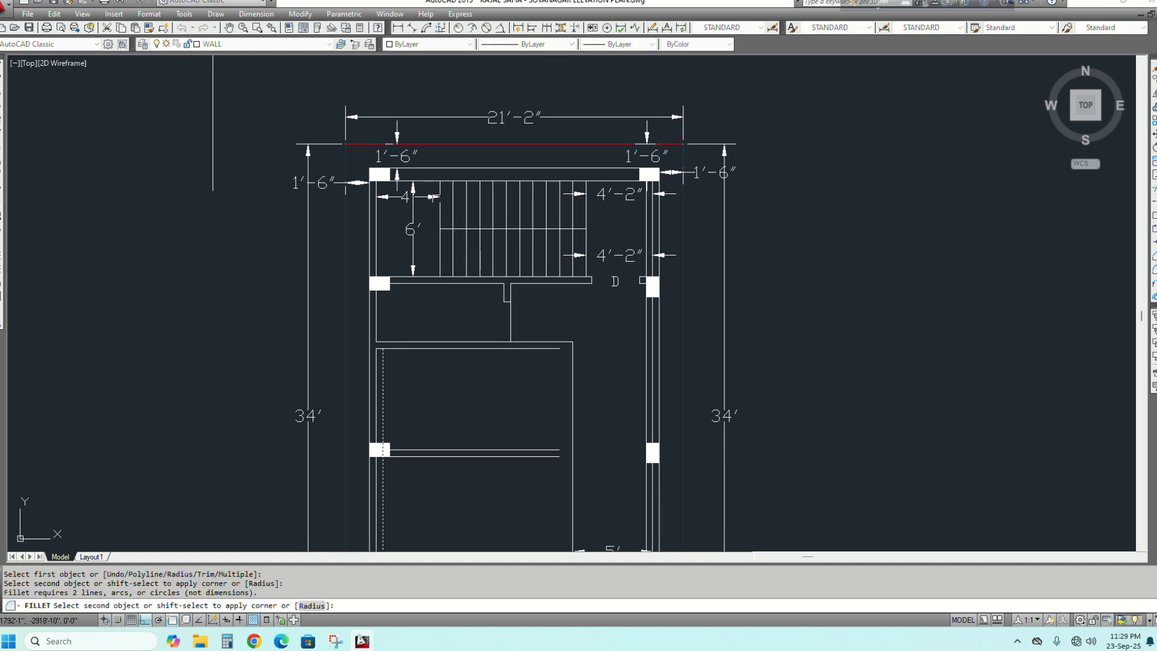
{"action": "left_click", "coordinate": [499, 180]}
{"action": "key", "text": "Return"}
{"action": "scroll", "coordinate": [412, 191], "scroll_direction": "up", "scroll_amount": 3}
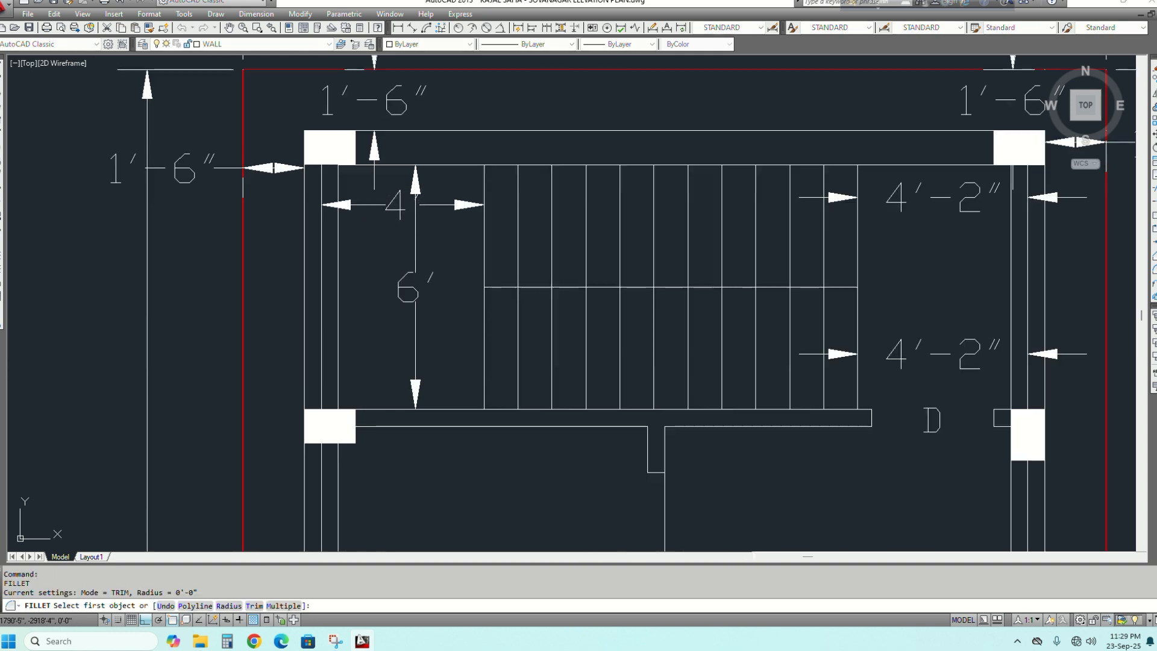
{"action": "key", "text": "Return"}
Erase the 4' and 6' stair dimensions
{"action": "left_click", "coordinate": [455, 254]}
{"action": "left_click", "coordinate": [381, 197]}
{"action": "key", "text": "Delete"}
{"action": "scroll", "coordinate": [398, 215], "scroll_direction": "down", "scroll_amount": 4}
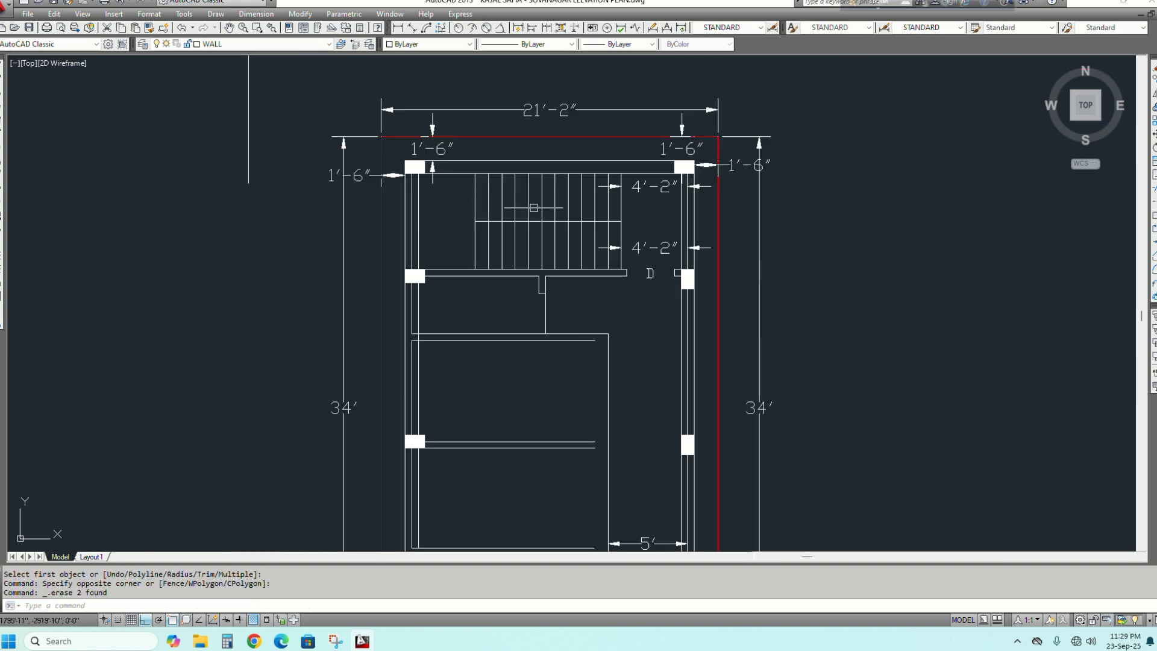
{"action": "scroll", "coordinate": [568, 265], "scroll_direction": "up", "scroll_amount": 4}
Erase both 4'-2" dimensions and the three leftover marks beside the right column
{"action": "left_click", "coordinate": [684, 306]}
{"action": "left_click", "coordinate": [626, 102]}
{"action": "key", "text": "Delete"}
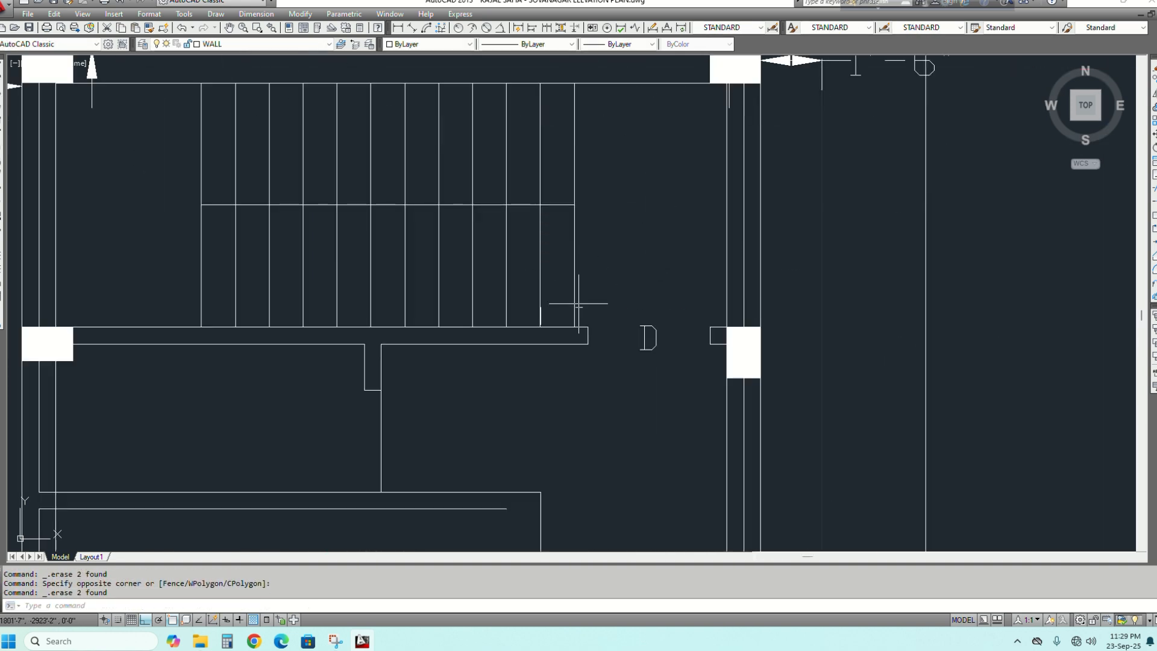
{"action": "left_click", "coordinate": [579, 307]}
{"action": "left_click", "coordinate": [712, 384]}
{"action": "key", "text": "Delete"}
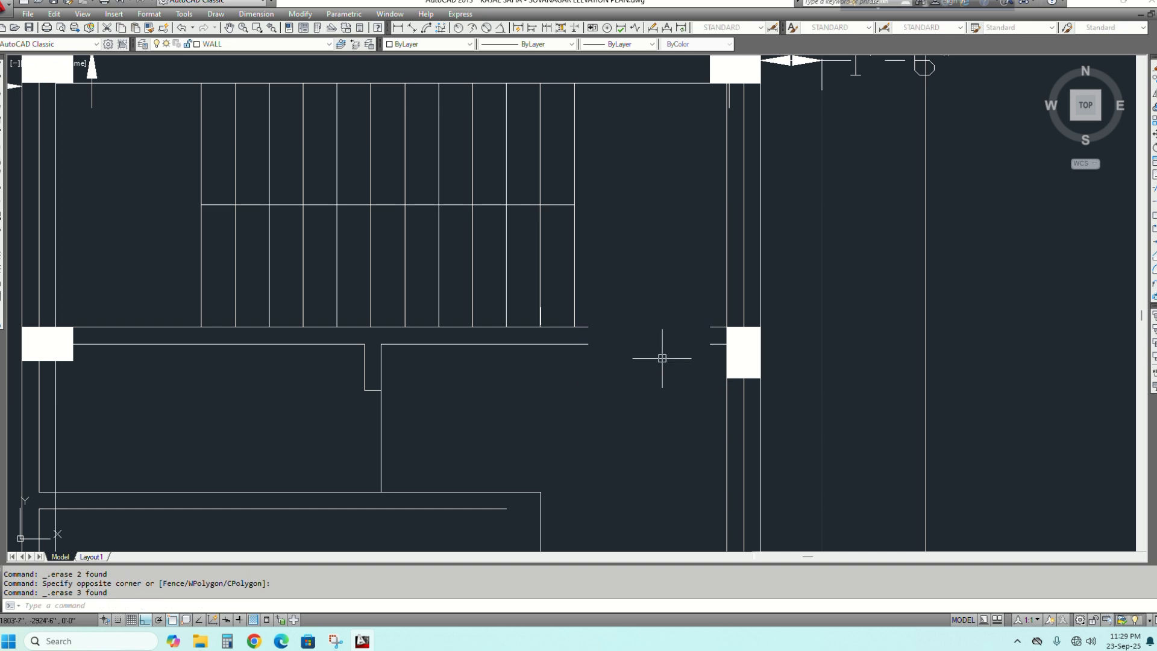
{"action": "scroll", "coordinate": [639, 332], "scroll_direction": "down", "scroll_amount": 2}
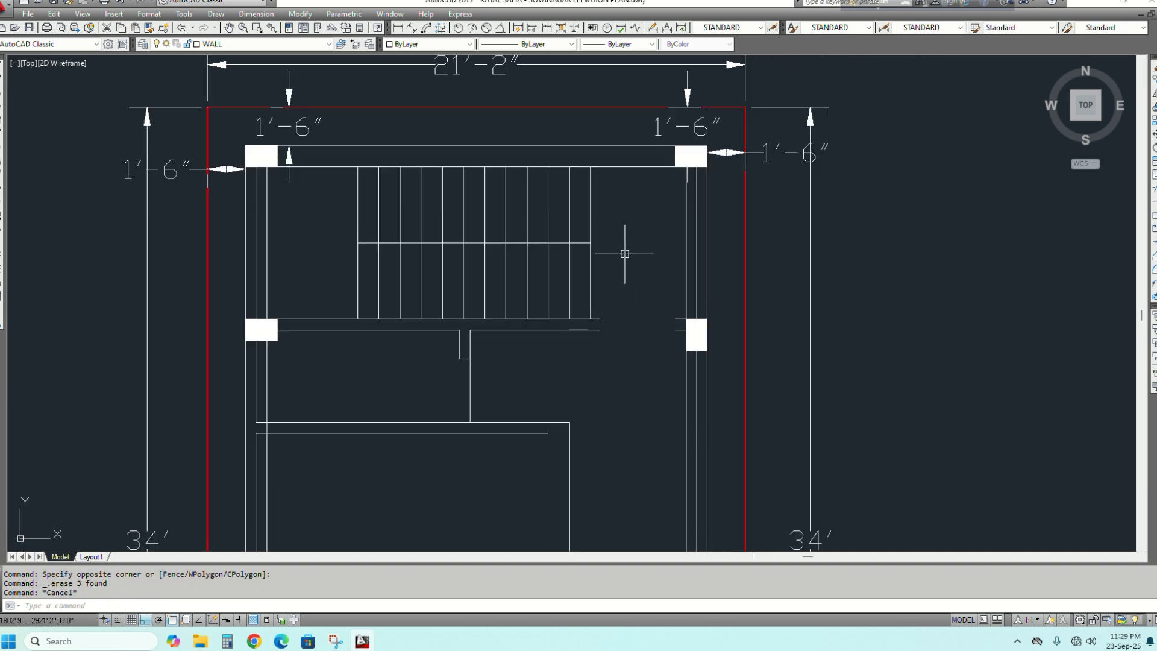
Offset the top wall line 5 inches downward
{"action": "type", "text": "o"}
{"action": "key", "text": "Return"}
{"action": "type", "text": "5"}
{"action": "key", "text": "Return"}
{"action": "left_click", "coordinate": [621, 145]}
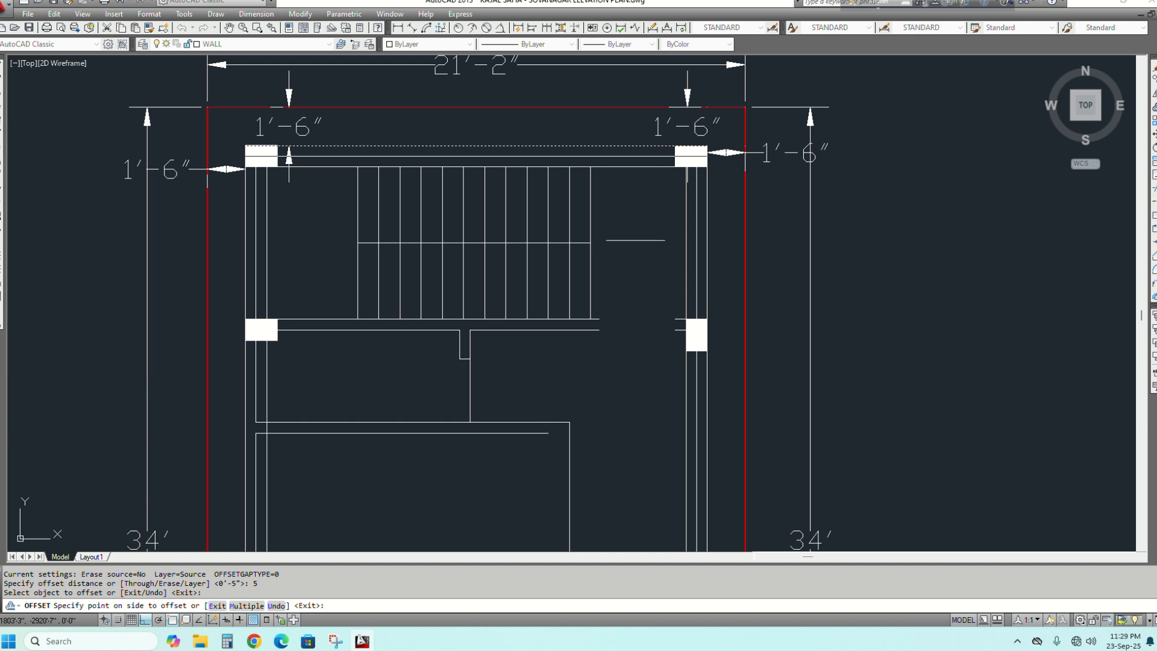
{"action": "left_click", "coordinate": [635, 241]}
{"action": "key", "text": "Return"}
{"action": "scroll", "coordinate": [563, 217], "scroll_direction": "down", "scroll_amount": 5}
{"action": "scroll", "coordinate": [557, 384], "scroll_direction": "up", "scroll_amount": 5}
{"action": "scroll", "coordinate": [557, 386], "scroll_direction": "down", "scroll_amount": 4}
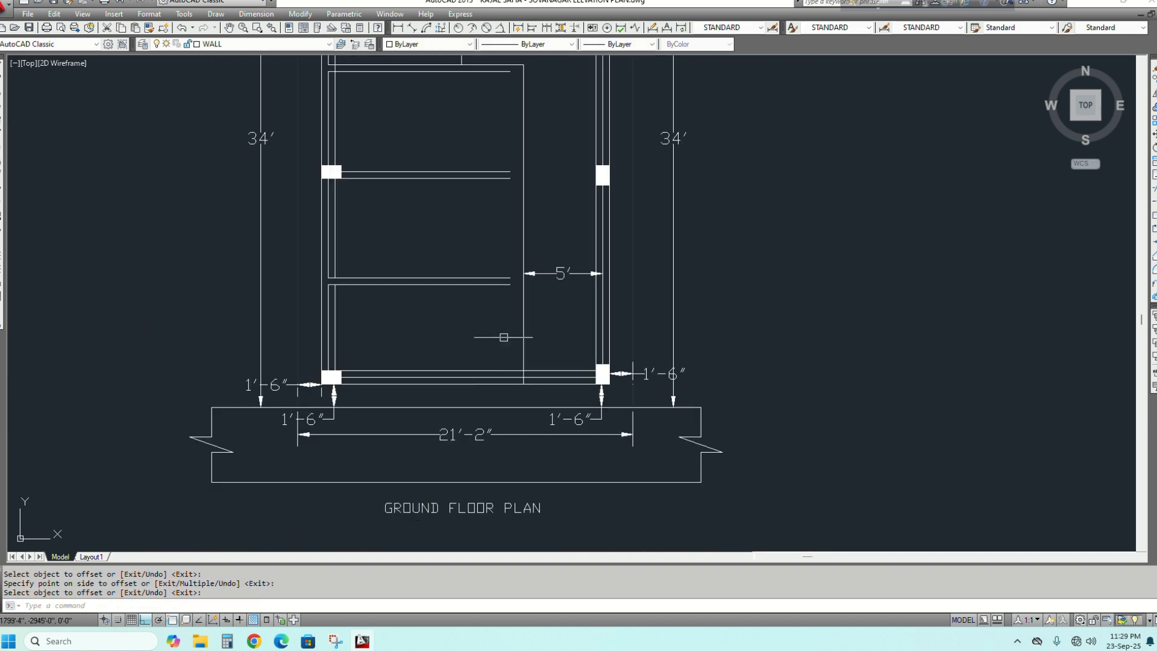
Join the two upper wall line pieces beside the right column into one line
{"action": "middle_click_drag", "start_coordinate": [470, 191], "coordinate": [478, 315]}
{"action": "scroll", "coordinate": [523, 246], "scroll_direction": "up", "scroll_amount": 6}
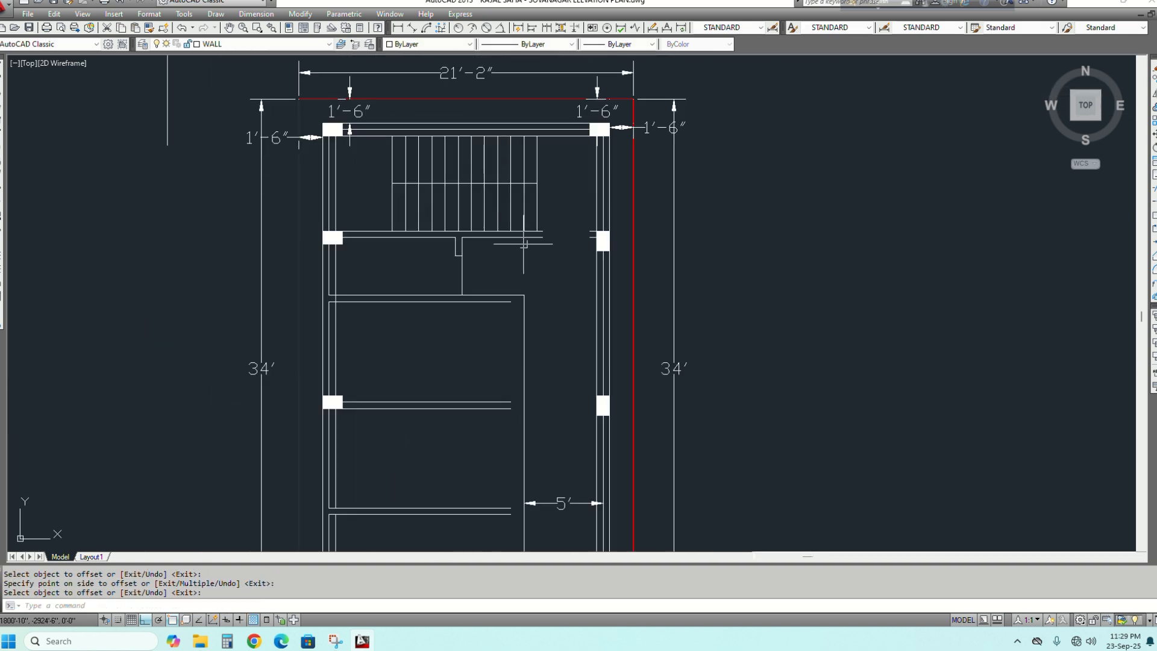
{"action": "left_click", "coordinate": [611, 246]}
{"action": "left_click", "coordinate": [480, 226]}
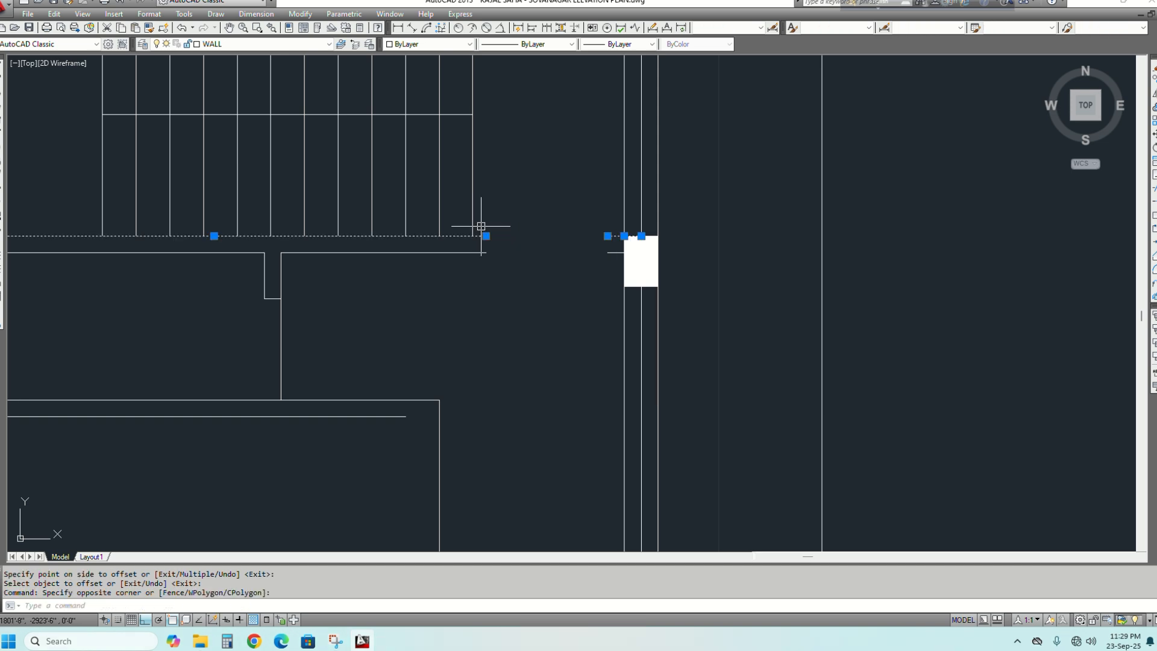
{"action": "type", "text": "j"}
{"action": "key", "text": "Return"}
Join the lower wall line pieces into a single line
{"action": "left_click", "coordinate": [613, 258]}
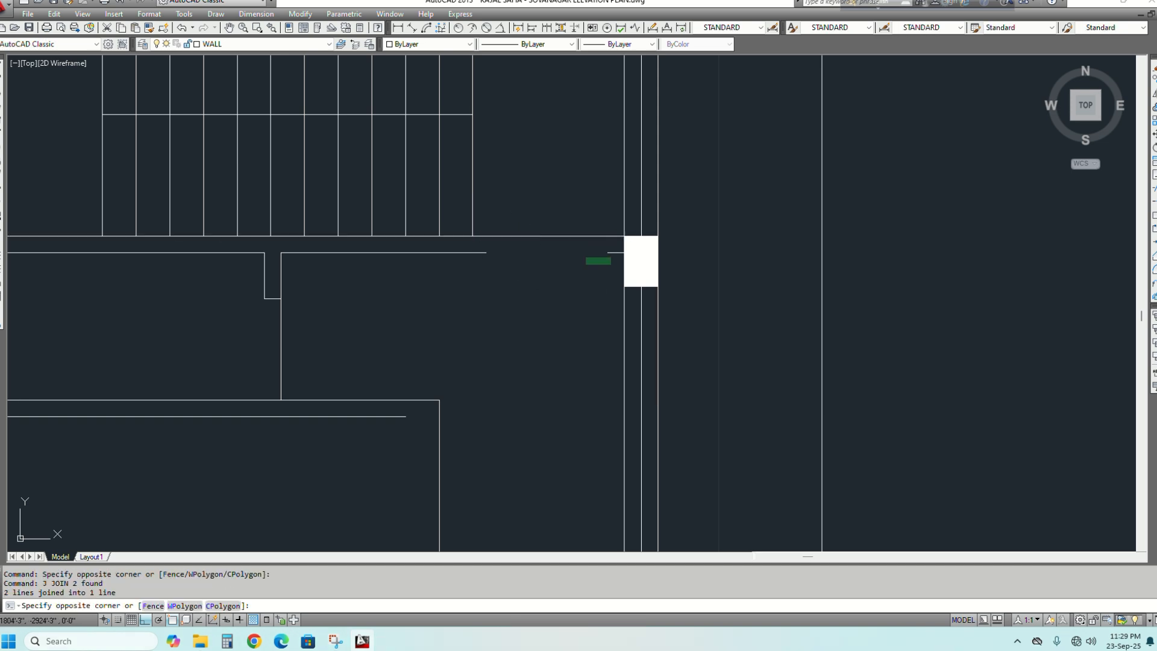
{"action": "left_click", "coordinate": [475, 240]}
{"action": "type", "text": "j"}
{"action": "key", "text": "Return"}
{"action": "scroll", "coordinate": [507, 258], "scroll_direction": "down", "scroll_amount": 4}
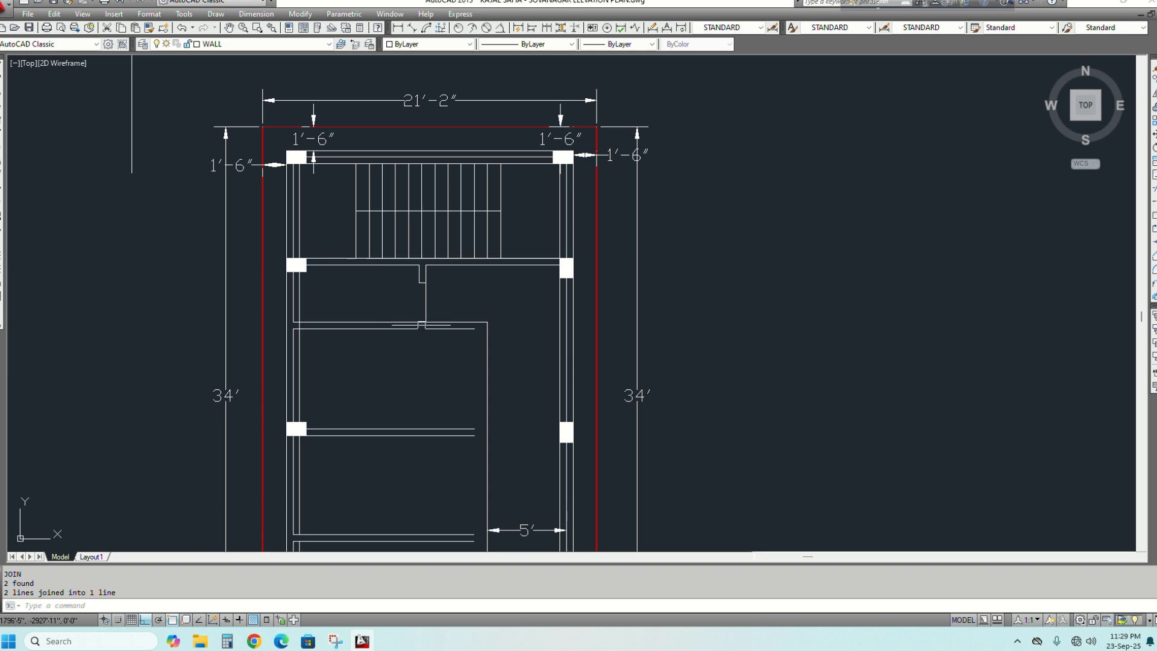
{"action": "key", "text": "Escape"}
{"action": "middle_click_drag", "start_coordinate": [475, 358], "coordinate": [478, 234]}
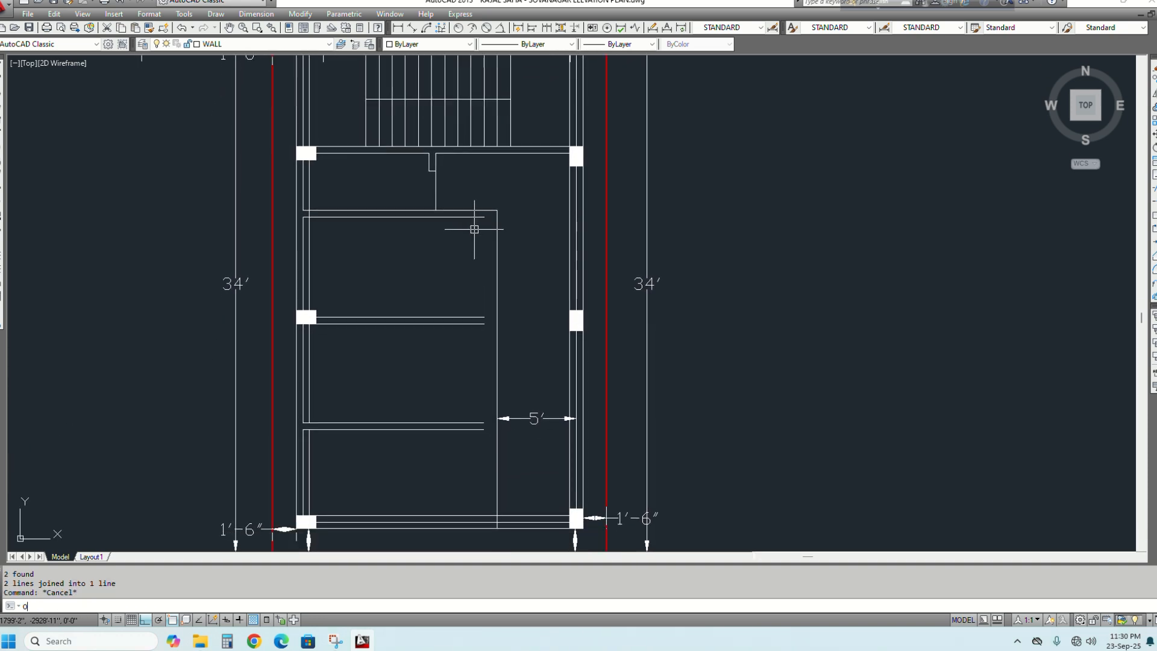
Offset the vertical room line 10 inches to the left
{"action": "key", "text": "Return"}
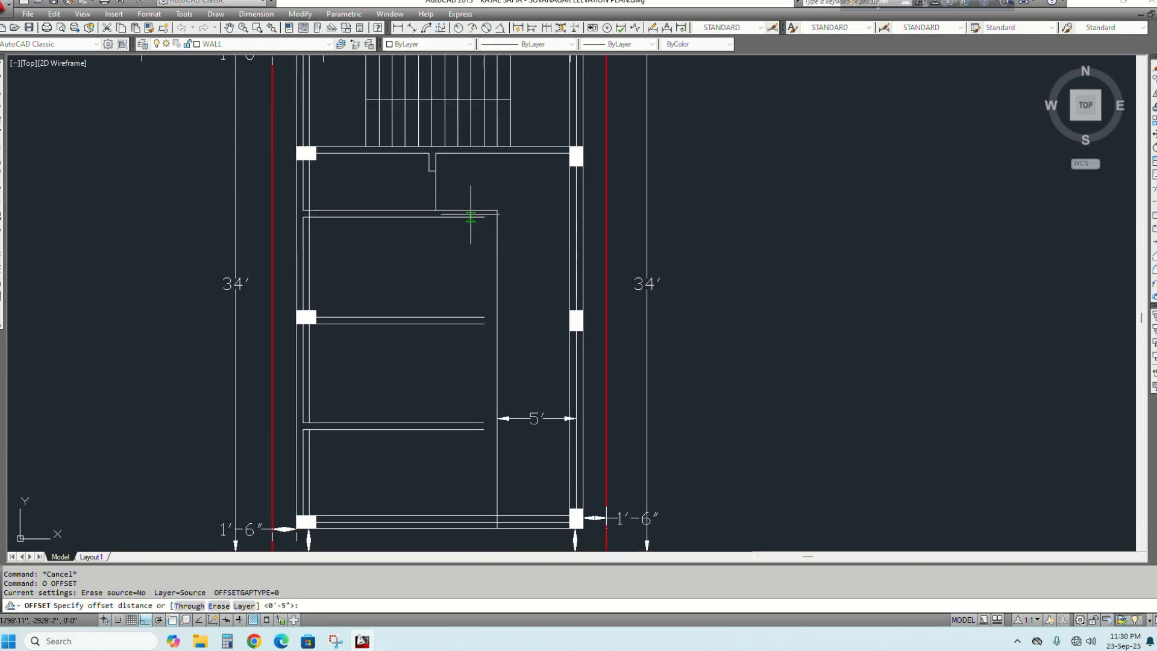
{"action": "key", "text": "Return"}
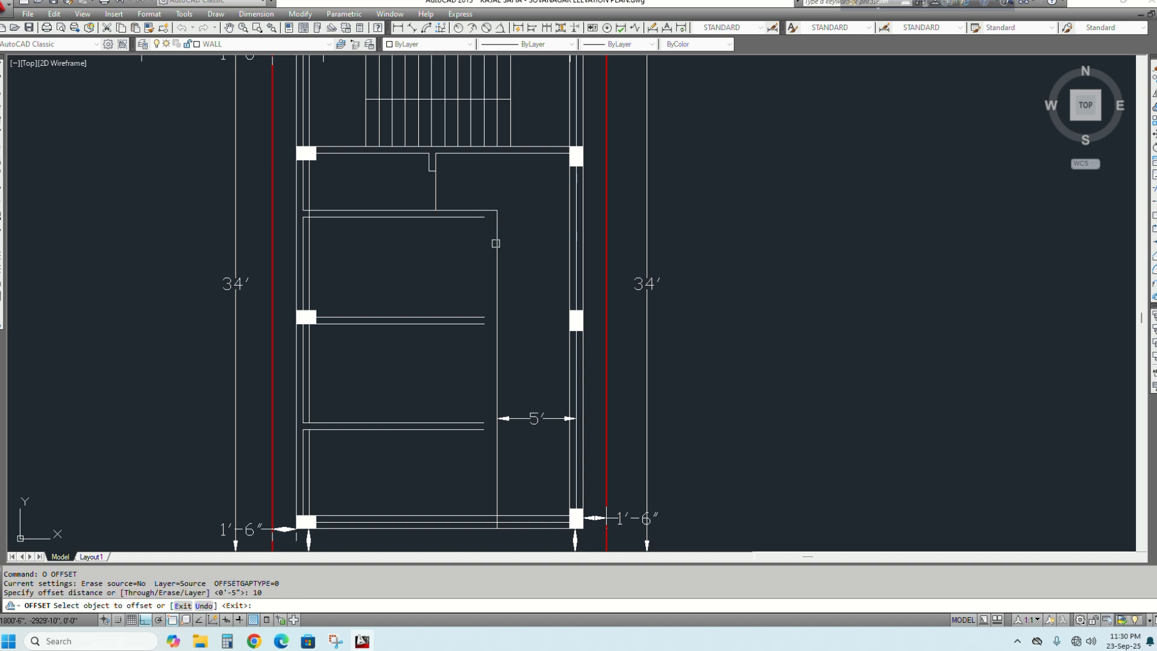
{"action": "left_click", "coordinate": [495, 243]}
{"action": "left_click", "coordinate": [418, 259]}
{"action": "key", "text": "Return"}
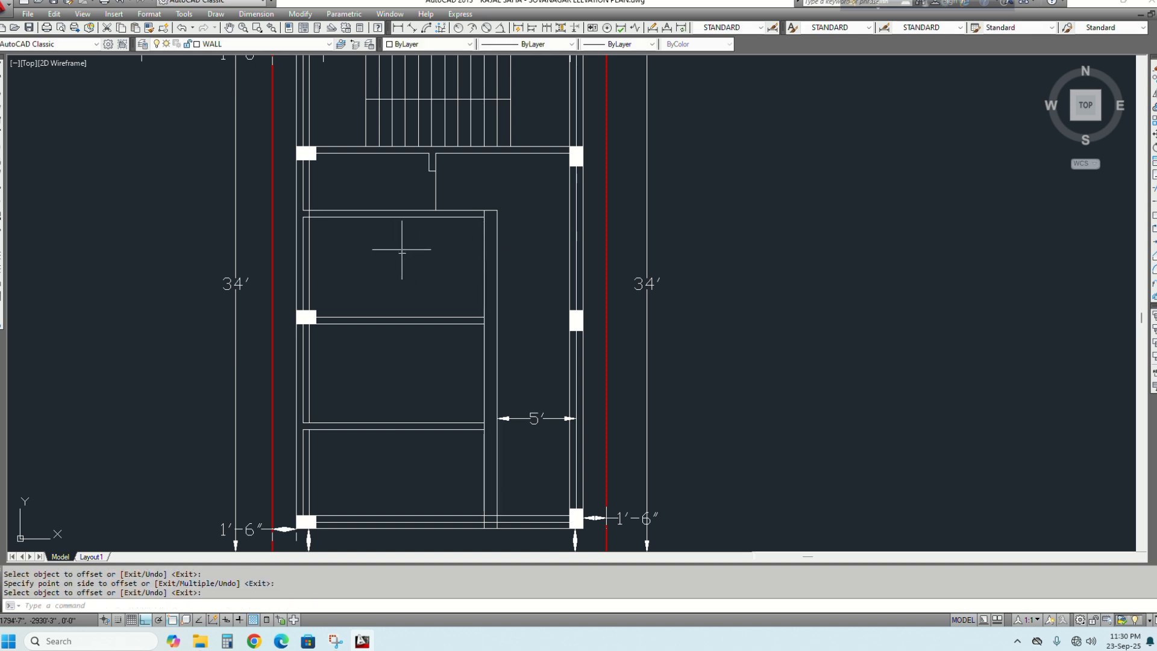
{"action": "key", "text": "Escape"}
Offset three horizontal room lines by 5, placing copies below and above
{"action": "type", "text": "o"}
{"action": "key", "text": "Return"}
{"action": "type", "text": "5"}
{"action": "key", "text": "Return"}
{"action": "scroll", "coordinate": [397, 211], "scroll_direction": "up", "scroll_amount": 2}
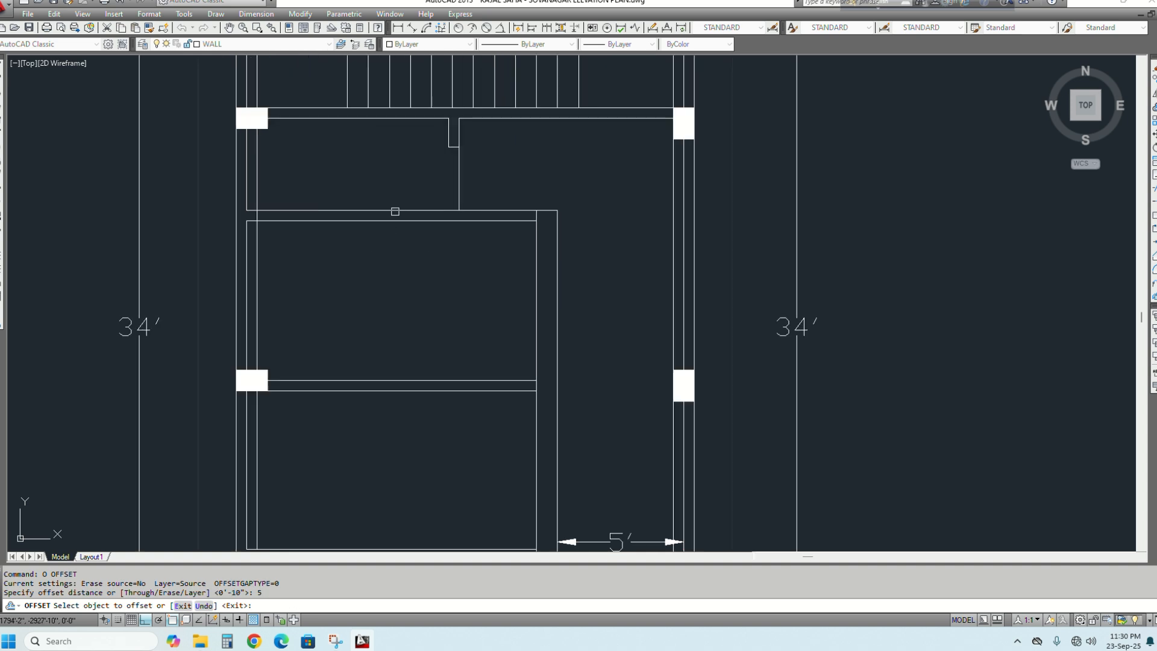
{"action": "left_click", "coordinate": [400, 221]}
{"action": "left_click", "coordinate": [397, 311]}
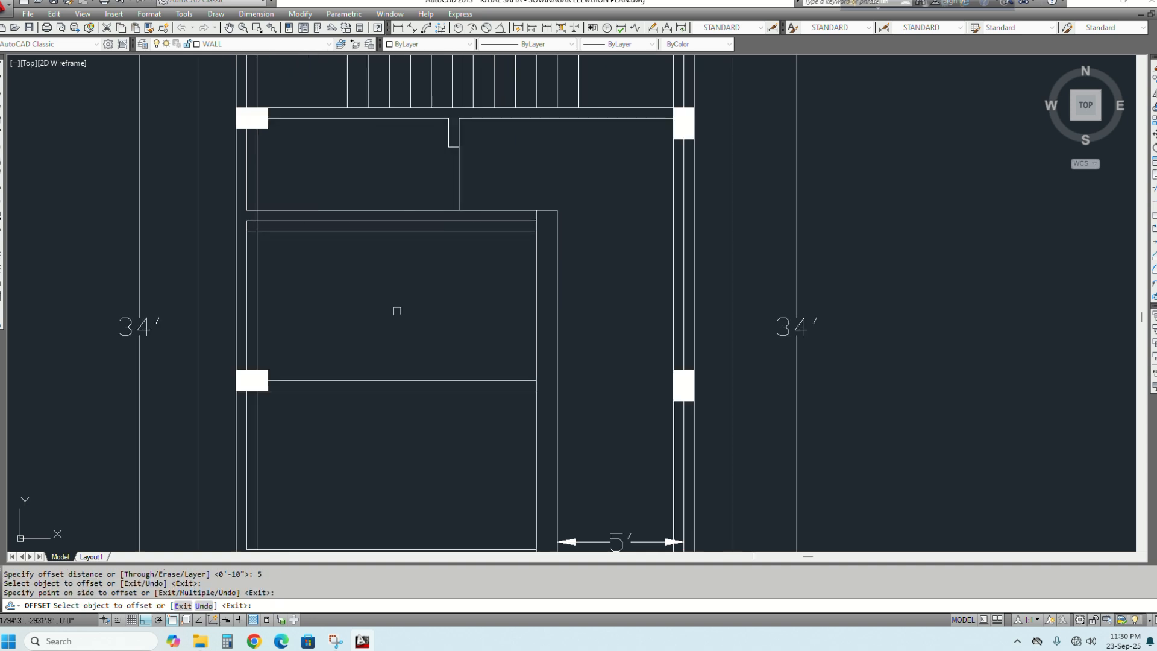
{"action": "left_click", "coordinate": [389, 382]}
{"action": "left_click", "coordinate": [381, 329]}
{"action": "scroll", "coordinate": [366, 309], "scroll_direction": "down", "scroll_amount": 3}
{"action": "scroll", "coordinate": [361, 416], "scroll_direction": "up", "scroll_amount": 3}
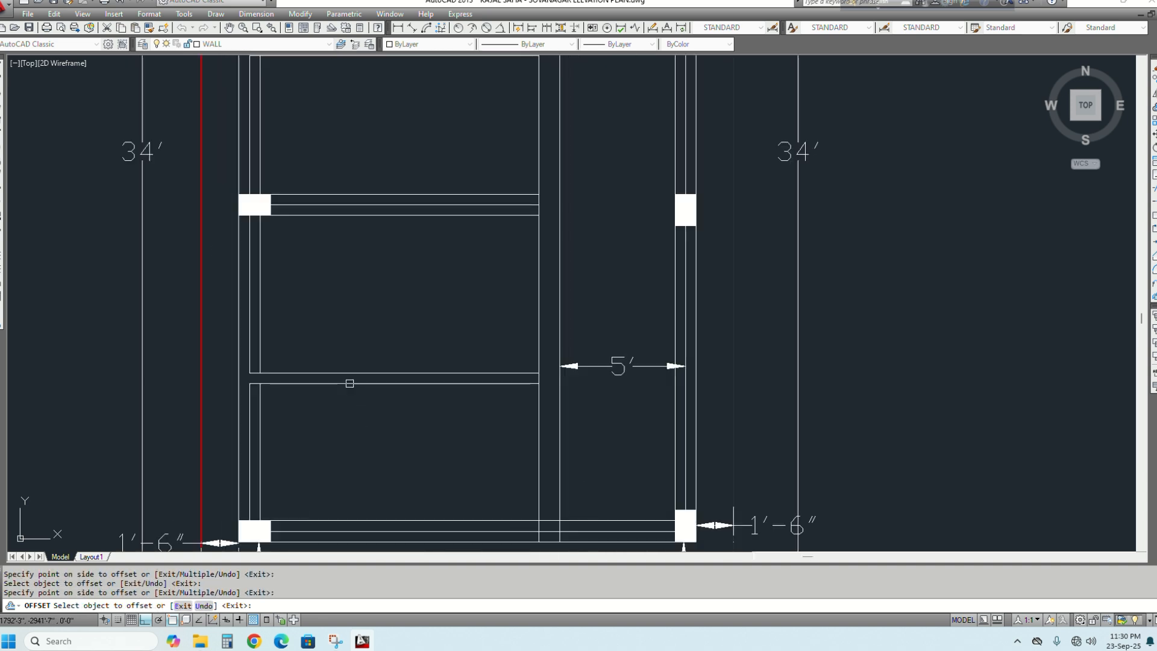
{"action": "scroll", "coordinate": [358, 361], "scroll_direction": "down", "scroll_amount": 2}
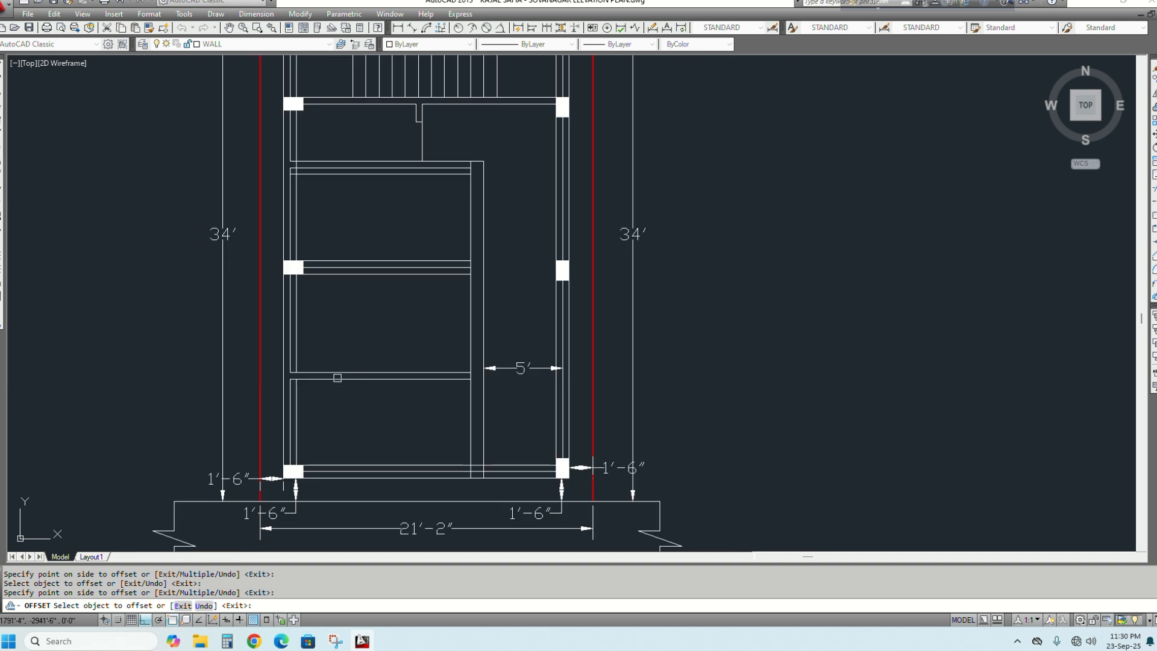
{"action": "left_click", "coordinate": [338, 379]}
{"action": "left_click", "coordinate": [337, 398]}
{"action": "key", "text": "Return"}
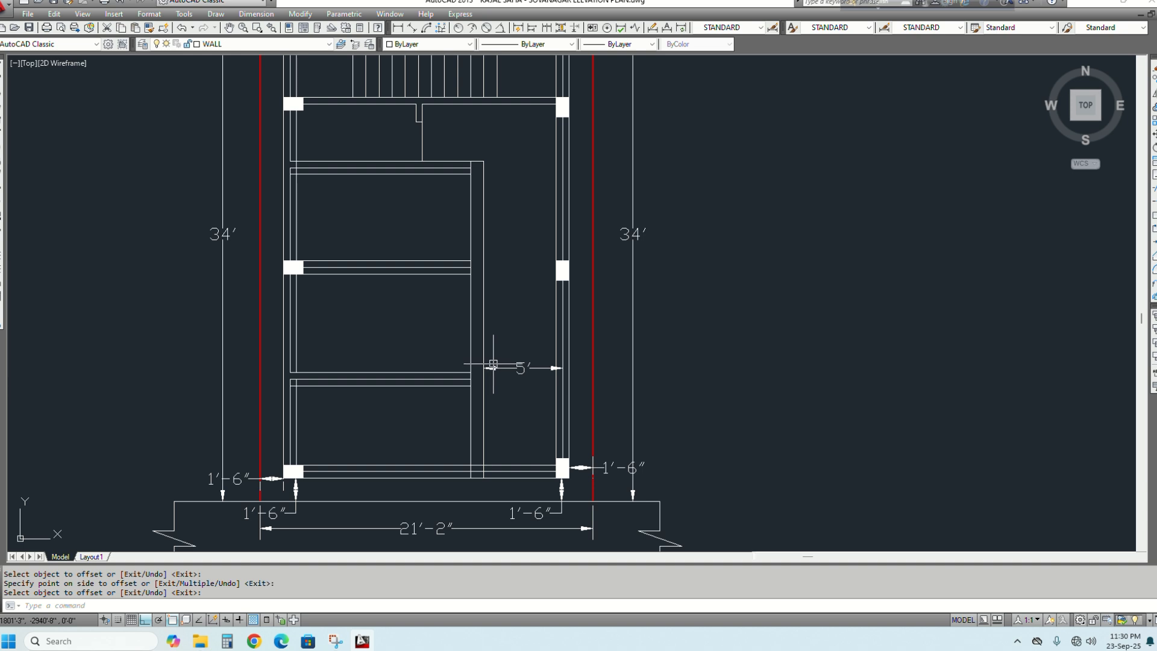
Delete the unwanted horizontal line and offset another room line 5 upward
{"action": "scroll", "coordinate": [397, 388], "scroll_direction": "up", "scroll_amount": 2}
{"action": "key", "text": "Escape"}
{"action": "left_click", "coordinate": [412, 384]}
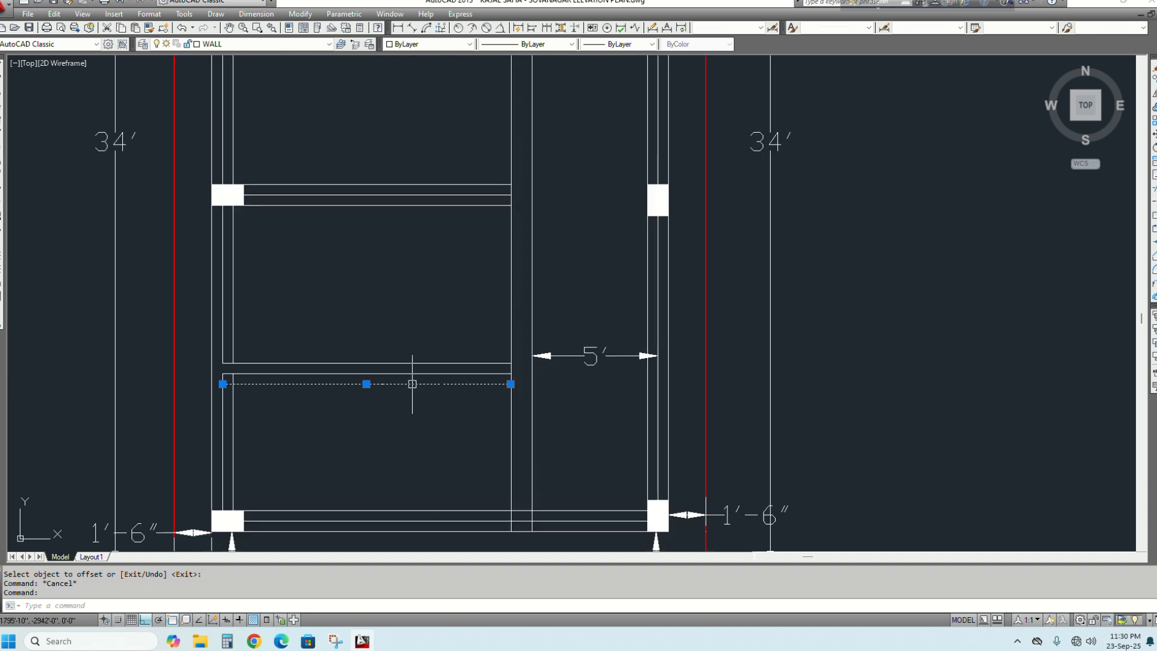
{"action": "key", "text": "Delete"}
{"action": "type", "text": "o"}
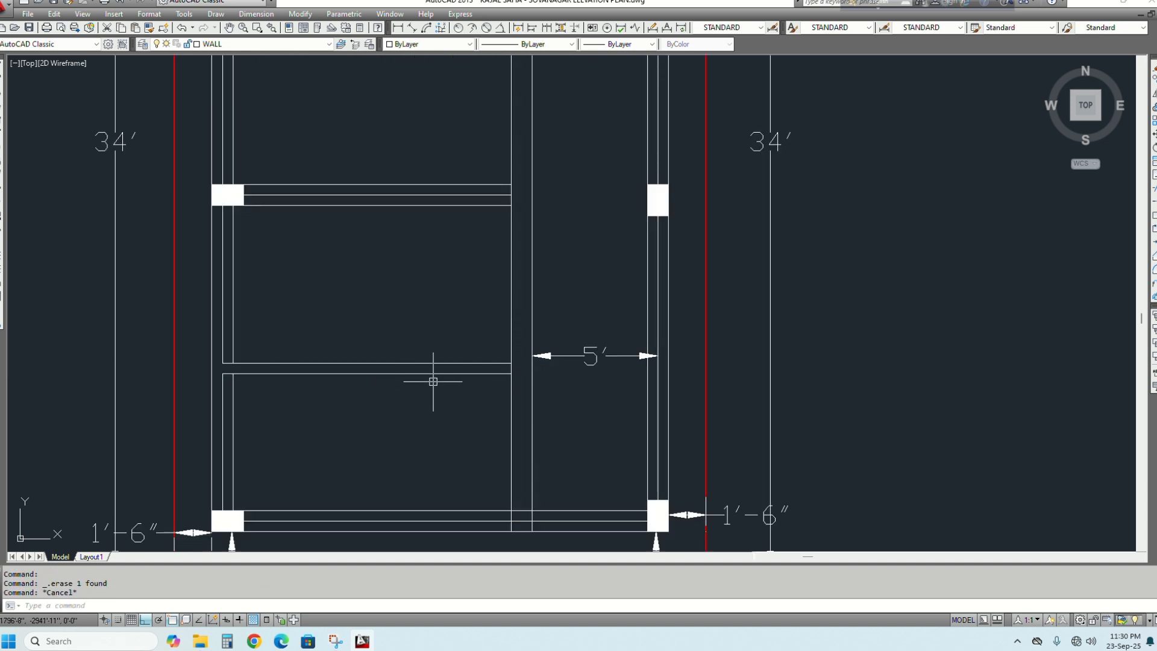
{"action": "key", "text": "Return"}
{"action": "key", "text": "Return"}
{"action": "left_click", "coordinate": [414, 363]}
{"action": "left_click", "coordinate": [413, 329]}
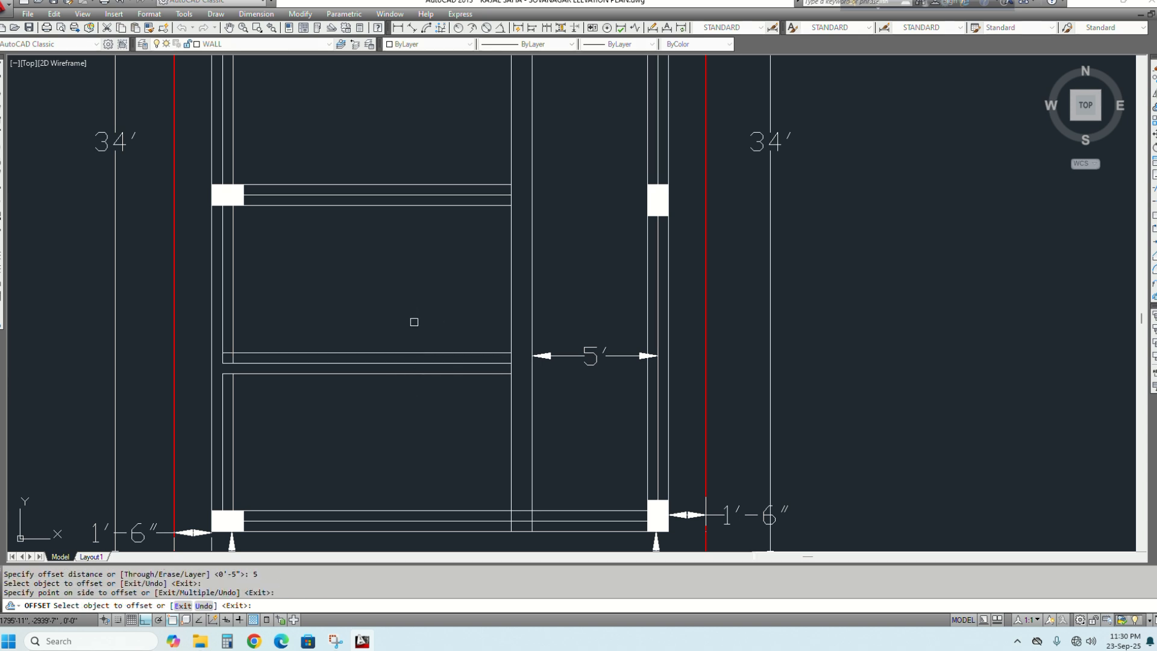
{"action": "scroll", "coordinate": [450, 326], "scroll_direction": "down", "scroll_amount": 2}
{"action": "middle_click_drag", "start_coordinate": [493, 311], "coordinate": [503, 369]}
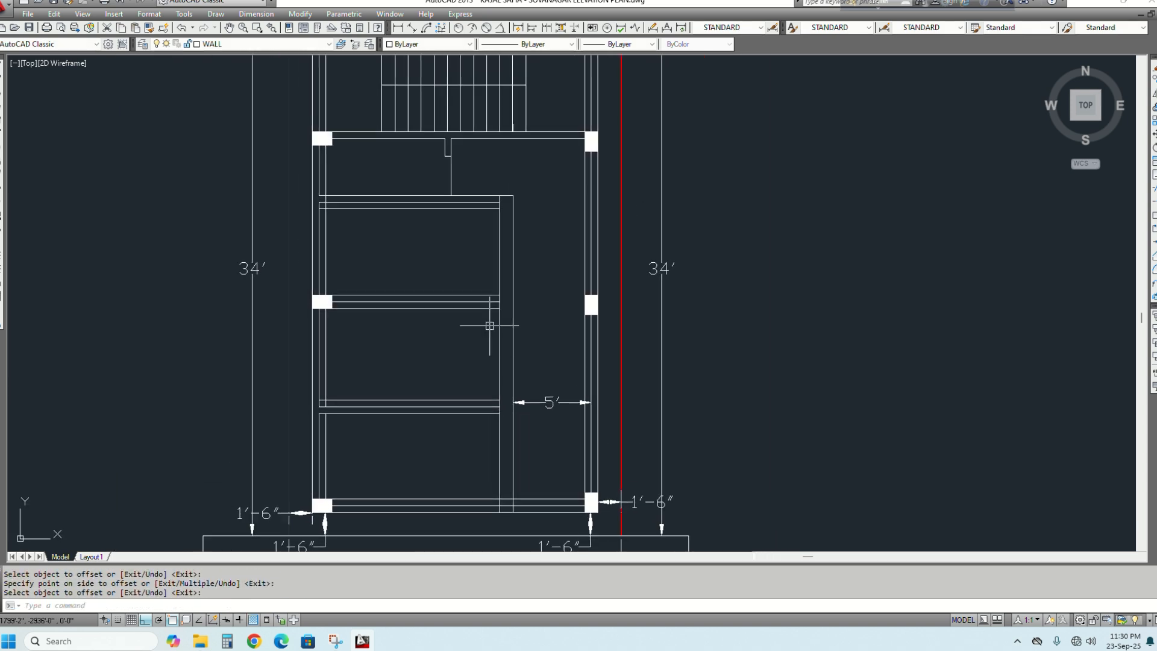
{"action": "key", "text": "Escape"}
Offset the right vertical room line 5 inches to the left
{"action": "type", "text": "o"}
{"action": "key", "text": "Return"}
{"action": "type", "text": "5"}
{"action": "key", "text": "Return"}
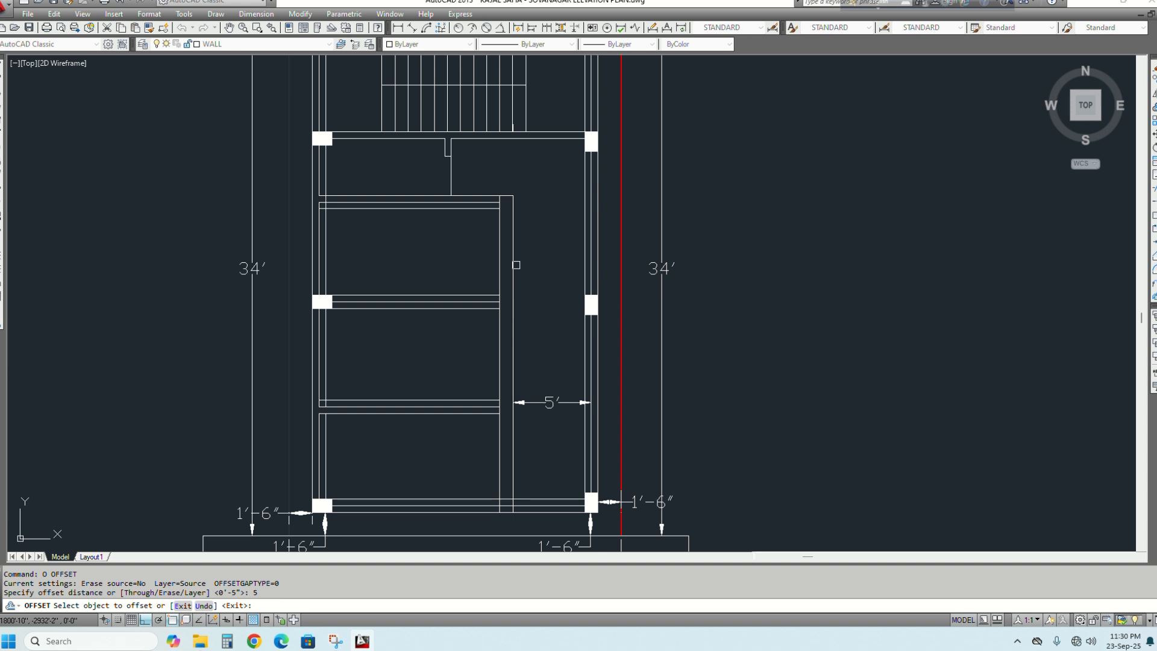
{"action": "left_click", "coordinate": [515, 264]}
{"action": "left_click", "coordinate": [452, 266]}
{"action": "key", "text": "Escape"}
Attempt to EXTEND toward the top wall line, then cancel the command
{"action": "type", "text": "e"}
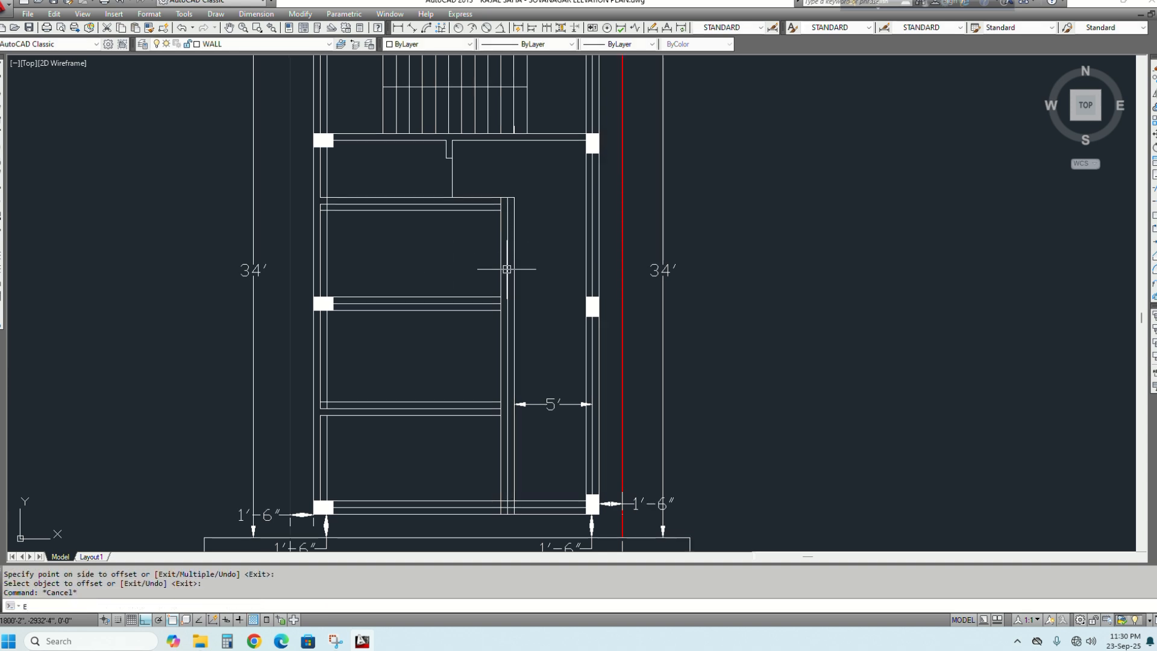
{"action": "type", "text": "x"}
{"action": "key", "text": "Return"}
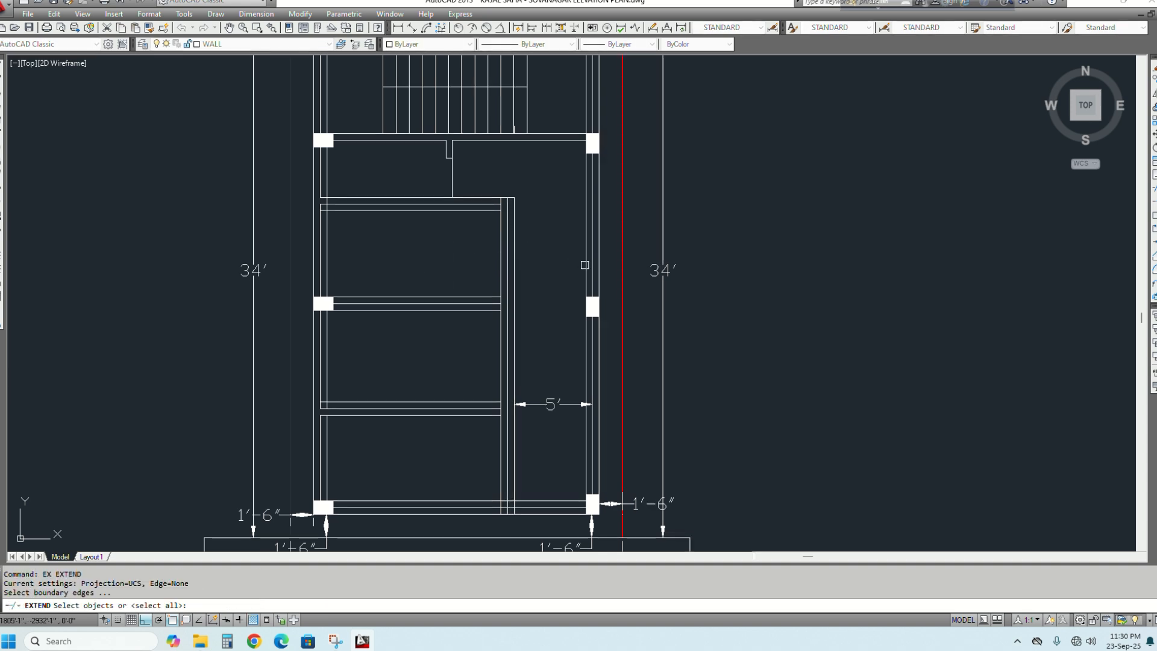
{"action": "key", "text": "Escape"}
{"action": "key", "text": "Return"}
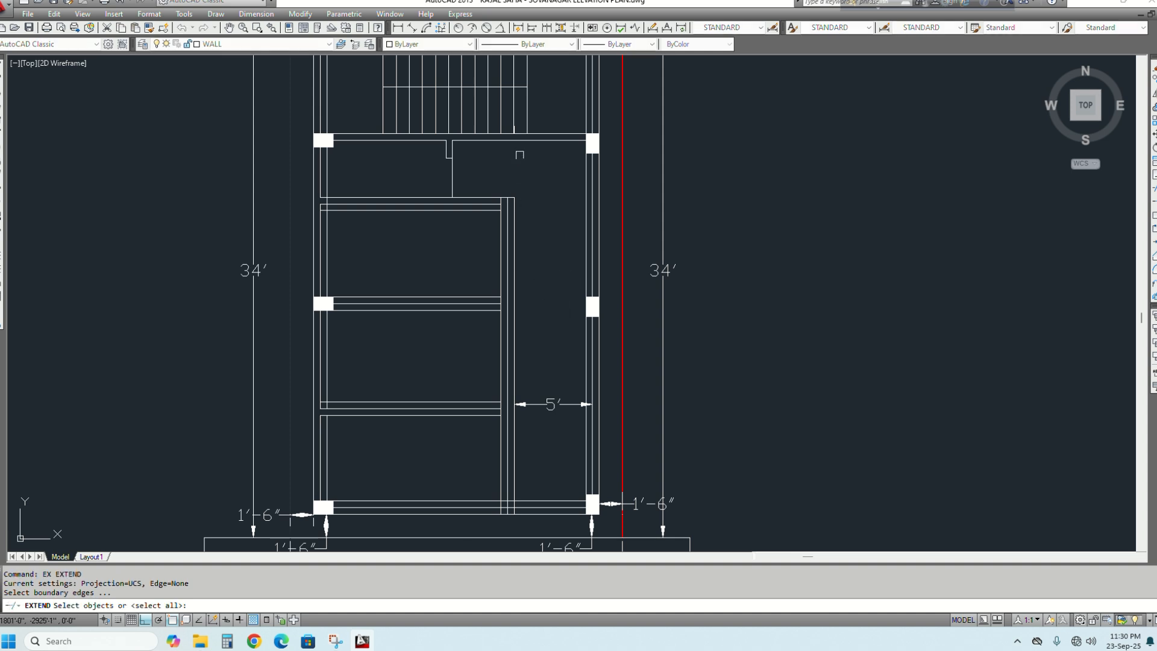
{"action": "left_click", "coordinate": [520, 140]}
{"action": "key", "text": "Escape"}
{"action": "scroll", "coordinate": [475, 147], "scroll_direction": "up", "scroll_amount": 4}
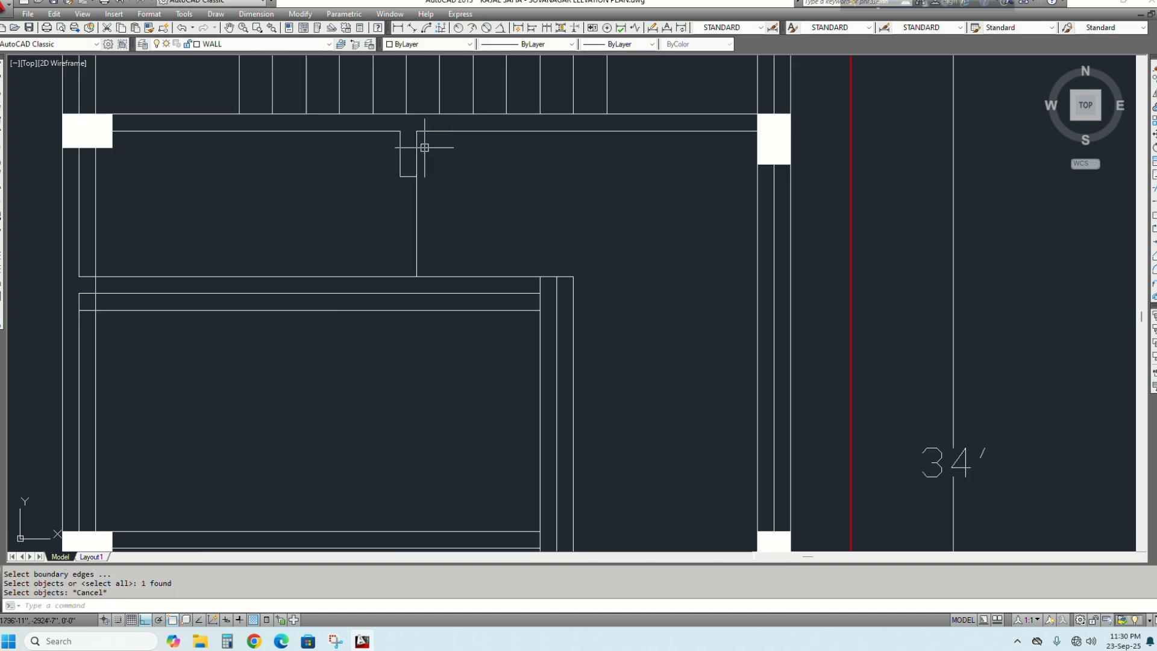
{"action": "key", "text": "Escape"}
{"action": "key", "text": "Escape"}
Offset the partition line 5 to the left and erase the short horizontal stub
{"action": "type", "text": "o"}
{"action": "key", "text": "Return"}
{"action": "type", "text": "5"}
{"action": "key", "text": "Return"}
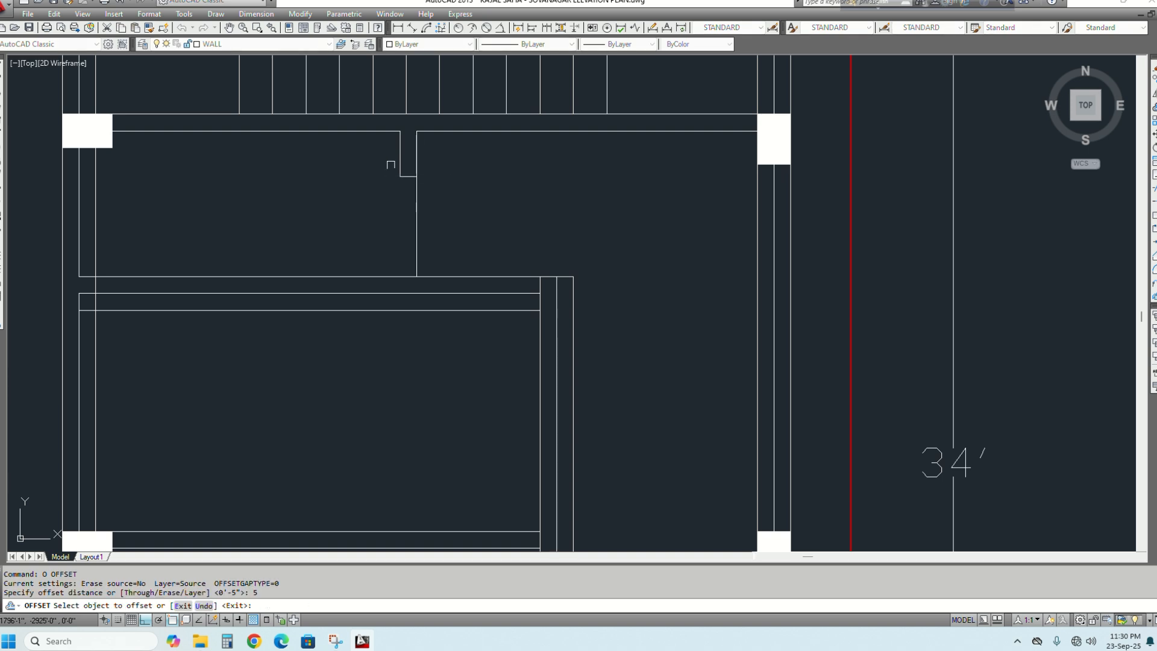
{"action": "left_click", "coordinate": [400, 153]}
{"action": "left_click", "coordinate": [357, 160]}
{"action": "key", "text": "Return"}
{"action": "key", "text": "Escape"}
{"action": "left_click", "coordinate": [353, 161]}
{"action": "left_click", "coordinate": [449, 201]}
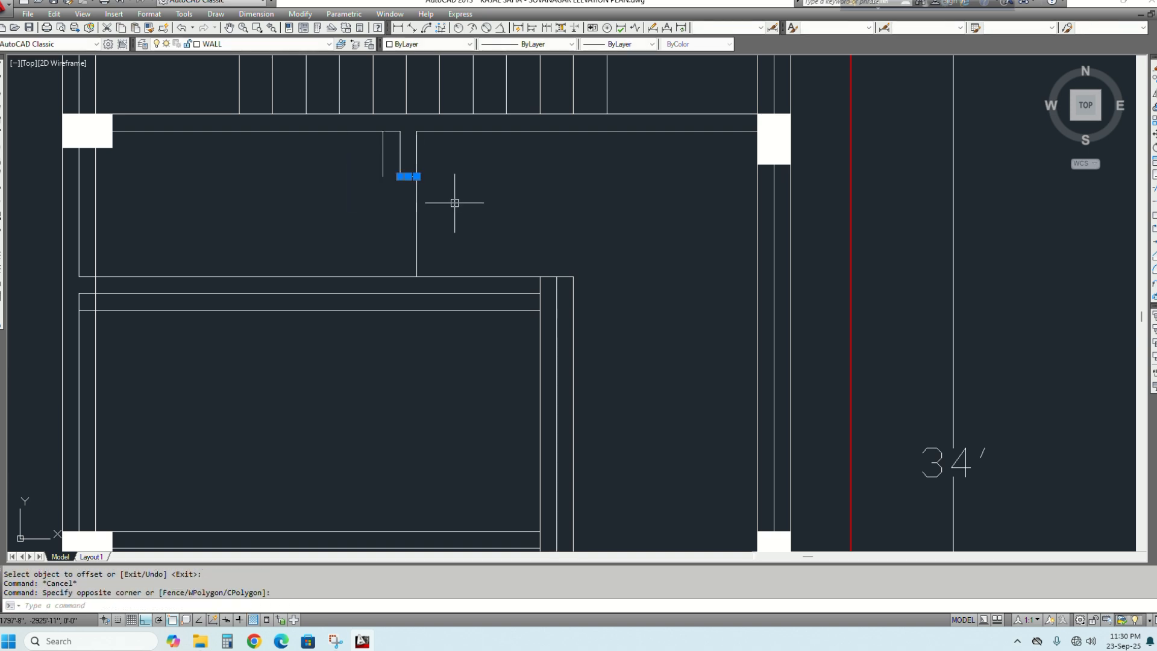
{"action": "key", "text": "Delete"}
Extend both partition lines down to the lower wall
{"action": "type", "text": "ex"}
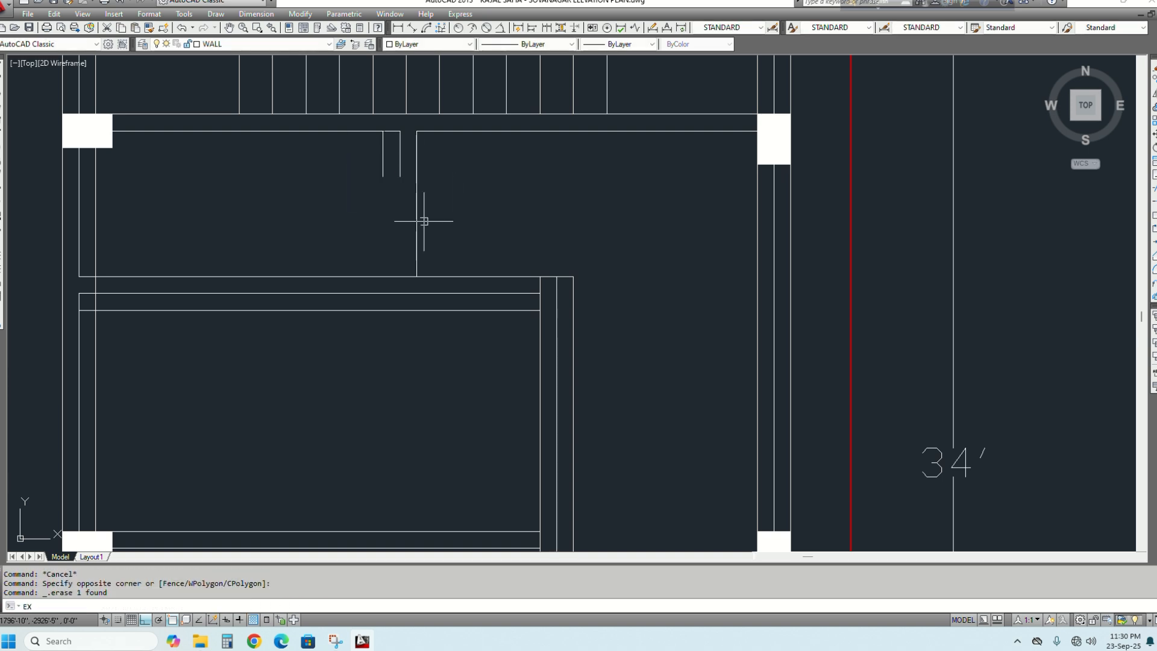
{"action": "key", "text": "Return"}
{"action": "left_click", "coordinate": [389, 275]}
{"action": "key", "text": "Return"}
{"action": "left_click_drag", "start_coordinate": [362, 161], "coordinate": [428, 188]}
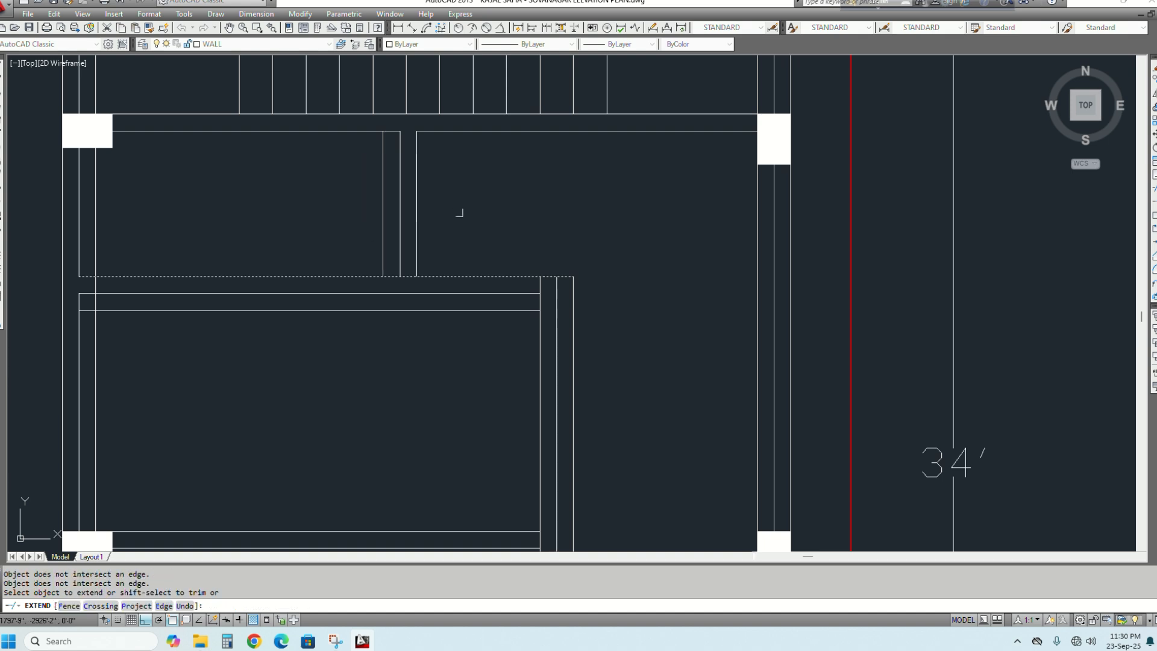
{"action": "scroll", "coordinate": [451, 128], "scroll_direction": "up", "scroll_amount": 2}
{"action": "middle_click_drag", "start_coordinate": [476, 184], "coordinate": [485, 259]}
JOIN the two broken wall segments into a single line
{"action": "type", "text": "j"}
{"action": "key", "text": "Return"}
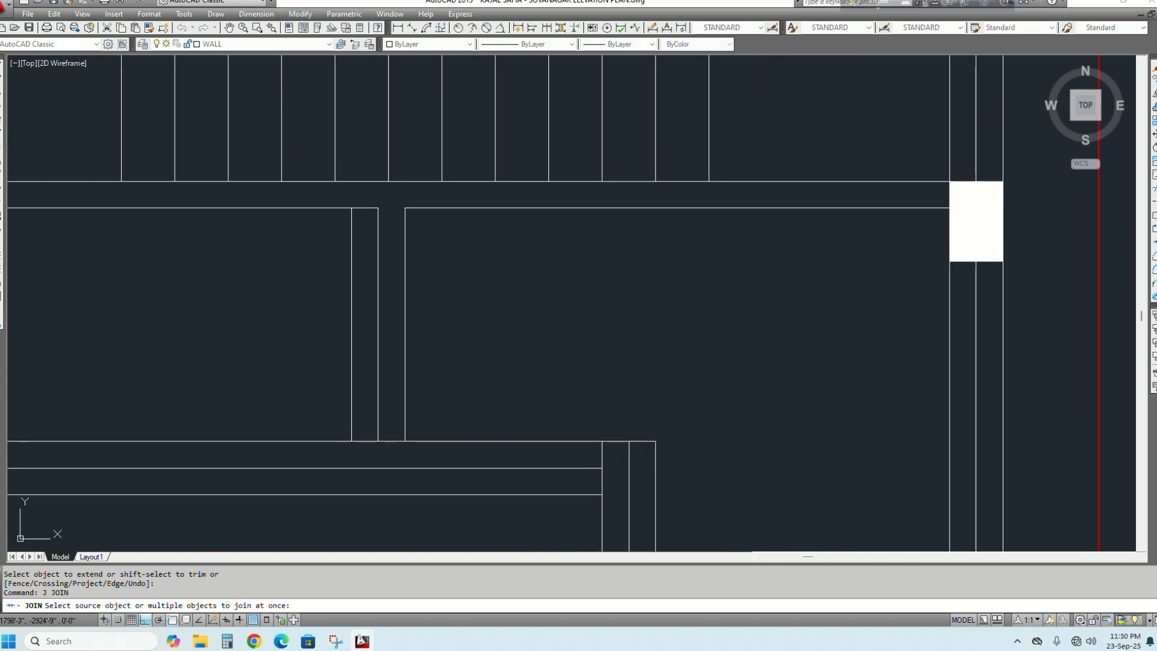
{"action": "left_click", "coordinate": [507, 243]}
{"action": "left_click", "coordinate": [461, 201]}
{"action": "left_click", "coordinate": [300, 229]}
{"action": "left_click", "coordinate": [250, 192]}
{"action": "key", "text": "Return"}
Offset the wall line below the stairs 5 inches downward
{"action": "scroll", "coordinate": [519, 280], "scroll_direction": "down", "scroll_amount": 3}
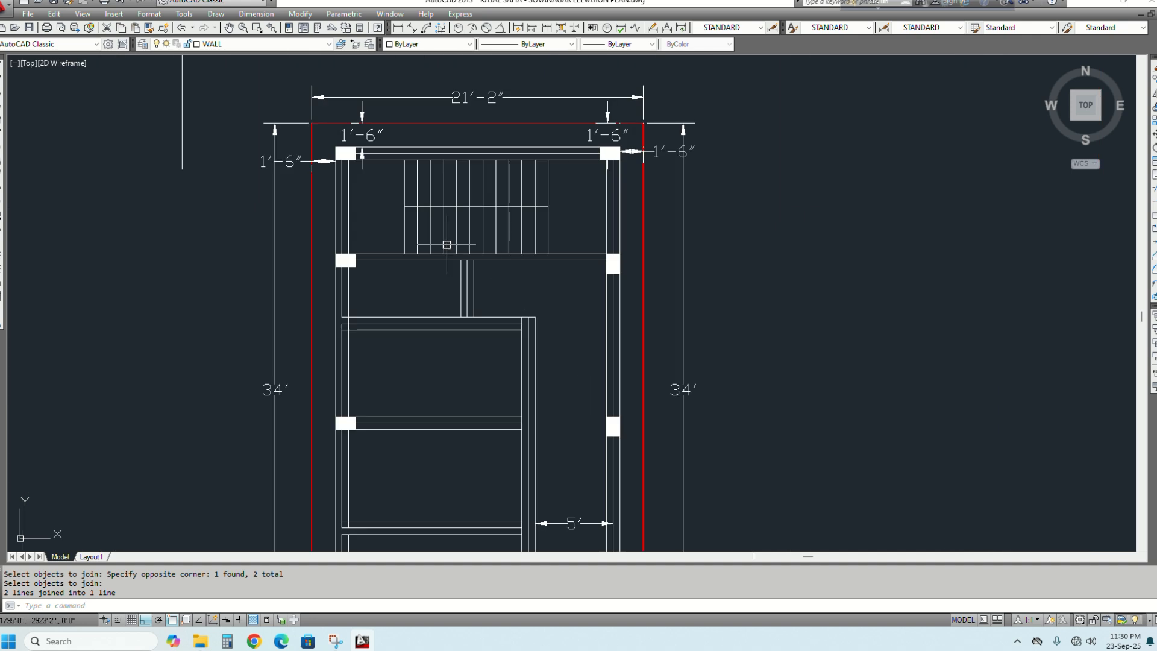
{"action": "scroll", "coordinate": [468, 258], "scroll_direction": "up", "scroll_amount": 2}
{"action": "key", "text": "Escape"}
{"action": "type", "text": "o"}
{"action": "key", "text": "Return"}
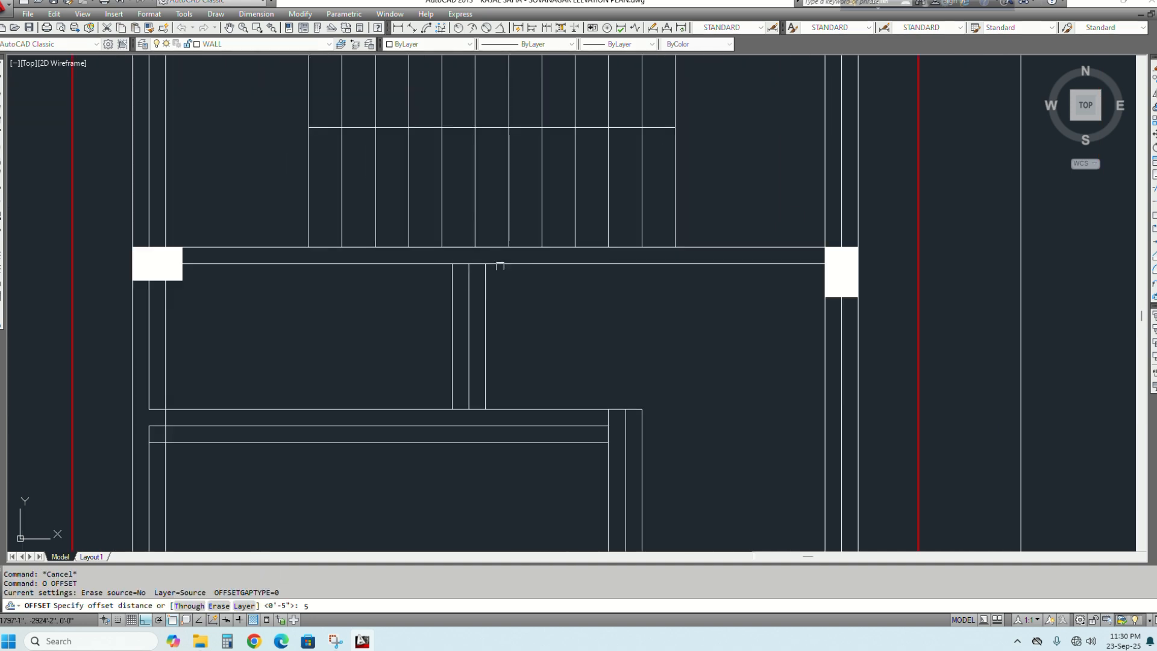
{"action": "key", "text": "Return"}
{"action": "left_click", "coordinate": [558, 265]}
{"action": "left_click", "coordinate": [539, 328]}
{"action": "scroll", "coordinate": [538, 328], "scroll_direction": "down", "scroll_amount": 3}
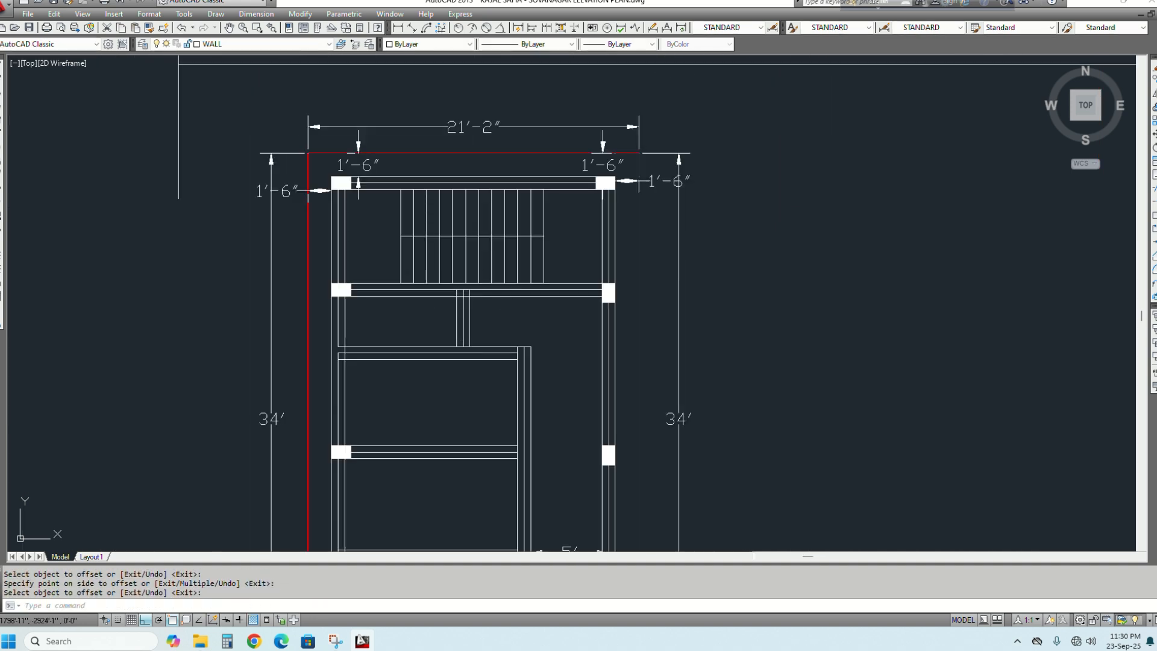
{"action": "scroll", "coordinate": [564, 233], "scroll_direction": "up", "scroll_amount": 2}
{"action": "scroll", "coordinate": [491, 225], "scroll_direction": "down", "scroll_amount": 2}
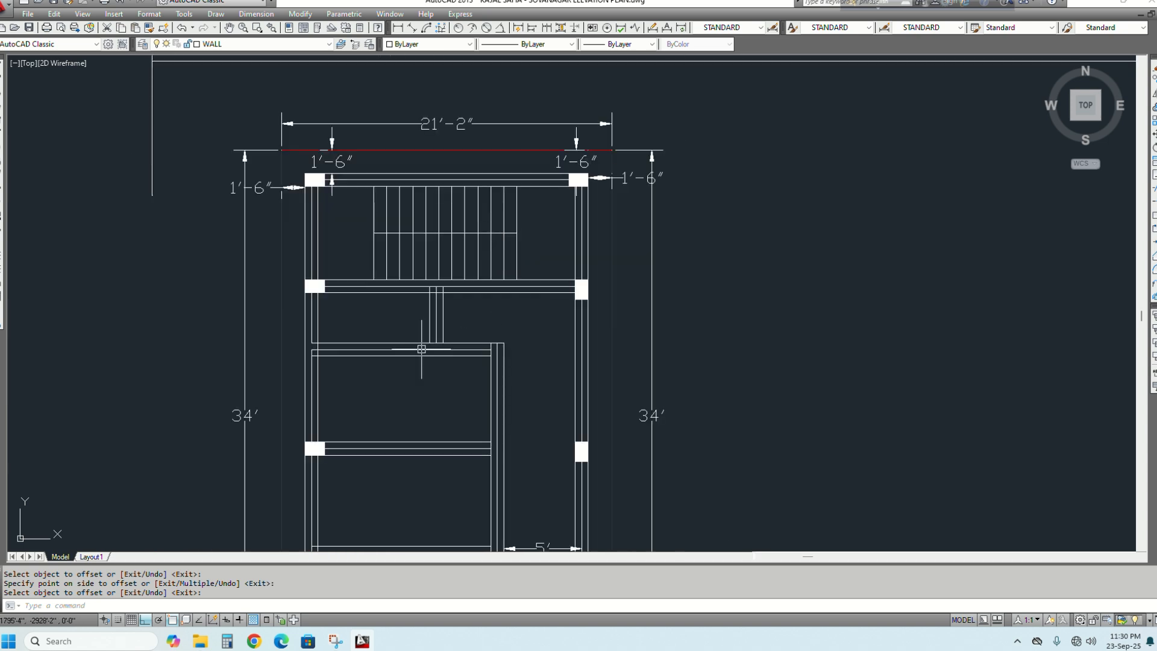
{"action": "mouse_move", "coordinate": [478, 380]}
{"action": "middle_mouse_down"}
{"action": "mouse_move", "coordinate": [477, 228]}
{"action": "mouse_move", "coordinate": [481, 252]}
{"action": "middle_mouse_up"}
Extend the crossed wall lines to the right vertical boundary line
{"action": "key", "text": "Escape"}
{"action": "key", "text": "Escape"}
{"action": "type", "text": "E"}
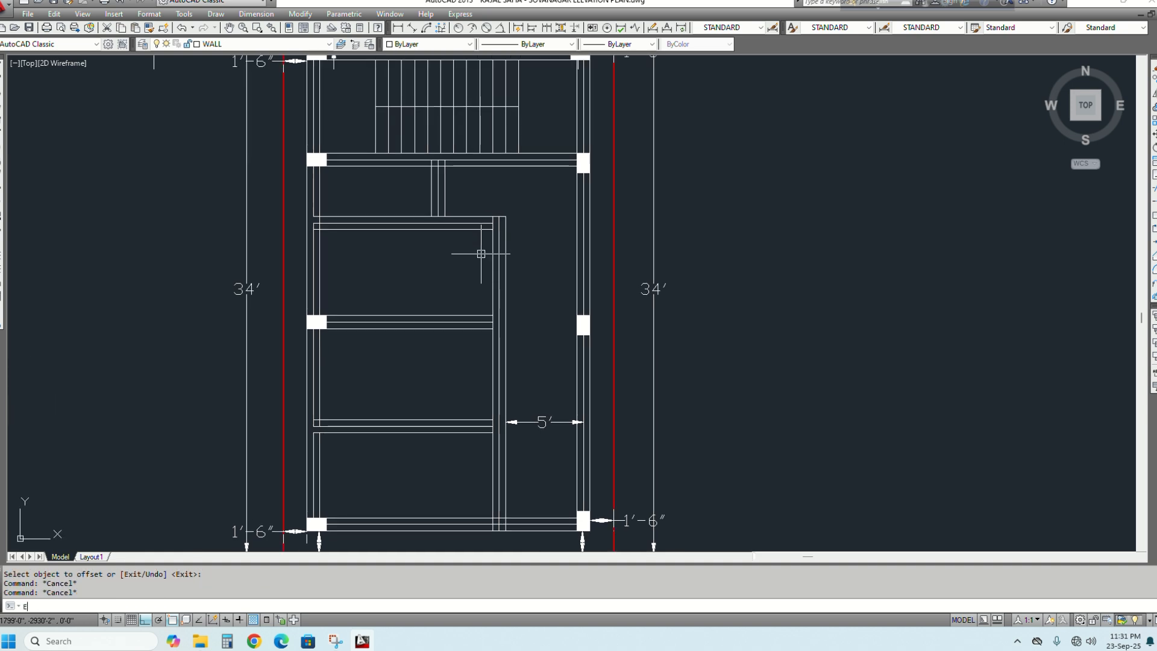
{"action": "type", "text": "x"}
{"action": "key", "text": "Return"}
{"action": "left_click", "coordinate": [590, 307]}
{"action": "key", "text": "Return"}
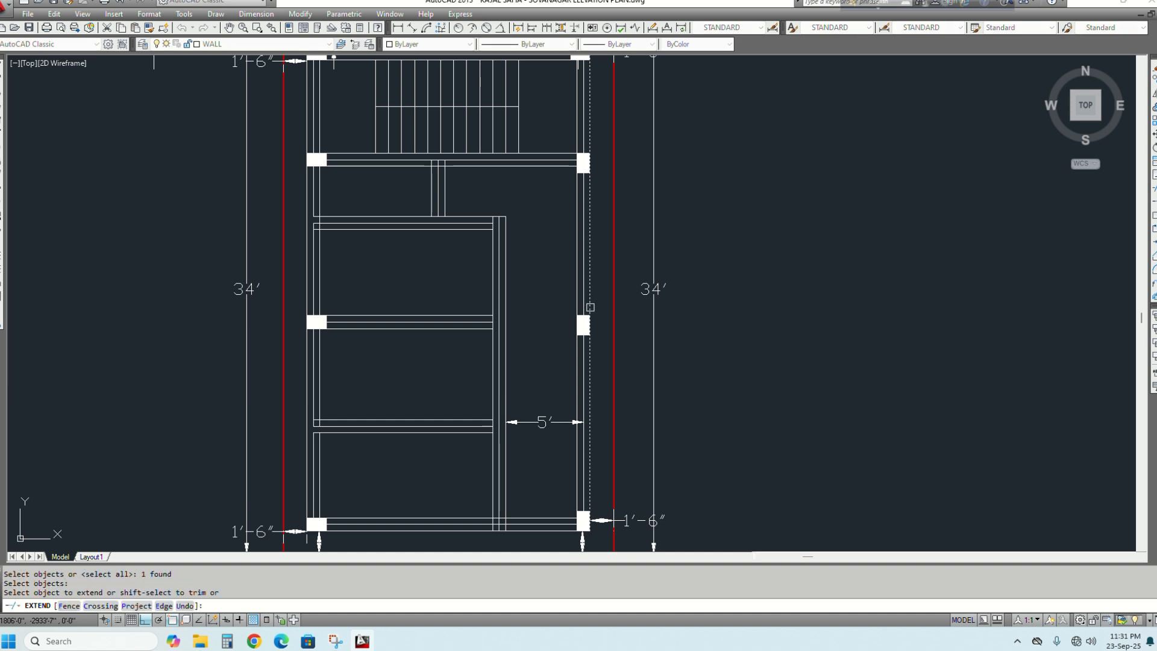
{"action": "left_click", "coordinate": [474, 280]}
{"action": "left_click", "coordinate": [445, 337]}
{"action": "scroll", "coordinate": [449, 301], "scroll_direction": "down", "scroll_amount": 2}
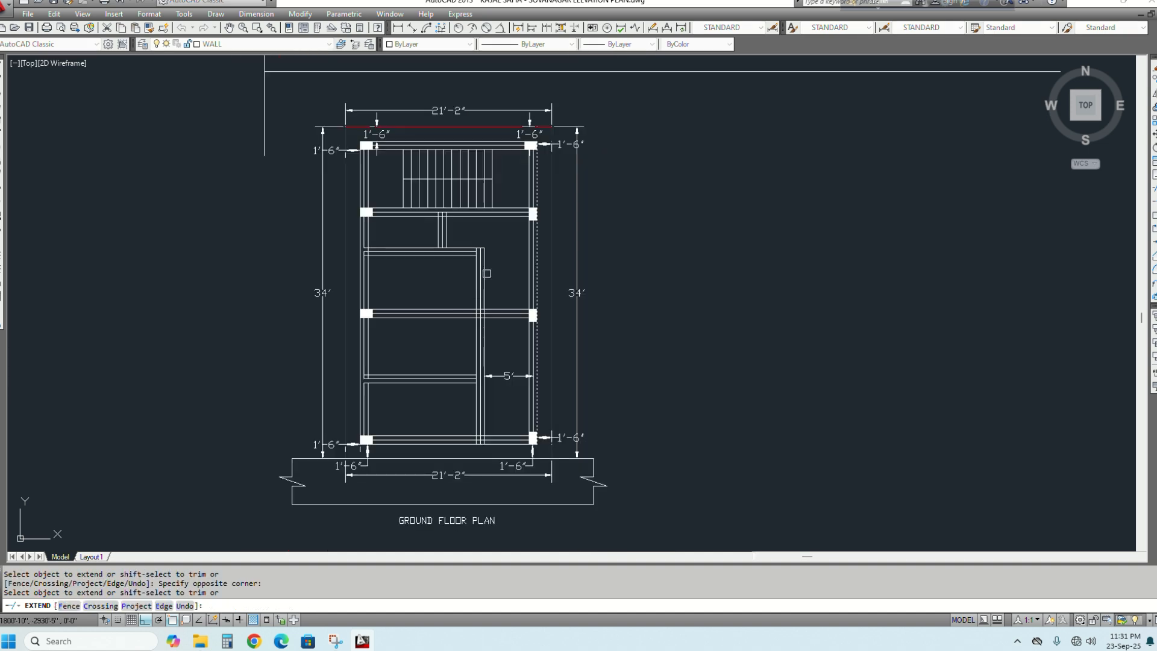
{"action": "scroll", "coordinate": [489, 246], "scroll_direction": "up", "scroll_amount": 2}
{"action": "mouse_move", "coordinate": [470, 281]}
{"action": "middle_mouse_down"}
{"action": "mouse_move", "coordinate": [493, 292]}
{"action": "mouse_move", "coordinate": [507, 222]}
{"action": "mouse_move", "coordinate": [518, 284]}
{"action": "middle_mouse_up"}
{"action": "key", "text": "Escape"}
Extend the inner wall lines up to the upper wall
{"action": "type", "text": "E"}
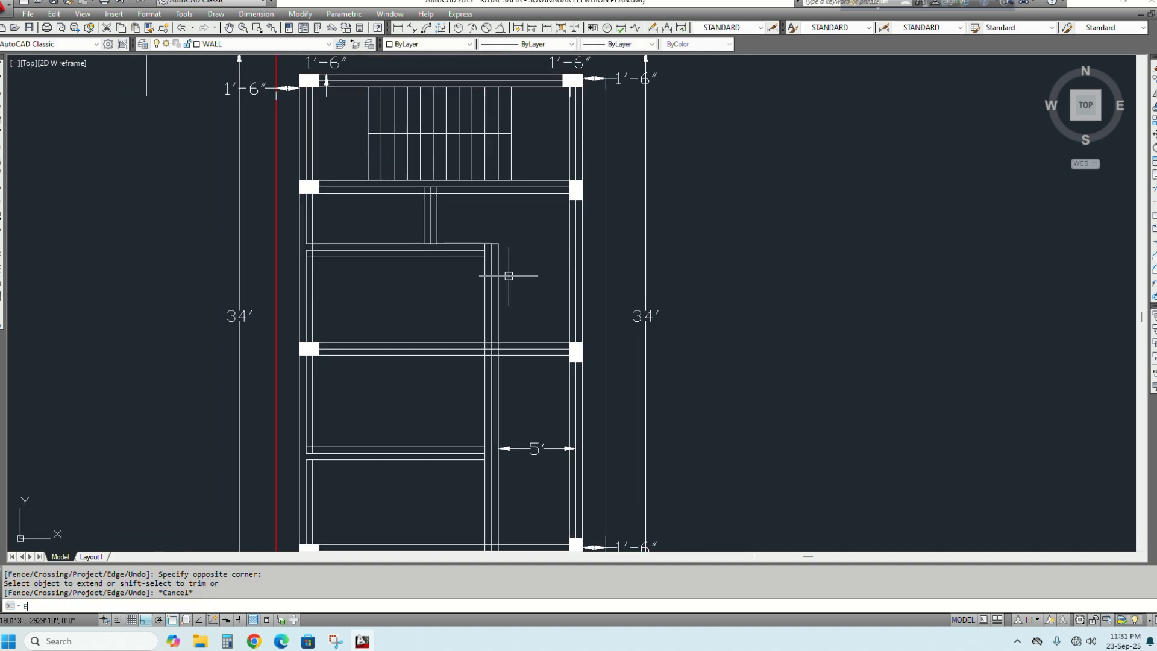
{"action": "type", "text": "X"}
{"action": "key", "text": "Return"}
{"action": "left_click", "coordinate": [499, 196]}
{"action": "key", "text": "Return"}
{"action": "left_click", "coordinate": [510, 263]}
{"action": "left_click", "coordinate": [453, 284]}
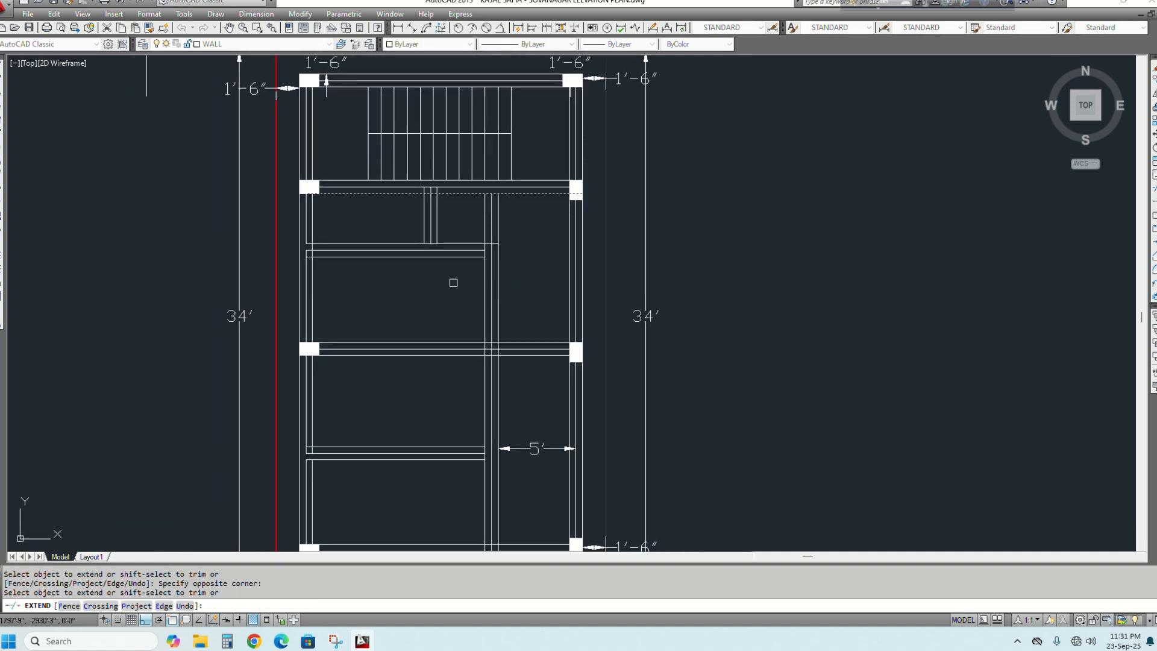
{"action": "key", "text": "Return"}
{"action": "key", "text": "Escape"}
{"action": "scroll", "coordinate": [488, 182], "scroll_direction": "up", "scroll_amount": 2}
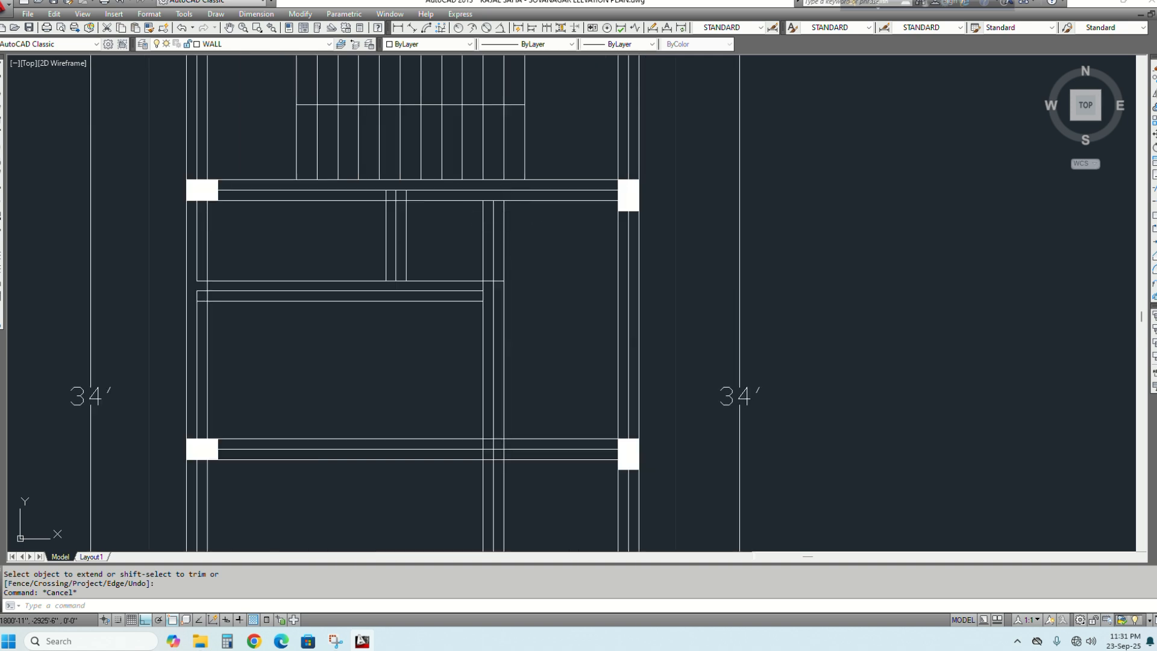
{"action": "key", "text": "Escape"}
{"action": "key", "text": "Escape"}
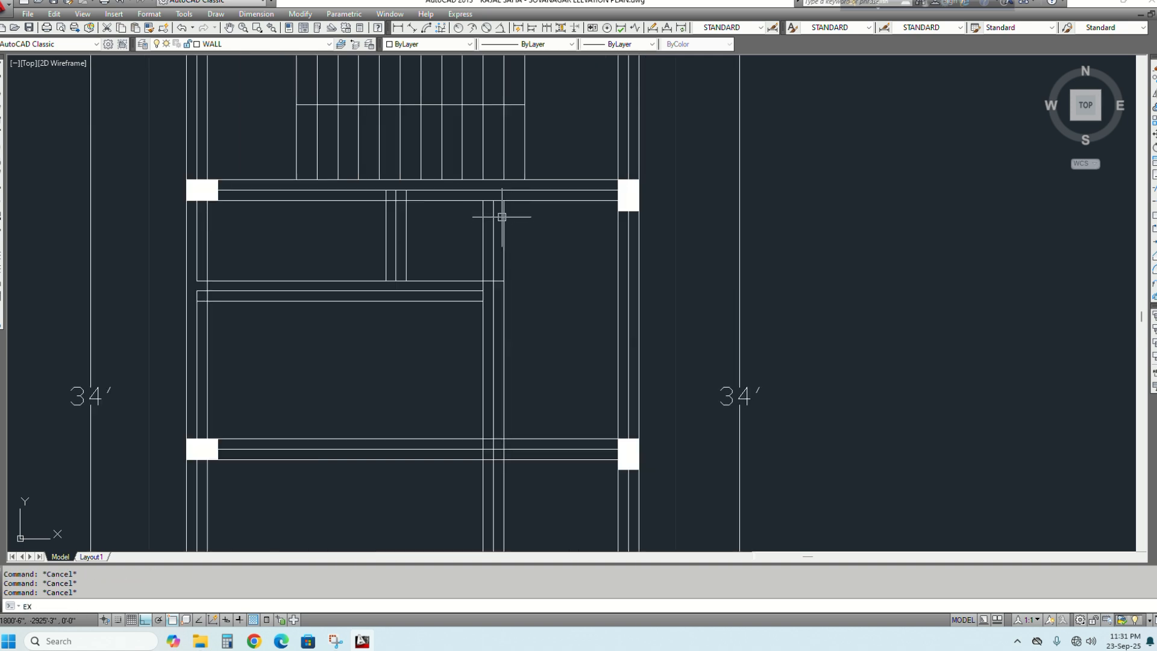
Extend the vertical wall line to the picked boundary wall
{"action": "key", "text": "Return"}
{"action": "scroll", "coordinate": [502, 217], "scroll_direction": "up", "scroll_amount": 2}
{"action": "left_click", "coordinate": [503, 189]}
{"action": "key", "text": "Return"}
{"action": "scroll", "coordinate": [490, 215], "scroll_direction": "up", "scroll_amount": 4}
{"action": "left_click_drag", "start_coordinate": [491, 214], "coordinate": [468, 262]}
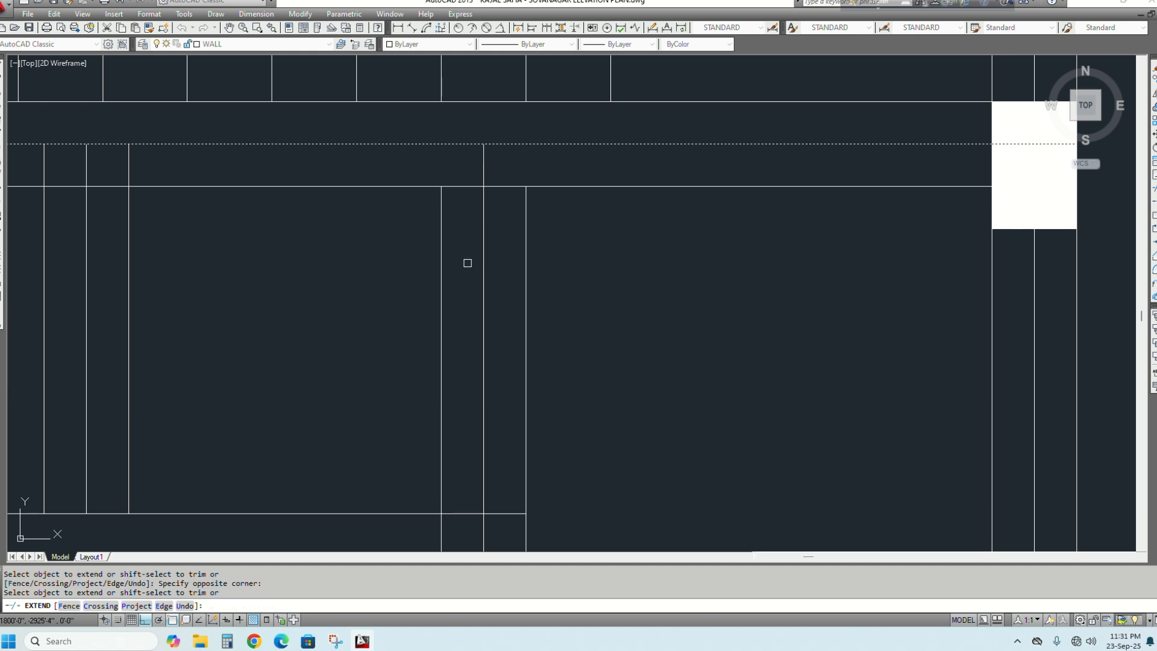
{"action": "key", "text": "Return"}
{"action": "scroll", "coordinate": [485, 218], "scroll_direction": "down", "scroll_amount": 4}
{"action": "scroll", "coordinate": [395, 299], "scroll_direction": "up", "scroll_amount": 2}
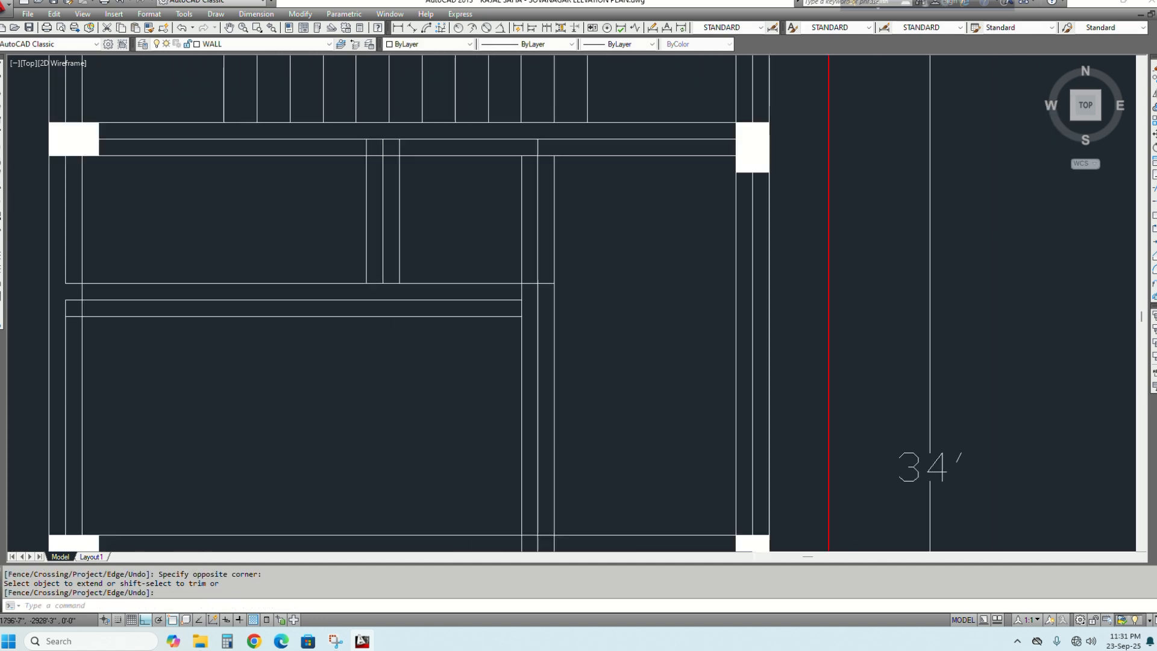
Extend the remaining vertical wall line down to its boundary line
{"action": "key", "text": "Return"}
{"action": "scroll", "coordinate": [400, 297], "scroll_direction": "up", "scroll_amount": 2}
{"action": "left_click", "coordinate": [385, 272]}
{"action": "key", "text": "Return"}
{"action": "left_click", "coordinate": [382, 241]}
{"action": "left_click", "coordinate": [368, 258]}
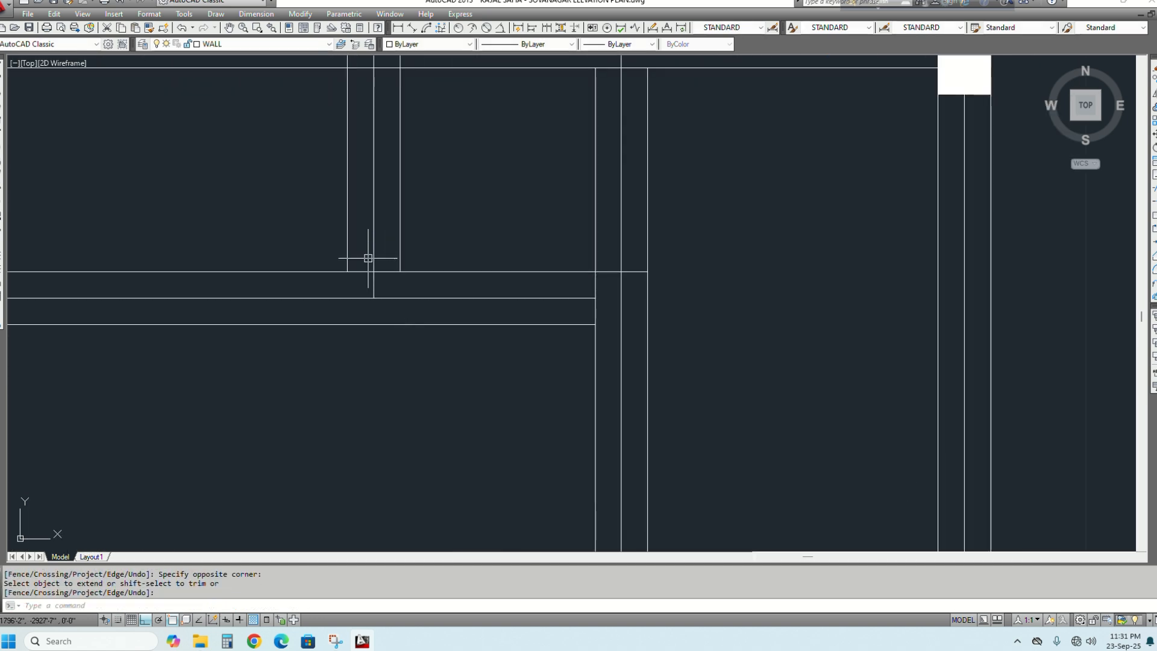
{"action": "scroll", "coordinate": [416, 281], "scroll_direction": "down", "scroll_amount": 4}
{"action": "scroll", "coordinate": [452, 255], "scroll_direction": "down", "scroll_amount": 2}
{"action": "middle_click_drag", "start_coordinate": [468, 251], "coordinate": [461, 283]}
{"action": "scroll", "coordinate": [487, 175], "scroll_direction": "up", "scroll_amount": 2}
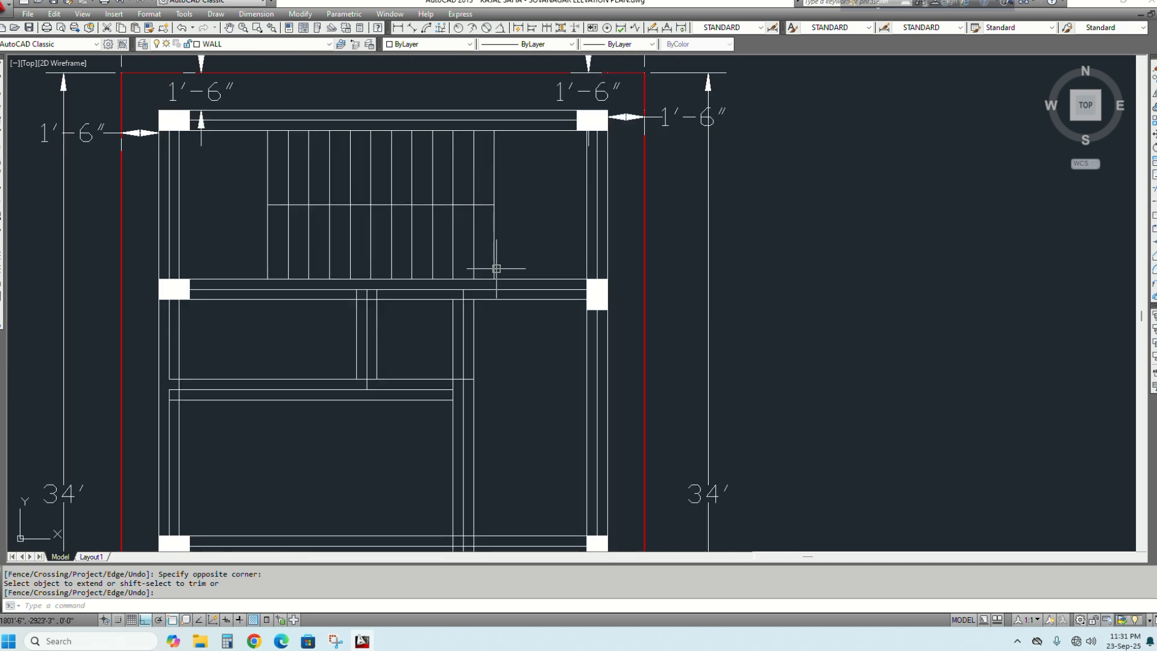
End the extend command and regenerate the drawing (RE) so the dashed lines display
{"action": "scroll", "coordinate": [488, 252], "scroll_direction": "down", "scroll_amount": 2}
{"action": "scroll", "coordinate": [497, 259], "scroll_direction": "down", "scroll_amount": 3}
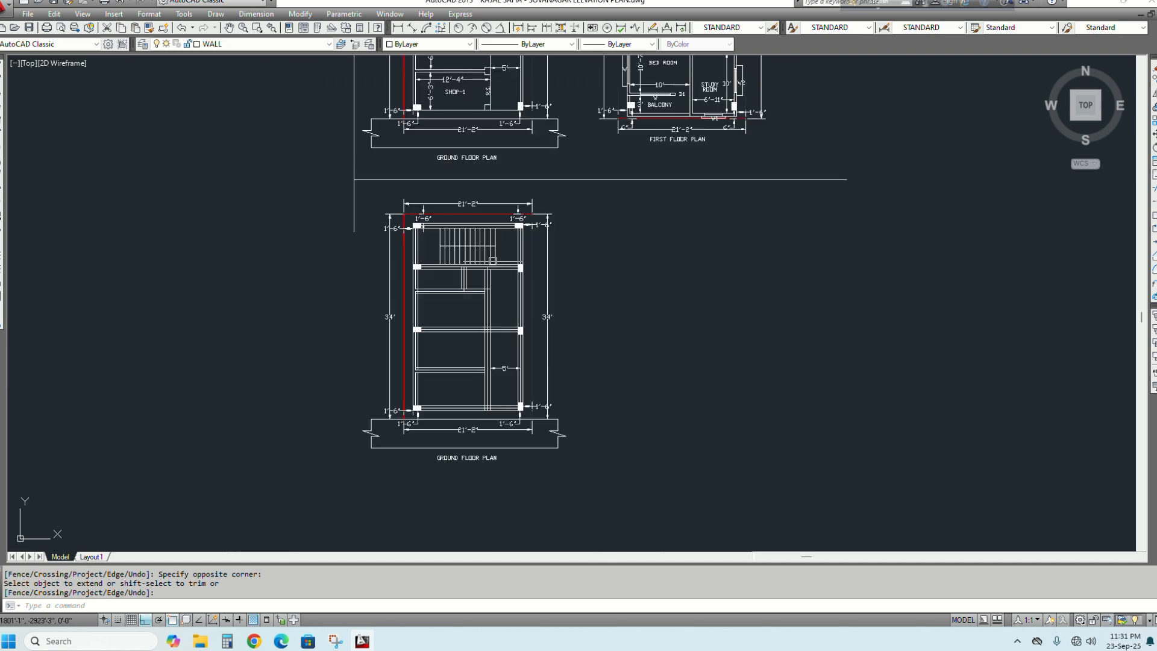
{"action": "scroll", "coordinate": [497, 277], "scroll_direction": "down", "scroll_amount": 1}
{"action": "scroll", "coordinate": [497, 290], "scroll_direction": "up", "scroll_amount": 2}
{"action": "scroll", "coordinate": [498, 297], "scroll_direction": "down", "scroll_amount": 1}
{"action": "scroll", "coordinate": [506, 96], "scroll_direction": "up", "scroll_amount": 2}
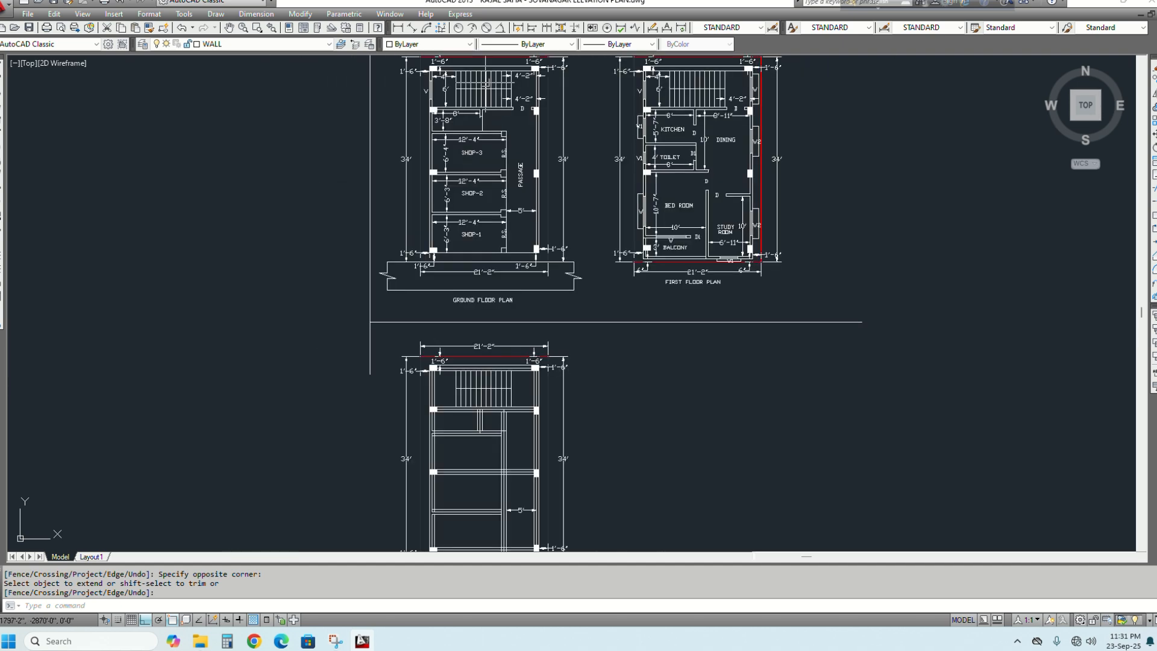
{"action": "scroll", "coordinate": [485, 131], "scroll_direction": "up", "scroll_amount": 6}
{"action": "scroll", "coordinate": [525, 337], "scroll_direction": "down", "scroll_amount": 3}
{"action": "scroll", "coordinate": [494, 180], "scroll_direction": "down", "scroll_amount": 3}
{"action": "scroll", "coordinate": [480, 360], "scroll_direction": "up", "scroll_amount": 5}
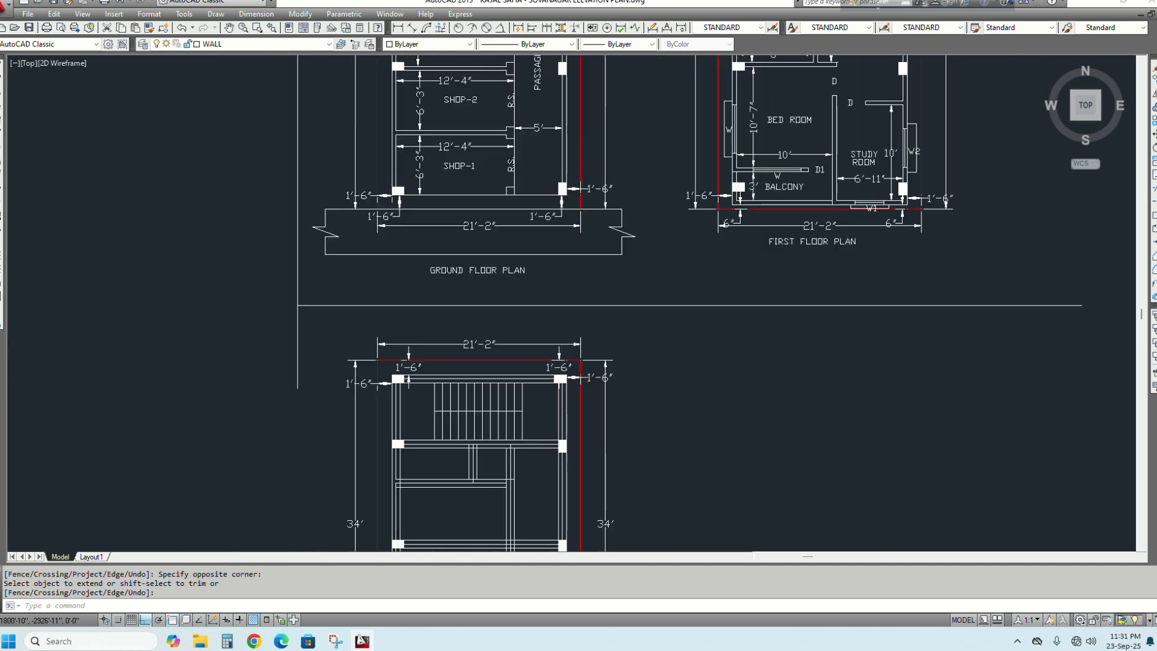
{"action": "scroll", "coordinate": [480, 373], "scroll_direction": "up", "scroll_amount": 3}
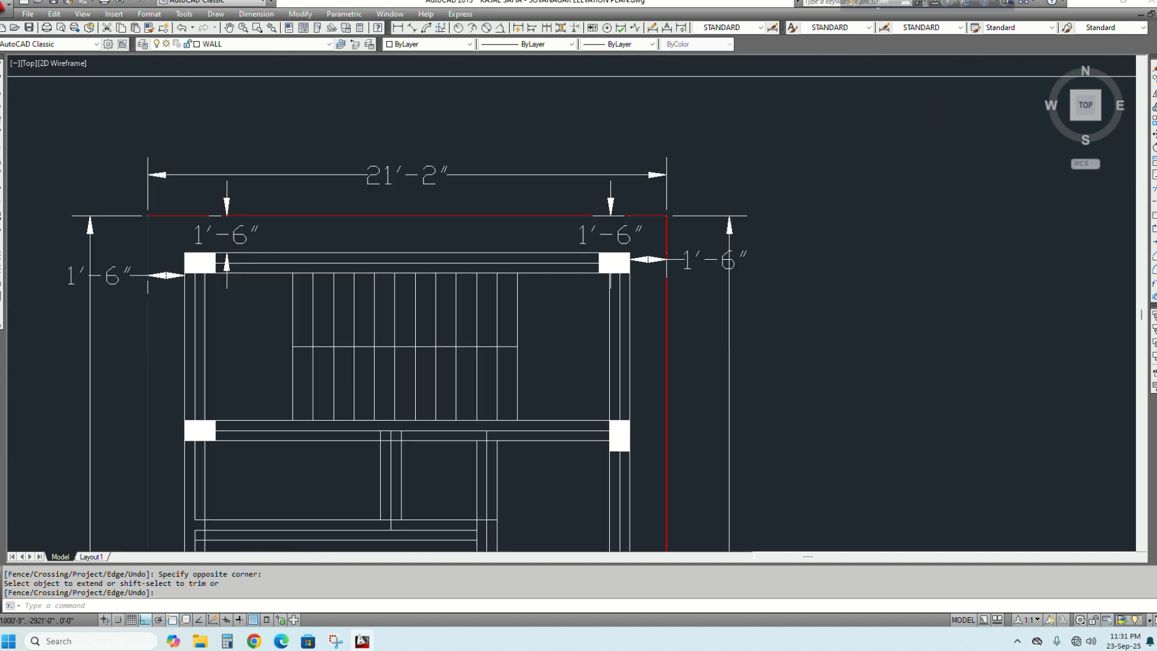
{"action": "key", "text": "Escape"}
{"action": "left_click_drag", "start_coordinate": [488, 373], "coordinate": [269, 372]}
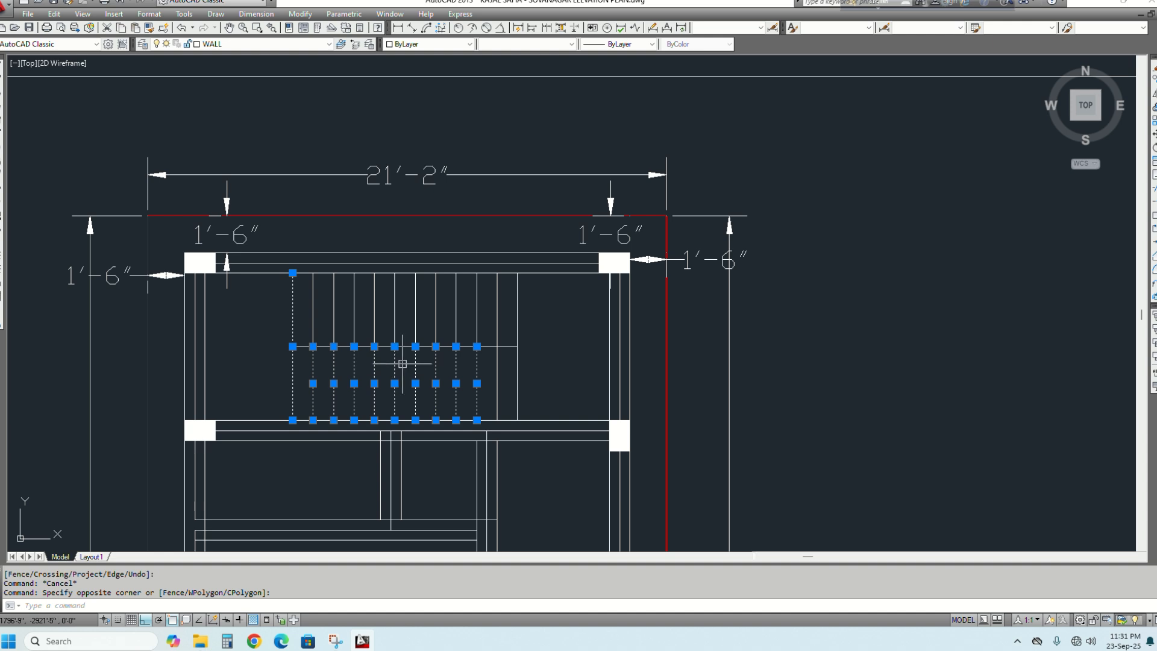
{"action": "key", "text": "Escape"}
{"action": "type", "text": "re"}
{"action": "key", "text": "Return"}
Delete the ten upper stair tread lines
{"action": "scroll", "coordinate": [507, 338], "scroll_direction": "up", "scroll_amount": 2}
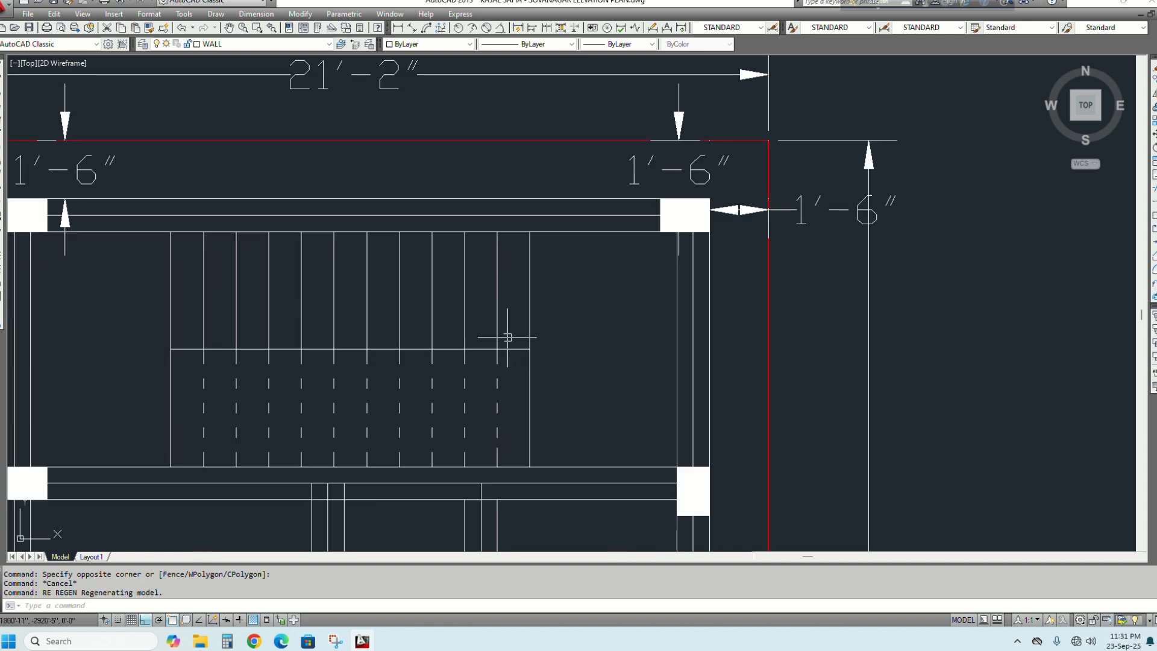
{"action": "left_click_drag", "start_coordinate": [509, 324], "coordinate": [191, 277]}
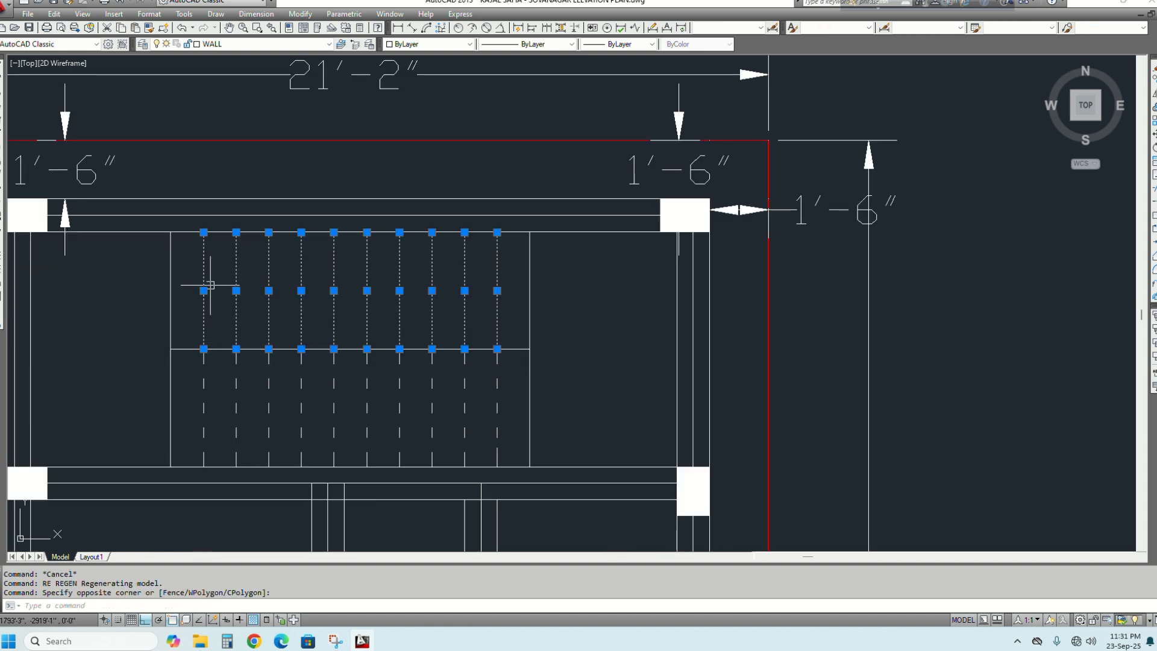
{"action": "key", "text": "Delete"}
Match properties from a dashed line to make the beam's middle line dashed
{"action": "type", "text": "ma"}
{"action": "key", "text": "Return"}
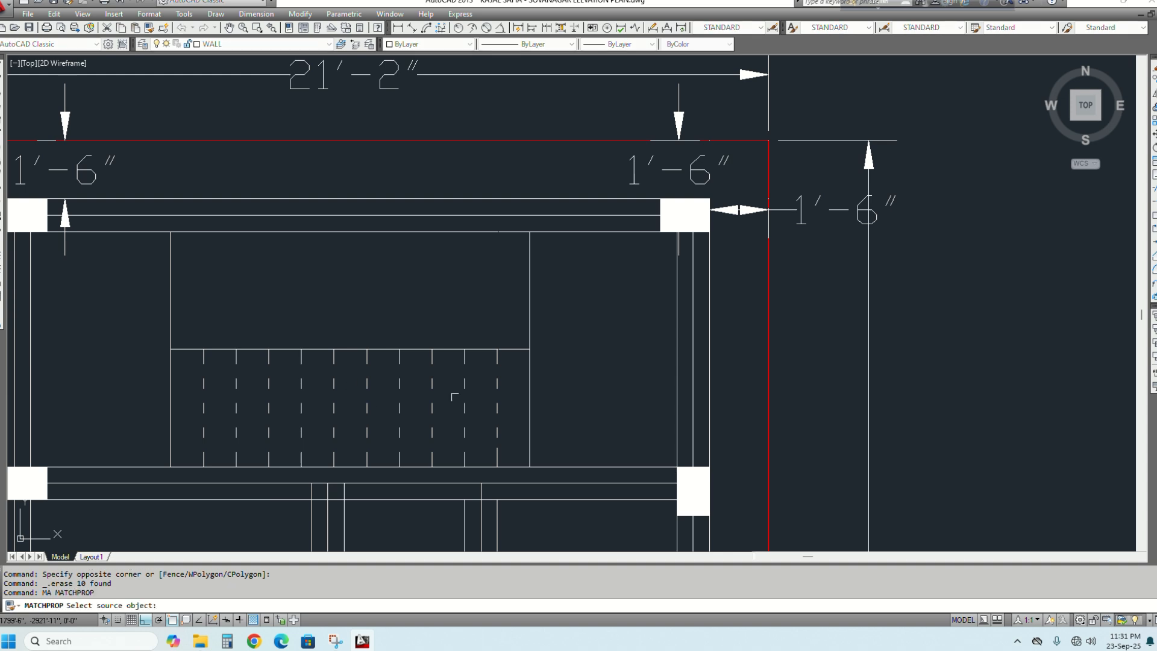
{"action": "left_click", "coordinate": [464, 385]}
{"action": "left_click", "coordinate": [477, 215]}
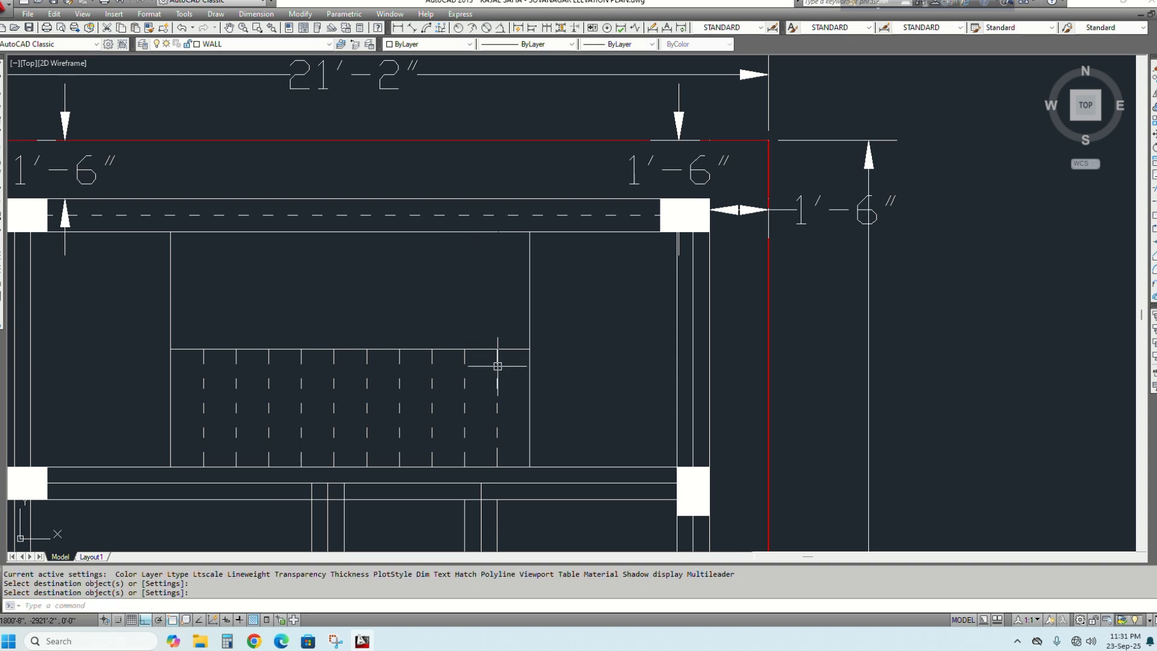
Erase the selected dashed lines inside the upper room
{"action": "left_click", "coordinate": [513, 386]}
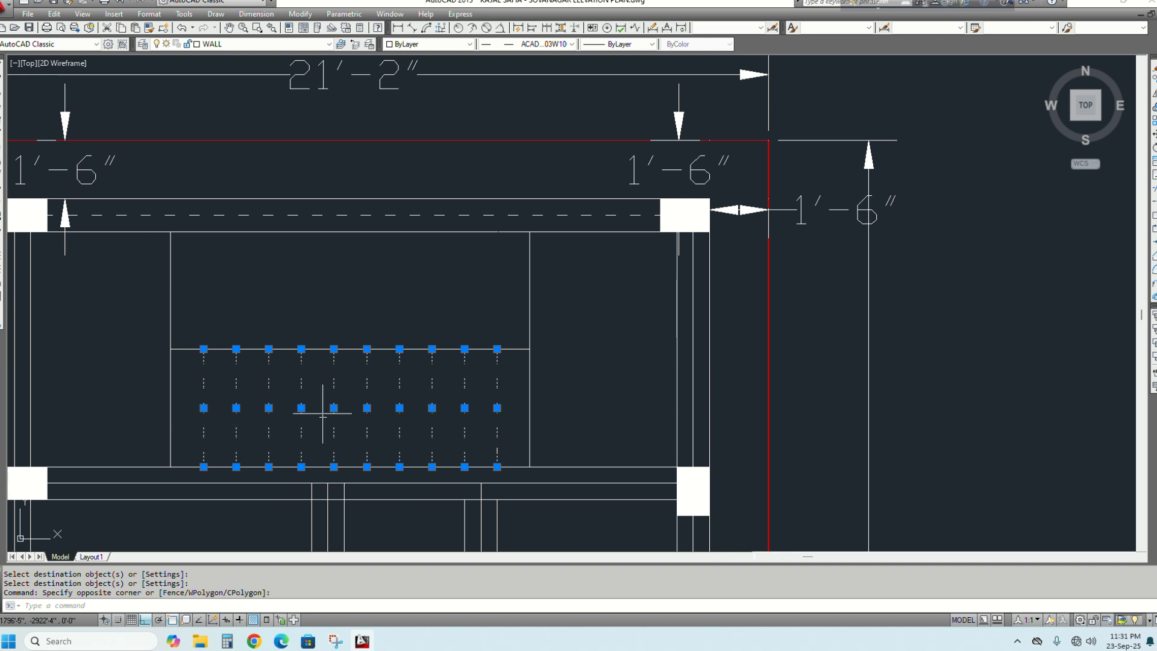
{"action": "key", "text": "Delete"}
{"action": "left_click", "coordinate": [398, 321]}
Erase the stray horizontal line
{"action": "left_click", "coordinate": [315, 388]}
{"action": "key", "text": "Delete"}
{"action": "left_click", "coordinate": [260, 400]}
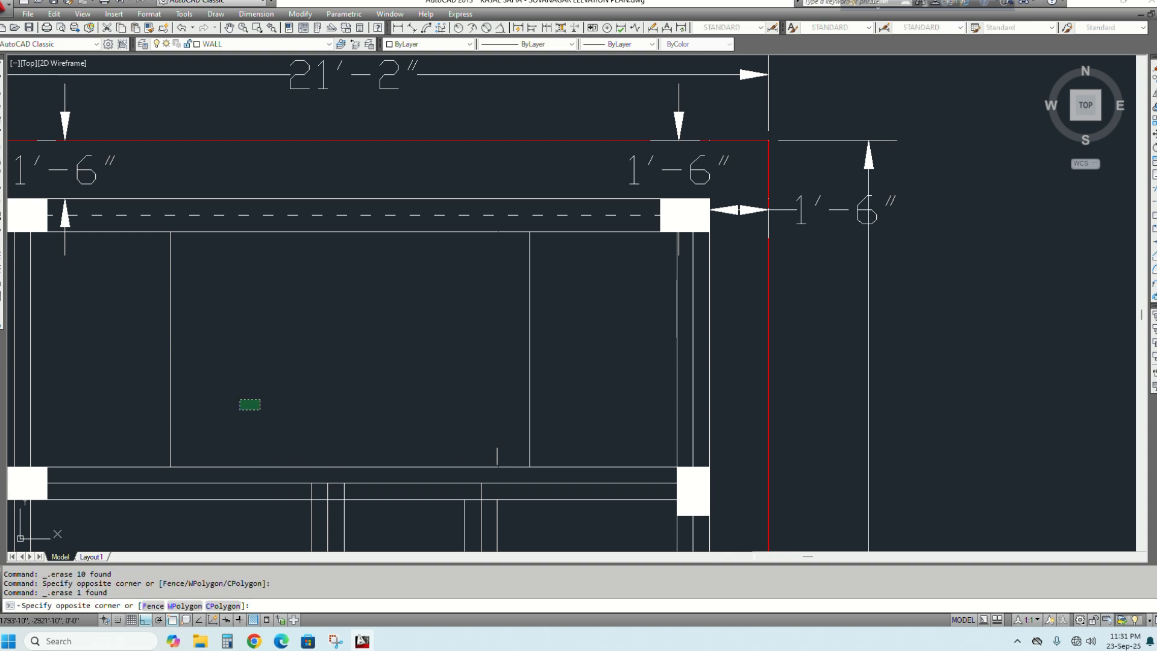
{"action": "middle_click_drag", "start_coordinate": [356, 377], "coordinate": [346, 343]}
{"action": "key", "text": "Escape"}
Extend the short vertical partition line up to the beam line
{"action": "type", "text": "E"}
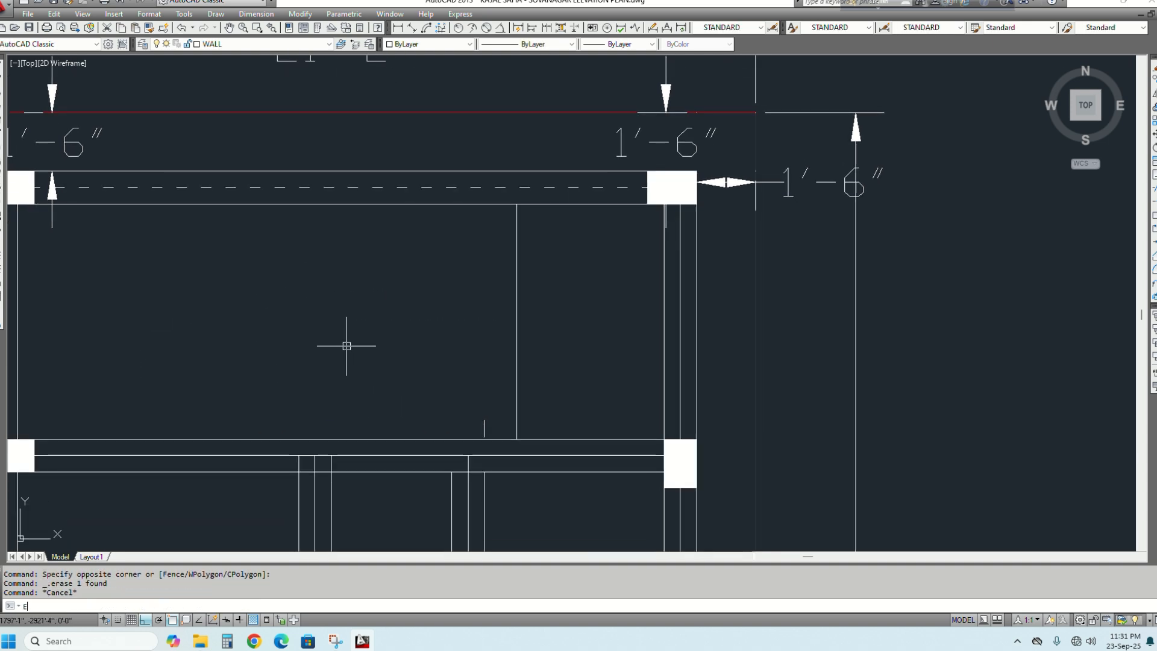
{"action": "type", "text": "X"}
{"action": "key", "text": "Return"}
{"action": "left_click", "coordinate": [464, 207]}
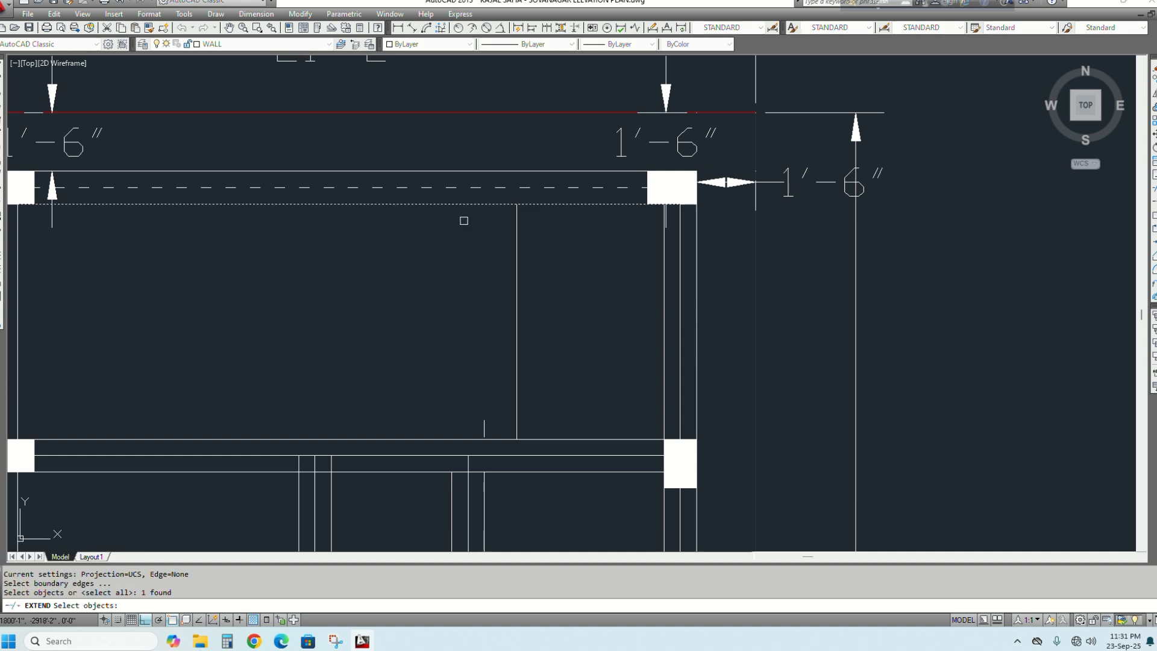
{"action": "key", "text": "Return"}
{"action": "scroll", "coordinate": [471, 440], "scroll_direction": "up", "scroll_amount": 4}
{"action": "left_click", "coordinate": [506, 358]}
{"action": "left_click", "coordinate": [467, 399]}
{"action": "key", "text": "Return"}
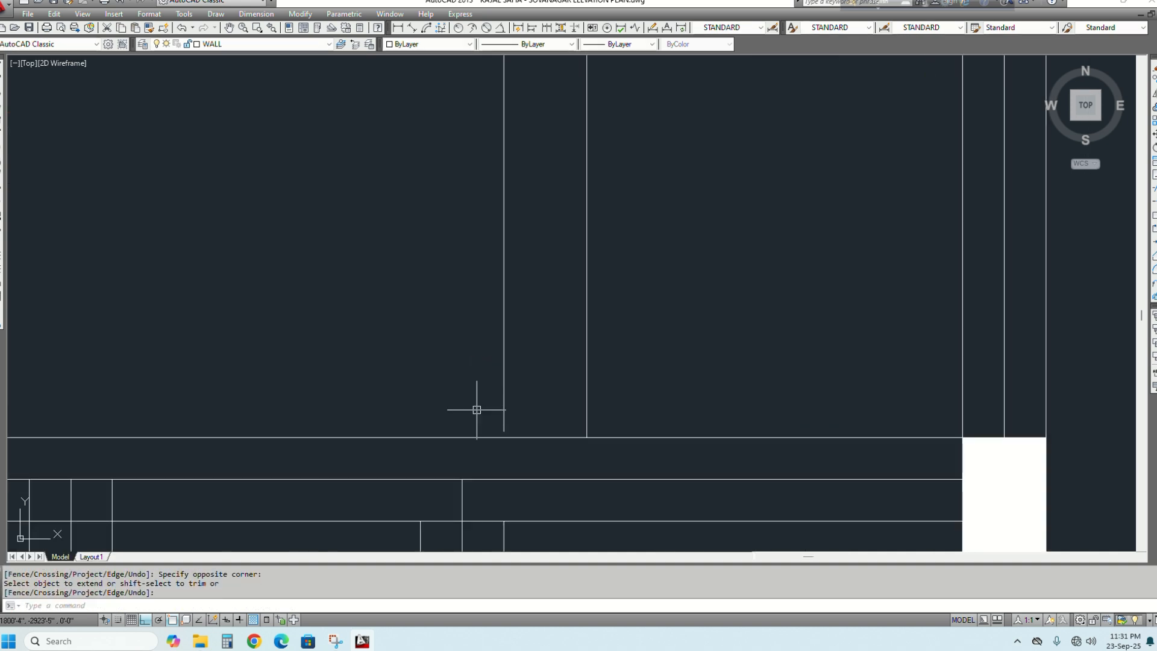
Extend the vertical partition line down to the lower wall line
{"action": "type", "text": "EX"}
{"action": "key", "text": "Return"}
{"action": "left_click", "coordinate": [529, 439]}
{"action": "key", "text": "Return"}
{"action": "left_click", "coordinate": [524, 374]}
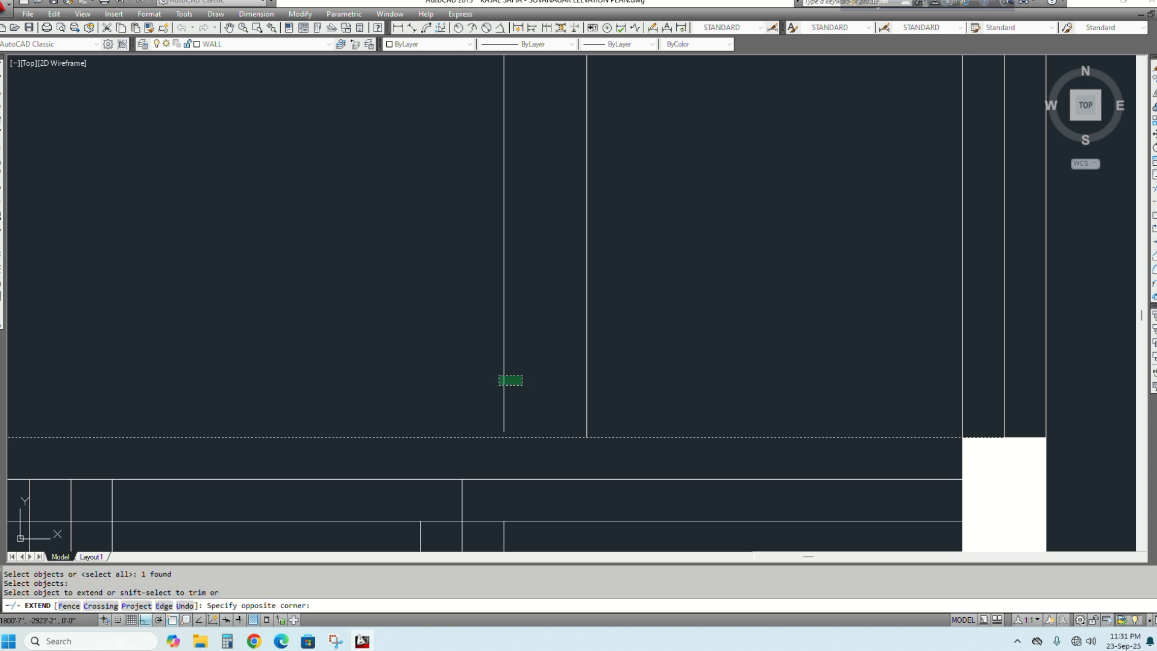
{"action": "left_click", "coordinate": [469, 402]}
{"action": "key", "text": "Return"}
{"action": "key", "text": "Escape"}
{"action": "scroll", "coordinate": [489, 400], "scroll_direction": "down", "scroll_amount": 6}
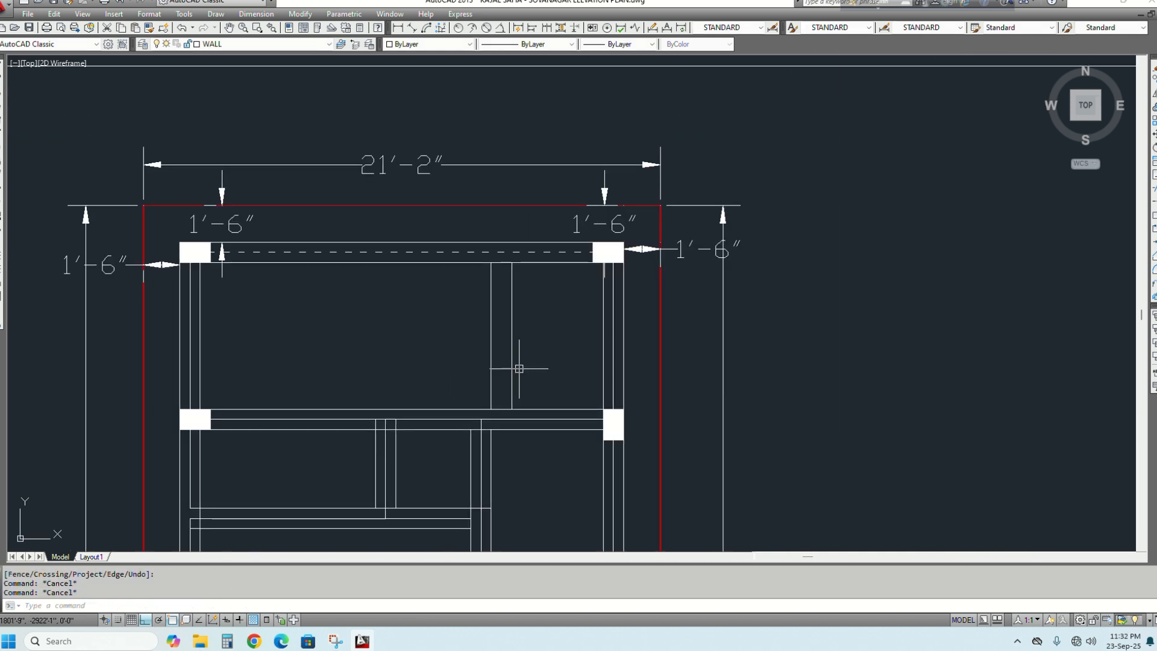
Offset the vertical partition line 5 inches to its left
{"action": "type", "text": "O"}
{"action": "key", "text": "Return"}
{"action": "type", "text": "5"}
{"action": "key", "text": "Return"}
{"action": "left_click", "coordinate": [511, 318]}
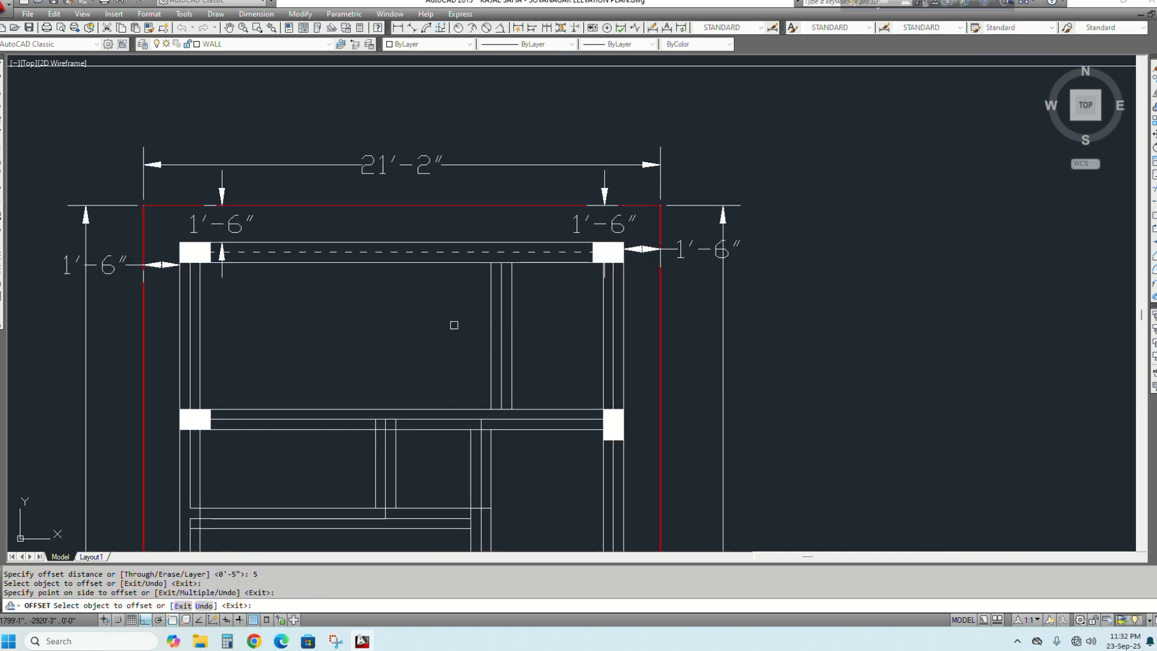
{"action": "left_click", "coordinate": [482, 318]}
{"action": "key", "text": "Escape"}
Extend the vertical partition lines up to the wall centreline
{"action": "type", "text": "EX"}
{"action": "key", "text": "Return"}
{"action": "scroll", "coordinate": [530, 252], "scroll_direction": "up", "scroll_amount": 2}
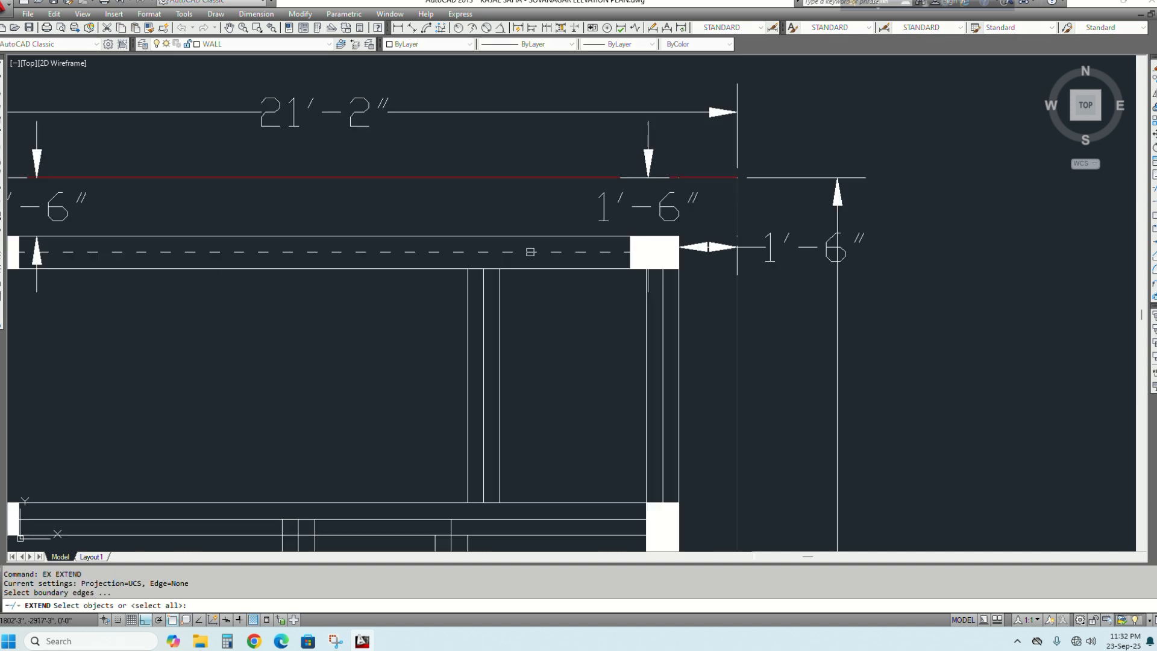
{"action": "left_click", "coordinate": [533, 252]}
{"action": "key", "text": "Return"}
{"action": "scroll", "coordinate": [499, 269], "scroll_direction": "up", "scroll_amount": 4}
{"action": "left_click", "coordinate": [516, 370]}
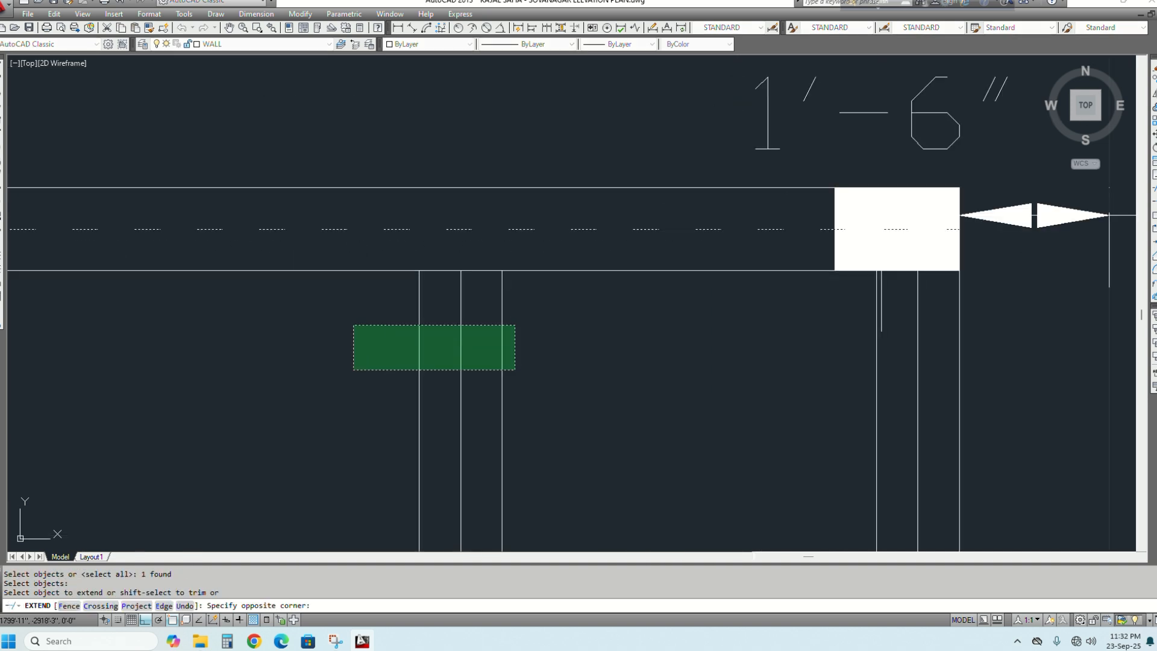
{"action": "left_click", "coordinate": [352, 323]}
{"action": "scroll", "coordinate": [395, 281], "scroll_direction": "down", "scroll_amount": 4}
{"action": "scroll", "coordinate": [443, 303], "scroll_direction": "down", "scroll_amount": 4}
{"action": "scroll", "coordinate": [449, 437], "scroll_direction": "up", "scroll_amount": 5}
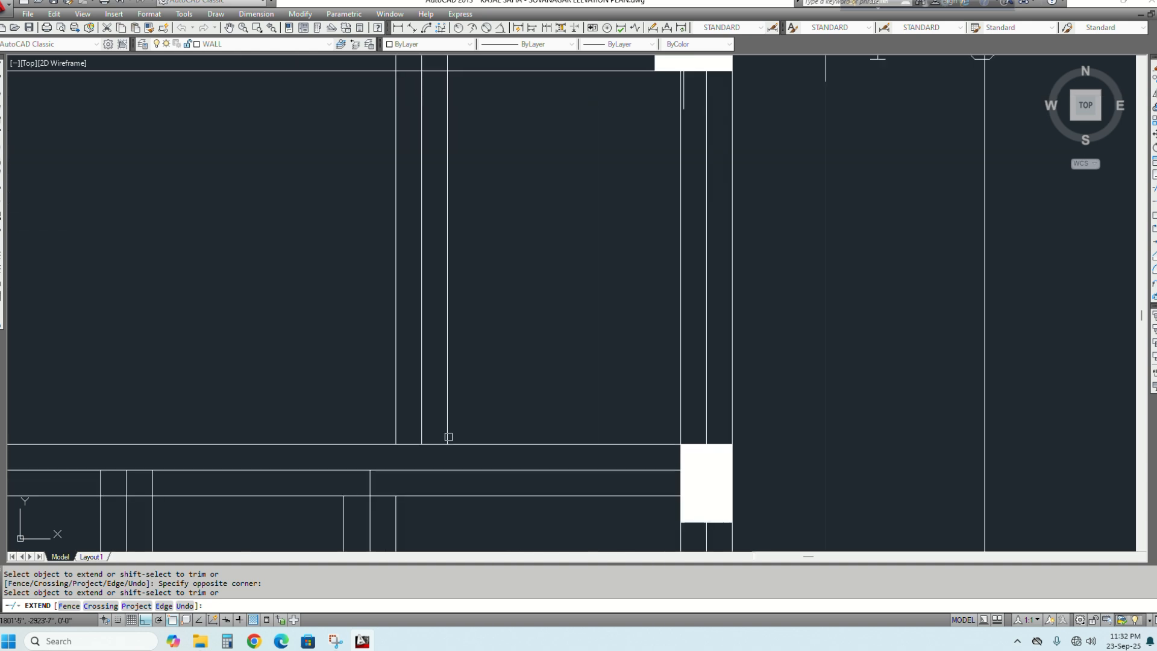
Extend the three vertical lines down to the lower wall centreline
{"action": "key", "text": "Return"}
{"action": "key", "text": "Return"}
{"action": "left_click", "coordinate": [490, 470]}
{"action": "key", "text": "Return"}
{"action": "left_click", "coordinate": [503, 359]}
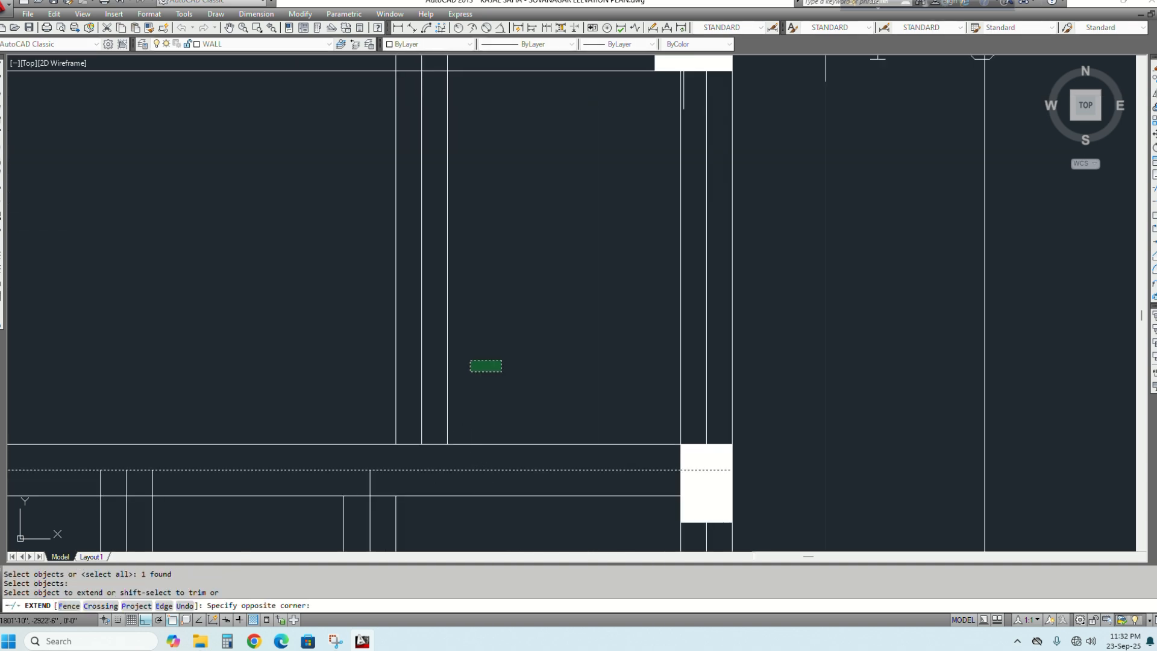
{"action": "left_click", "coordinate": [356, 408]}
{"action": "key", "text": "Return"}
{"action": "key", "text": "Escape"}
{"action": "scroll", "coordinate": [491, 439], "scroll_direction": "down", "scroll_amount": 5}
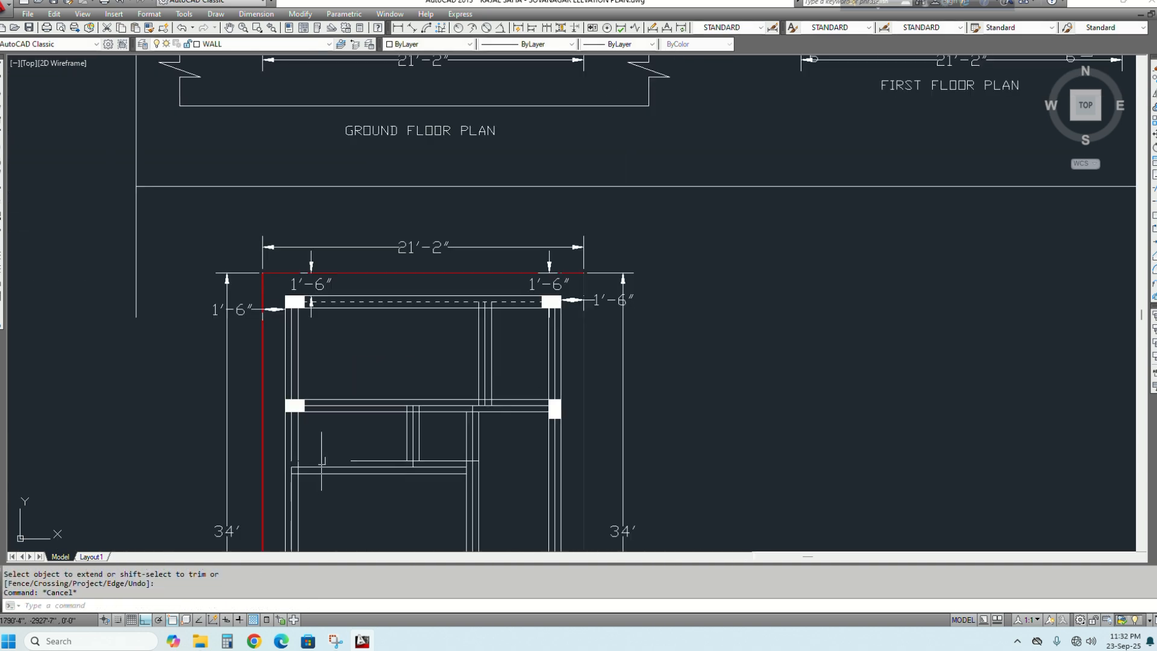
{"action": "mouse_move", "coordinate": [321, 461]}
{"action": "middle_mouse_down"}
{"action": "mouse_move", "coordinate": [408, 305]}
{"action": "mouse_move", "coordinate": [403, 155]}
{"action": "mouse_move", "coordinate": [371, 368]}
{"action": "middle_mouse_up"}
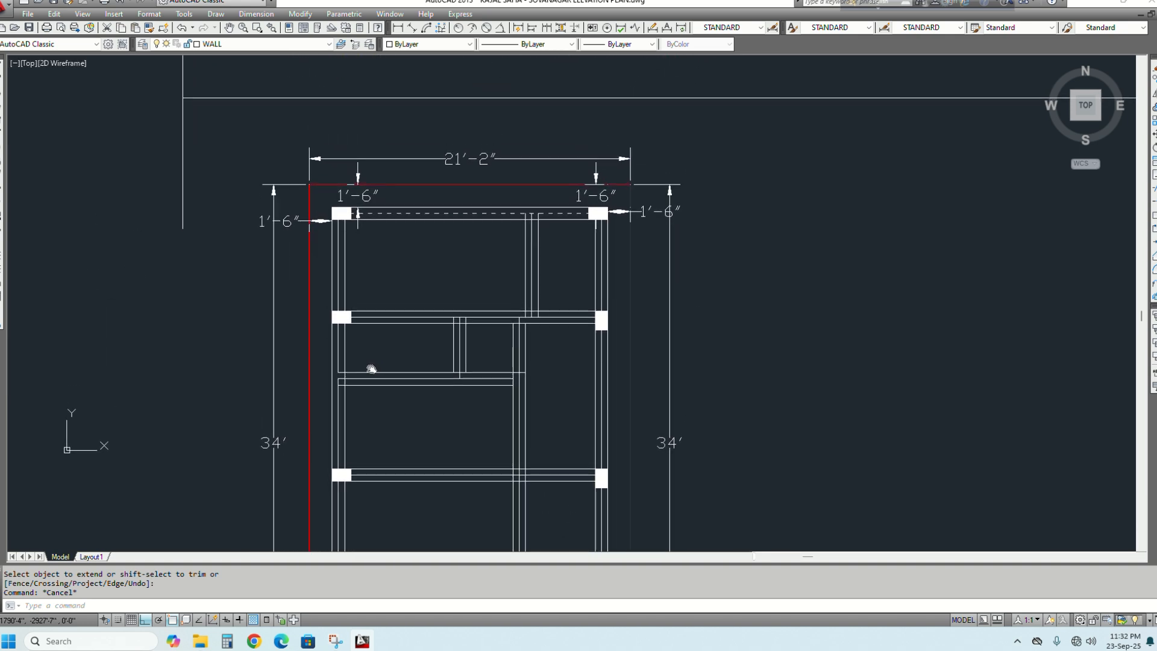
{"action": "scroll", "coordinate": [334, 262], "scroll_direction": "up", "scroll_amount": 2}
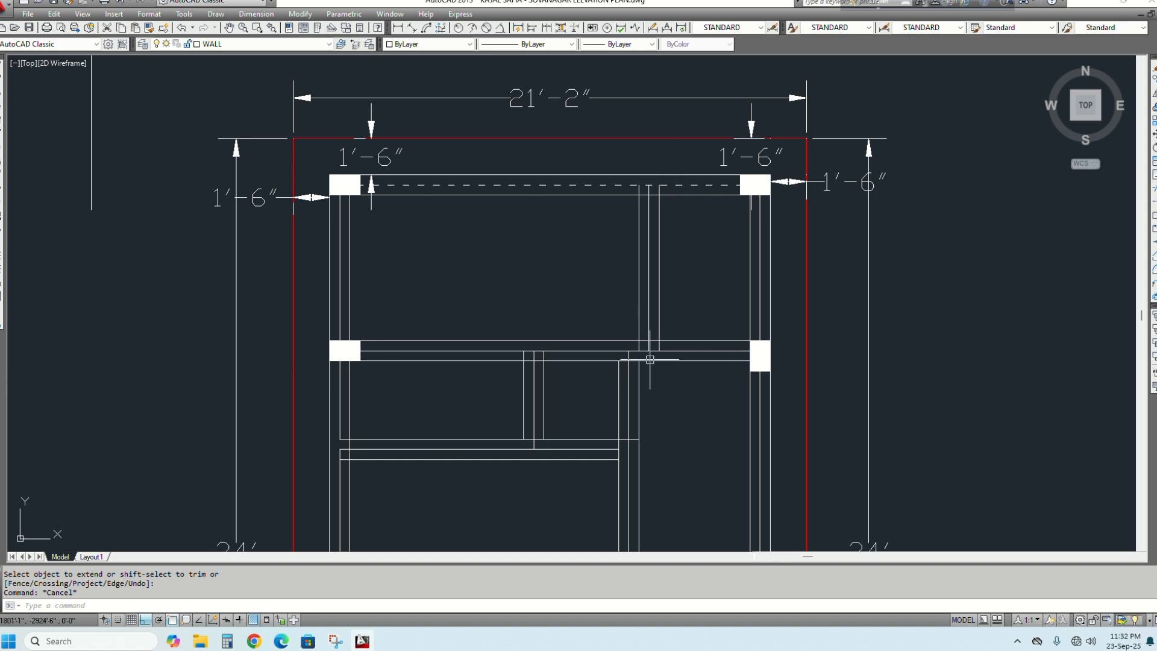
{"action": "key", "text": "Escape"}
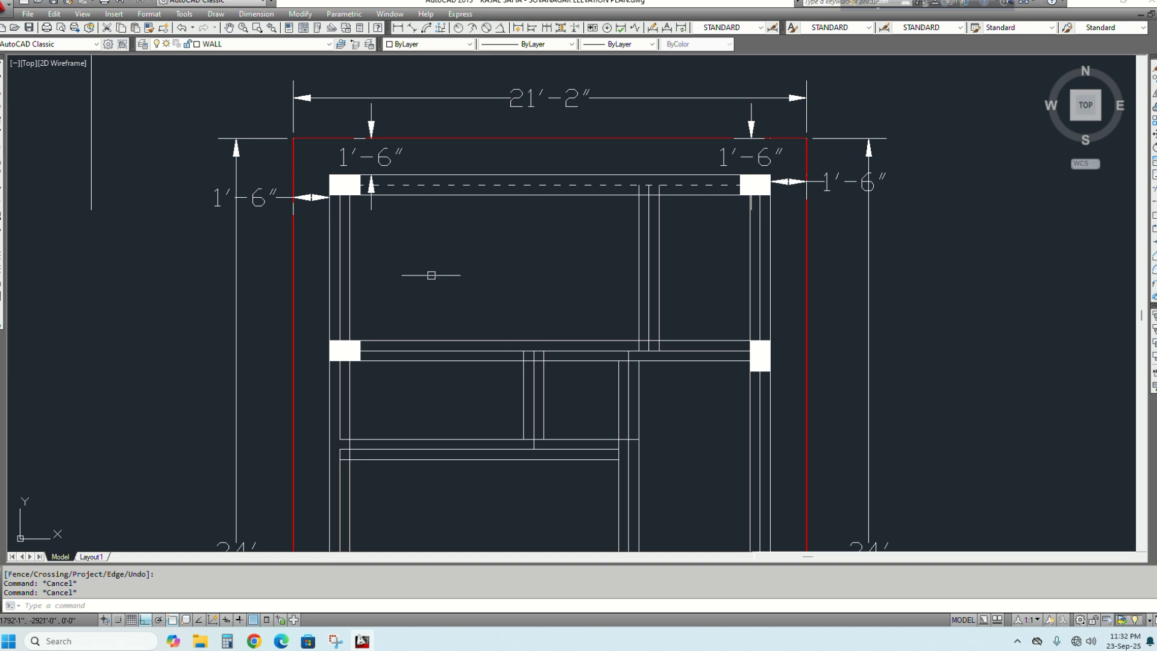
Erase the two top, the right and the upper-left 1'-6" dimensions
{"action": "scroll", "coordinate": [777, 199], "scroll_direction": "up", "scroll_amount": 3}
{"action": "left_click", "coordinate": [766, 222]}
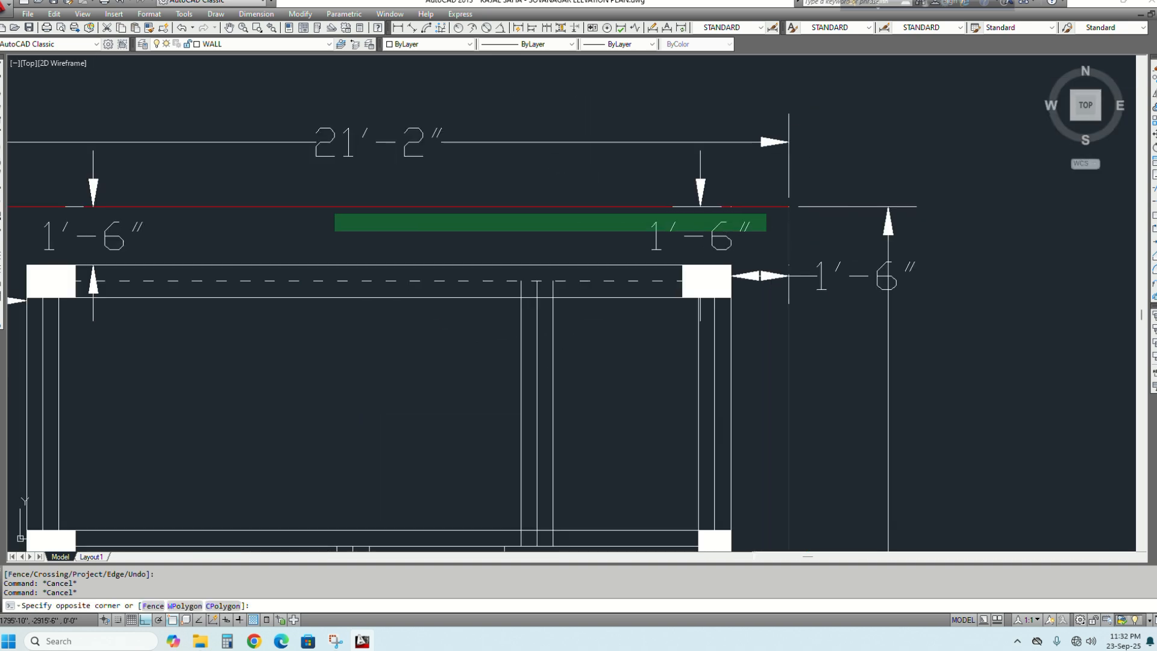
{"action": "left_click", "coordinate": [59, 232]}
{"action": "key", "text": "Delete"}
{"action": "scroll", "coordinate": [487, 226], "scroll_direction": "down", "scroll_amount": 2}
{"action": "scroll", "coordinate": [648, 269], "scroll_direction": "up", "scroll_amount": 4}
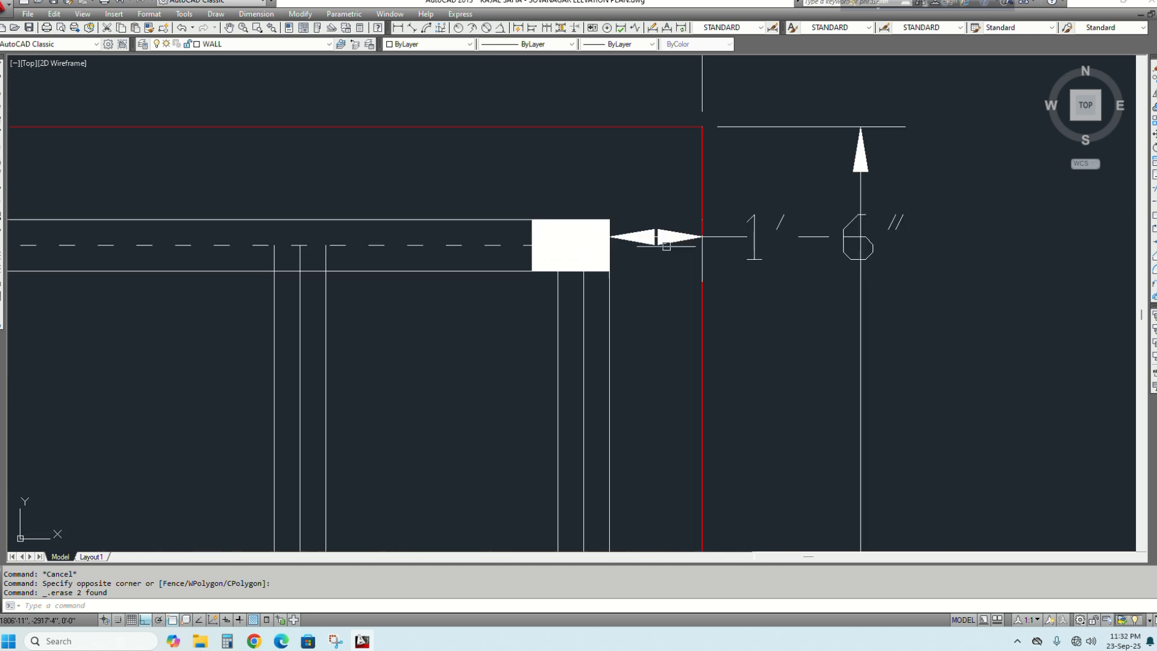
{"action": "left_click", "coordinate": [674, 222]}
{"action": "left_click", "coordinate": [638, 285]}
{"action": "key", "text": "Delete"}
{"action": "scroll", "coordinate": [640, 211], "scroll_direction": "down", "scroll_amount": 3}
{"action": "scroll", "coordinate": [340, 223], "scroll_direction": "up", "scroll_amount": 3}
{"action": "left_click", "coordinate": [365, 210]}
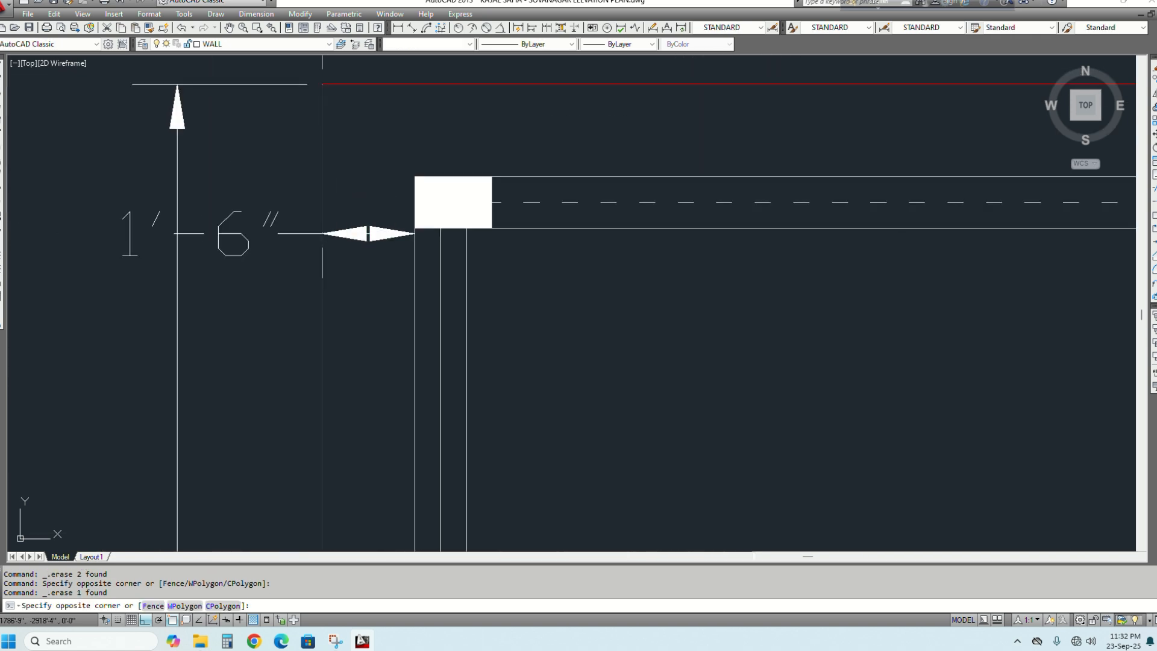
{"action": "left_click", "coordinate": [347, 253]}
{"action": "key", "text": "Delete"}
Erase the lower-left, lower-right and both bottom 1'-6" dimensions
{"action": "scroll", "coordinate": [373, 214], "scroll_direction": "down", "scroll_amount": 4}
{"action": "scroll", "coordinate": [373, 496], "scroll_direction": "up", "scroll_amount": 5}
{"action": "left_click", "coordinate": [361, 485]}
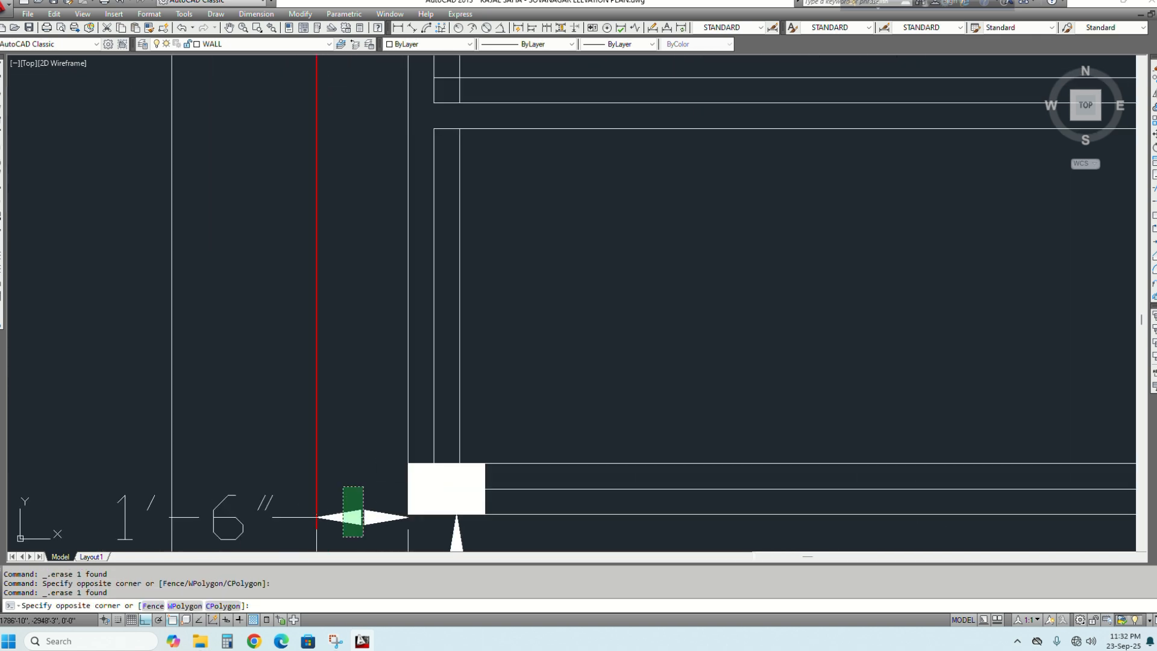
{"action": "left_click", "coordinate": [344, 533]}
{"action": "key", "text": "Delete"}
{"action": "scroll", "coordinate": [382, 404], "scroll_direction": "down", "scroll_amount": 3}
{"action": "scroll", "coordinate": [696, 435], "scroll_direction": "up", "scroll_amount": 3}
{"action": "left_click", "coordinate": [617, 392]}
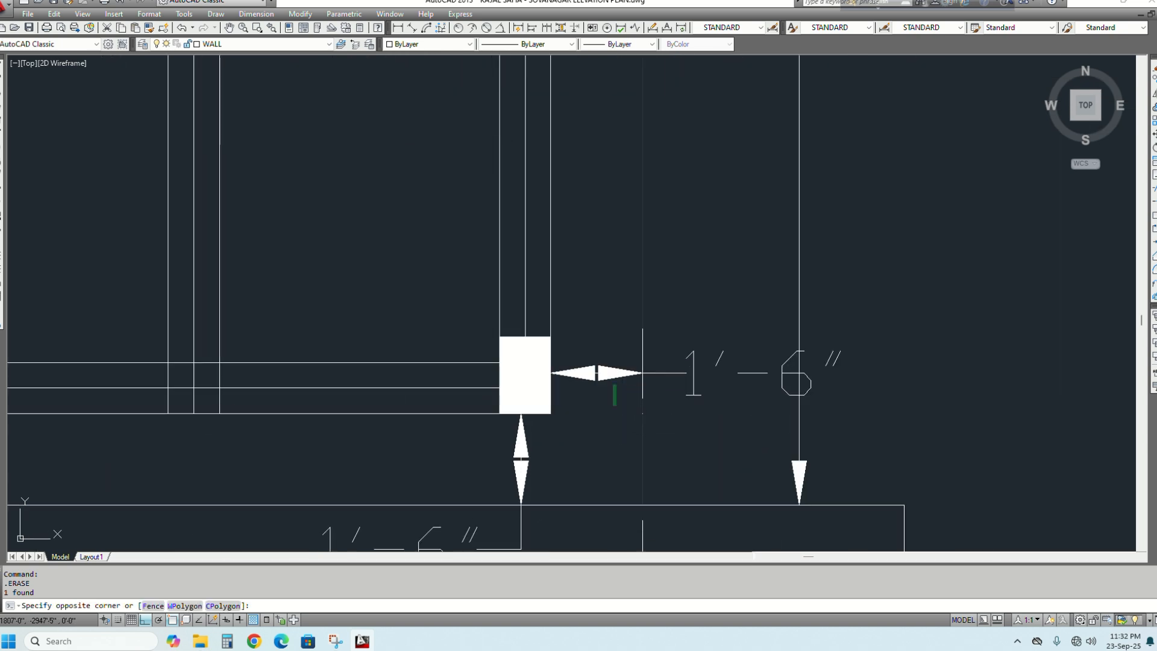
{"action": "left_click", "coordinate": [598, 351]}
{"action": "key", "text": "Delete"}
{"action": "left_click", "coordinate": [588, 444]}
{"action": "scroll", "coordinate": [458, 448], "scroll_direction": "down", "scroll_amount": 4}
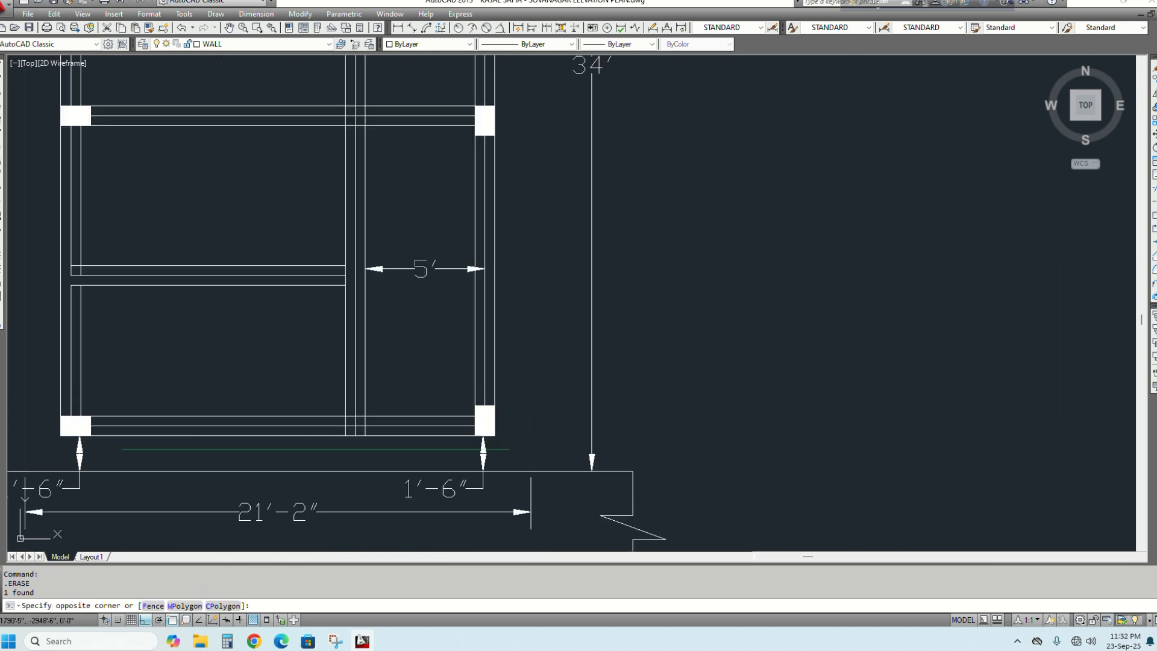
{"action": "left_click", "coordinate": [67, 458]}
{"action": "key", "text": "Delete"}
{"action": "scroll", "coordinate": [398, 389], "scroll_direction": "down", "scroll_amount": 2}
{"action": "scroll", "coordinate": [473, 374], "scroll_direction": "down", "scroll_amount": 2}
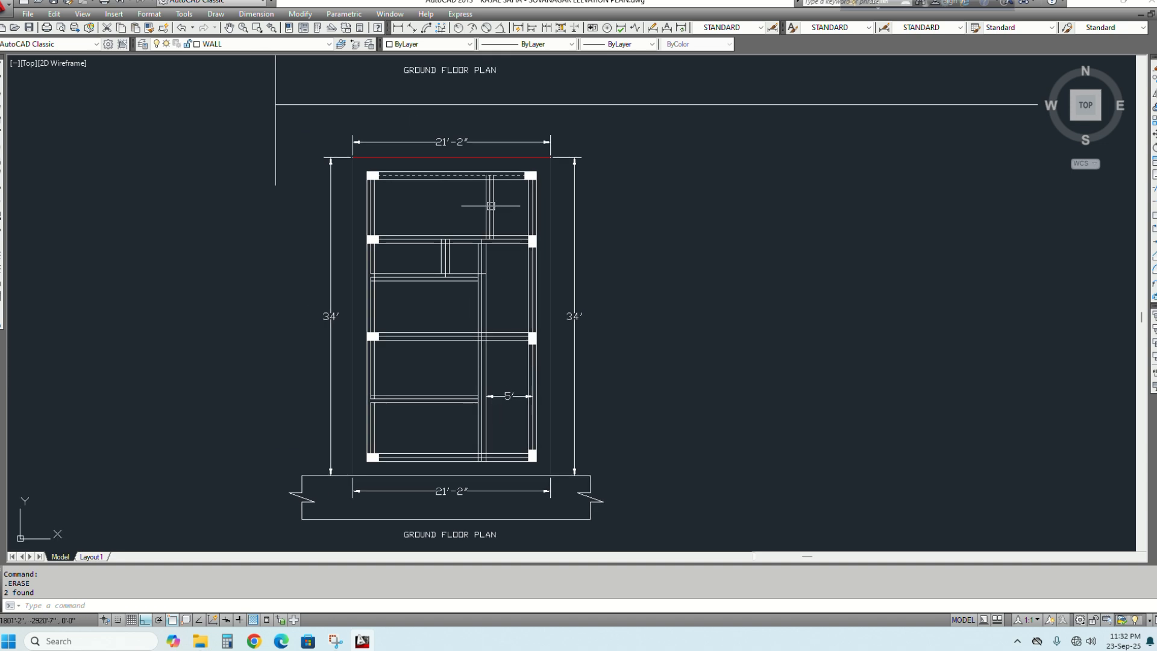
{"action": "scroll", "coordinate": [500, 290], "scroll_direction": "up", "scroll_amount": 2}
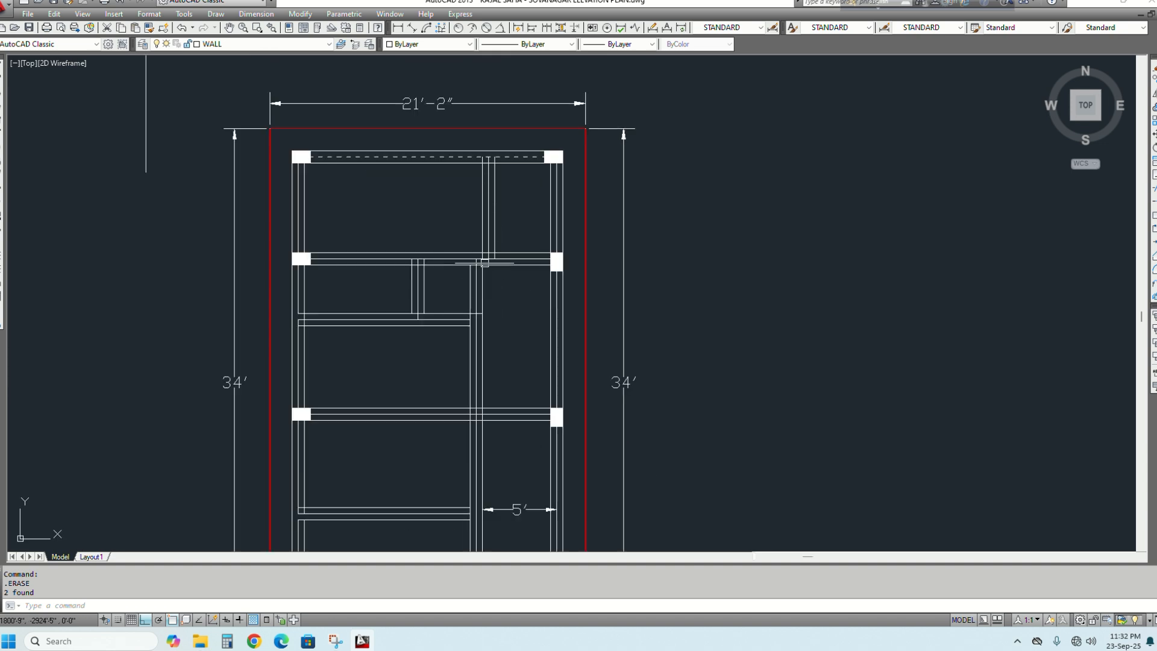
{"action": "middle_click_drag", "start_coordinate": [406, 227], "coordinate": [436, 326]}
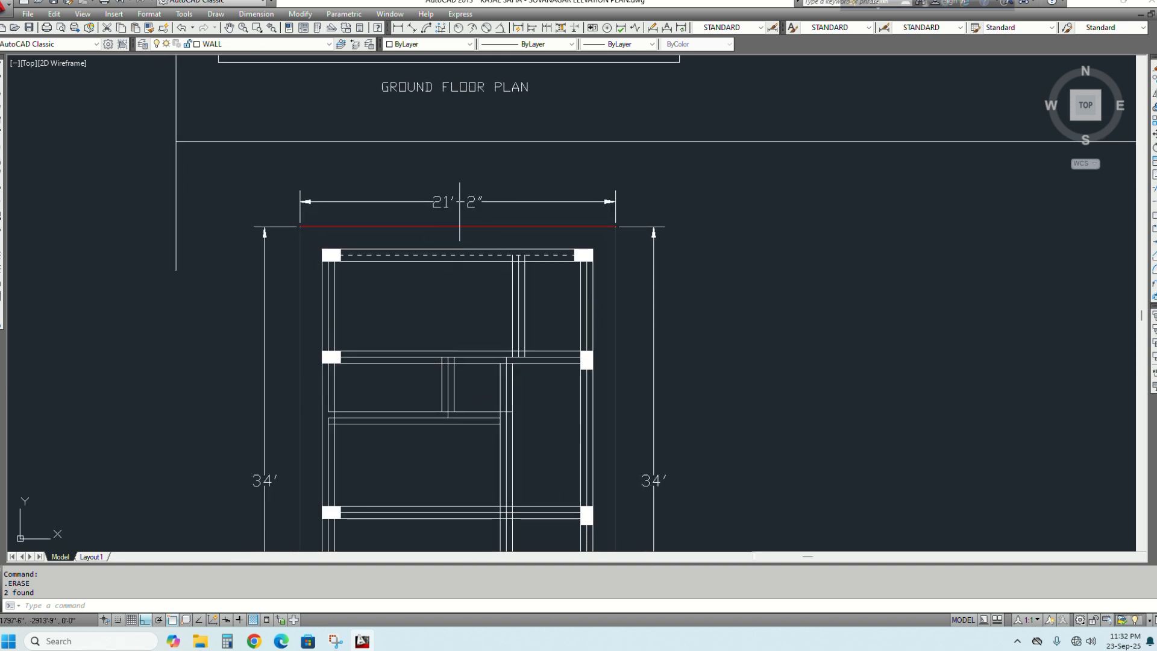
{"action": "scroll", "coordinate": [479, 191], "scroll_direction": "up", "scroll_amount": 2}
Select the top 21'-2" dimension and cancel the stretch of its right end
{"action": "left_click", "coordinate": [577, 175]}
{"action": "left_click", "coordinate": [530, 221]}
{"action": "left_click", "coordinate": [698, 209]}
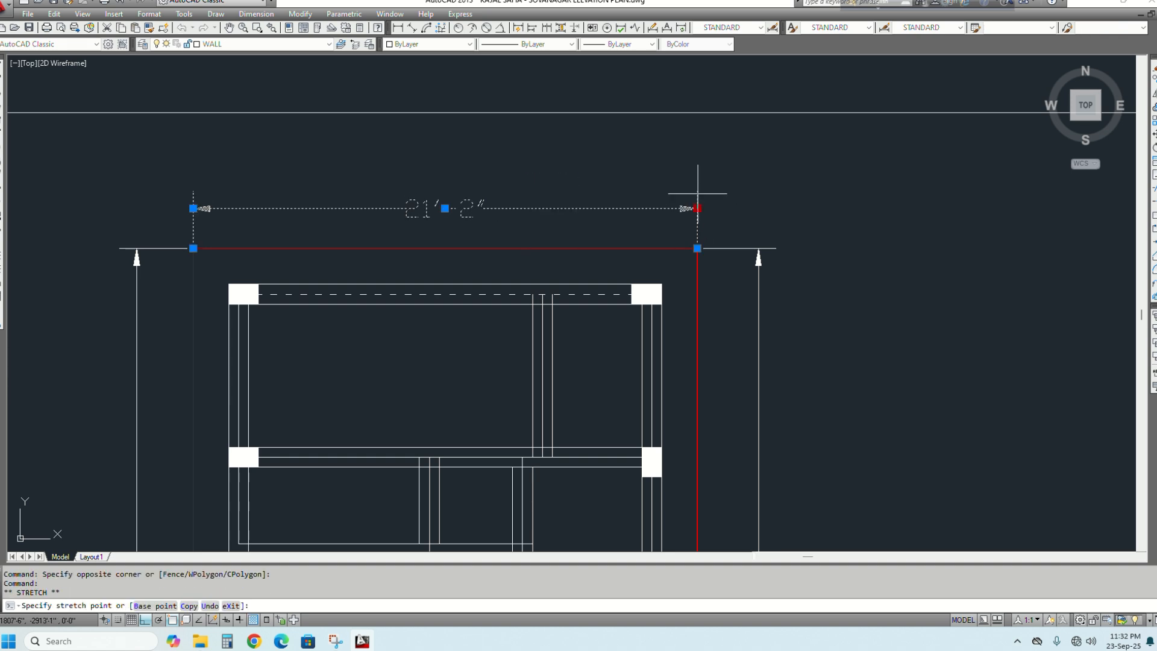
{"action": "left_click", "coordinate": [697, 166]}
{"action": "middle_click_drag", "start_coordinate": [844, 282], "coordinate": [773, 247]}
{"action": "key", "text": "Escape"}
Move the right 34' dimension's top end point further right, then check the left 34' dimension
{"action": "left_click", "coordinate": [727, 265]}
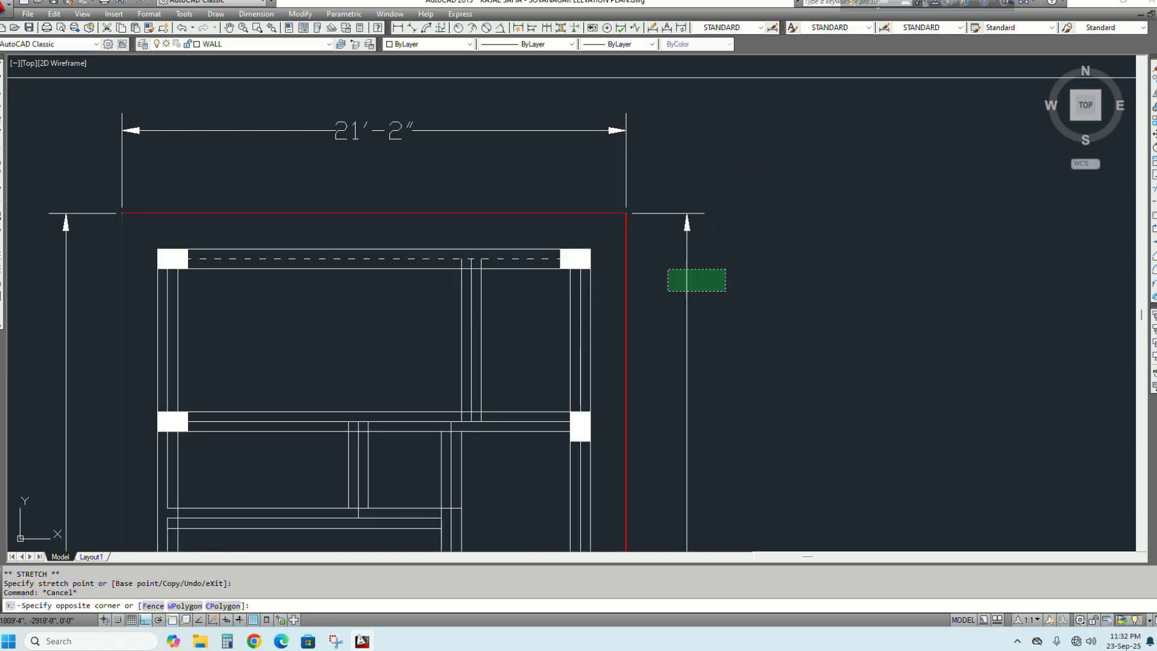
{"action": "left_click", "coordinate": [667, 295]}
{"action": "left_click", "coordinate": [687, 213]}
{"action": "scroll", "coordinate": [724, 214], "scroll_direction": "down", "scroll_amount": 2}
{"action": "left_click", "coordinate": [747, 213]}
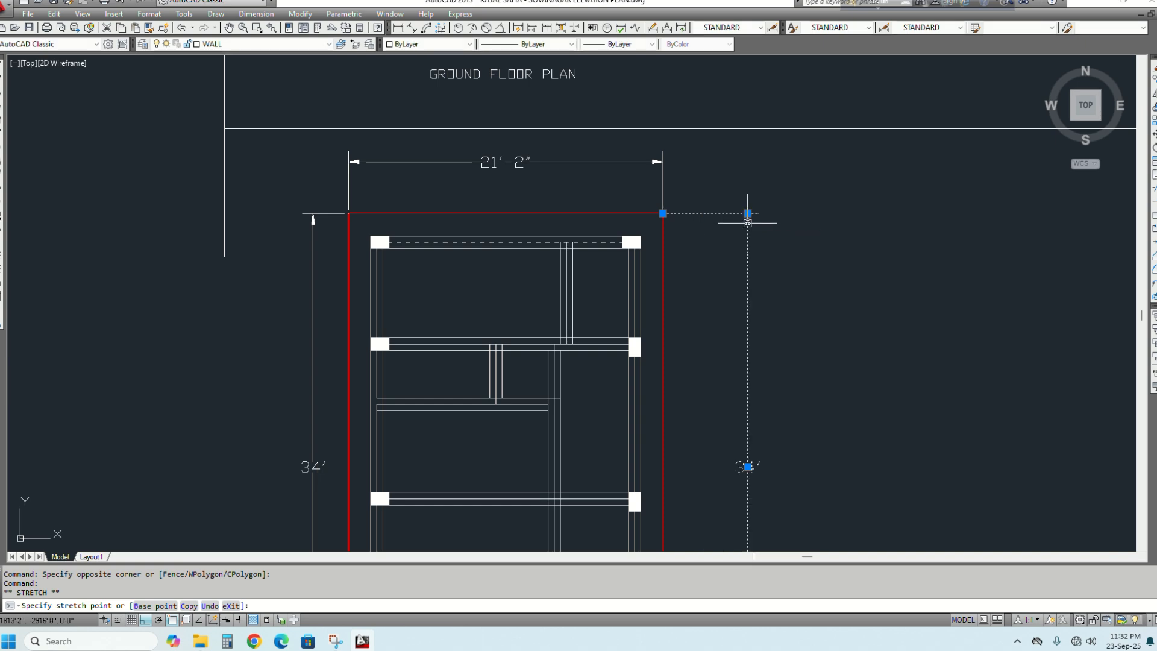
{"action": "scroll", "coordinate": [680, 194], "scroll_direction": "down", "scroll_amount": 5}
{"action": "scroll", "coordinate": [549, 211], "scroll_direction": "up", "scroll_amount": 5}
{"action": "left_click", "coordinate": [669, 209]}
{"action": "left_click", "coordinate": [641, 225]}
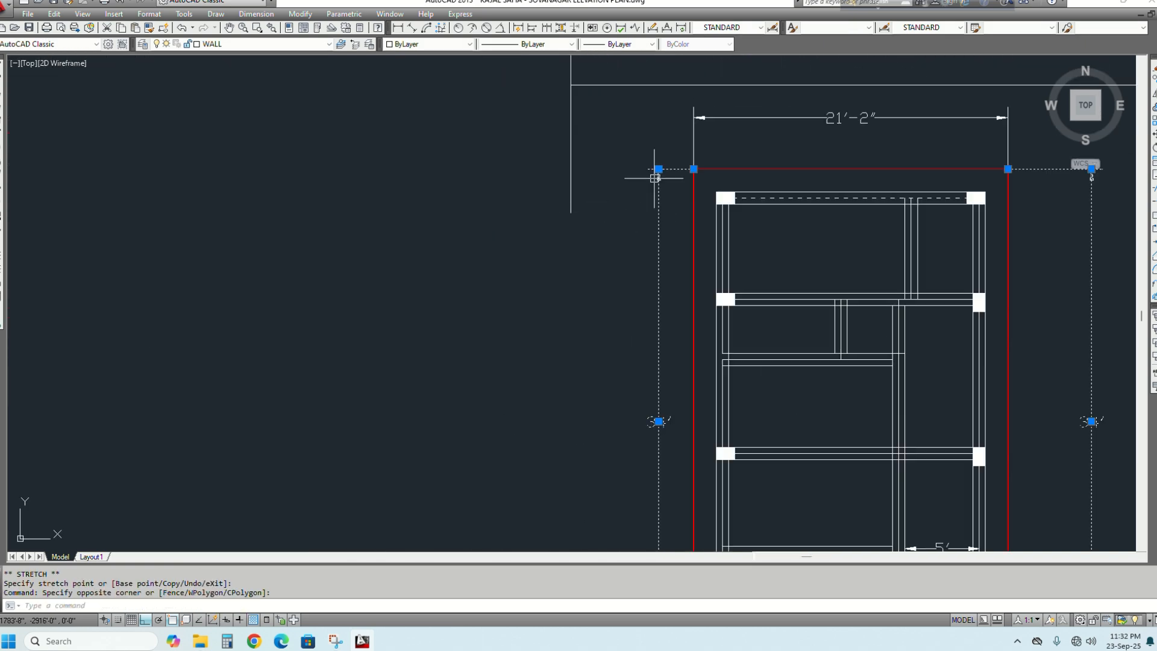
{"action": "scroll", "coordinate": [616, 185], "scroll_direction": "down", "scroll_amount": 4}
{"action": "scroll", "coordinate": [693, 319], "scroll_direction": "up", "scroll_amount": 5}
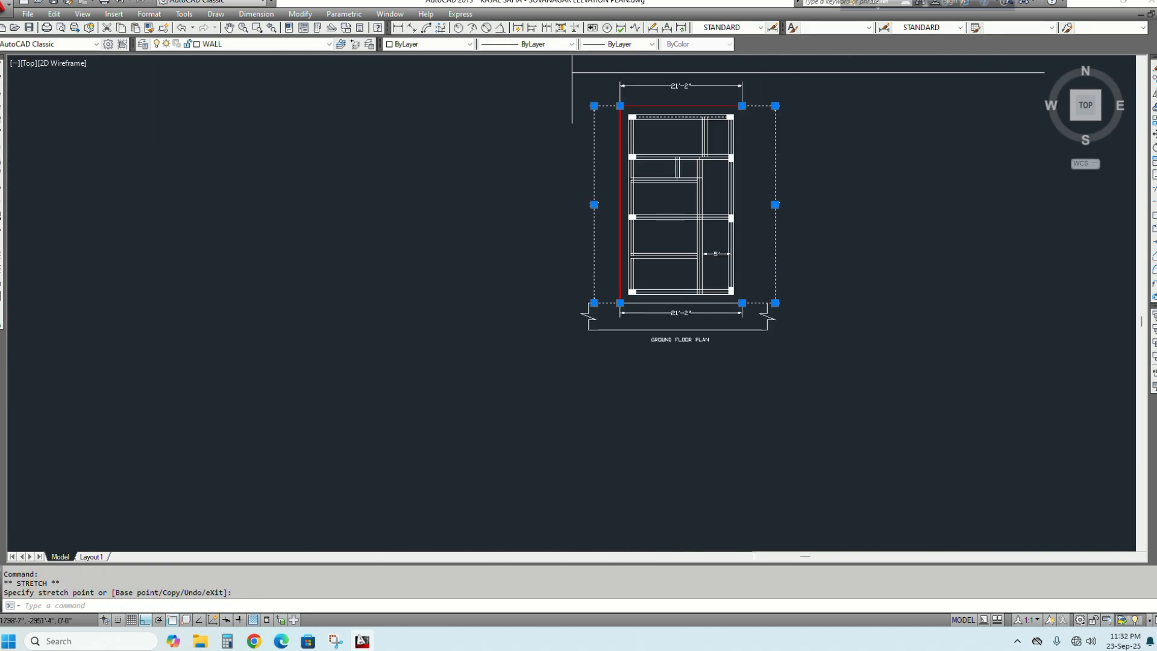
{"action": "key", "text": "Escape"}
Adjust the bottom 21'-2" dimension's end point, then pan to review the top of the plan
{"action": "left_click", "coordinate": [761, 319]}
{"action": "left_click", "coordinate": [751, 301]}
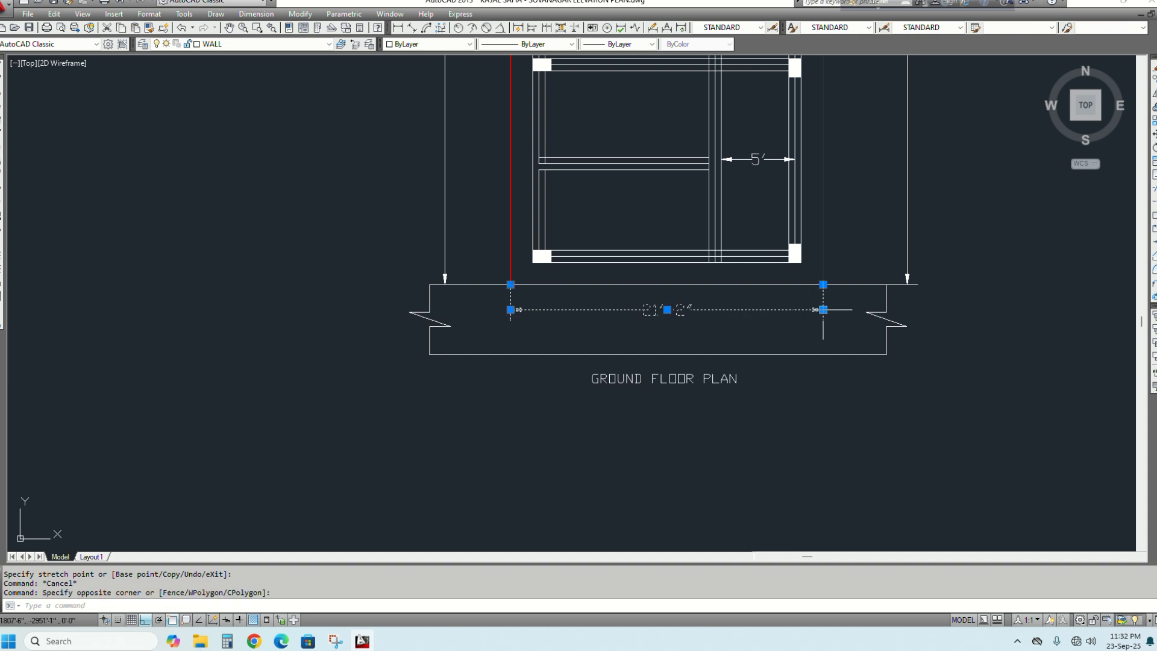
{"action": "left_click", "coordinate": [823, 310]}
{"action": "key", "text": "Escape"}
{"action": "scroll", "coordinate": [821, 325], "scroll_direction": "down", "scroll_amount": 2}
{"action": "scroll", "coordinate": [612, 338], "scroll_direction": "up", "scroll_amount": 1}
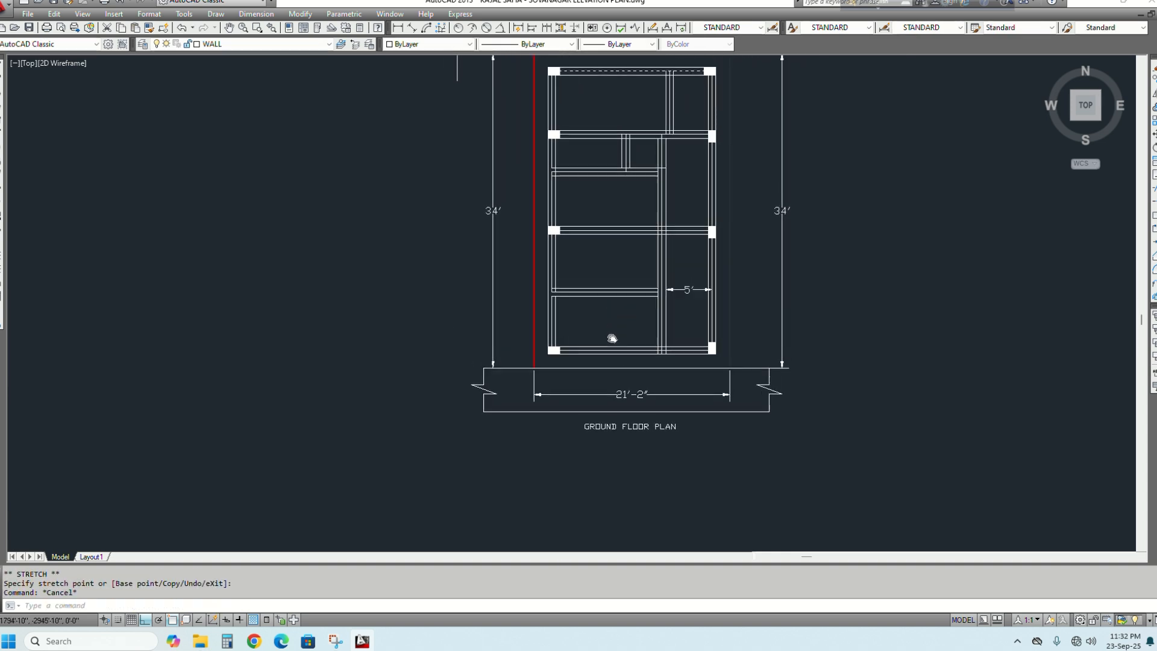
{"action": "middle_click_drag", "start_coordinate": [613, 339], "coordinate": [610, 399]}
{"action": "middle_click_drag", "start_coordinate": [586, 121], "coordinate": [551, 171]}
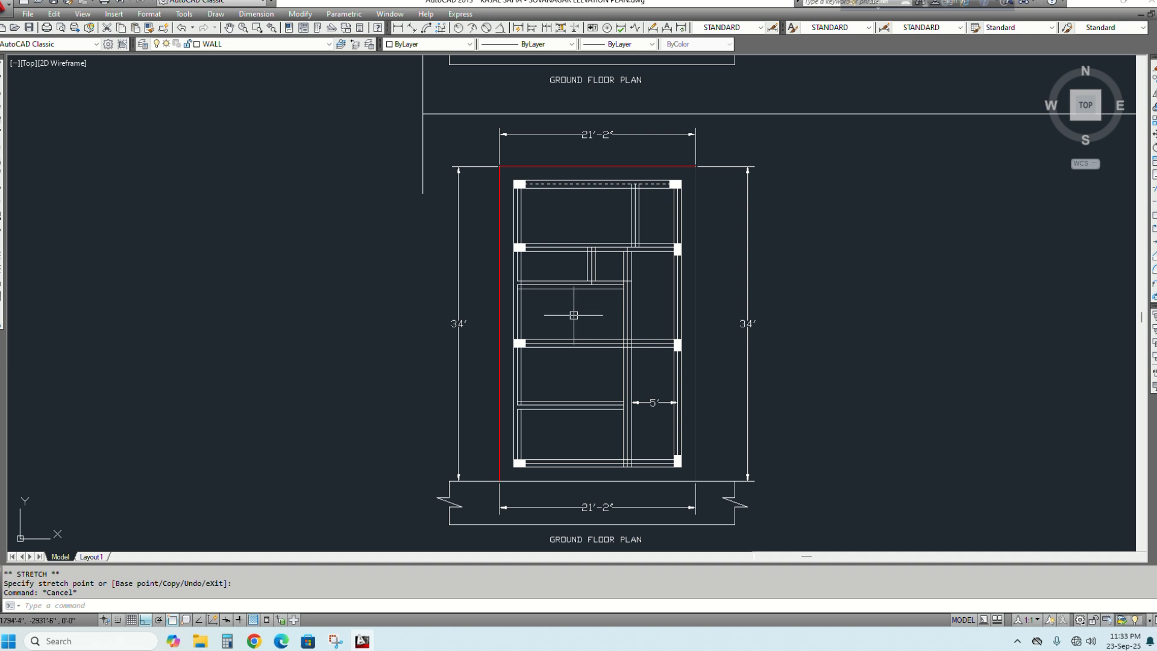
Fillet the top wall lines at the column corner into a clean zero-radius corner
{"action": "scroll", "coordinate": [545, 175], "scroll_direction": "up", "scroll_amount": 3}
{"action": "key", "text": "Escape"}
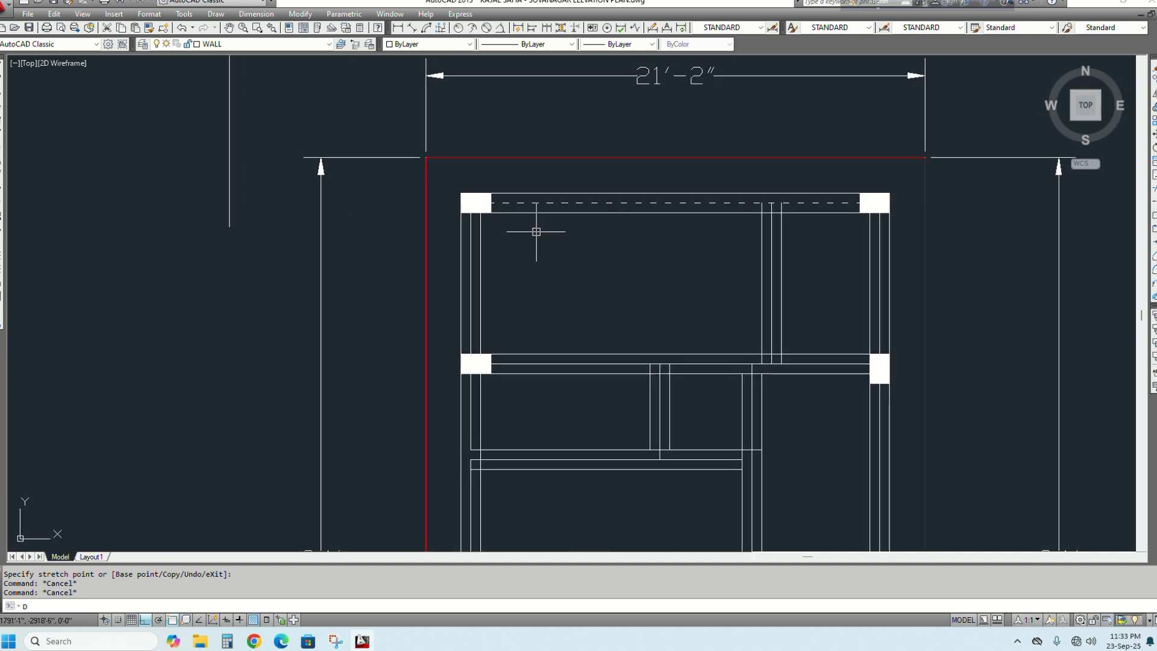
{"action": "key", "text": "Escape"}
{"action": "type", "text": "F"}
{"action": "key", "text": "Return"}
{"action": "left_click", "coordinate": [470, 232]}
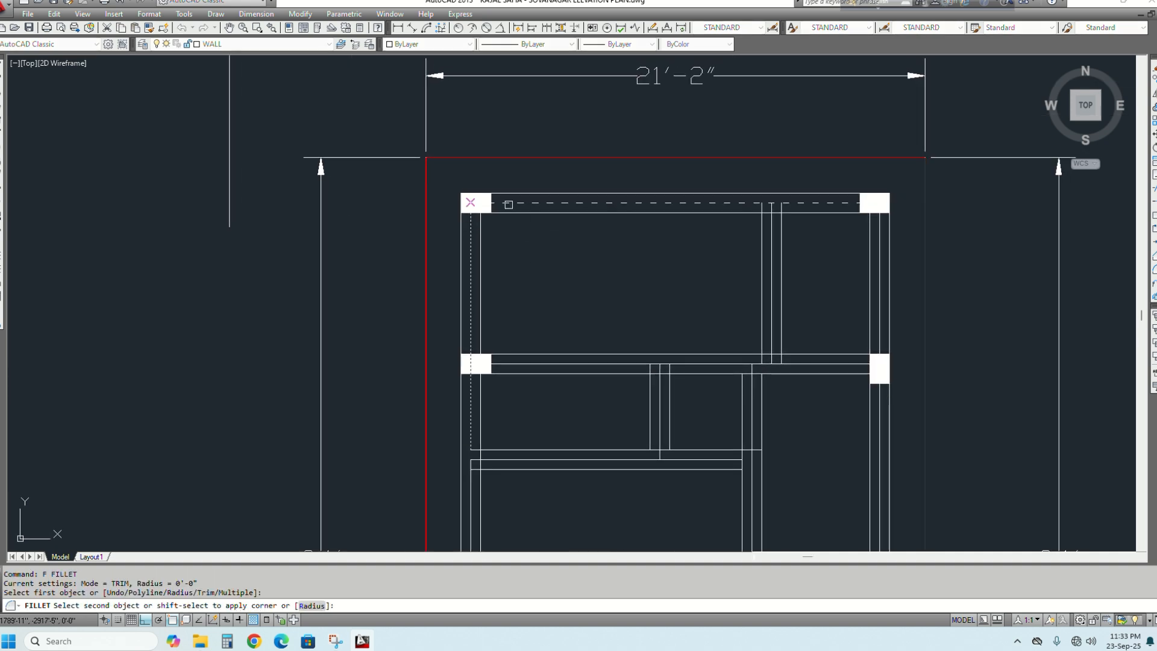
{"action": "left_click", "coordinate": [510, 204]}
{"action": "key", "text": "Return"}
{"action": "left_click", "coordinate": [843, 202]}
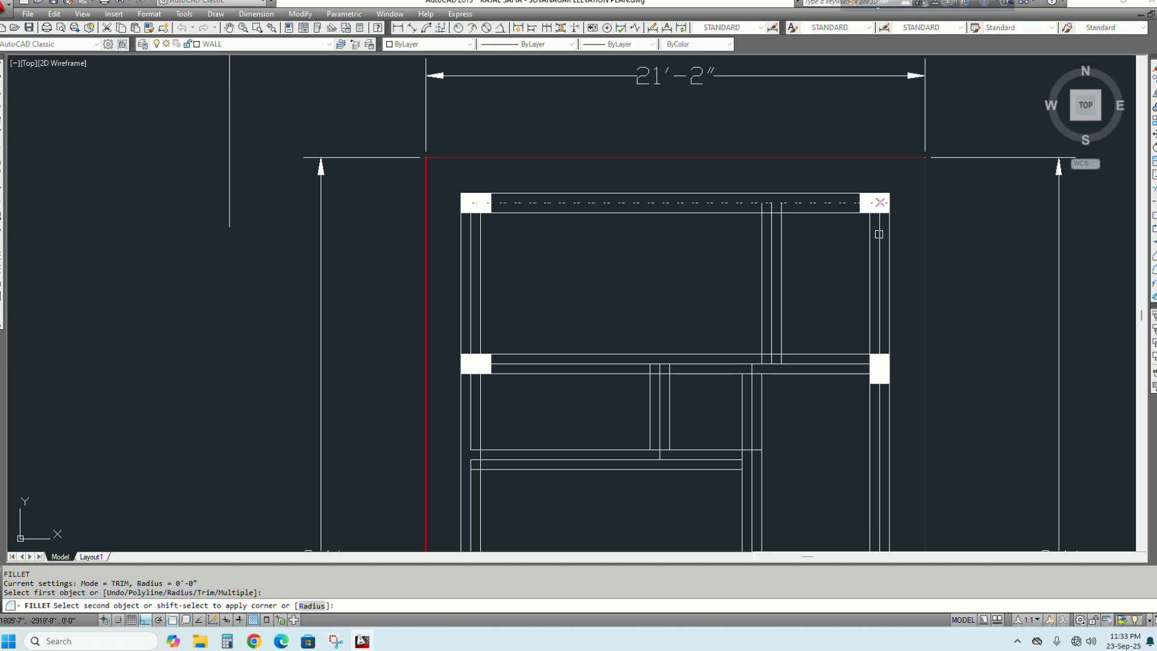
Try further fillets on the top and bottom wall lines, then select two wall centre lines
{"action": "key", "text": "Return"}
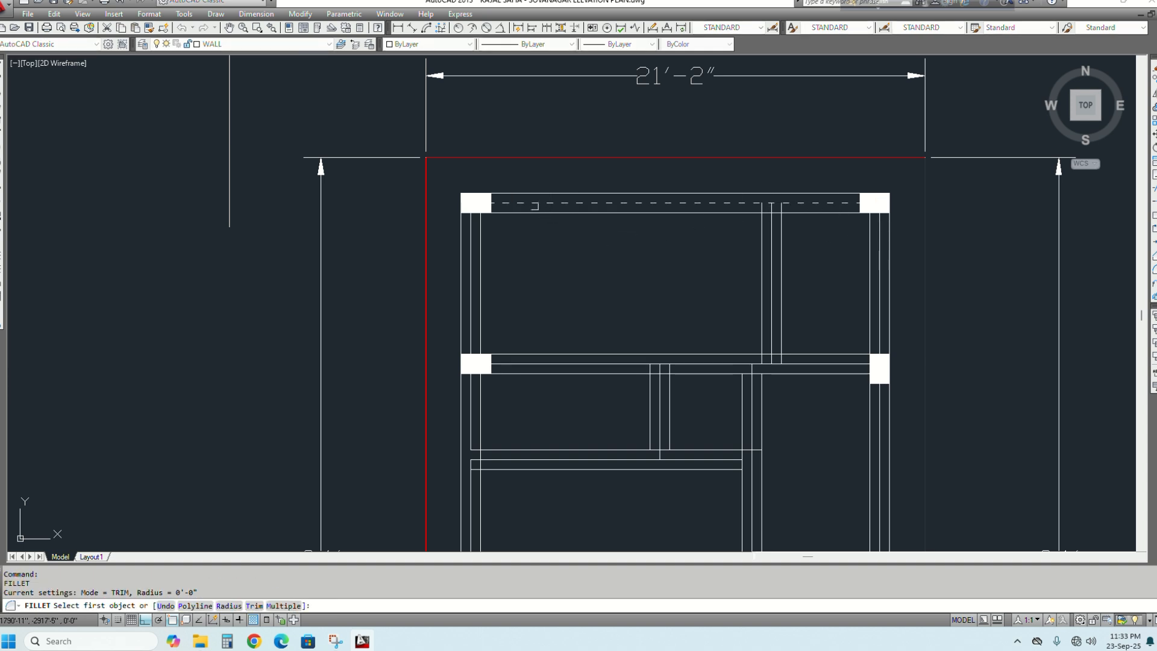
{"action": "left_click", "coordinate": [517, 203]}
{"action": "scroll", "coordinate": [487, 300], "scroll_direction": "down", "scroll_amount": 3}
{"action": "middle_click_drag", "start_coordinate": [492, 447], "coordinate": [479, 384]}
{"action": "scroll", "coordinate": [471, 491], "scroll_direction": "up", "scroll_amount": 3}
{"action": "key", "text": "Escape"}
{"action": "key", "text": "Return"}
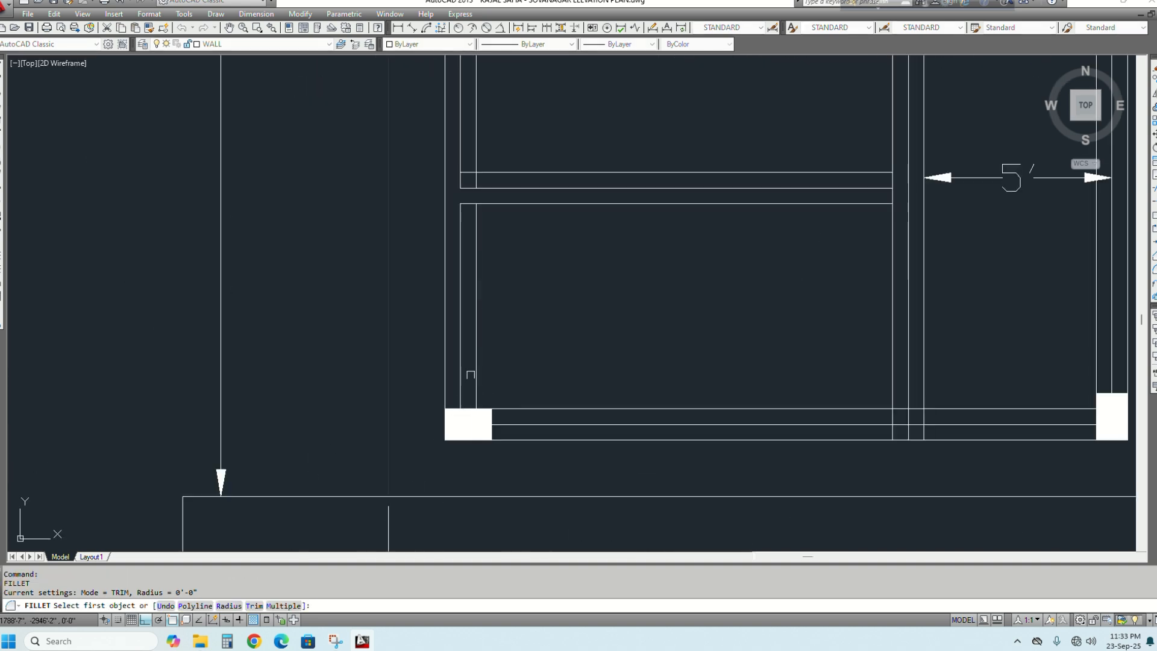
{"action": "scroll", "coordinate": [623, 381], "scroll_direction": "down", "scroll_amount": 4}
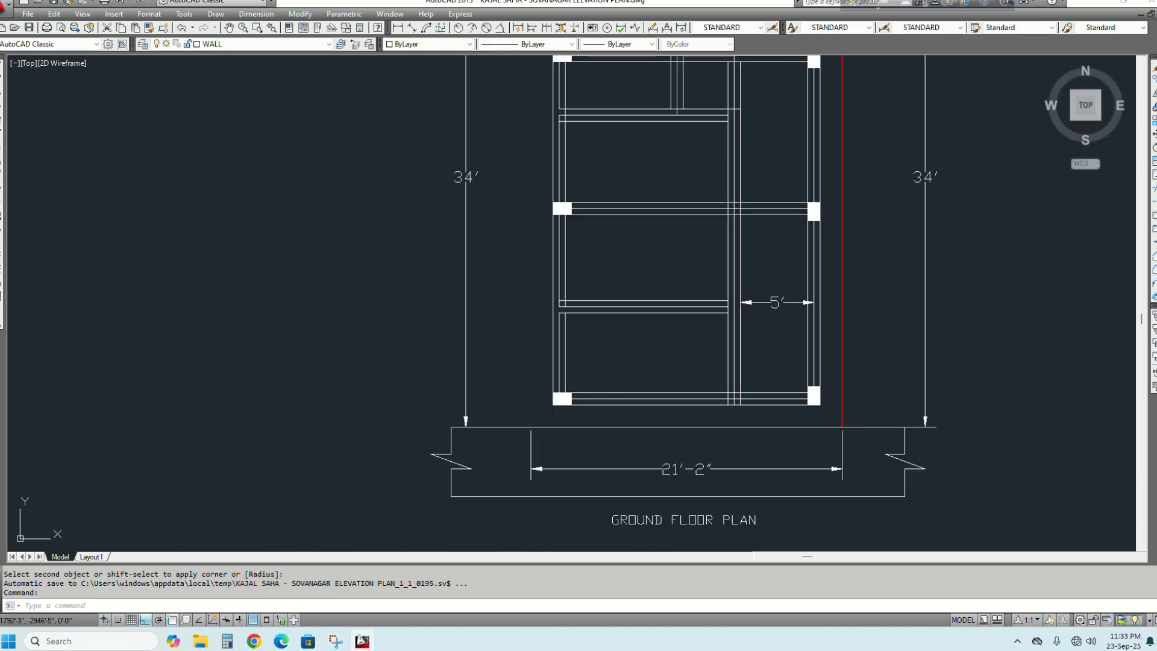
{"action": "scroll", "coordinate": [774, 406], "scroll_direction": "up", "scroll_amount": 4}
{"action": "left_click", "coordinate": [792, 397]}
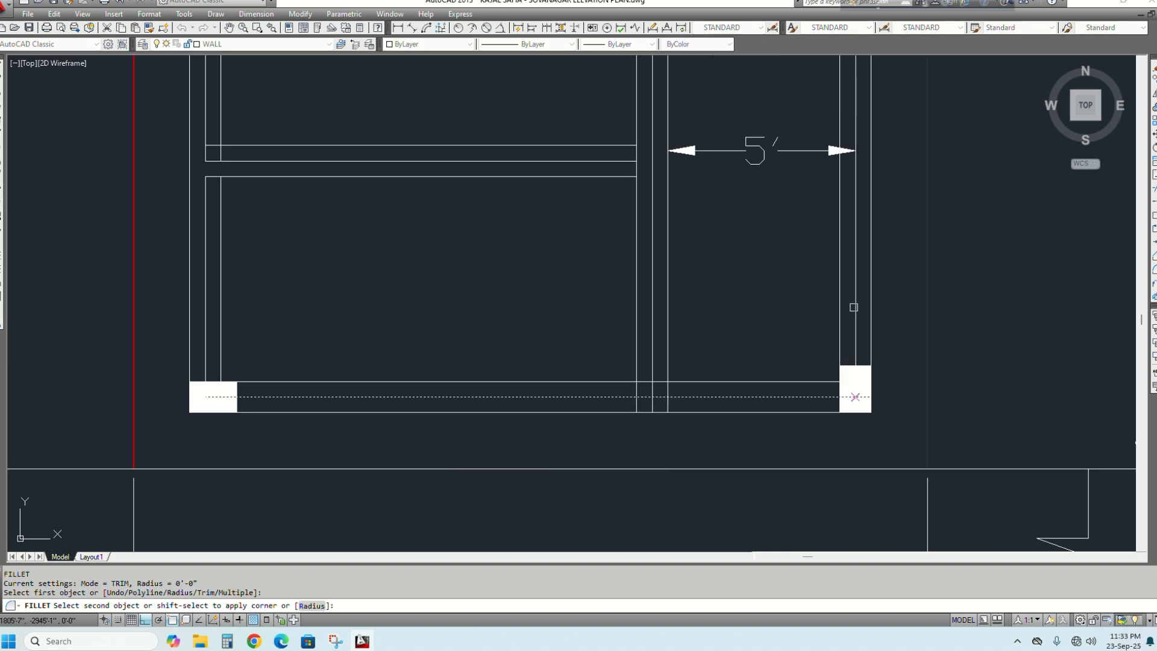
{"action": "key", "text": "Escape"}
{"action": "key", "text": "Return"}
{"action": "scroll", "coordinate": [783, 331], "scroll_direction": "down", "scroll_amount": 4}
{"action": "scroll", "coordinate": [699, 182], "scroll_direction": "up", "scroll_amount": 5}
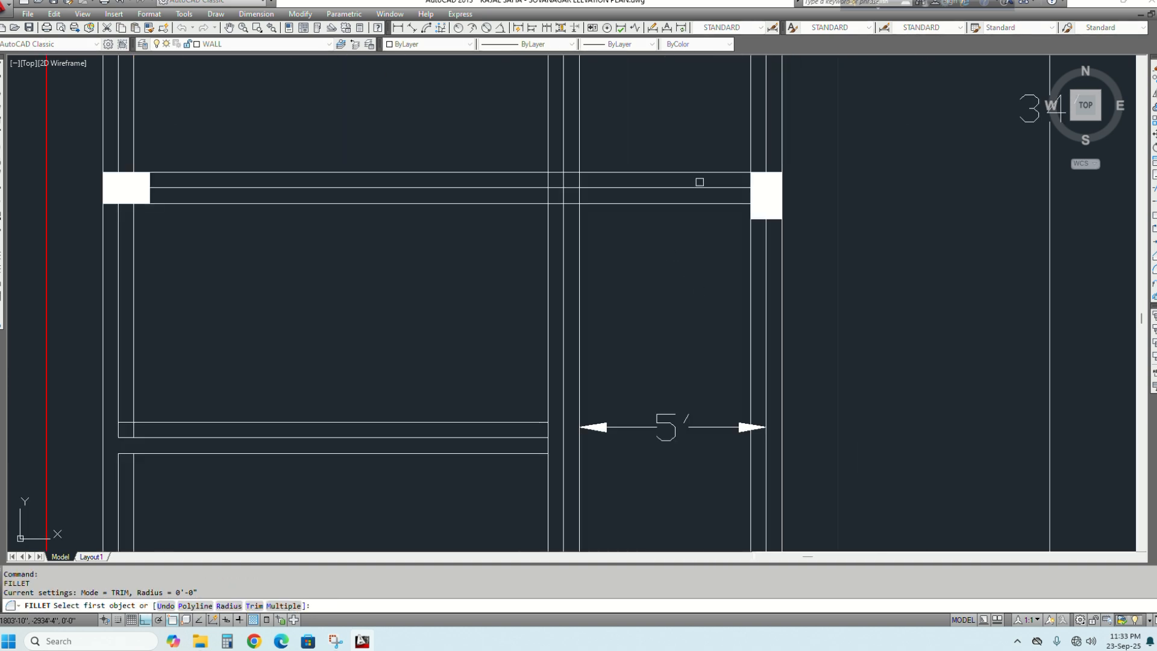
{"action": "scroll", "coordinate": [698, 182], "scroll_direction": "up", "scroll_amount": 1}
{"action": "key", "text": "Escape"}
{"action": "scroll", "coordinate": [494, 180], "scroll_direction": "up", "scroll_amount": 2}
{"action": "left_click", "coordinate": [493, 178]}
{"action": "left_click", "coordinate": [460, 207]}
Window-select the remaining top, right and left wall centre lines of the plan
{"action": "scroll", "coordinate": [536, 245], "scroll_direction": "down", "scroll_amount": 4}
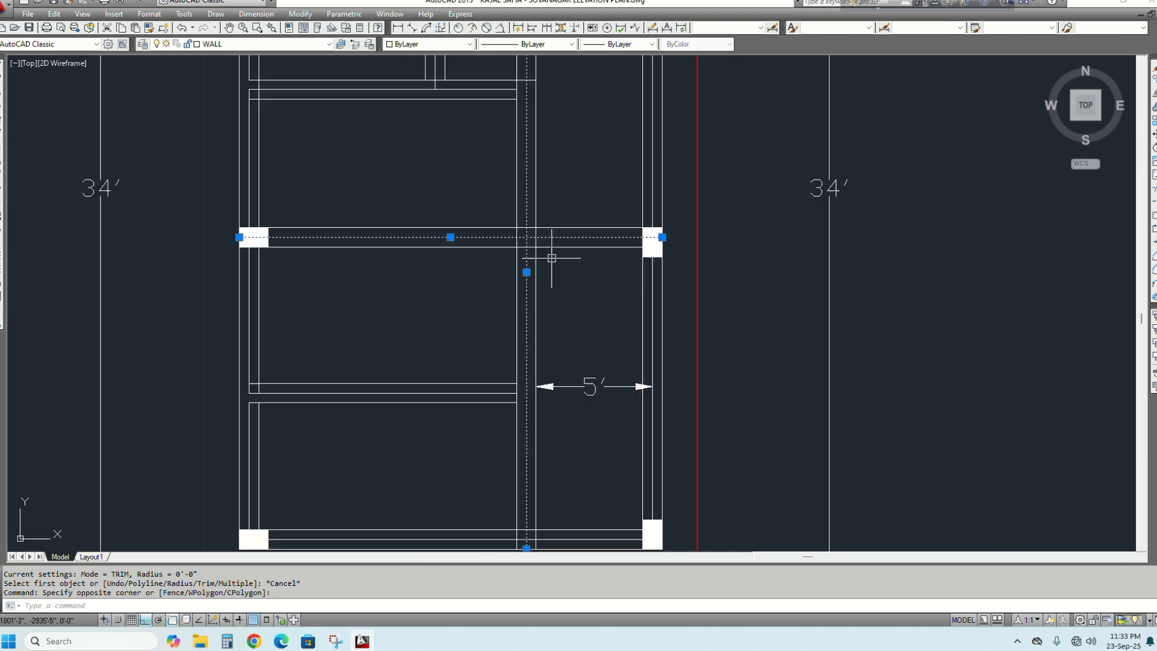
{"action": "scroll", "coordinate": [551, 258], "scroll_direction": "down", "scroll_amount": 4}
{"action": "scroll", "coordinate": [498, 169], "scroll_direction": "up", "scroll_amount": 6}
{"action": "scroll", "coordinate": [520, 120], "scroll_direction": "up", "scroll_amount": 5}
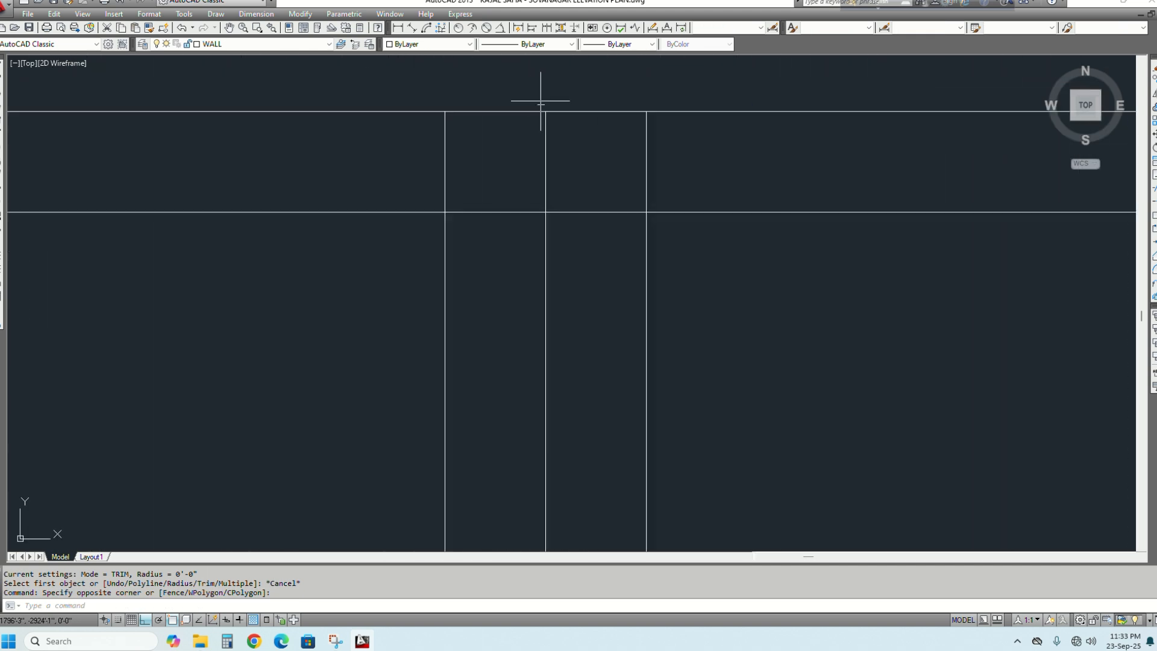
{"action": "left_click", "coordinate": [540, 98]}
{"action": "left_click", "coordinate": [530, 142]}
{"action": "scroll", "coordinate": [717, 150], "scroll_direction": "down", "scroll_amount": 7}
{"action": "scroll", "coordinate": [732, 143], "scroll_direction": "up", "scroll_amount": 6}
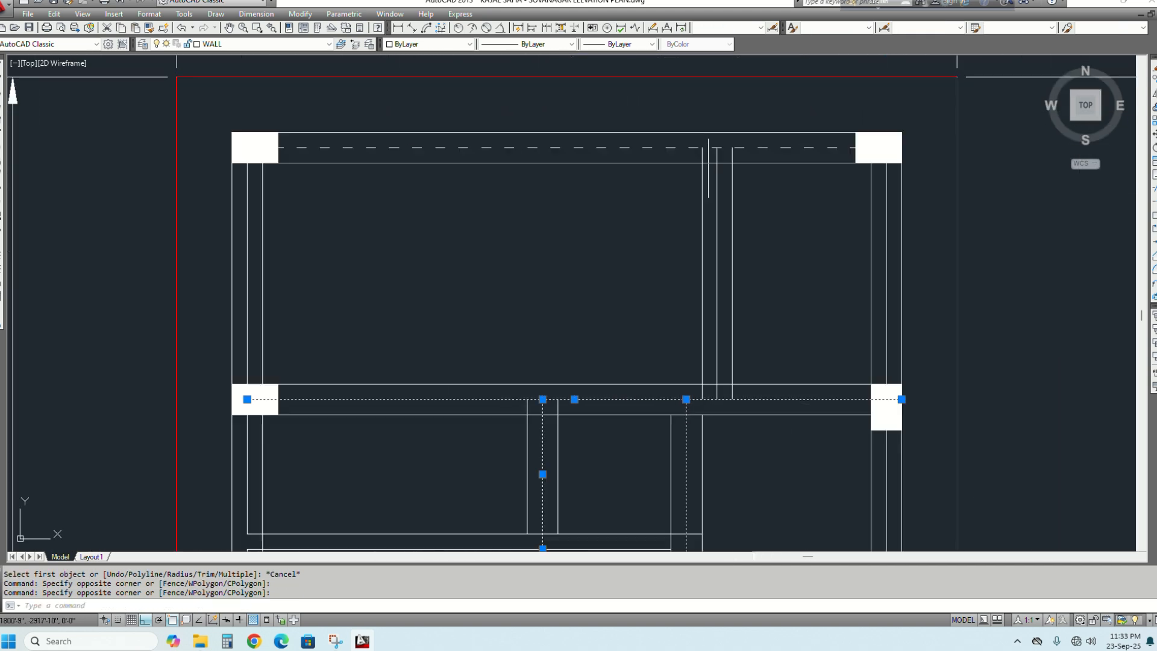
{"action": "left_click", "coordinate": [745, 142]}
{"action": "left_click", "coordinate": [714, 114]}
{"action": "scroll", "coordinate": [687, 192], "scroll_direction": "down", "scroll_amount": 6}
{"action": "scroll", "coordinate": [762, 281], "scroll_direction": "up", "scroll_amount": 6}
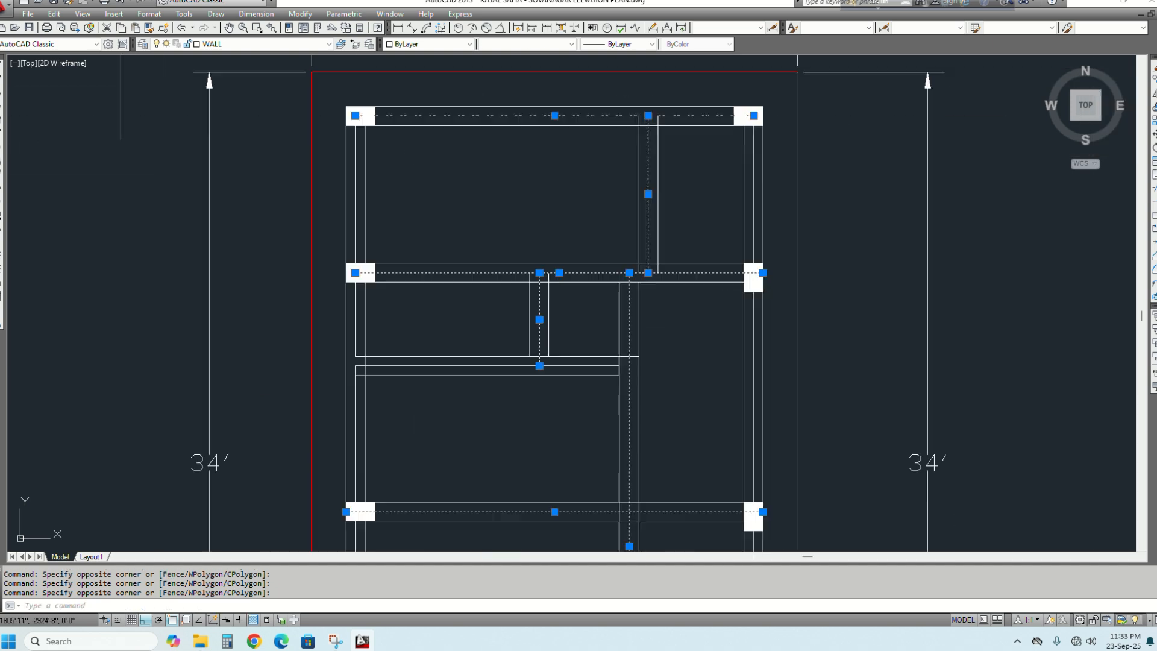
{"action": "left_click", "coordinate": [741, 208]}
{"action": "scroll", "coordinate": [739, 188], "scroll_direction": "down", "scroll_amount": 6}
{"action": "scroll", "coordinate": [495, 445], "scroll_direction": "up", "scroll_amount": 4}
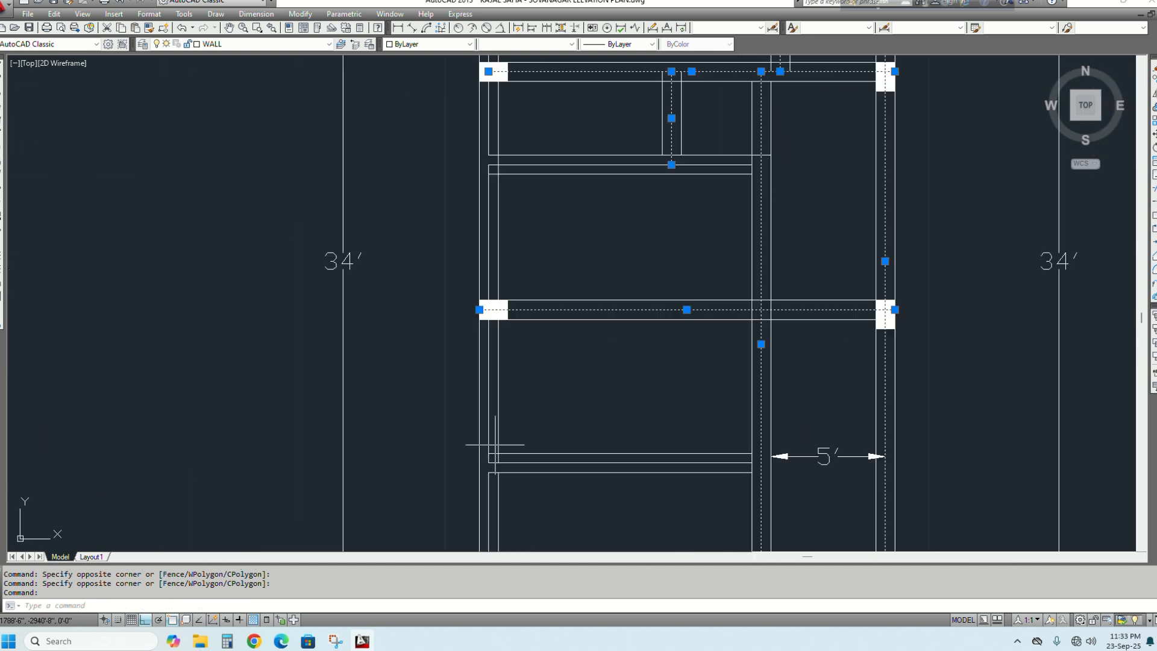
{"action": "left_click", "coordinate": [485, 482]}
{"action": "left_click", "coordinate": [447, 467]}
{"action": "scroll", "coordinate": [520, 423], "scroll_direction": "down", "scroll_amount": 2}
{"action": "scroll", "coordinate": [531, 421], "scroll_direction": "down", "scroll_amount": 4}
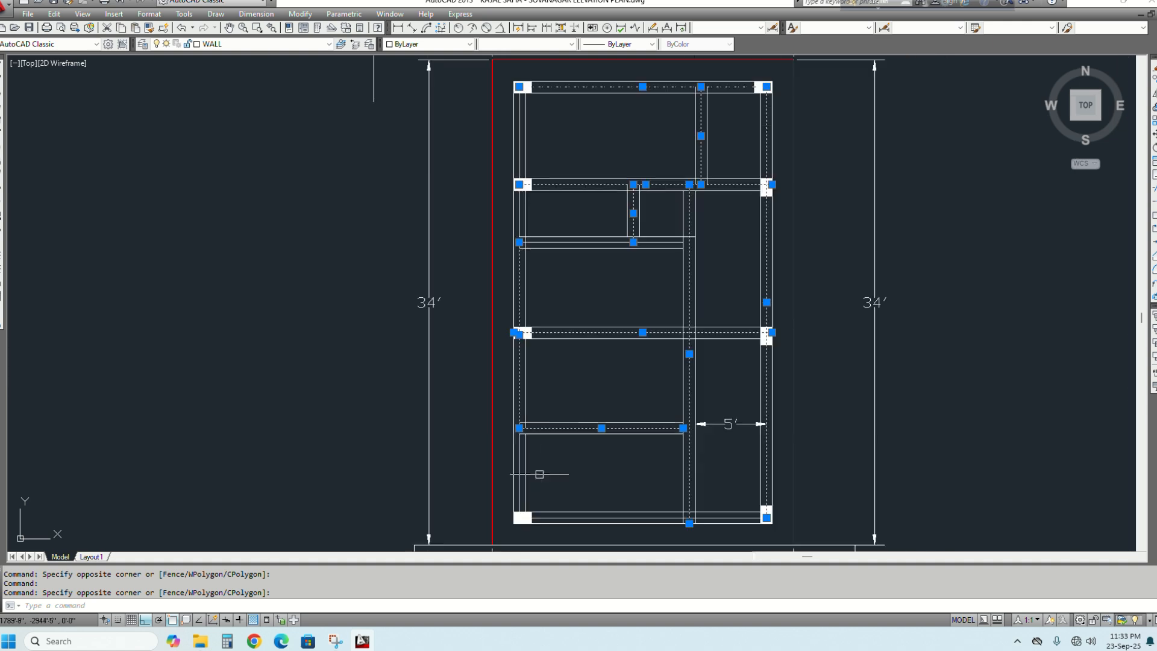
{"action": "scroll", "coordinate": [524, 480], "scroll_direction": "up", "scroll_amount": 6}
{"action": "left_click", "coordinate": [523, 425]}
{"action": "left_click", "coordinate": [508, 406]}
{"action": "scroll", "coordinate": [533, 407], "scroll_direction": "down", "scroll_amount": 6}
{"action": "scroll", "coordinate": [692, 417], "scroll_direction": "up", "scroll_amount": 2}
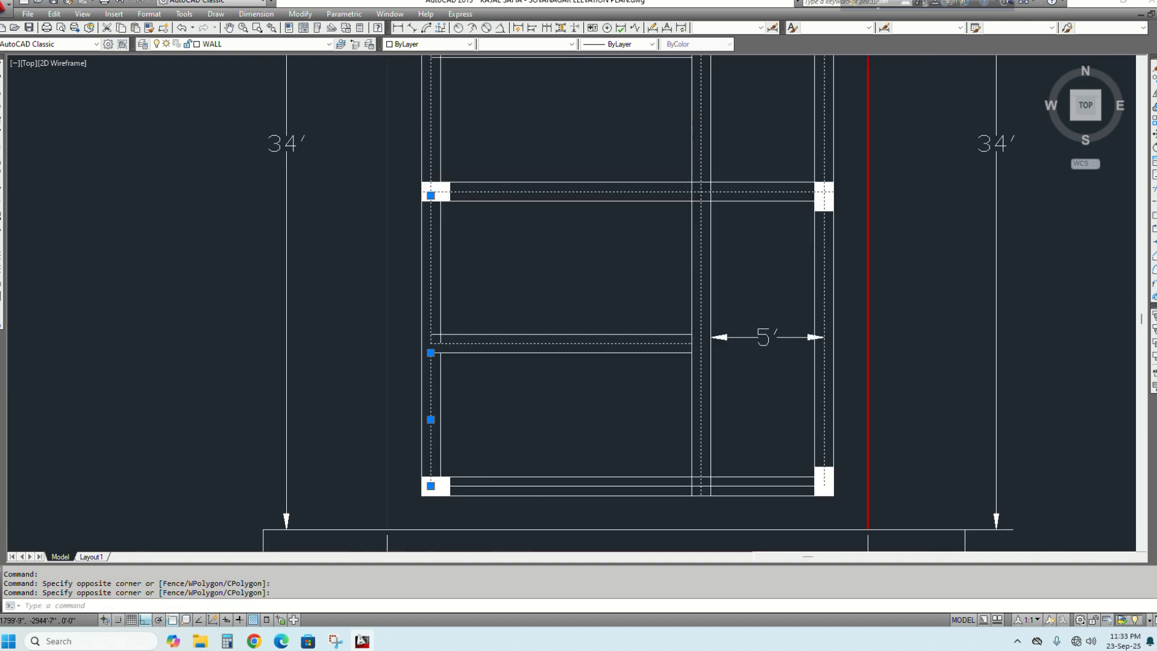
Keep the selected centre lines' linetype ByLayer and make them yellow
{"action": "left_click", "coordinate": [524, 44]}
{"action": "left_click", "coordinate": [500, 53]}
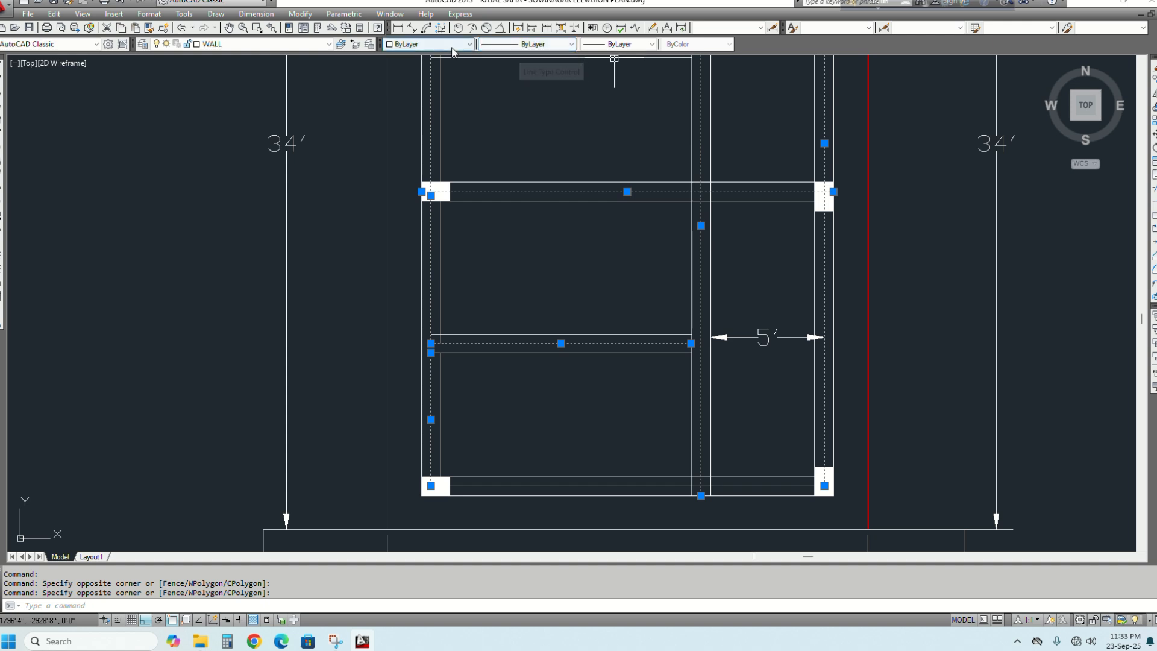
{"action": "left_click", "coordinate": [469, 44]}
{"action": "left_click", "coordinate": [409, 84]}
{"action": "key", "text": "Escape"}
{"action": "scroll", "coordinate": [581, 268], "scroll_direction": "down", "scroll_amount": 3}
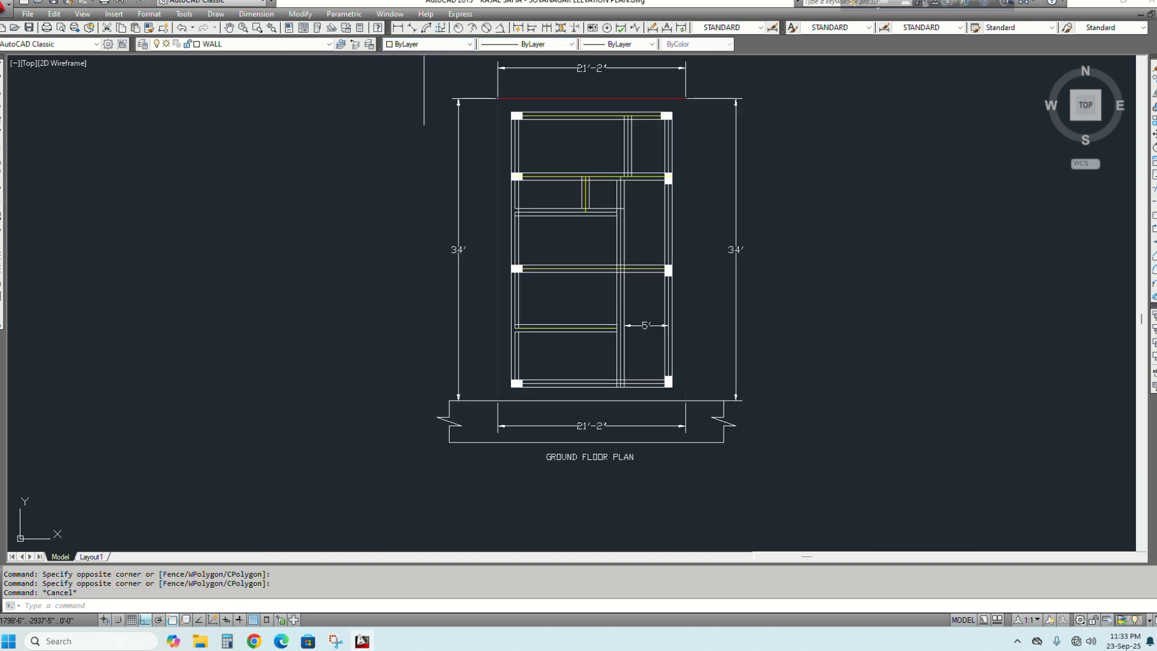
{"action": "scroll", "coordinate": [605, 283], "scroll_direction": "up", "scroll_amount": 3}
{"action": "middle_click_drag", "start_coordinate": [651, 220], "coordinate": [652, 334]}
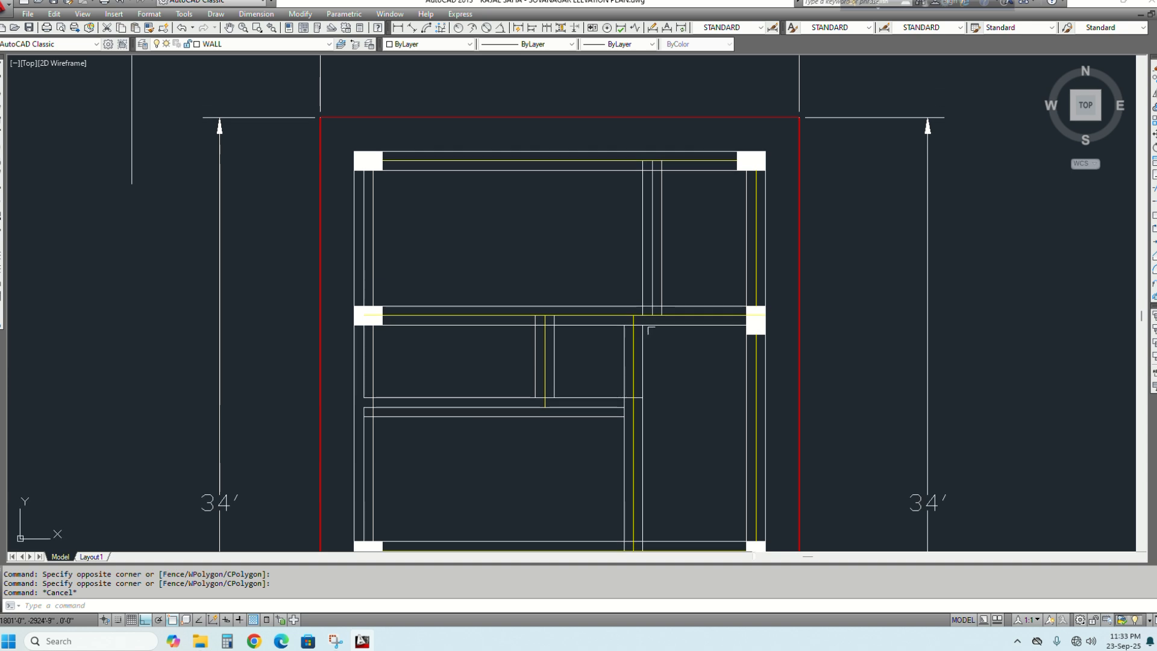
{"action": "key", "text": "Escape"}
{"action": "scroll", "coordinate": [654, 162], "scroll_direction": "up", "scroll_amount": 5}
{"action": "key", "text": "Escape"}
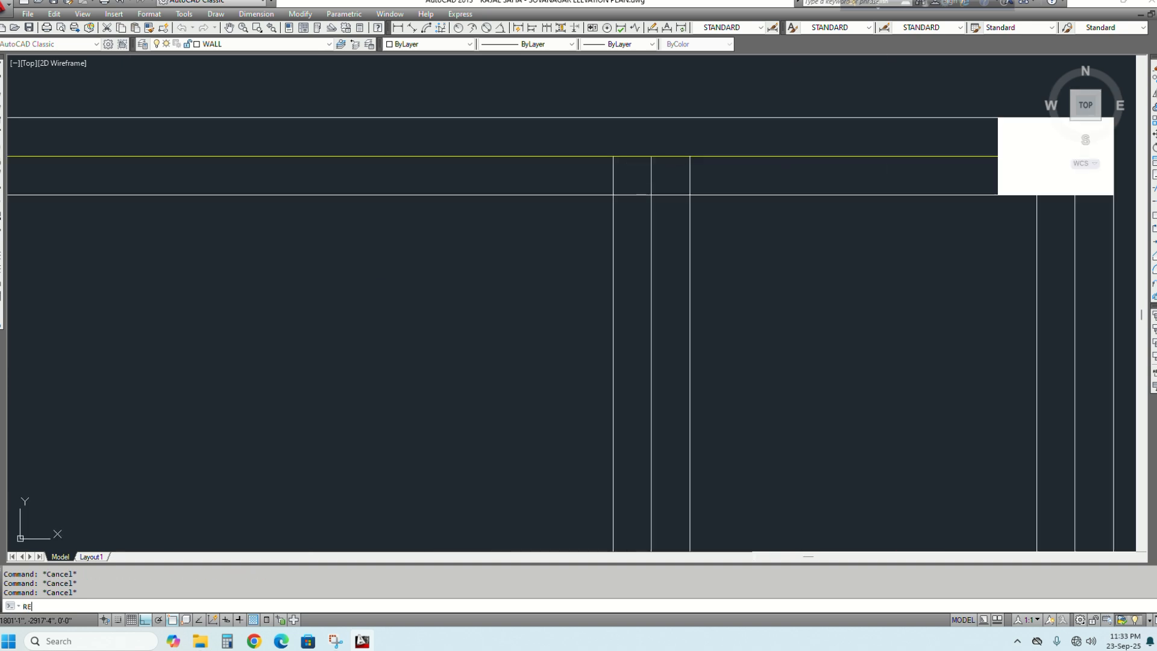
Regenerate the drawing display with RE
{"action": "type", "text": "RE"}
{"action": "key", "text": "space"}
{"action": "scroll", "coordinate": [643, 210], "scroll_direction": "down", "scroll_amount": 4}
{"action": "scroll", "coordinate": [642, 196], "scroll_direction": "up", "scroll_amount": 4}
Give the front beam's yellow middle line the dashed ACAD 3W100 linetype
{"action": "left_click", "coordinate": [550, 168]}
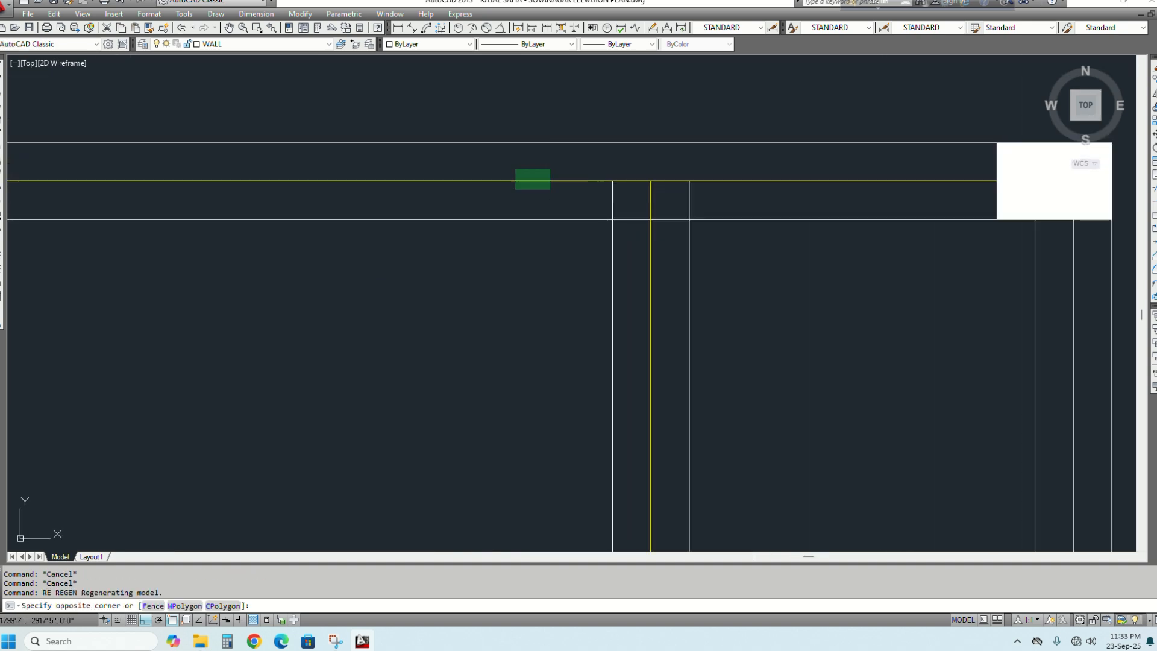
{"action": "left_click", "coordinate": [515, 189]}
{"action": "left_click", "coordinate": [543, 44]}
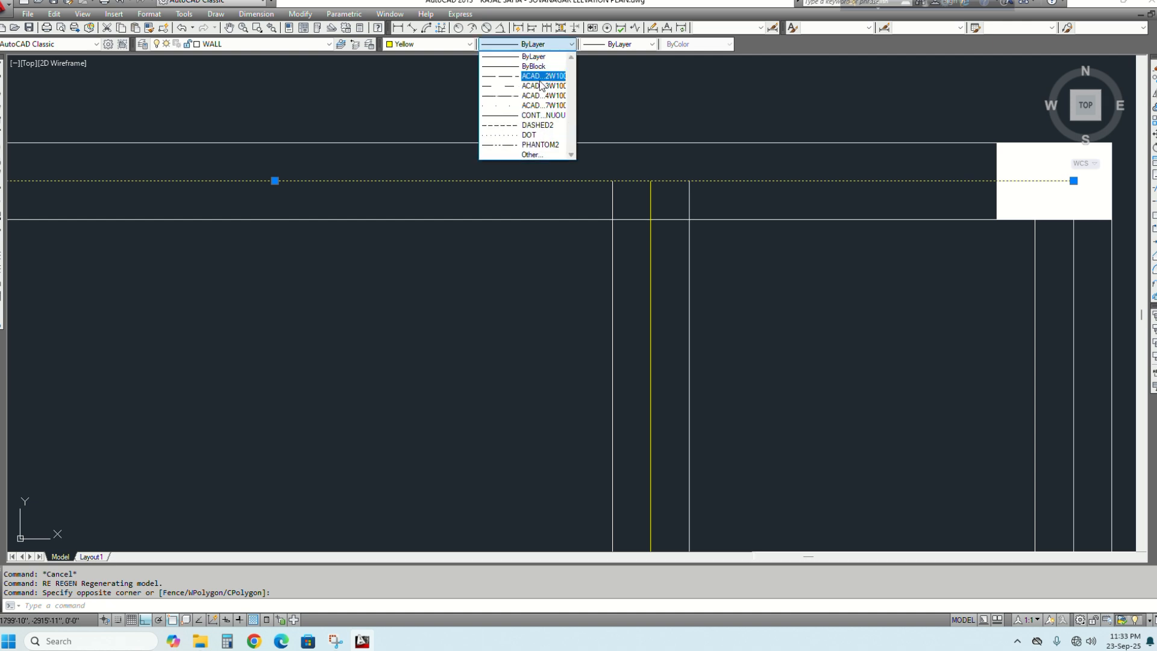
{"action": "left_click", "coordinate": [543, 86]}
{"action": "scroll", "coordinate": [524, 264], "scroll_direction": "down", "scroll_amount": 4}
{"action": "key", "text": "Escape"}
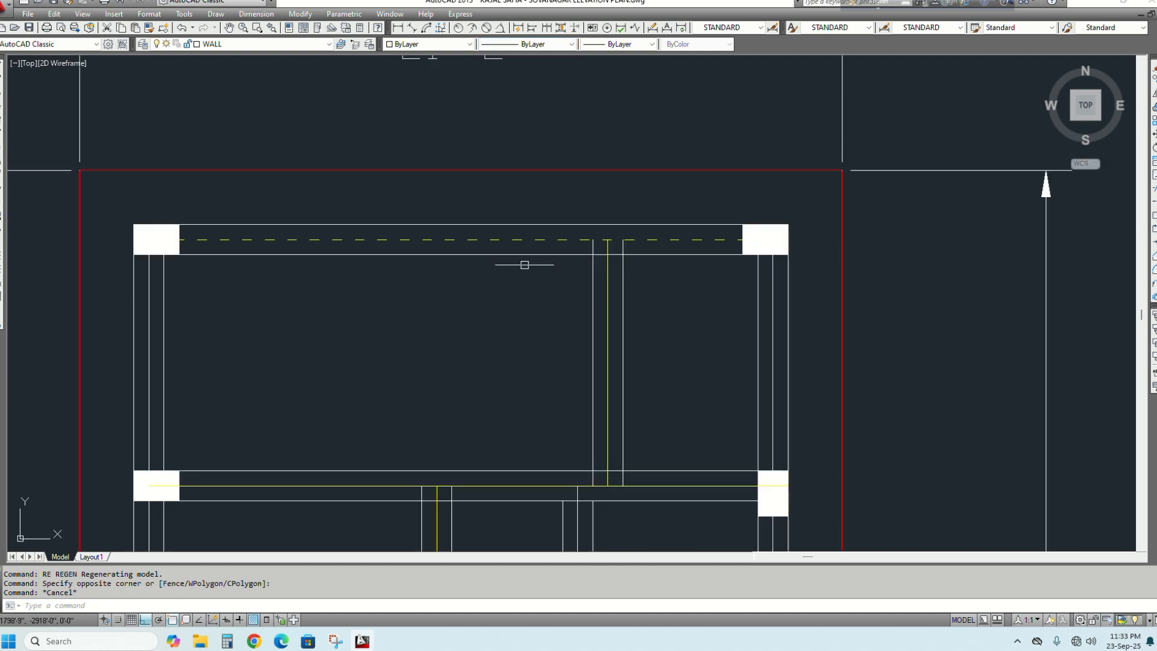
{"action": "scroll", "coordinate": [523, 260], "scroll_direction": "down", "scroll_amount": 2}
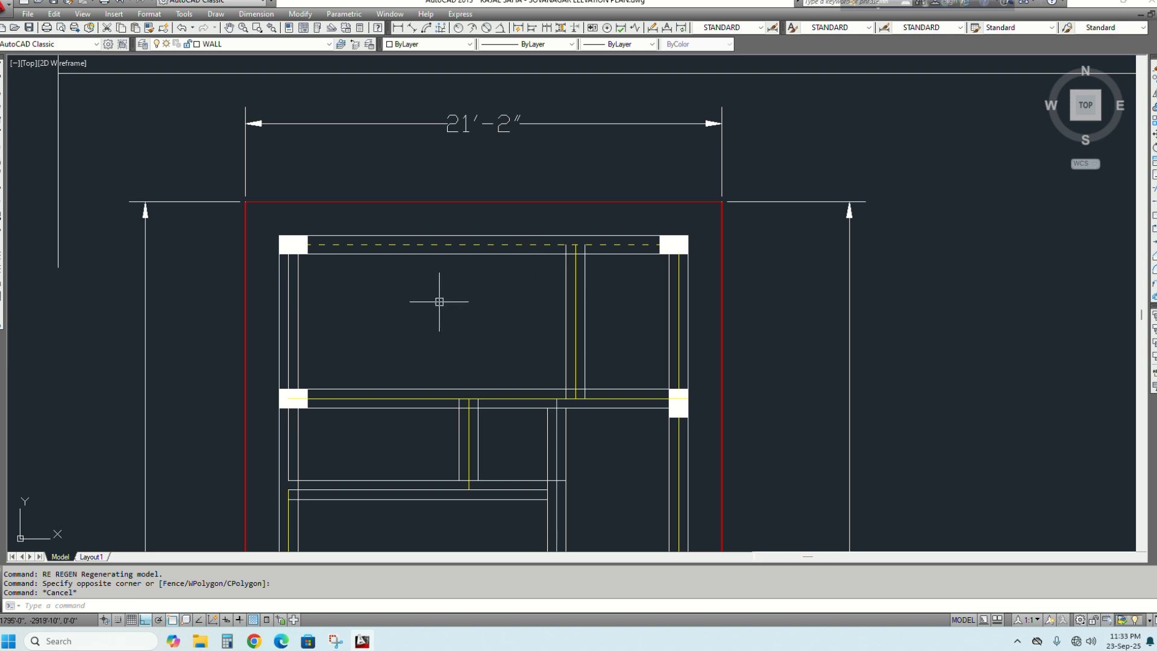
{"action": "scroll", "coordinate": [482, 319], "scroll_direction": "down", "scroll_amount": 2}
{"action": "scroll", "coordinate": [517, 335], "scroll_direction": "up", "scroll_amount": 7}
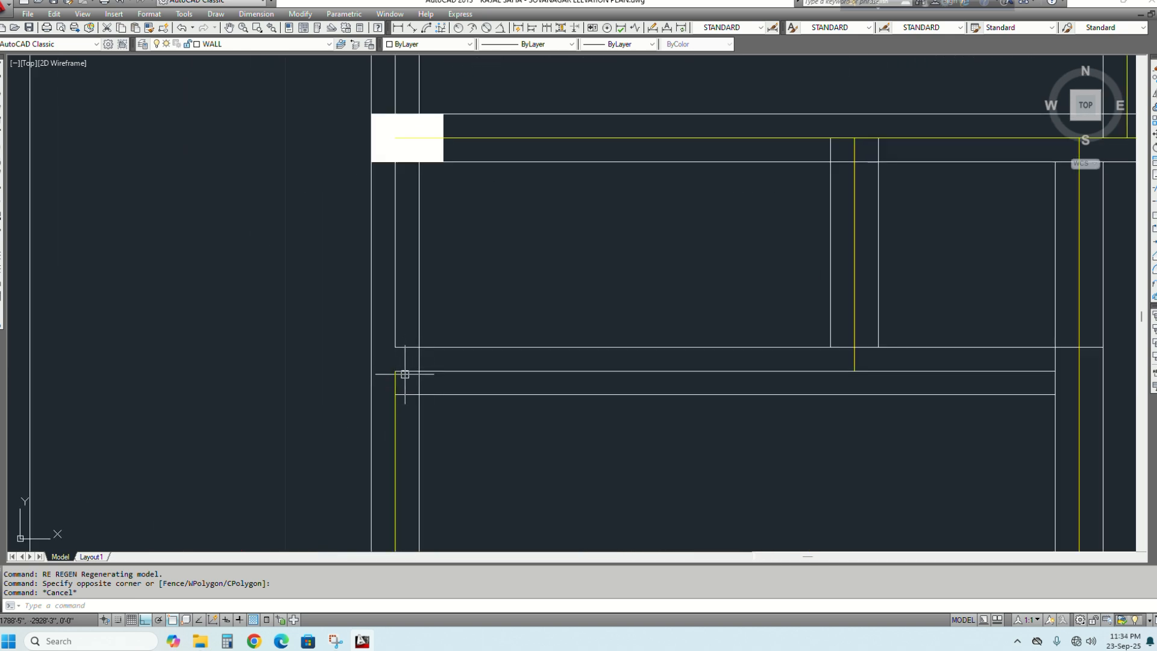
Erase the extra vertical wall line
{"action": "left_click", "coordinate": [404, 304]}
{"action": "left_click", "coordinate": [388, 290]}
{"action": "key", "text": "Delete"}
{"action": "scroll", "coordinate": [490, 315], "scroll_direction": "down", "scroll_amount": 2}
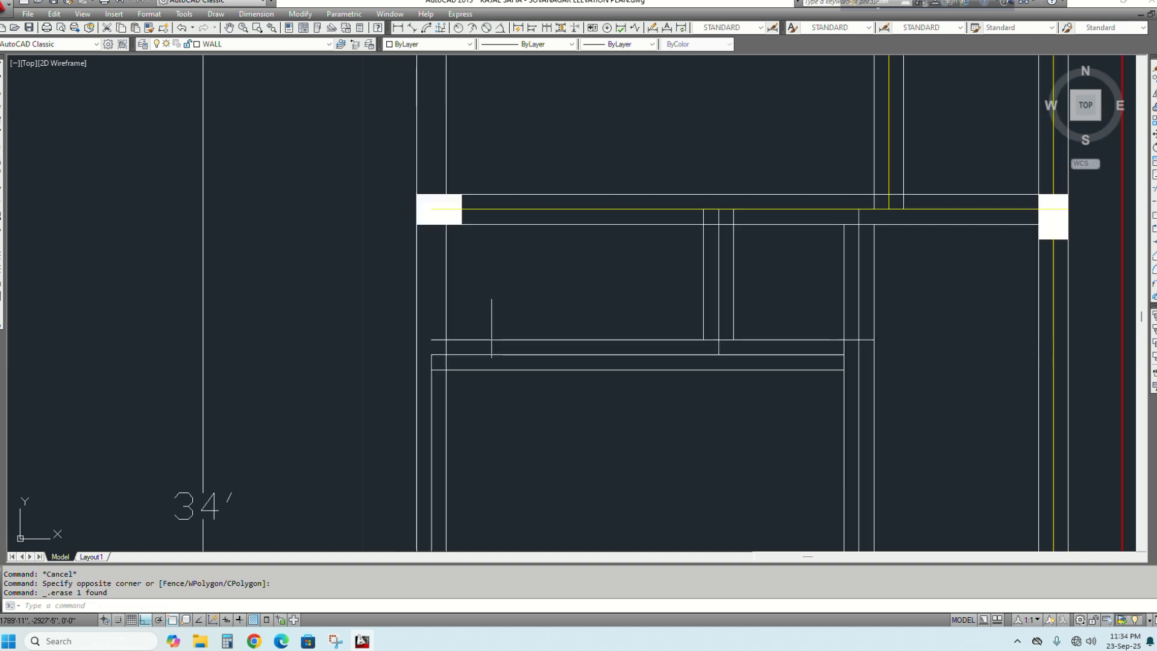
{"action": "scroll", "coordinate": [490, 284], "scroll_direction": "up", "scroll_amount": 1}
Fillet the yellow vertical line to the top wall line into a corner
{"action": "type", "text": "f"}
{"action": "key", "text": "Return"}
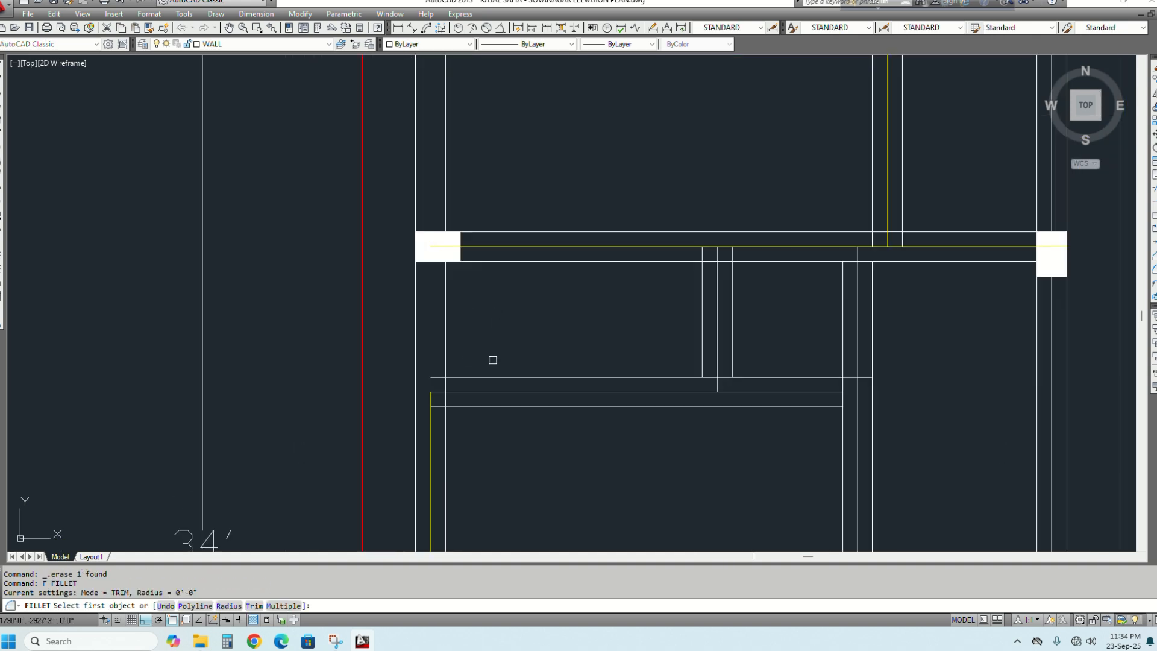
{"action": "left_click", "coordinate": [429, 441]}
{"action": "middle_click_drag", "start_coordinate": [513, 187], "coordinate": [508, 113]}
{"action": "left_click", "coordinate": [553, 153]}
{"action": "scroll", "coordinate": [491, 369], "scroll_direction": "down", "scroll_amount": 4}
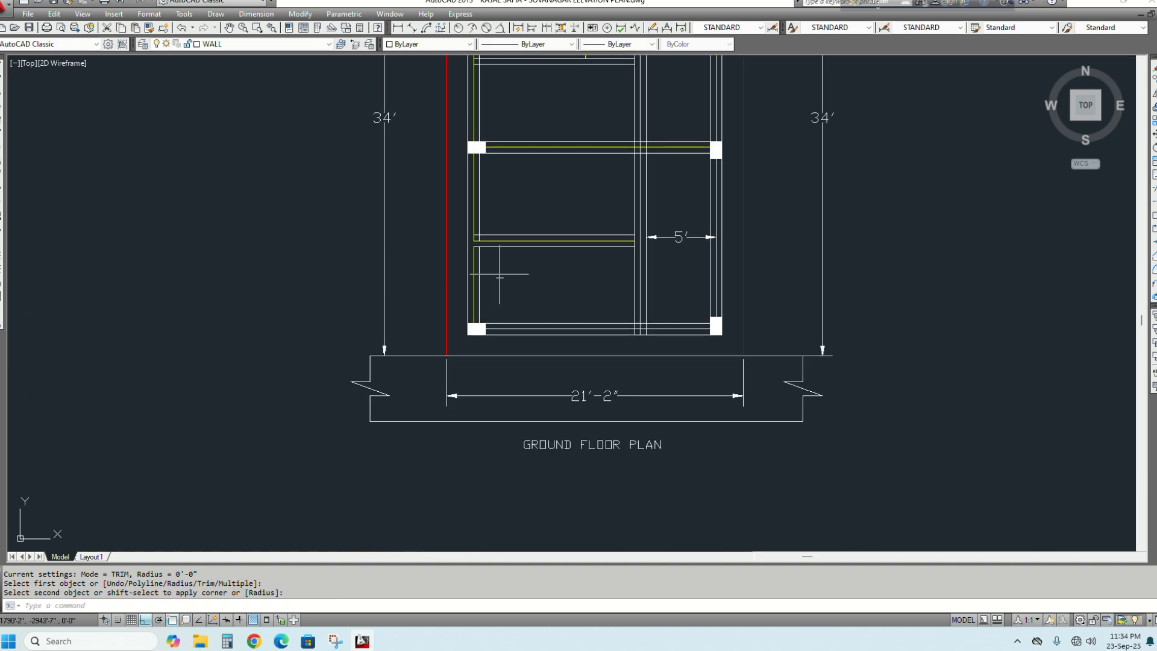
{"action": "scroll", "coordinate": [611, 314], "scroll_direction": "up", "scroll_amount": 4}
{"action": "key", "text": "Escape"}
Match properties from a yellow wall line onto the bottom wall's middle line
{"action": "type", "text": "MA"}
{"action": "key", "text": "Return"}
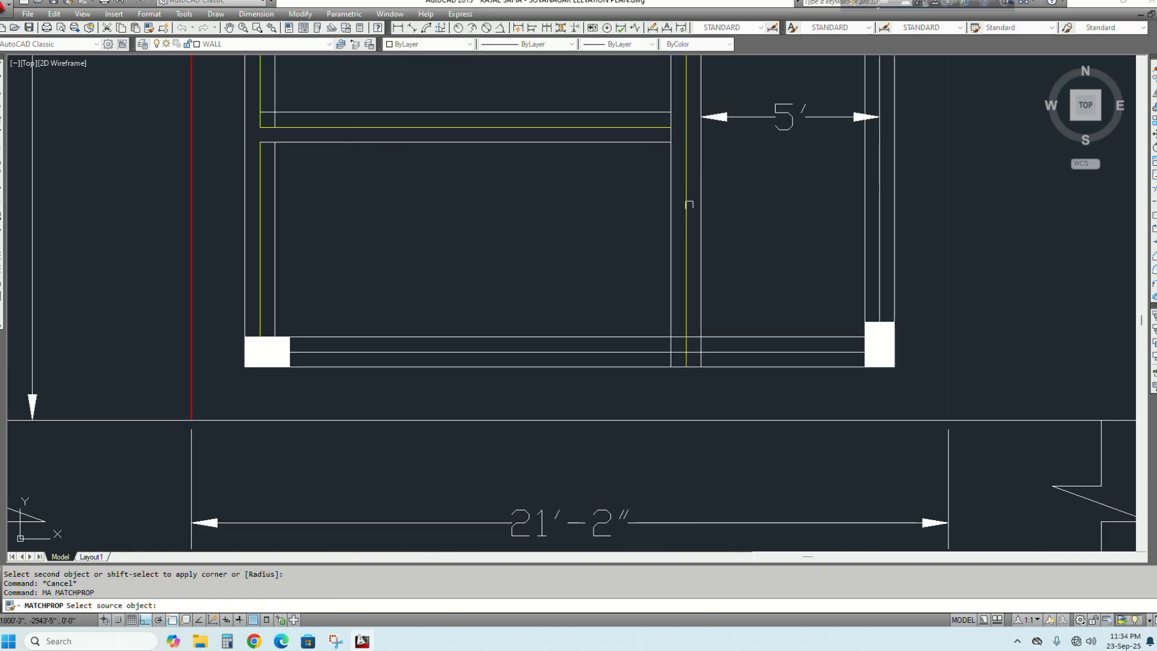
{"action": "left_click", "coordinate": [643, 128]}
{"action": "scroll", "coordinate": [633, 370], "scroll_direction": "up", "scroll_amount": 4}
{"action": "left_click", "coordinate": [647, 332]}
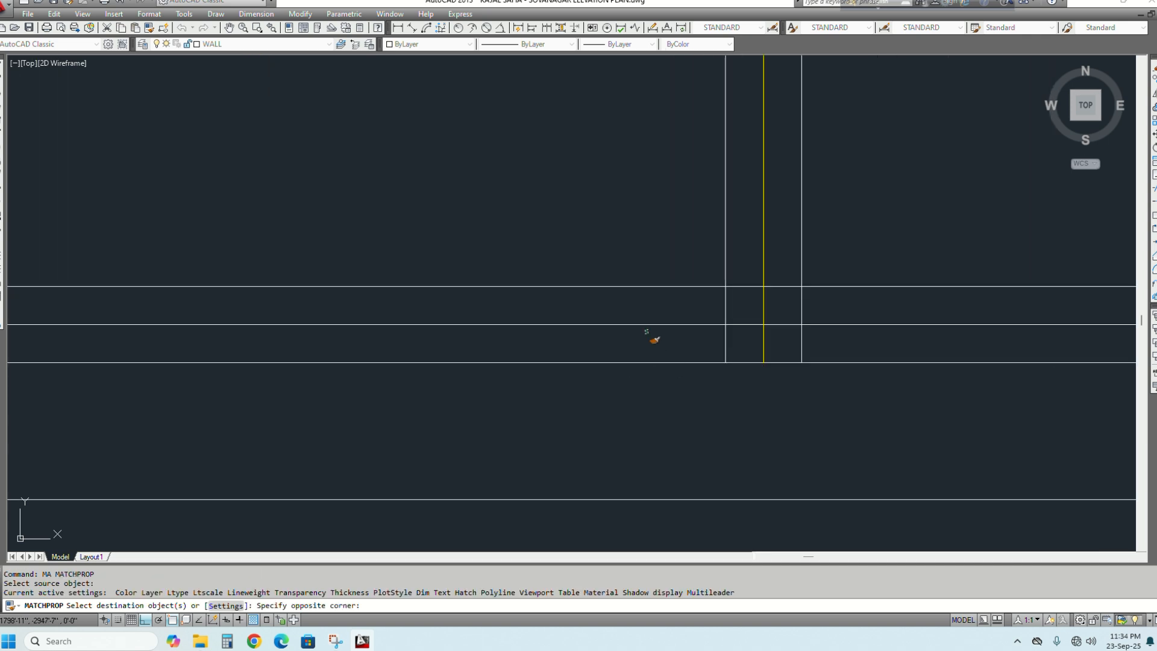
{"action": "left_click", "coordinate": [628, 320]}
{"action": "key", "text": "Return"}
{"action": "scroll", "coordinate": [663, 324], "scroll_direction": "down", "scroll_amount": 4}
{"action": "scroll", "coordinate": [664, 324], "scroll_direction": "down", "scroll_amount": 3}
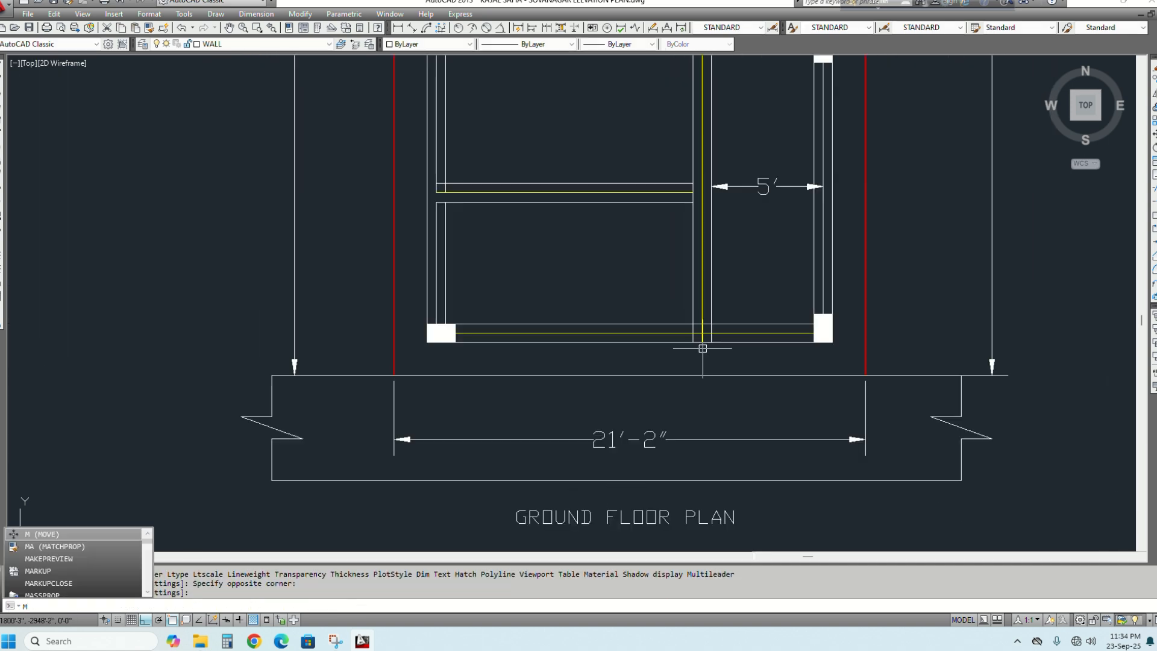
Erase the interior 5' dimension
{"action": "key", "text": "Escape"}
{"action": "scroll", "coordinate": [664, 325], "scroll_direction": "down", "scroll_amount": 4}
{"action": "scroll", "coordinate": [723, 271], "scroll_direction": "up", "scroll_amount": 4}
{"action": "left_click", "coordinate": [728, 249]}
{"action": "left_click", "coordinate": [709, 312]}
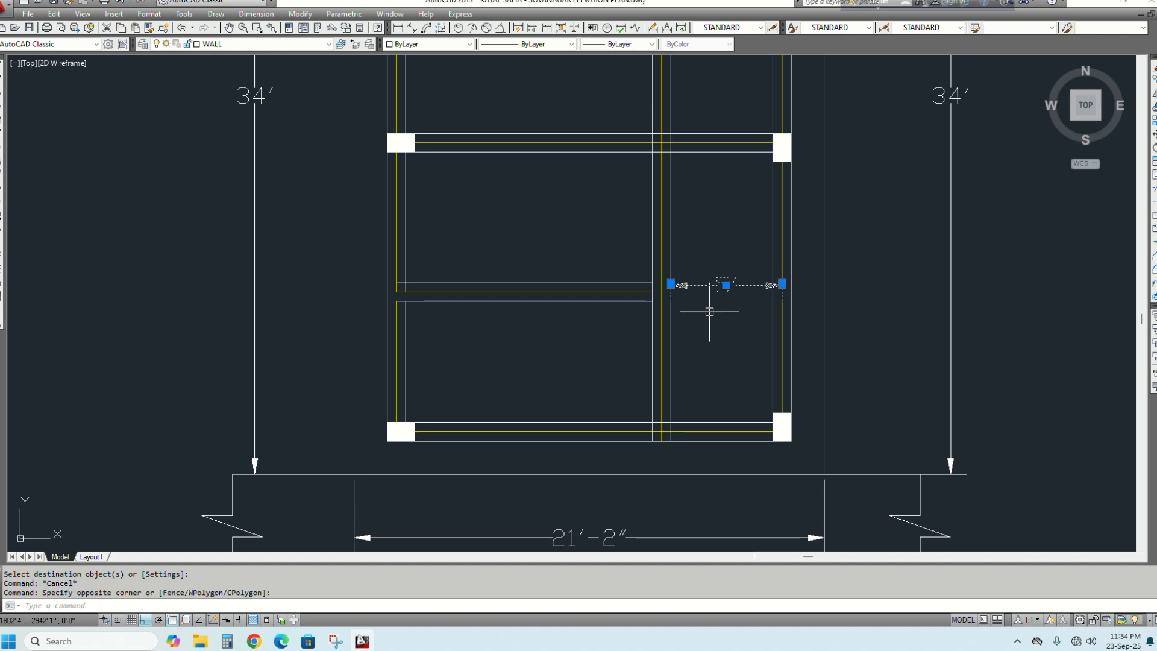
{"action": "key", "text": "Delete"}
Bring the ground floor plan copy into view and begin a linear dimension
{"action": "scroll", "coordinate": [670, 345], "scroll_direction": "down", "scroll_amount": 3}
{"action": "middle_click_drag", "start_coordinate": [626, 252], "coordinate": [599, 450]}
{"action": "middle_click_drag", "start_coordinate": [529, 282], "coordinate": [533, 351]}
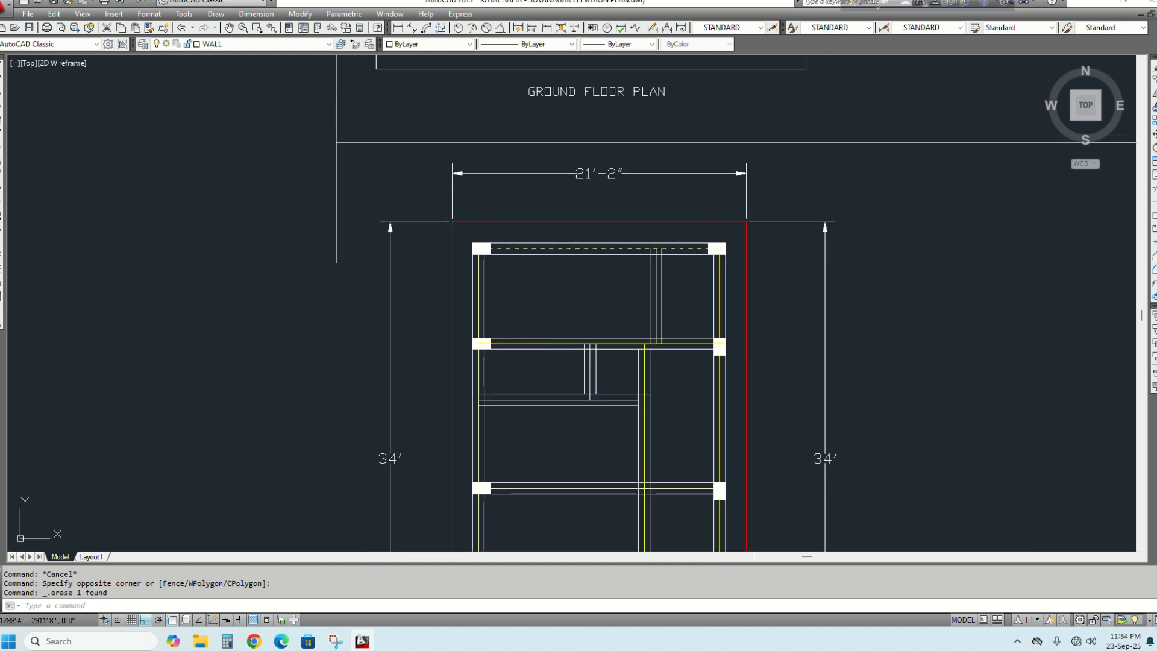
{"action": "left_click", "coordinate": [398, 28]}
Dimension 17'-4" between the top-left and top-right columns, placed above them
{"action": "scroll", "coordinate": [482, 254], "scroll_direction": "up", "scroll_amount": 3}
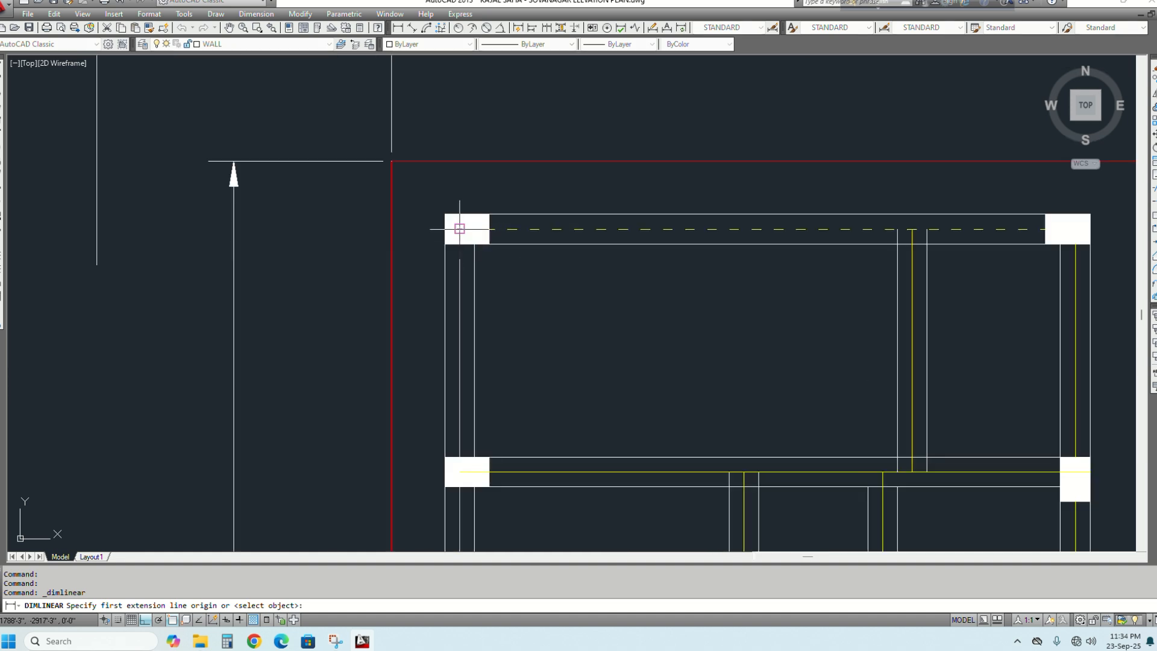
{"action": "left_click", "coordinate": [459, 228]}
{"action": "middle_click_drag", "start_coordinate": [813, 268], "coordinate": [749, 270]}
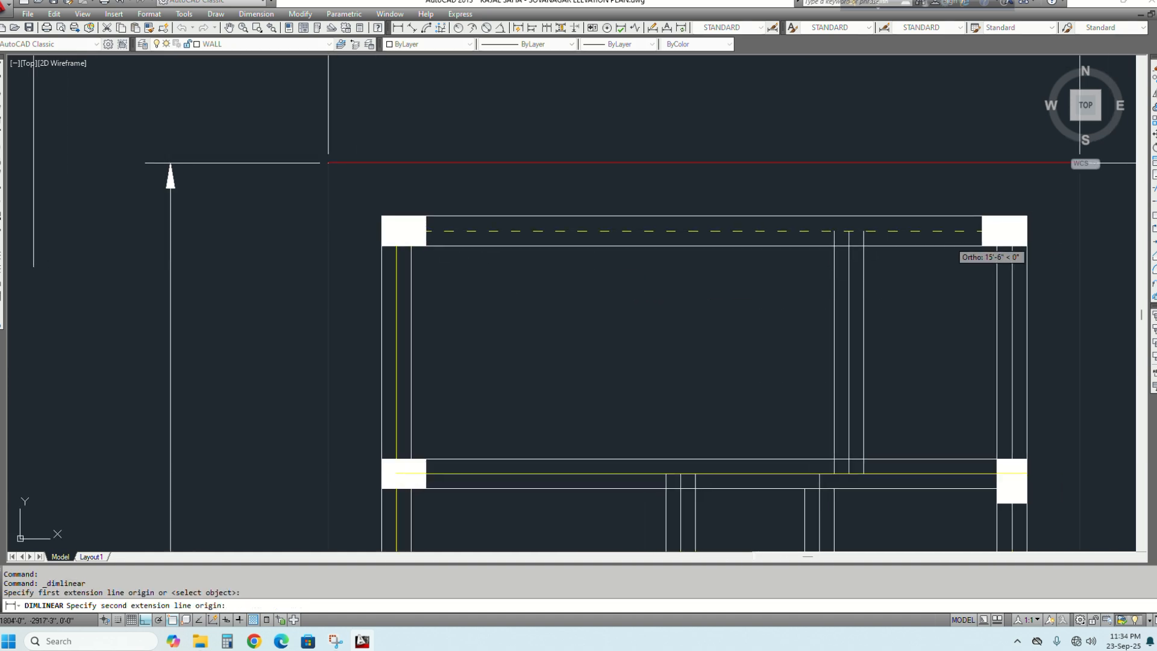
{"action": "left_click", "coordinate": [1011, 231]}
{"action": "scroll", "coordinate": [930, 181], "scroll_direction": "down", "scroll_amount": 2}
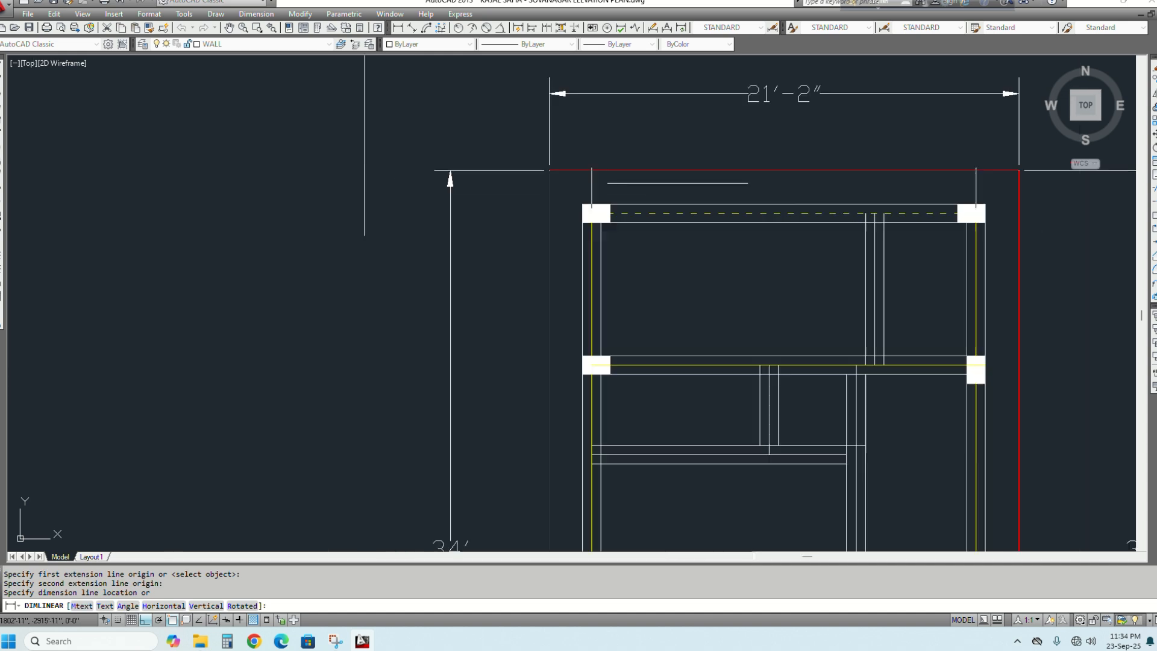
{"action": "left_click", "coordinate": [967, 140]}
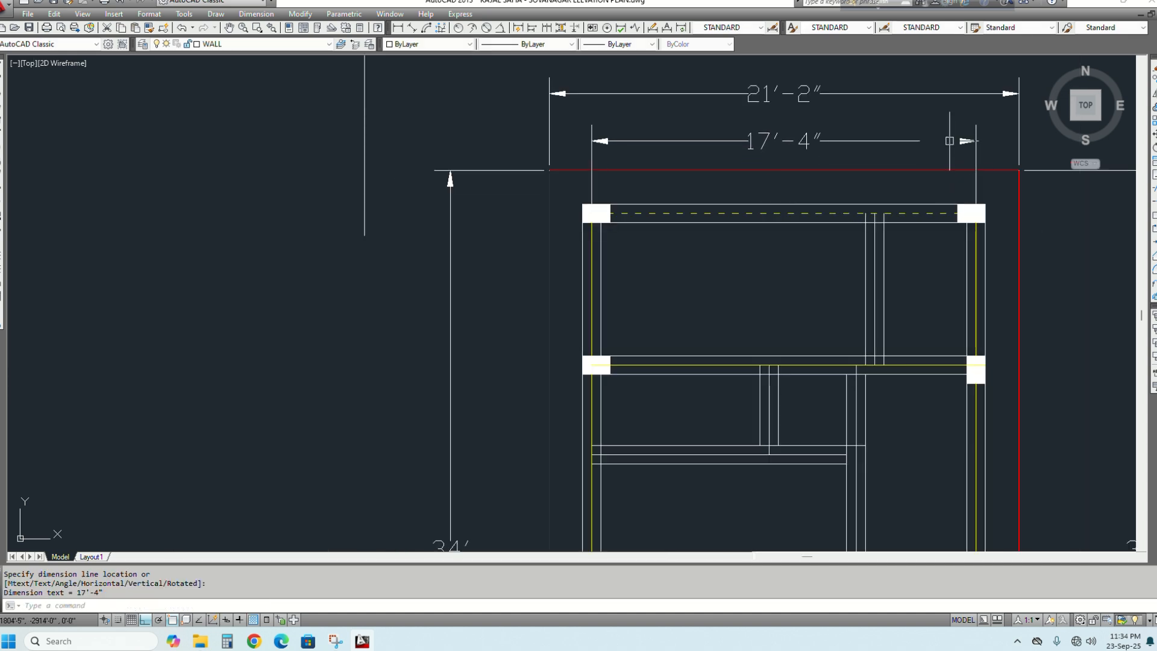
{"action": "scroll", "coordinate": [744, 211], "scroll_direction": "down", "scroll_amount": 4}
{"action": "scroll", "coordinate": [763, 241], "scroll_direction": "up", "scroll_amount": 4}
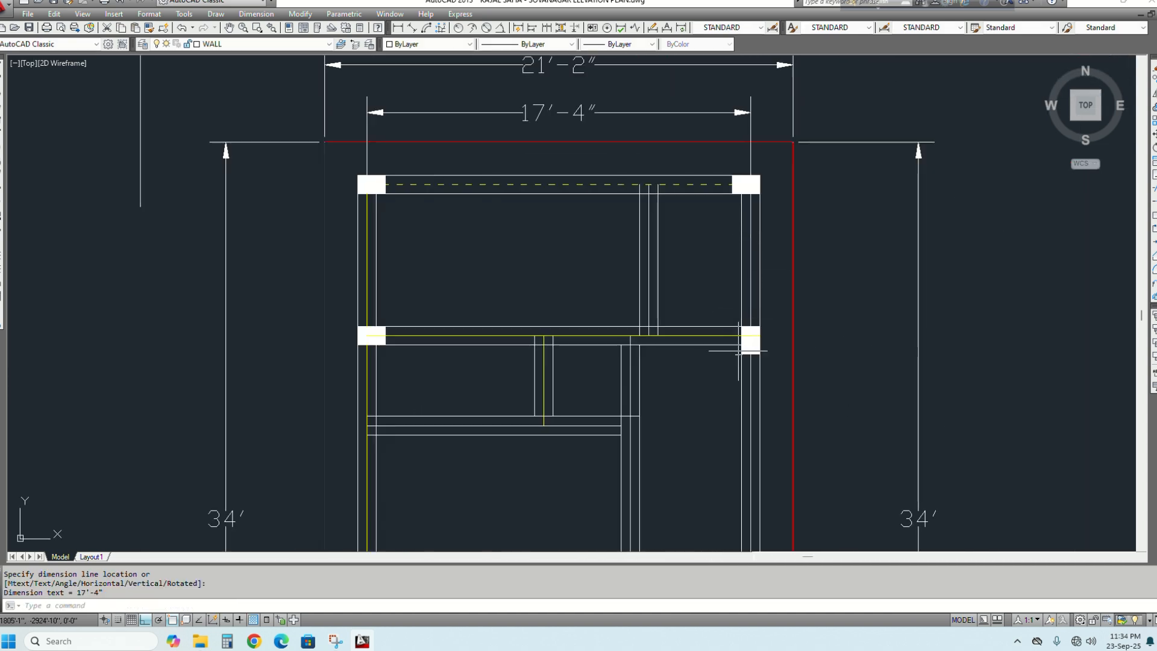
{"action": "scroll", "coordinate": [738, 352], "scroll_direction": "up", "scroll_amount": 3}
{"action": "scroll", "coordinate": [765, 322], "scroll_direction": "down", "scroll_amount": 3}
Add the 6'-10" and 10'-5" linear dimensions between the right-side columns
{"action": "key", "text": "space"}
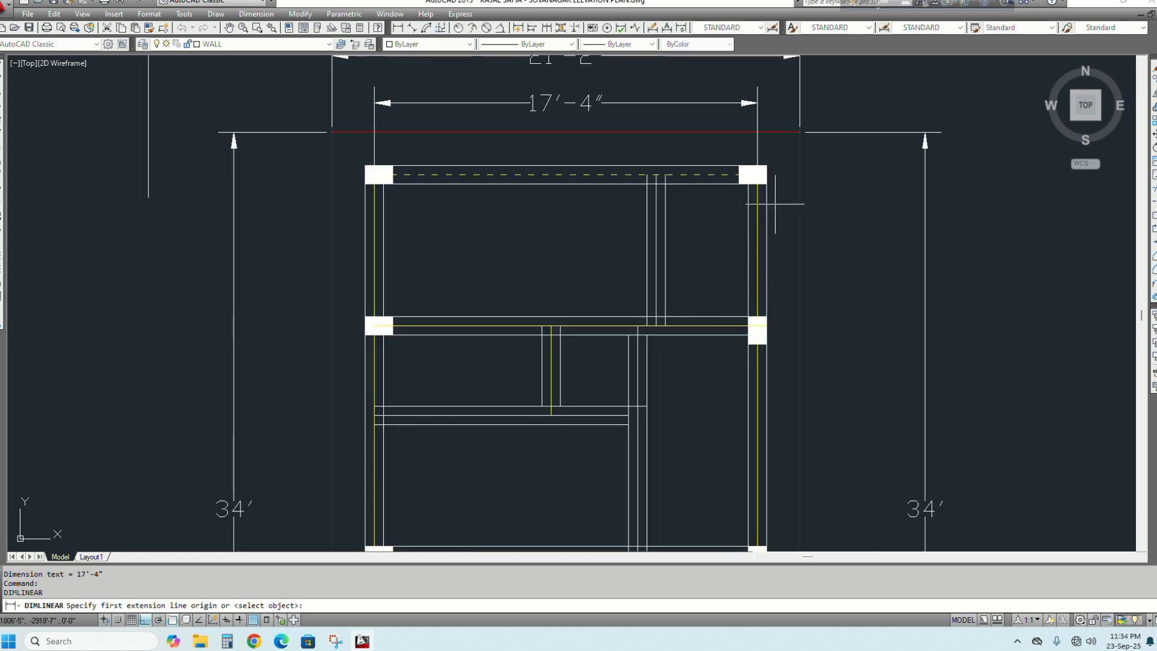
{"action": "left_click", "coordinate": [758, 174]}
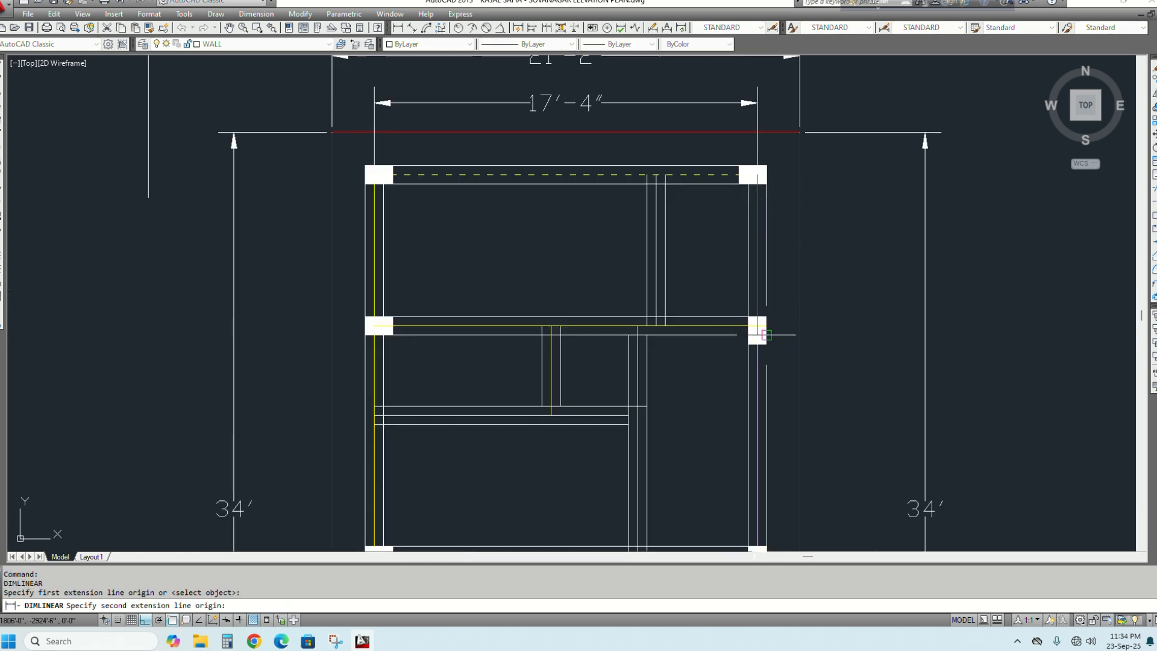
{"action": "scroll", "coordinate": [753, 326], "scroll_direction": "up", "scroll_amount": 2}
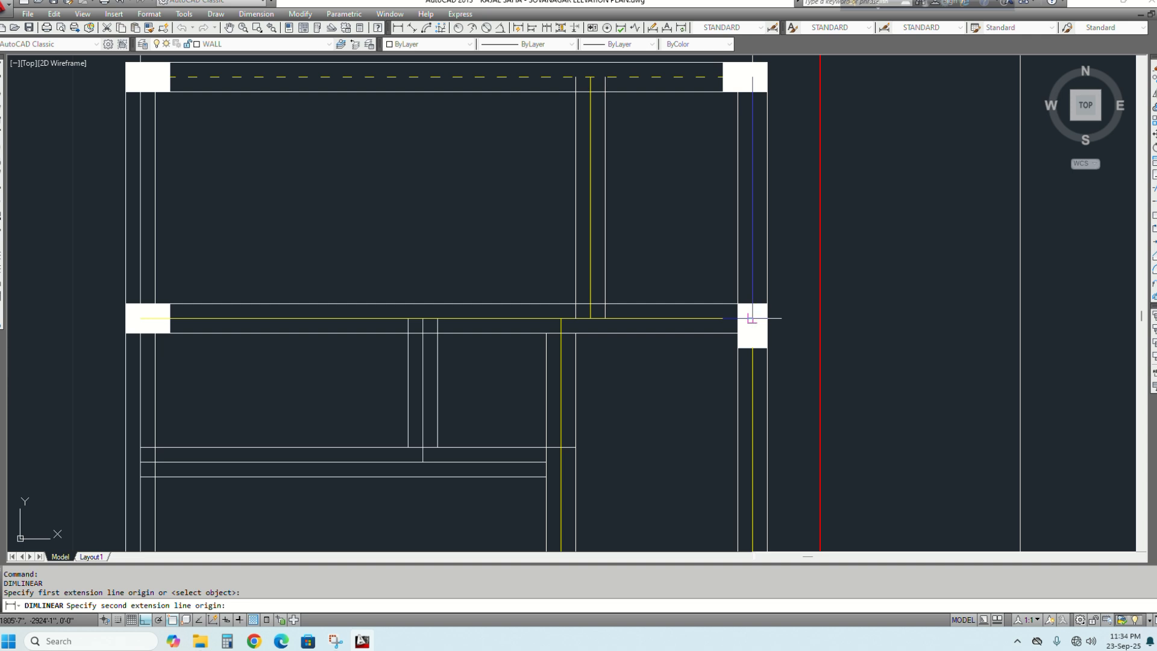
{"action": "left_click", "coordinate": [751, 318]}
{"action": "scroll", "coordinate": [808, 306], "scroll_direction": "down", "scroll_amount": 3}
{"action": "left_click", "coordinate": [834, 299]}
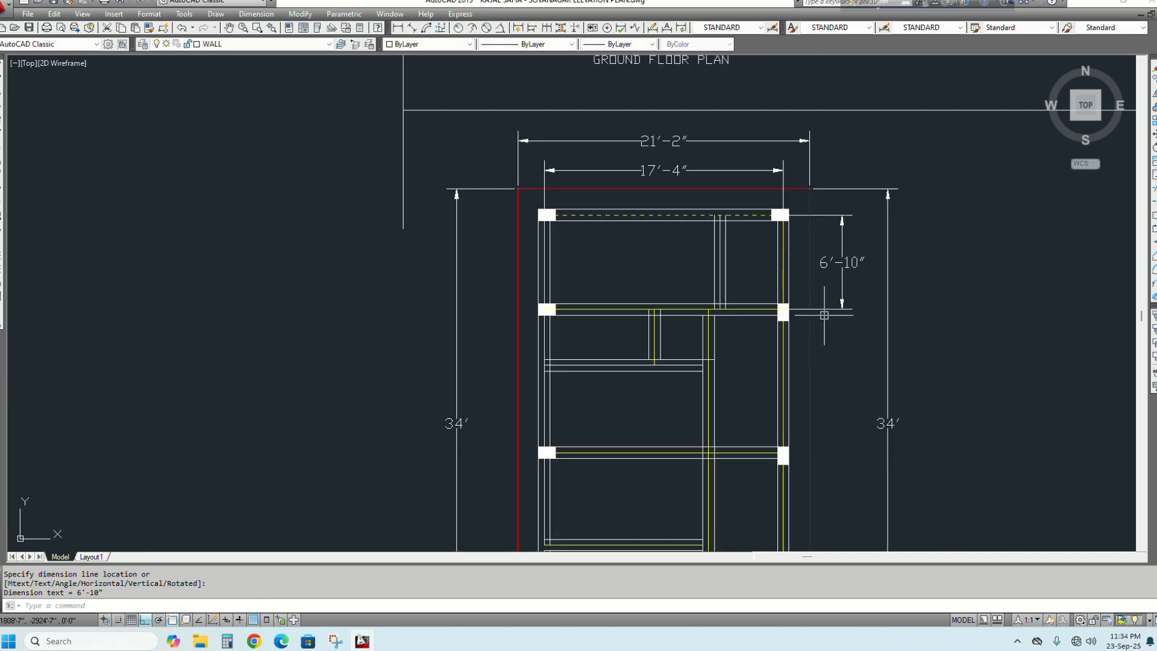
{"action": "scroll", "coordinate": [796, 319], "scroll_direction": "up", "scroll_amount": 3}
{"action": "key", "text": "Return"}
{"action": "left_click", "coordinate": [752, 301]}
{"action": "scroll", "coordinate": [751, 303], "scroll_direction": "down", "scroll_amount": 3}
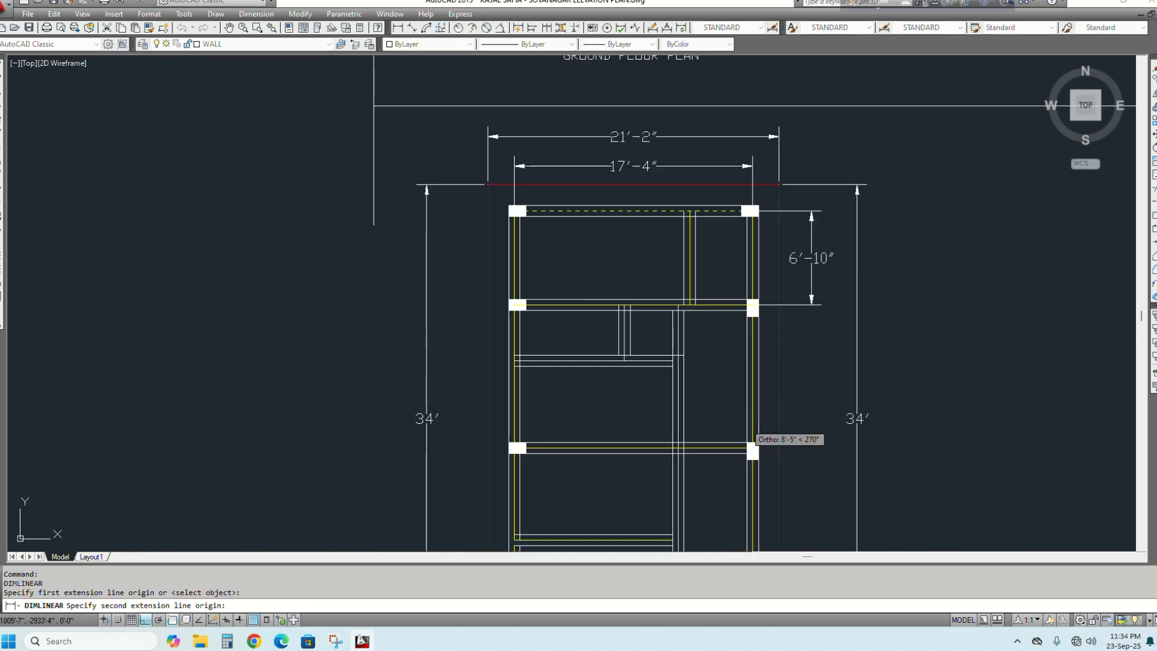
{"action": "scroll", "coordinate": [760, 448], "scroll_direction": "up", "scroll_amount": 3}
{"action": "left_click", "coordinate": [745, 438]}
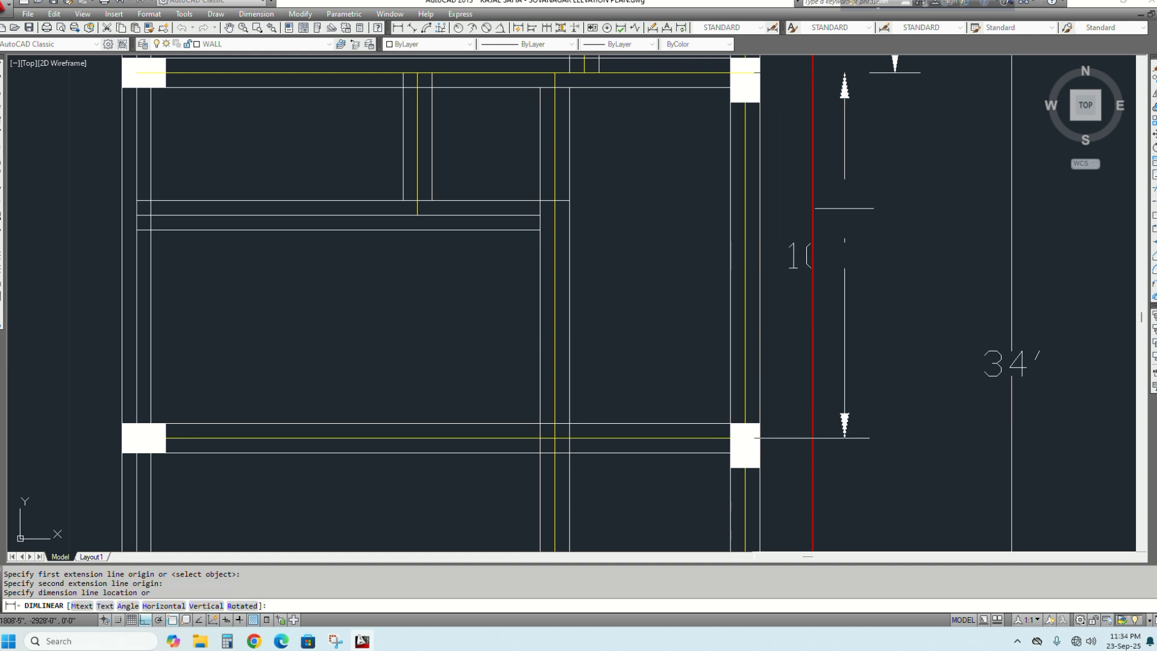
{"action": "left_click", "coordinate": [892, 253]}
{"action": "scroll", "coordinate": [699, 202], "scroll_direction": "down", "scroll_amount": 3}
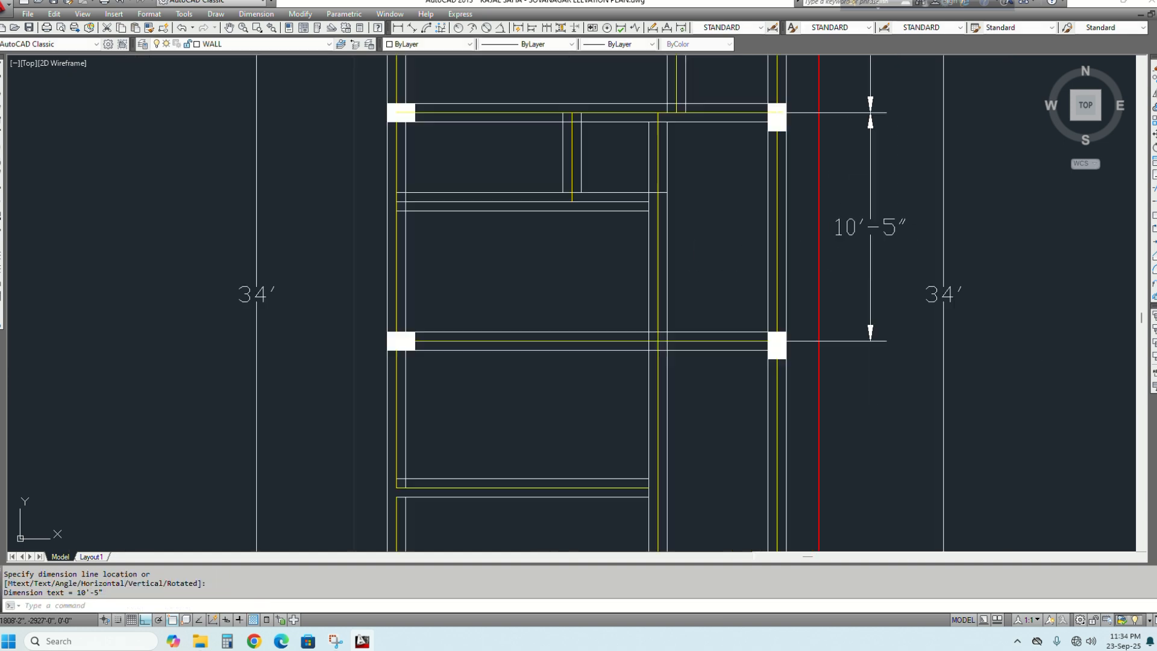
{"action": "middle_click_drag", "start_coordinate": [706, 322], "coordinate": [646, 276]}
Dimension 13' from the third right column to the bottom-right column
{"action": "key", "text": "space"}
{"action": "scroll", "coordinate": [735, 243], "scroll_direction": "up", "scroll_amount": 4}
{"action": "left_click", "coordinate": [726, 223]}
{"action": "scroll", "coordinate": [726, 224], "scroll_direction": "down", "scroll_amount": 4}
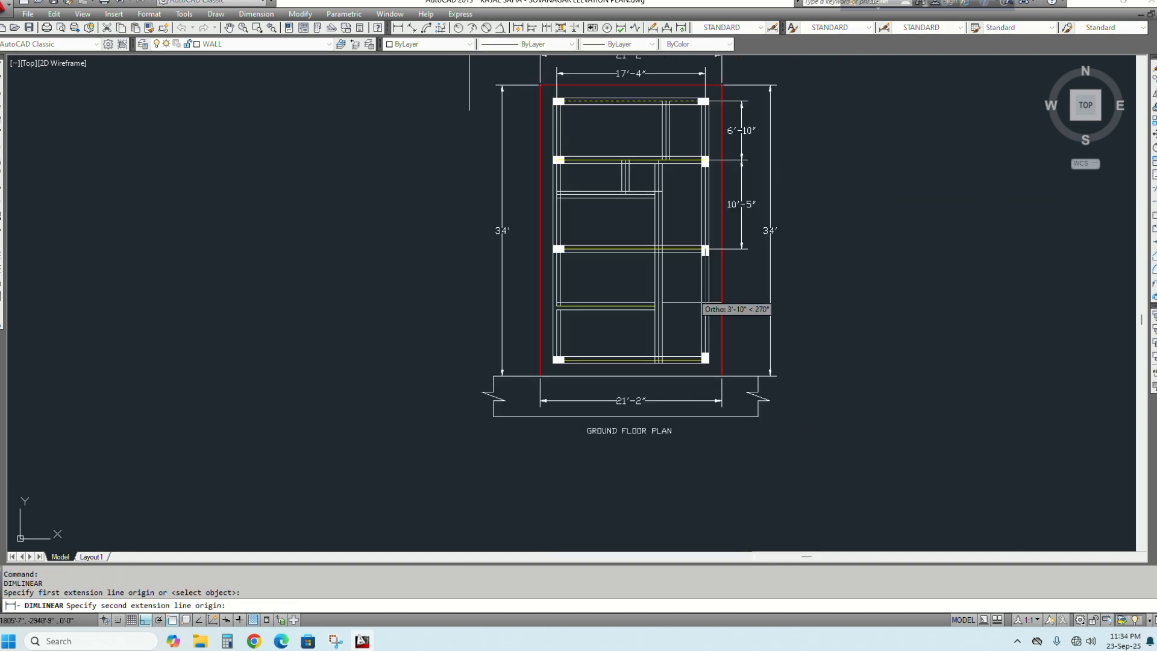
{"action": "scroll", "coordinate": [710, 305], "scroll_direction": "up", "scroll_amount": 4}
{"action": "left_click", "coordinate": [778, 400]}
{"action": "scroll", "coordinate": [777, 401], "scroll_direction": "down", "scroll_amount": 4}
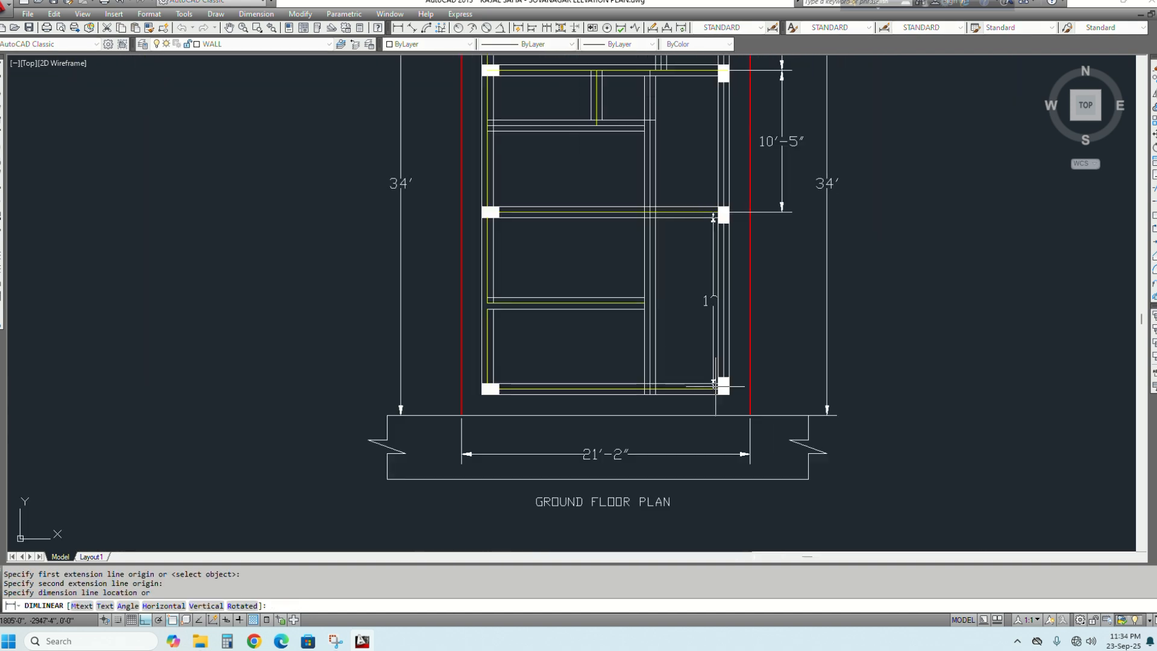
{"action": "scroll", "coordinate": [801, 231], "scroll_direction": "up", "scroll_amount": 5}
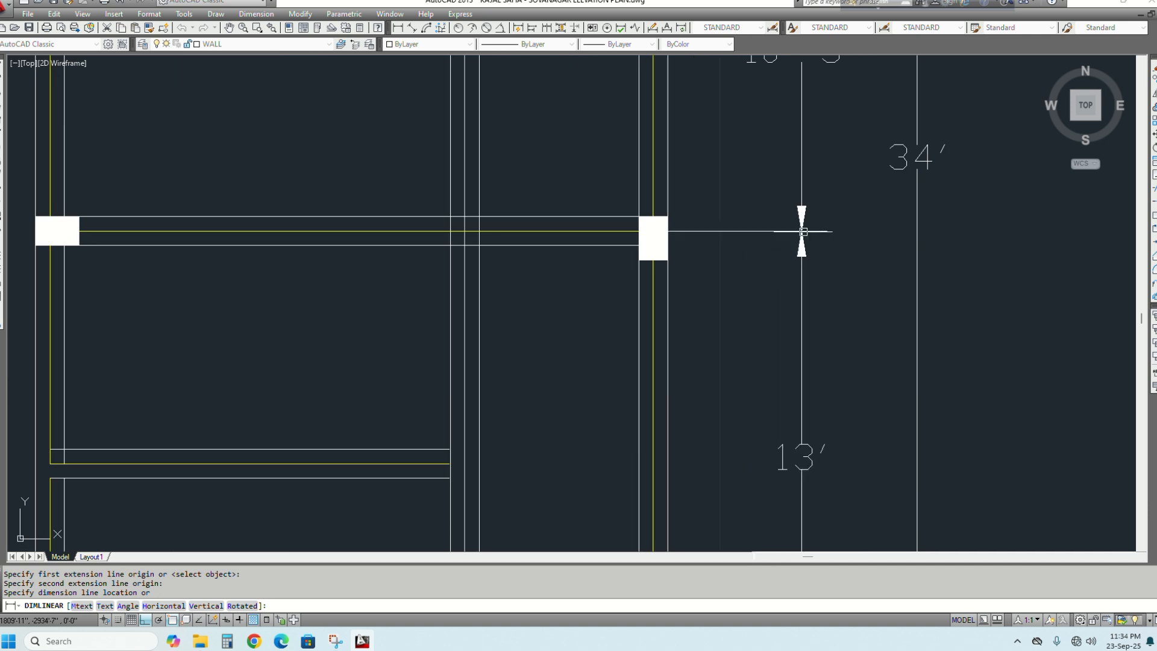
{"action": "left_click", "coordinate": [801, 231]}
{"action": "scroll", "coordinate": [729, 292], "scroll_direction": "down", "scroll_amount": 4}
{"action": "scroll", "coordinate": [731, 120], "scroll_direction": "up", "scroll_amount": 5}
Add the top-right 1'-11" dimension and pick points for the bottom-right 1'-11" offset
{"action": "key", "text": "Return"}
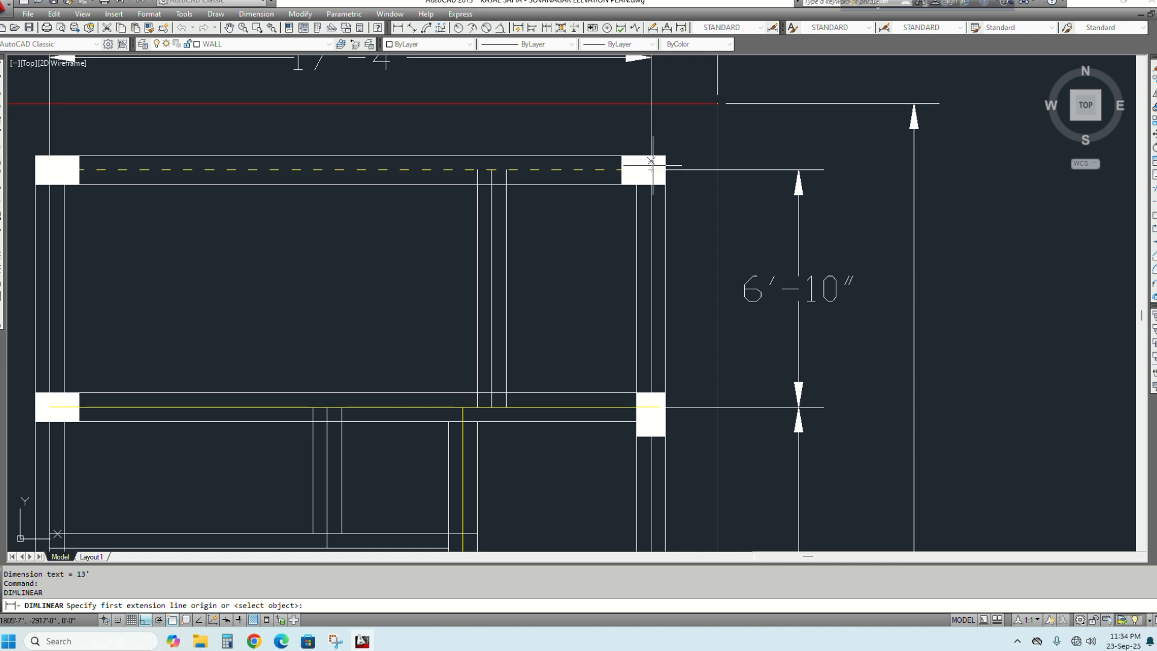
{"action": "left_click", "coordinate": [651, 169]}
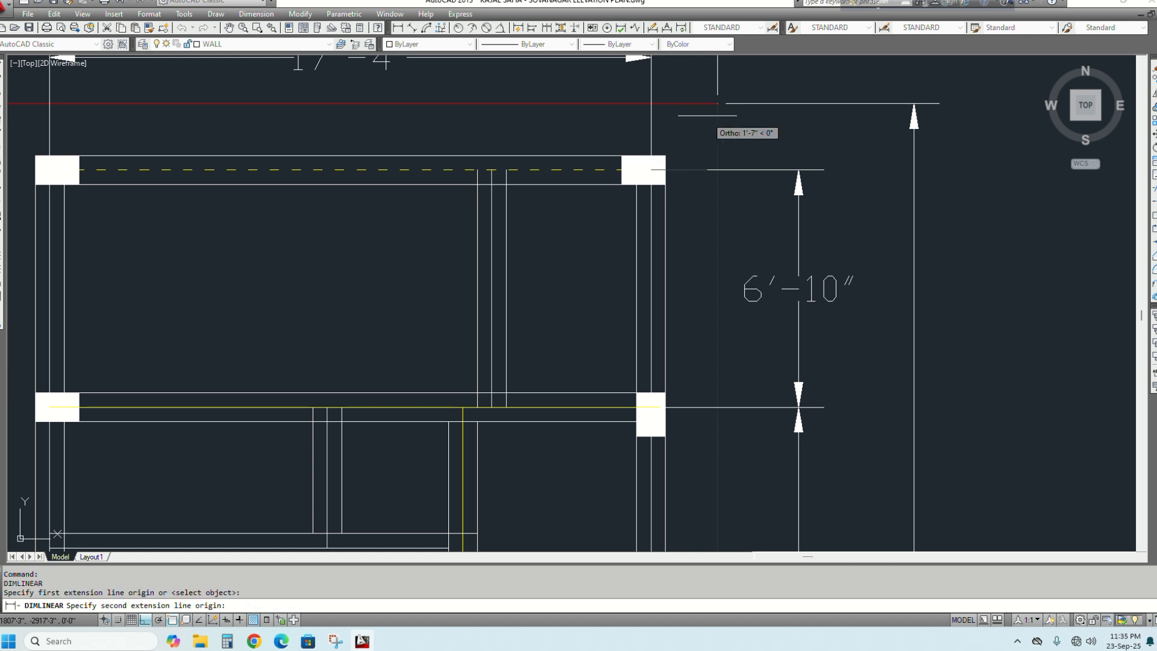
{"action": "left_click", "coordinate": [717, 103]}
{"action": "left_click", "coordinate": [798, 97]}
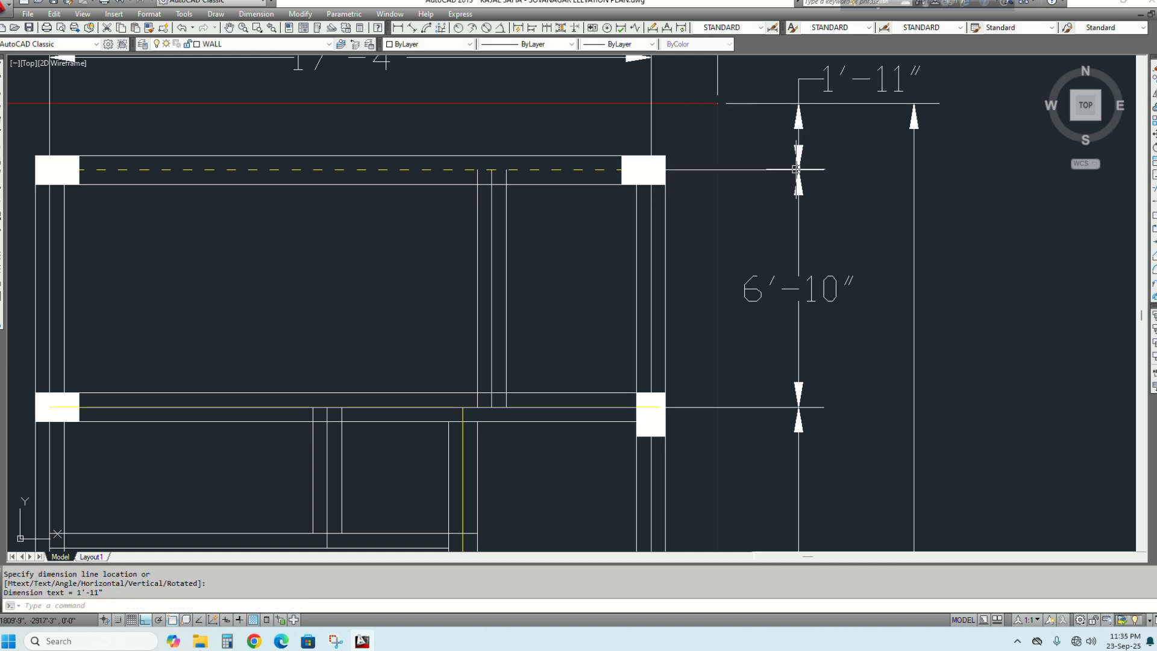
{"action": "scroll", "coordinate": [754, 181], "scroll_direction": "down", "scroll_amount": 4}
{"action": "scroll", "coordinate": [661, 326], "scroll_direction": "up", "scroll_amount": 5}
{"action": "key", "text": "Return"}
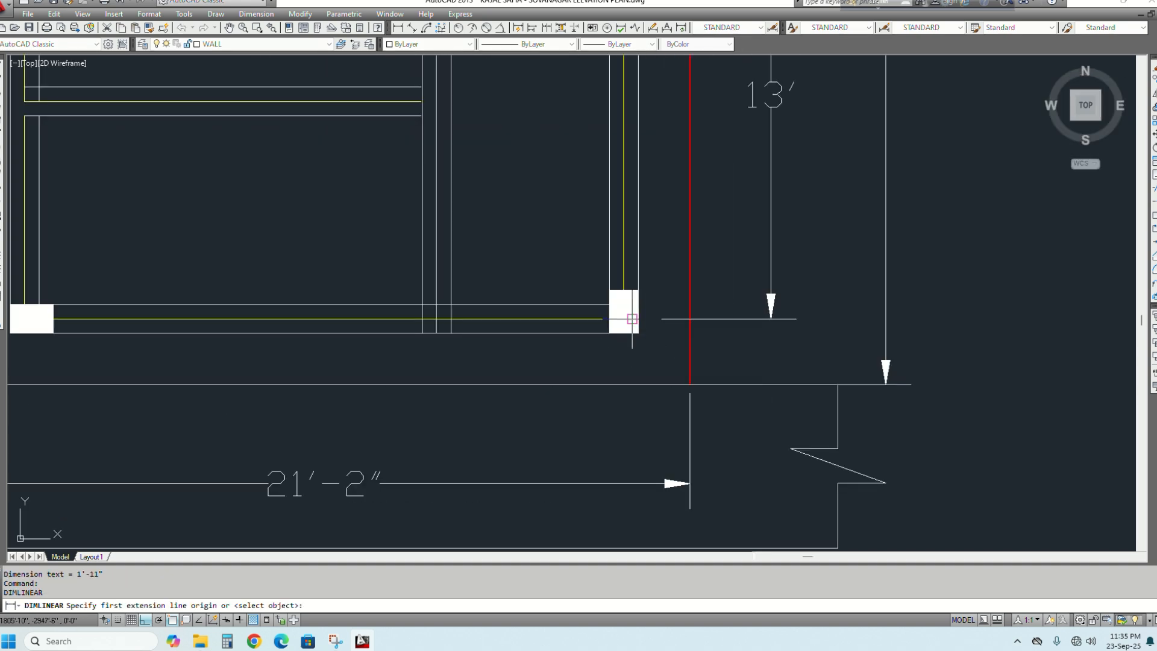
{"action": "left_click", "coordinate": [624, 319]}
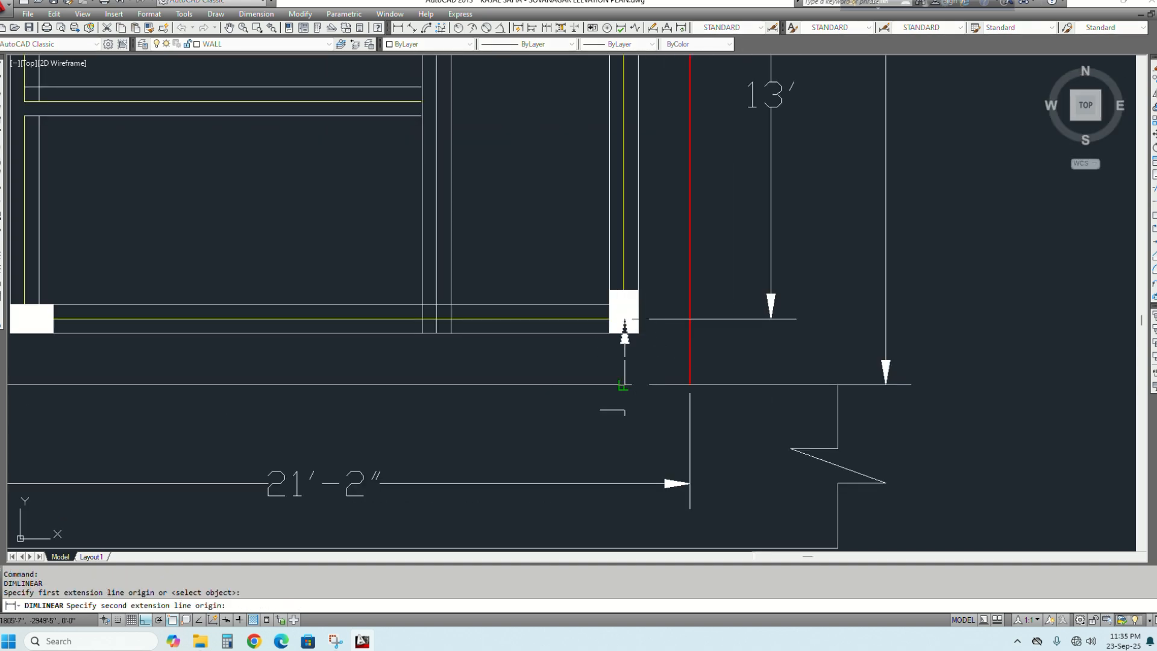
{"action": "left_click", "coordinate": [622, 384]}
Select the bottom 1'-11" dimension and try repositioning its text, then cancel
{"action": "scroll", "coordinate": [732, 431], "scroll_direction": "up", "scroll_amount": 4}
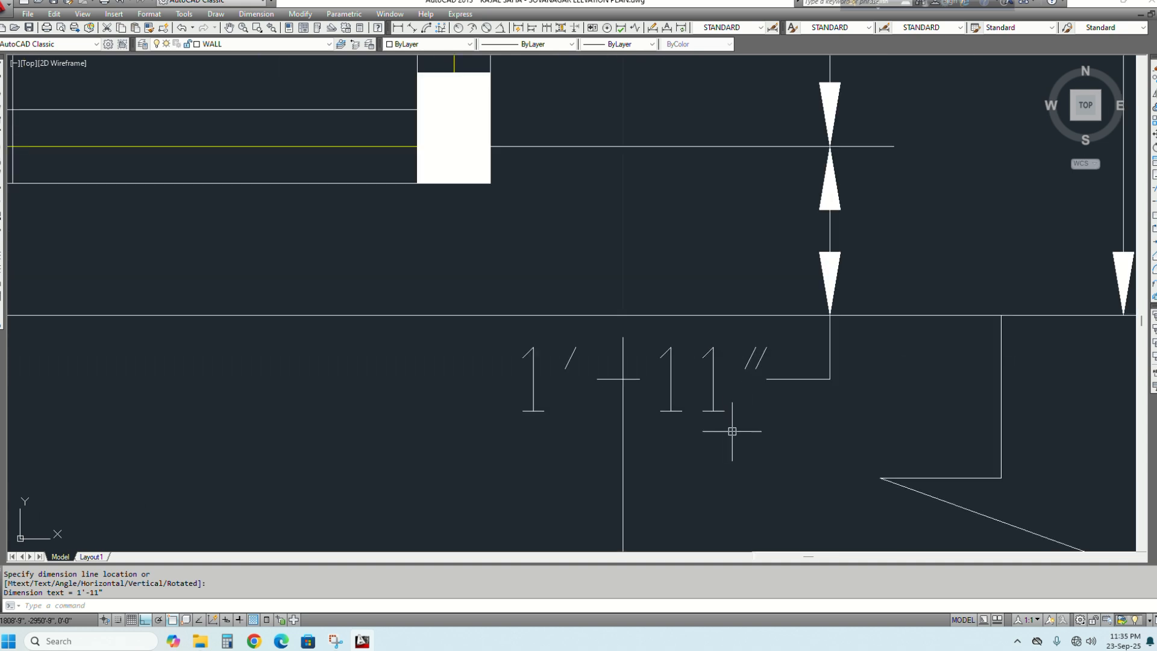
{"action": "double_click", "coordinate": [745, 430]}
{"action": "left_click", "coordinate": [697, 394]}
{"action": "left_click", "coordinate": [727, 434]}
{"action": "left_click", "coordinate": [721, 428]}
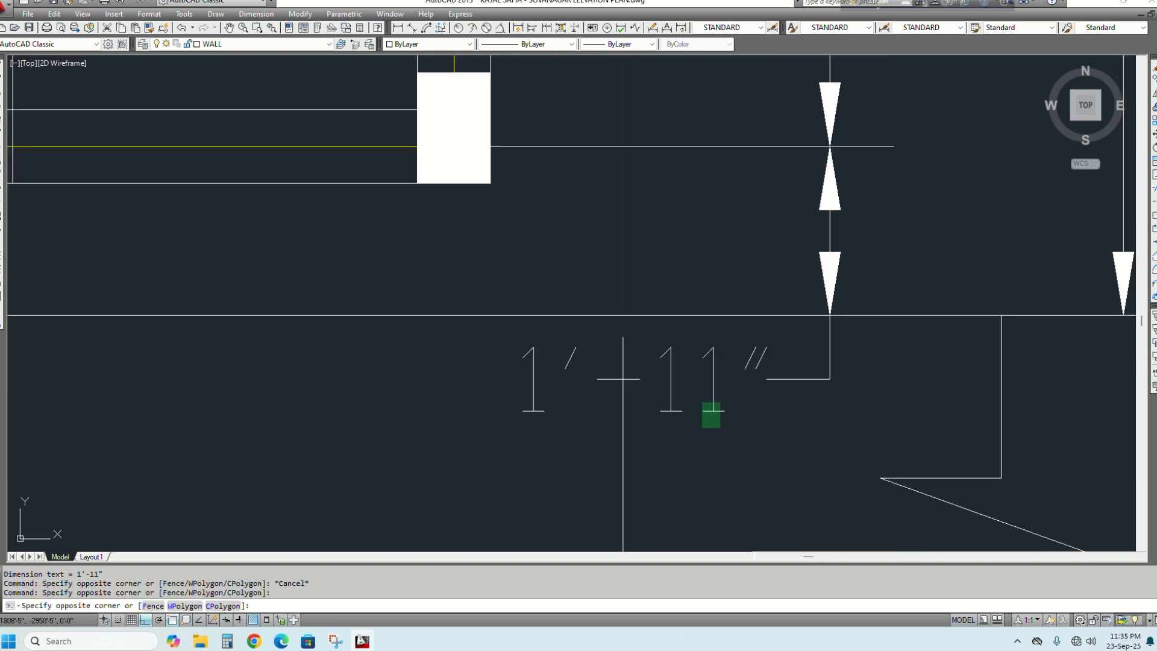
{"action": "left_click", "coordinate": [702, 402]}
{"action": "left_click", "coordinate": [644, 379]}
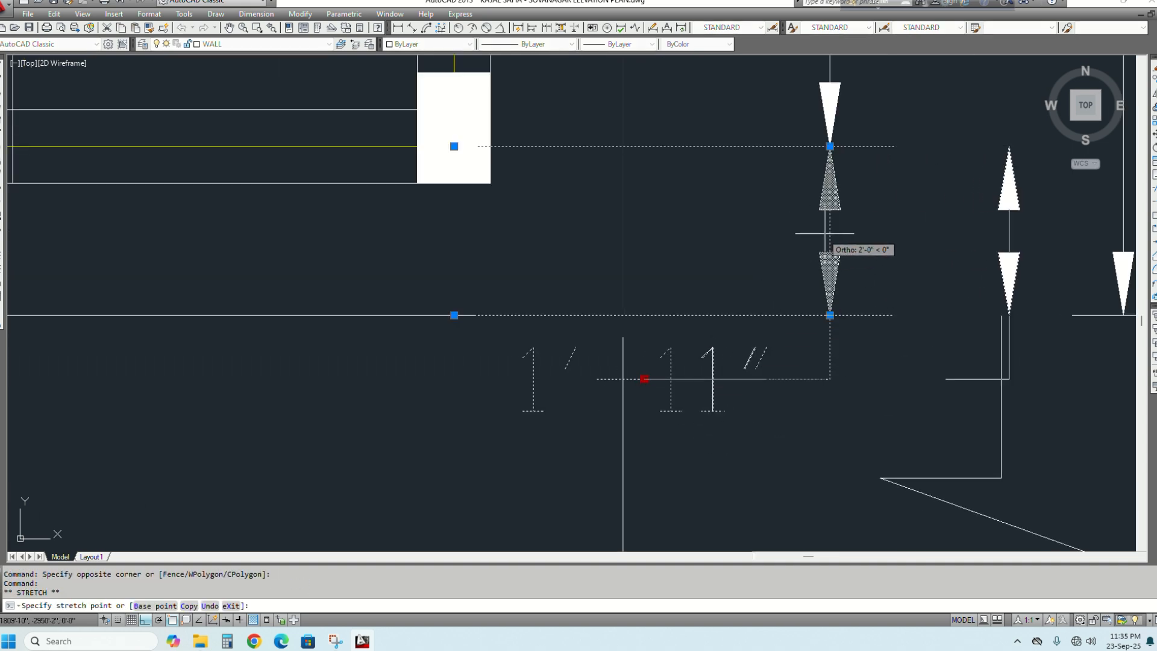
{"action": "scroll", "coordinate": [790, 265], "scroll_direction": "down", "scroll_amount": 4}
{"action": "scroll", "coordinate": [805, 248], "scroll_direction": "up", "scroll_amount": 4}
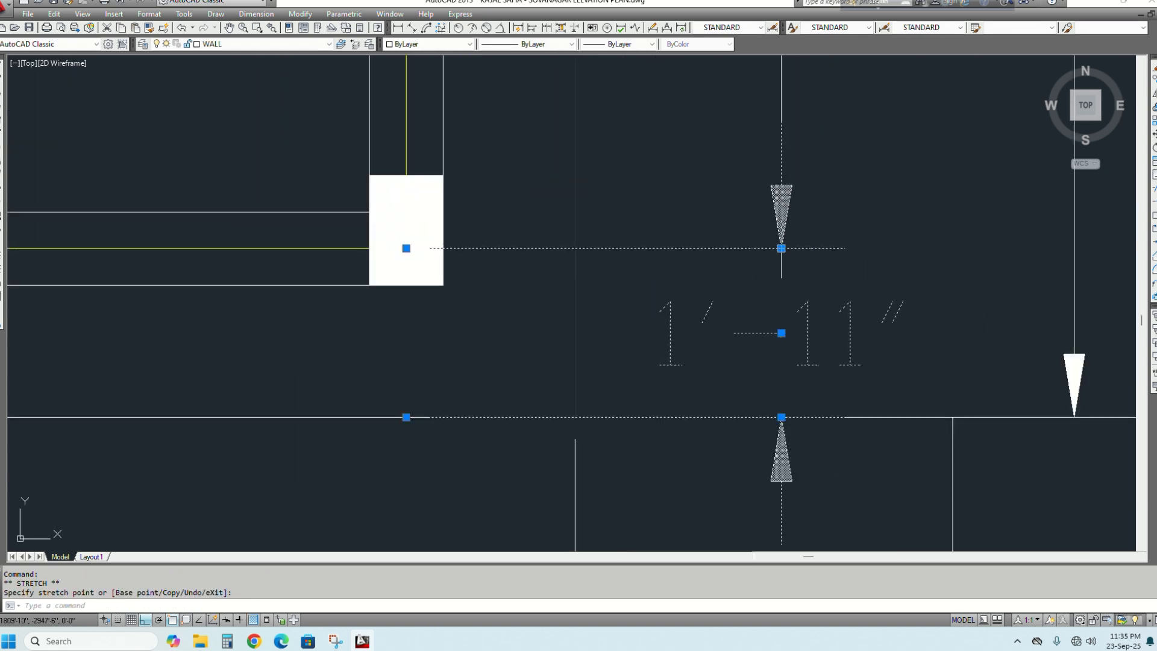
{"action": "key", "text": "Escape"}
{"action": "scroll", "coordinate": [714, 274], "scroll_direction": "down", "scroll_amount": 4}
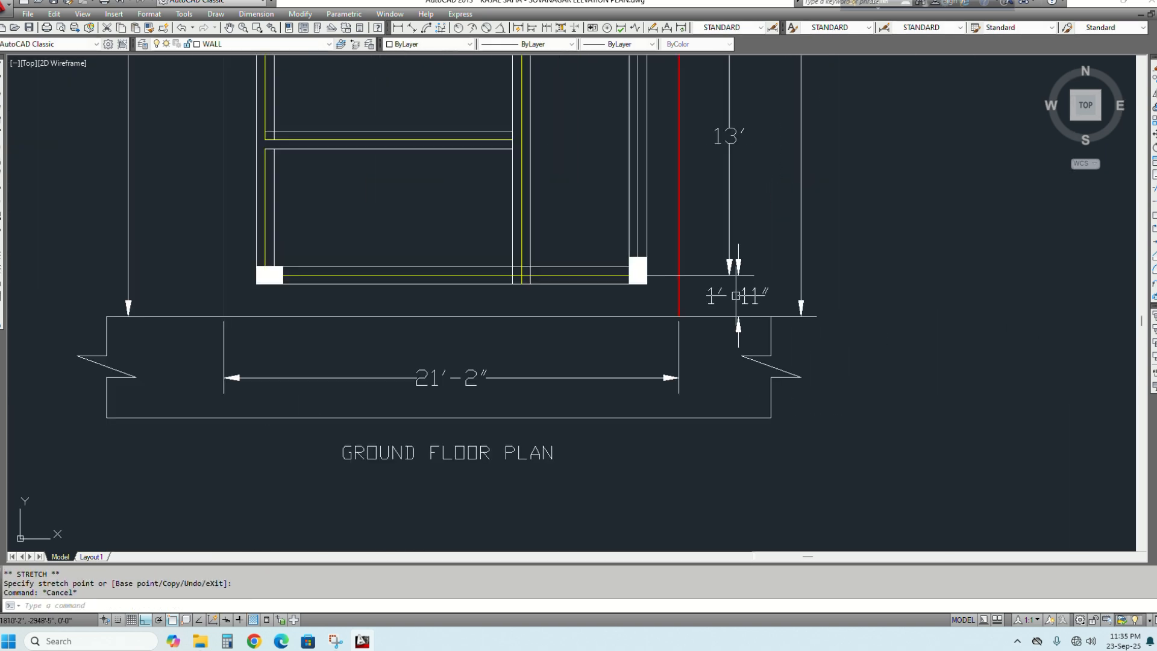
{"action": "scroll", "coordinate": [598, 331], "scroll_direction": "down", "scroll_amount": 6}
{"action": "scroll", "coordinate": [585, 356], "scroll_direction": "up", "scroll_amount": 2}
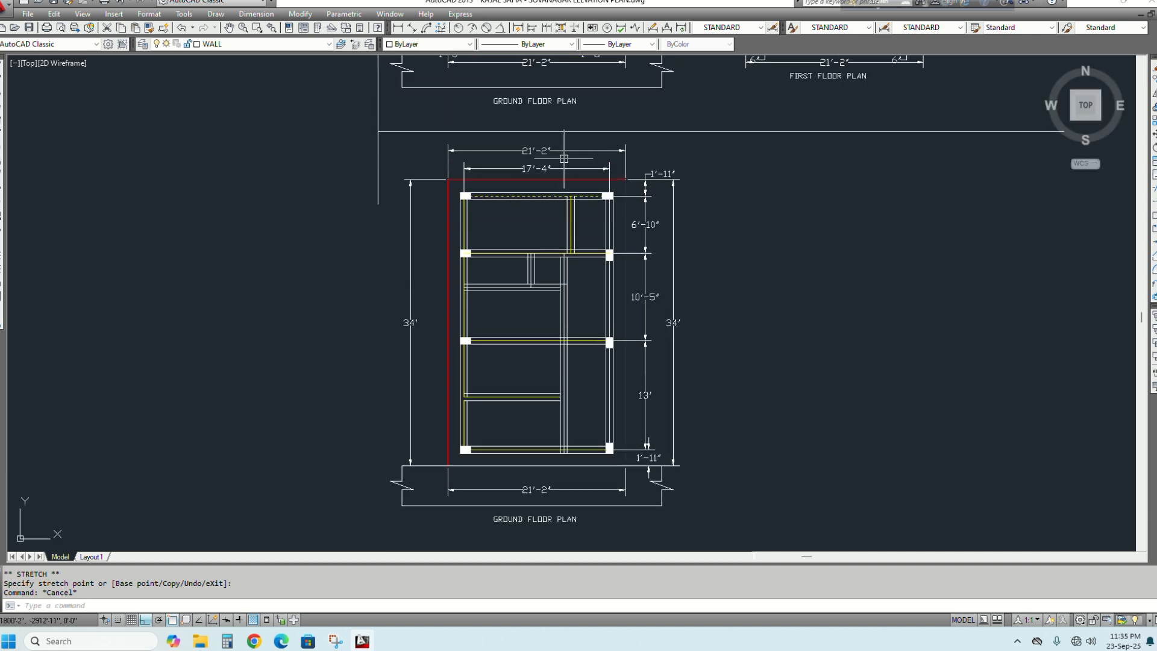
Add 1'-11" dimensions on the left and right of the top 17'-4" span
{"action": "left_click", "coordinate": [398, 27]}
{"action": "scroll", "coordinate": [471, 181], "scroll_direction": "up", "scroll_amount": 6}
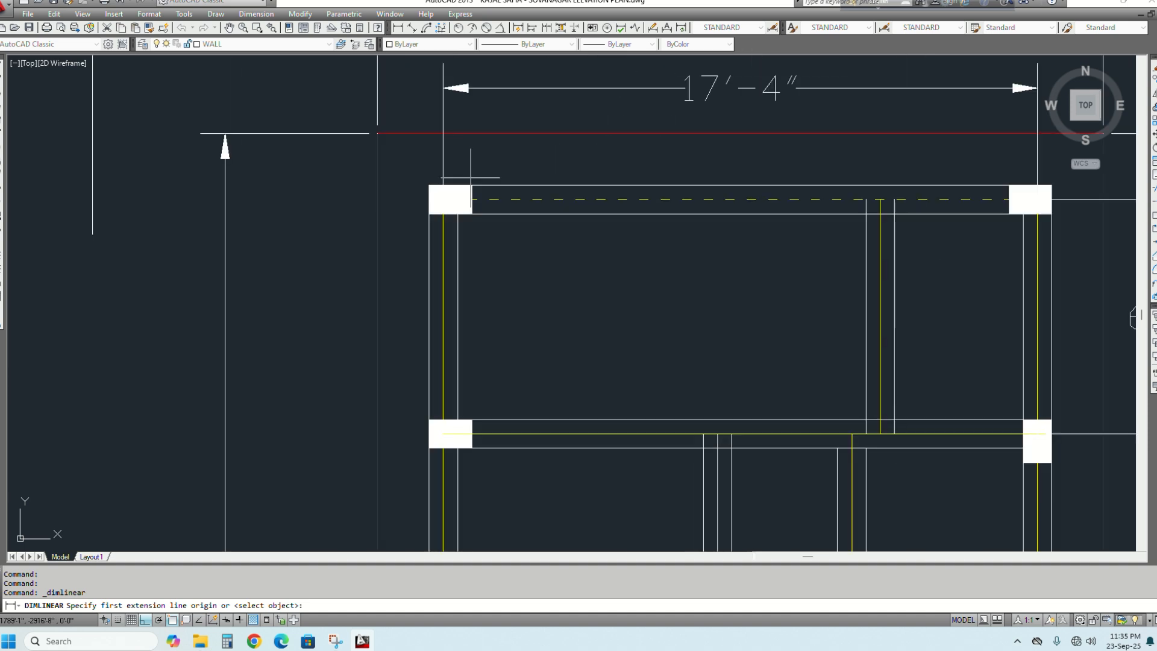
{"action": "left_click", "coordinate": [443, 134]}
{"action": "left_click", "coordinate": [377, 133]}
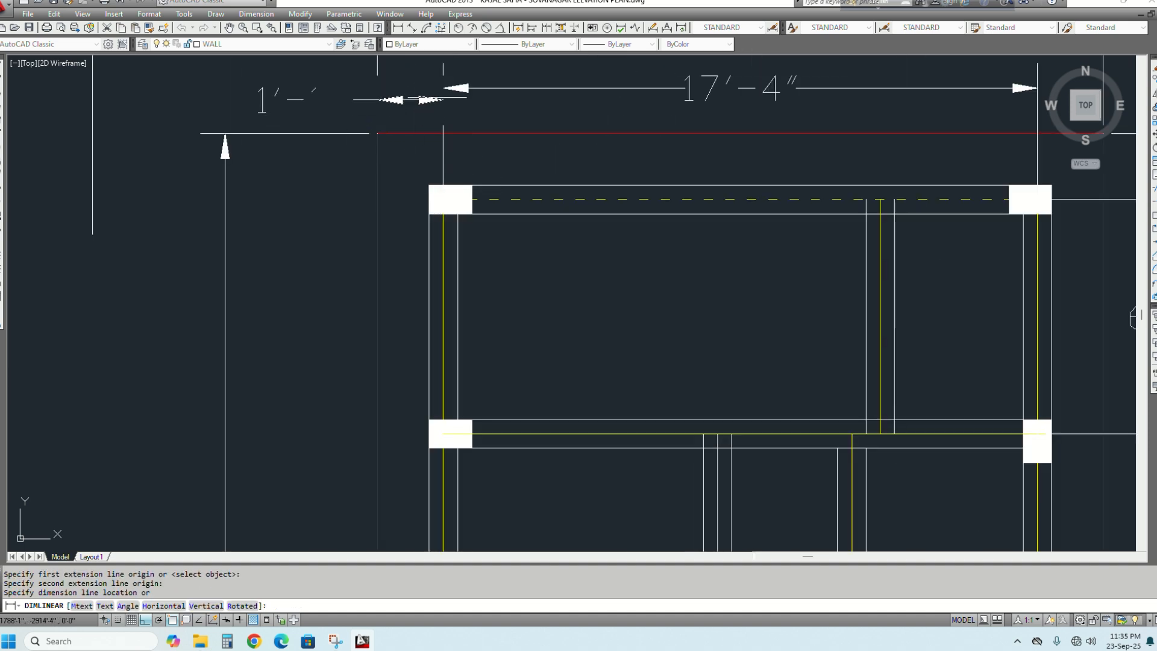
{"action": "left_click", "coordinate": [444, 89]}
{"action": "scroll", "coordinate": [439, 156], "scroll_direction": "down", "scroll_amount": 4}
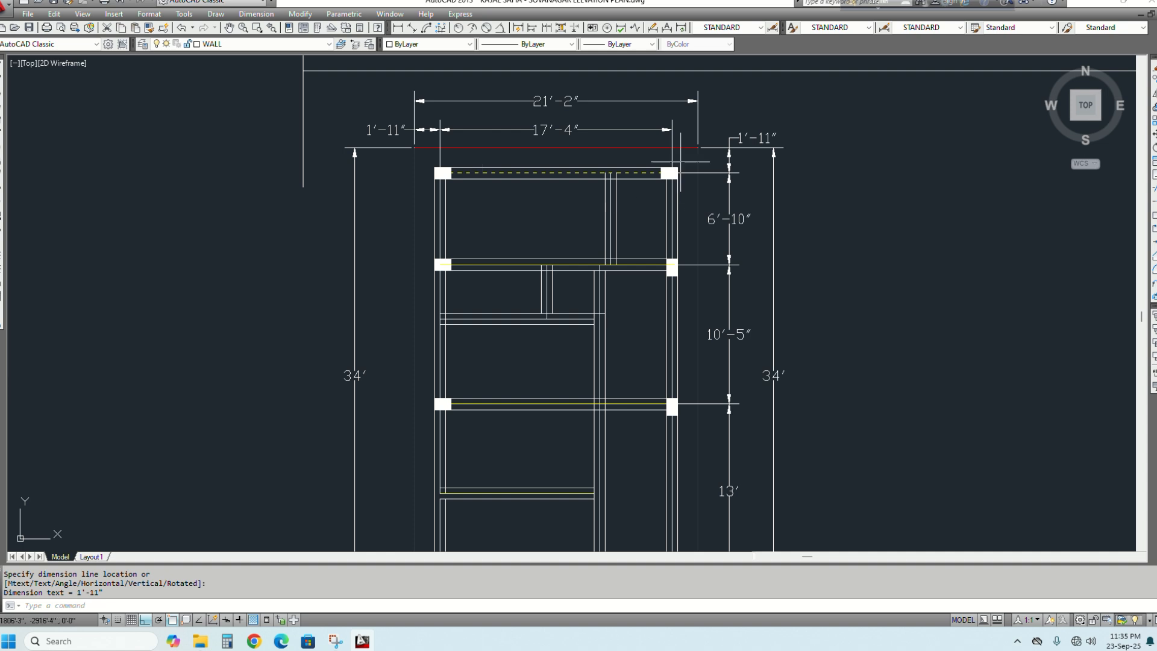
{"action": "scroll", "coordinate": [680, 161], "scroll_direction": "up", "scroll_amount": 4}
{"action": "key", "text": "Return"}
{"action": "left_click", "coordinate": [687, 147]}
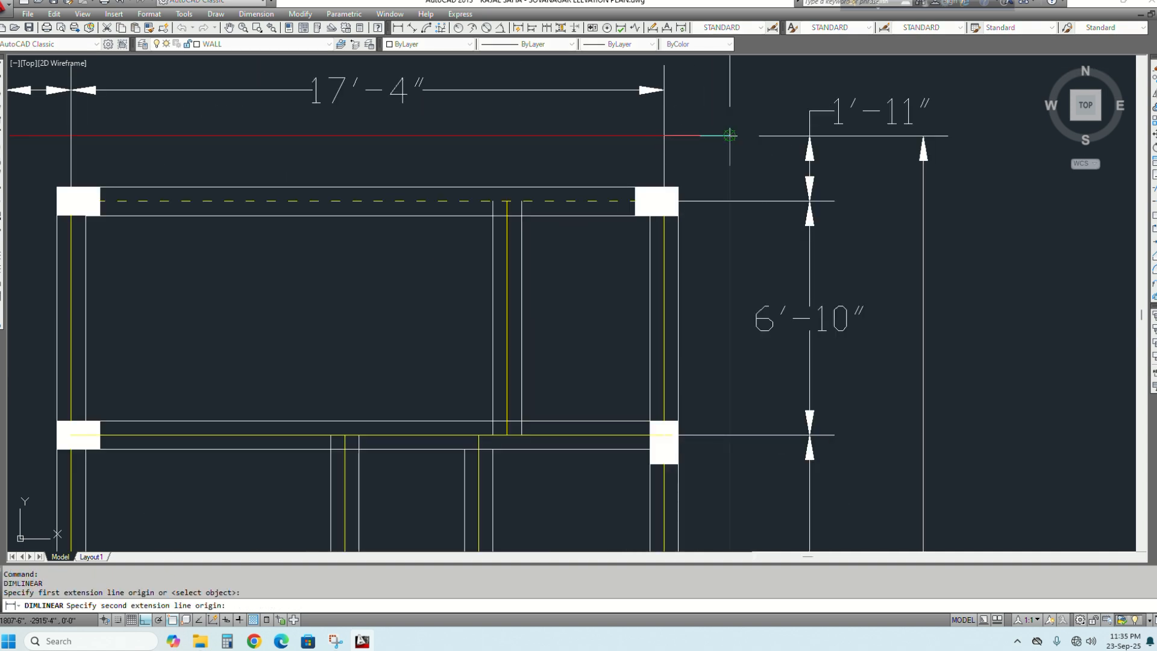
{"action": "left_click", "coordinate": [730, 135]}
{"action": "left_click", "coordinate": [747, 90]}
{"action": "scroll", "coordinate": [662, 143], "scroll_direction": "down", "scroll_amount": 2}
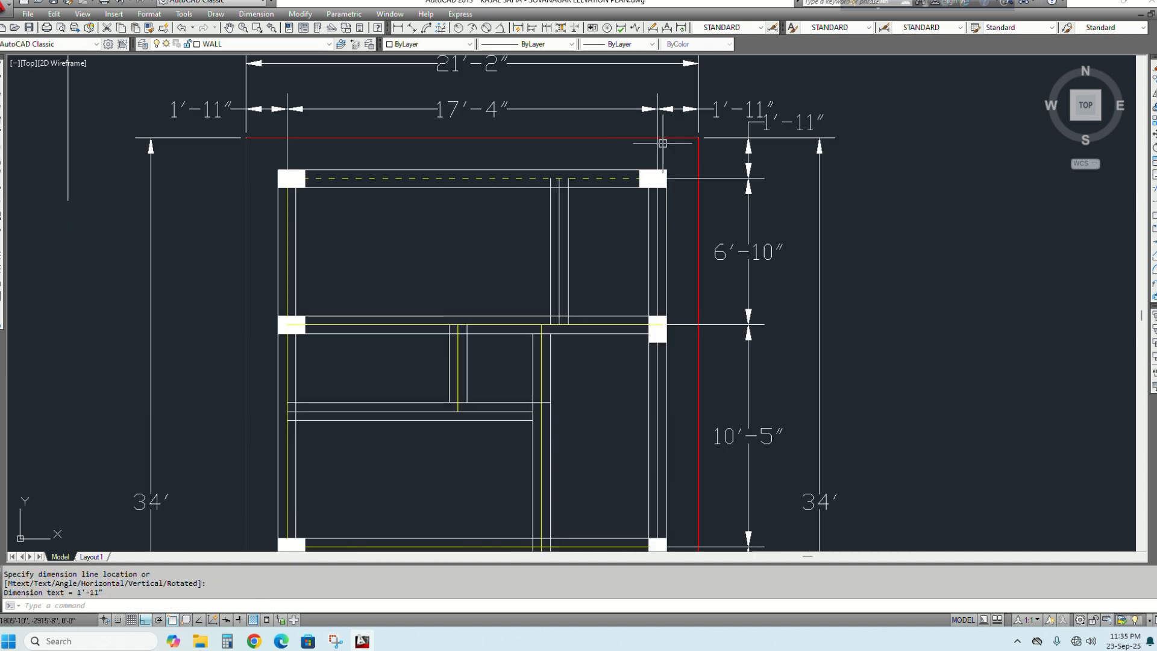
{"action": "scroll", "coordinate": [781, 122], "scroll_direction": "up", "scroll_amount": 2}
Shift the upper-right vertical 1'-11" dimension text clear of other labels using grips
{"action": "left_click", "coordinate": [814, 116]}
{"action": "left_click", "coordinate": [810, 128]}
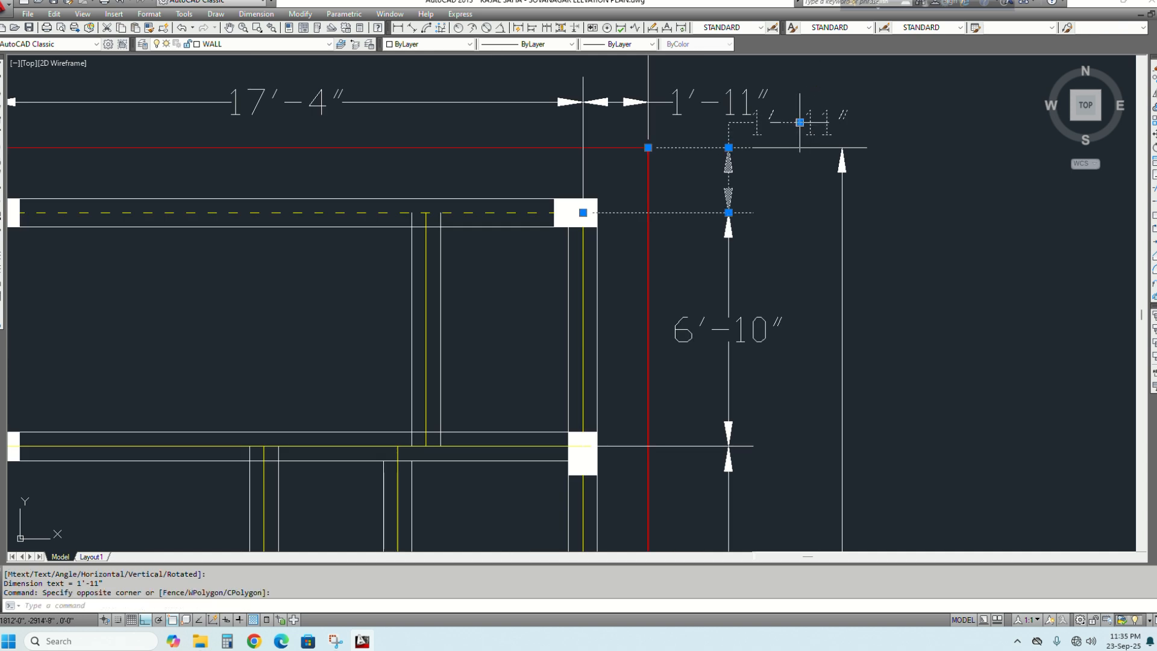
{"action": "left_click", "coordinate": [799, 122]}
{"action": "scroll", "coordinate": [746, 193], "scroll_direction": "up", "scroll_amount": 4}
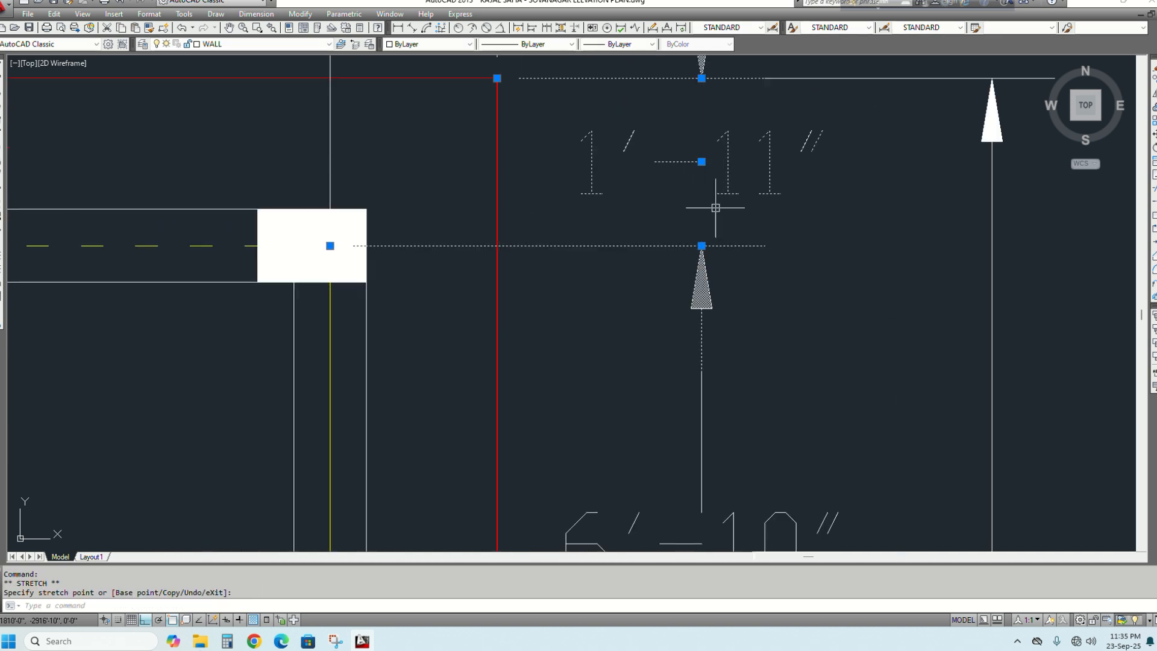
{"action": "scroll", "coordinate": [738, 244], "scroll_direction": "down", "scroll_amount": 4}
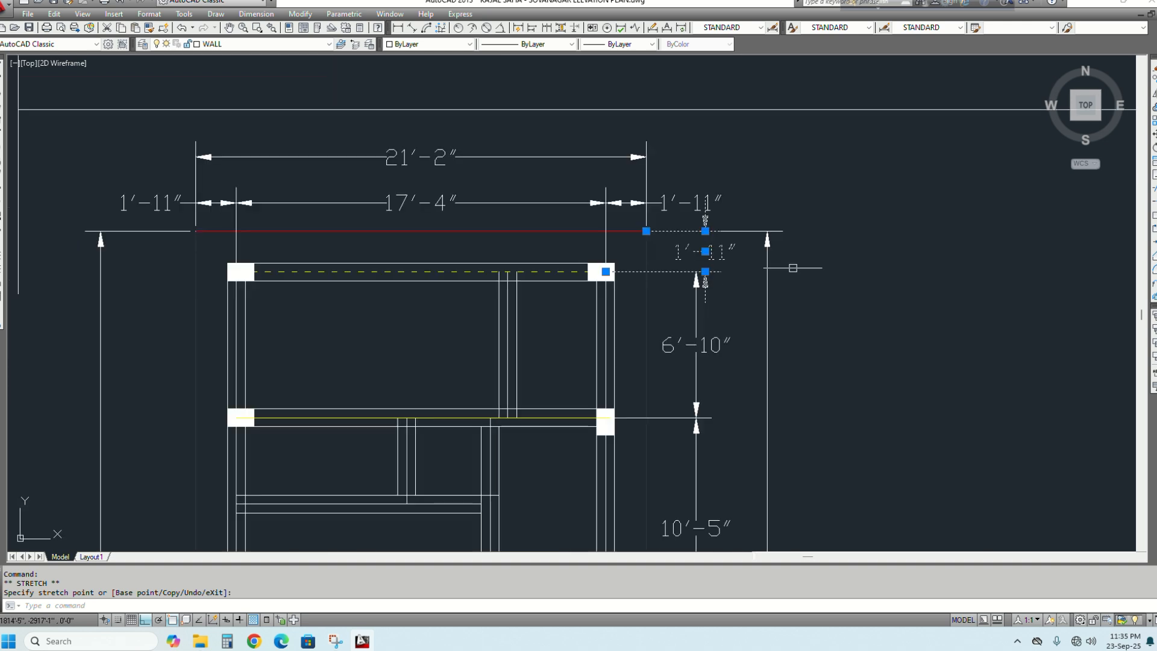
{"action": "key", "text": "Escape"}
{"action": "scroll", "coordinate": [704, 231], "scroll_direction": "up", "scroll_amount": 4}
{"action": "left_click", "coordinate": [778, 265]}
{"action": "left_click", "coordinate": [733, 292]}
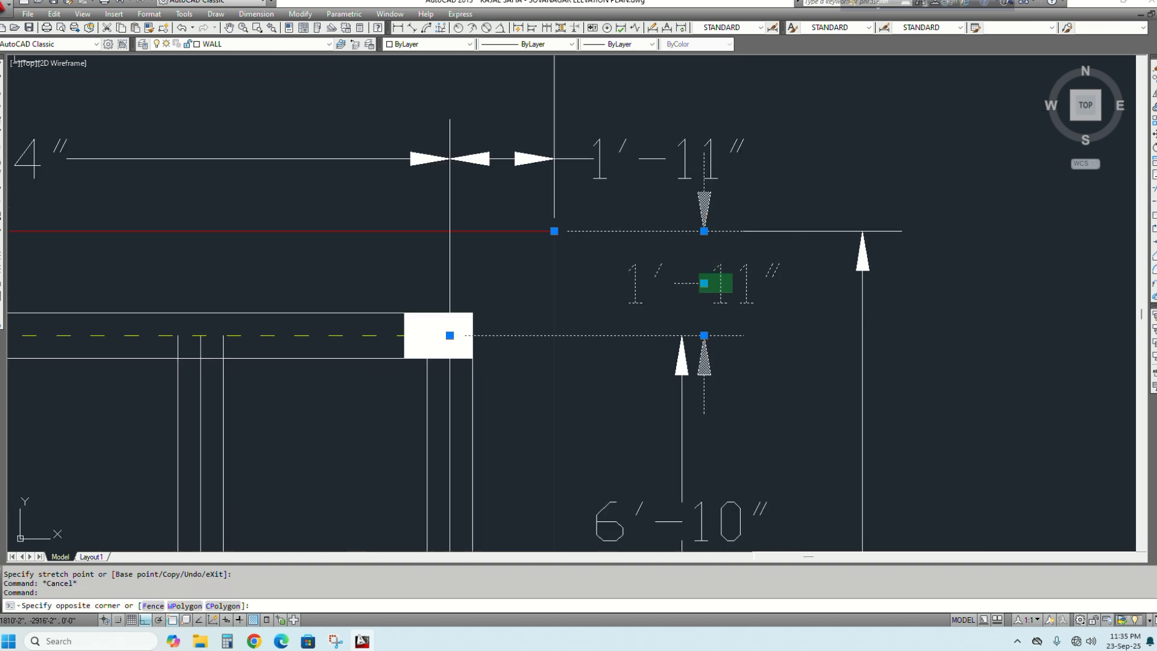
{"action": "left_click", "coordinate": [705, 274]}
{"action": "left_click", "coordinate": [704, 230]}
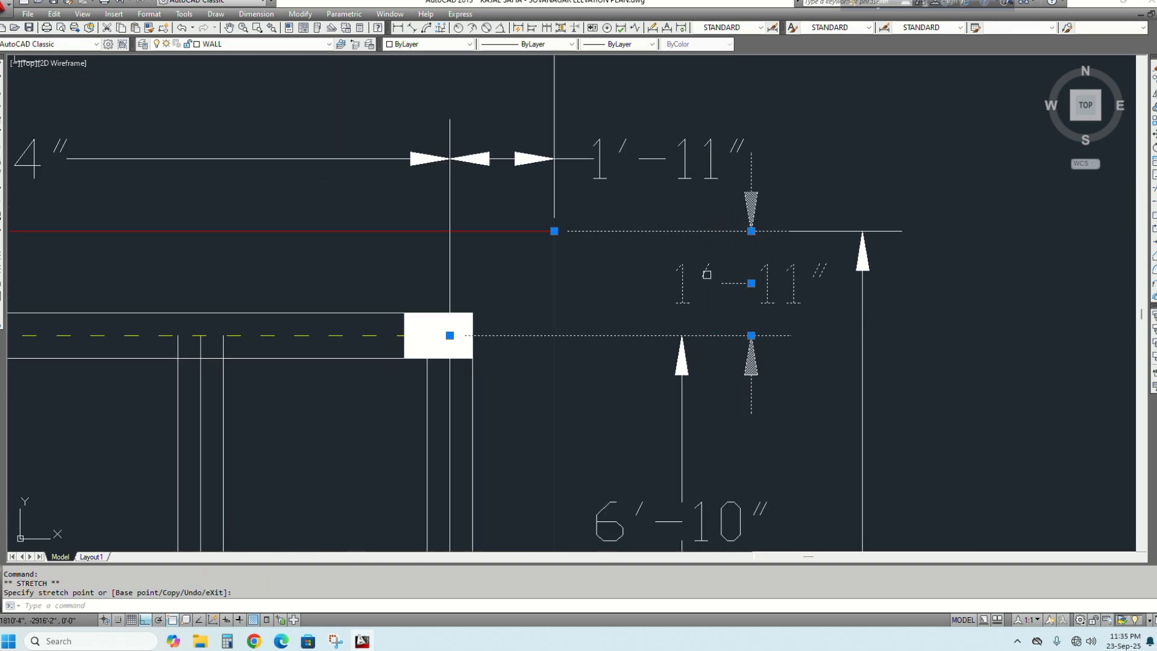
{"action": "scroll", "coordinate": [749, 279], "scroll_direction": "down", "scroll_amount": 4}
{"action": "key", "text": "Escape"}
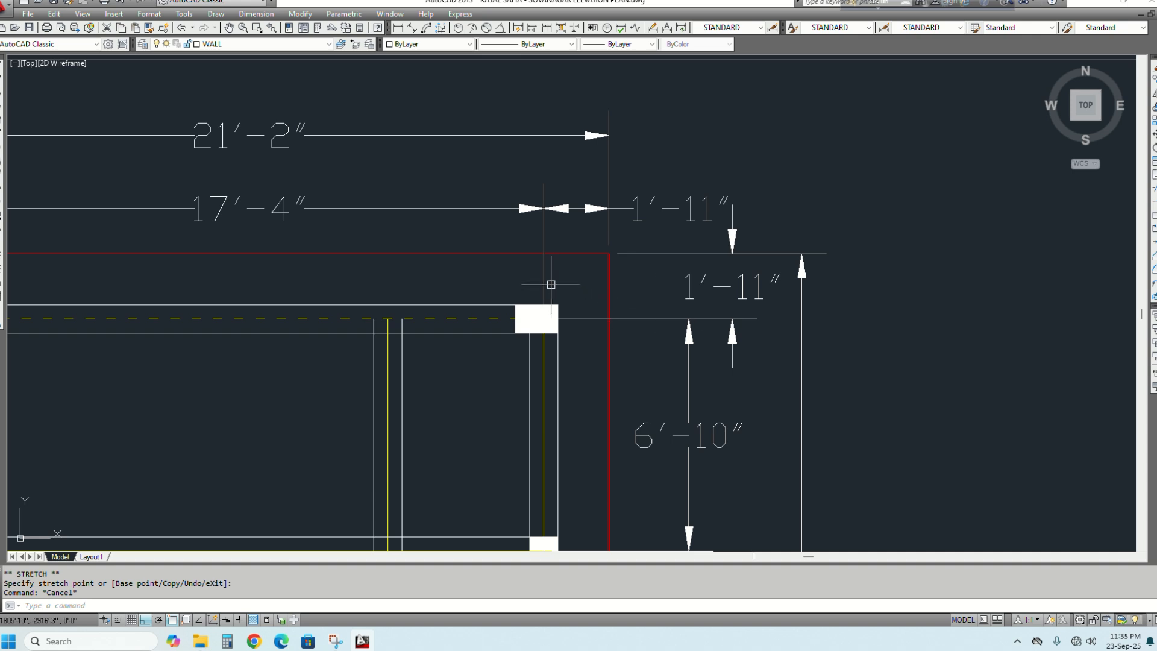
{"action": "scroll", "coordinate": [551, 284], "scroll_direction": "down", "scroll_amount": 2}
Dimension 17'-4" between the bottom-left and bottom-right columns, placed below them
{"action": "scroll", "coordinate": [545, 302], "scroll_direction": "down", "scroll_amount": 2}
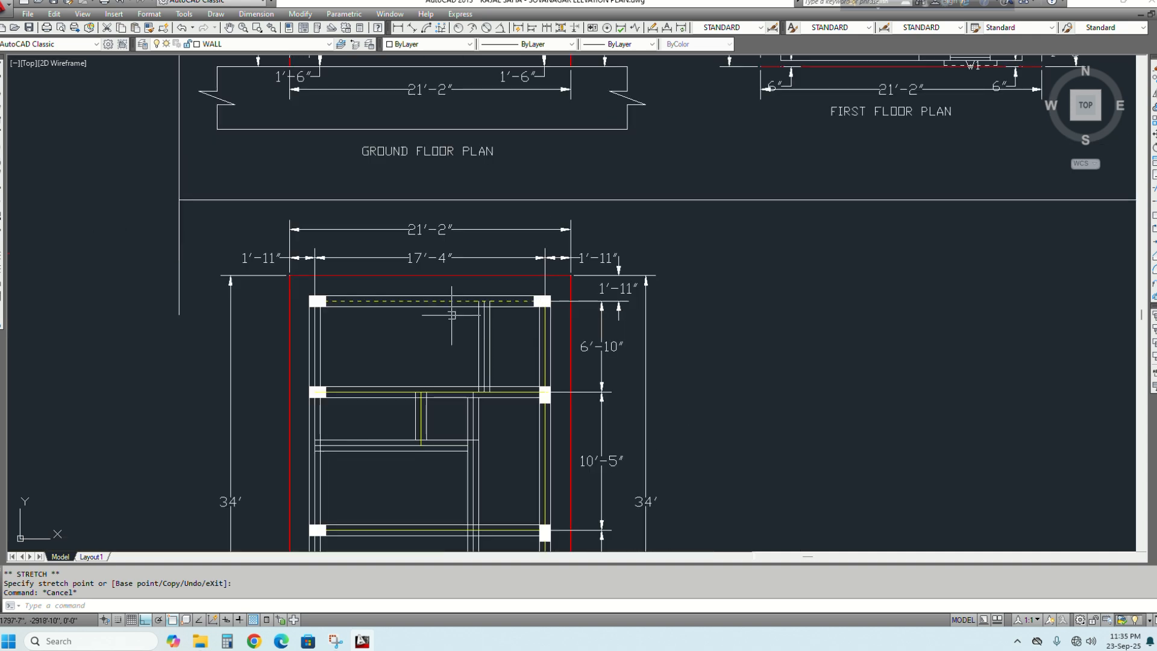
{"action": "middle_click_drag", "start_coordinate": [560, 387], "coordinate": [555, 129]}
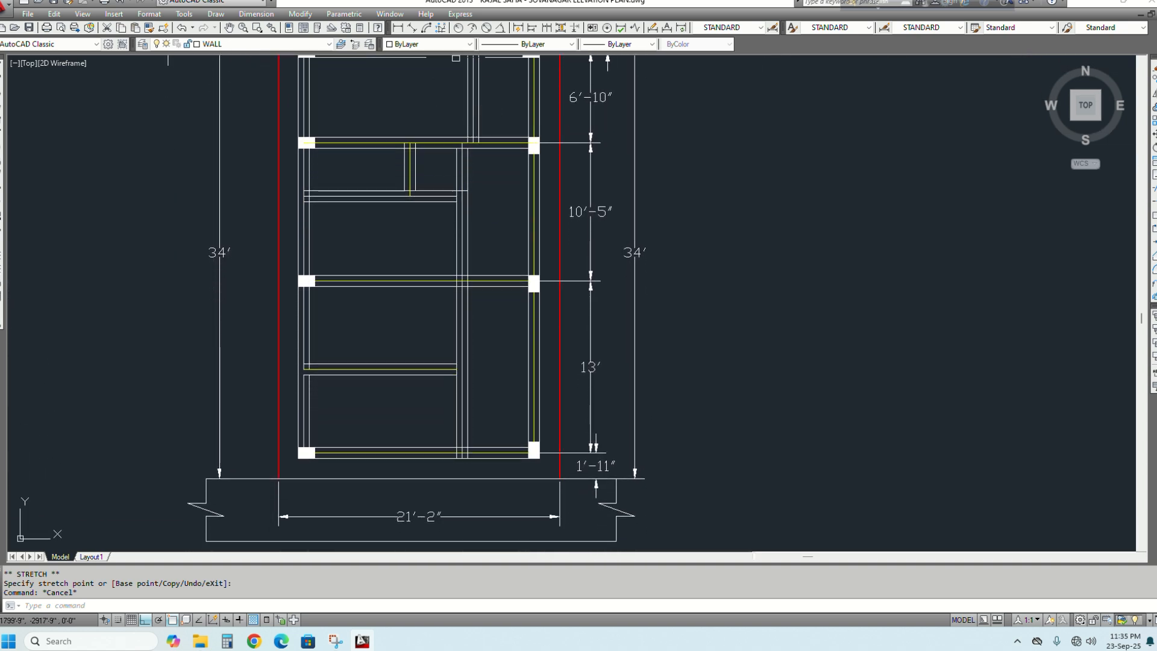
{"action": "left_click", "coordinate": [398, 28]}
{"action": "scroll", "coordinate": [318, 478], "scroll_direction": "up", "scroll_amount": 4}
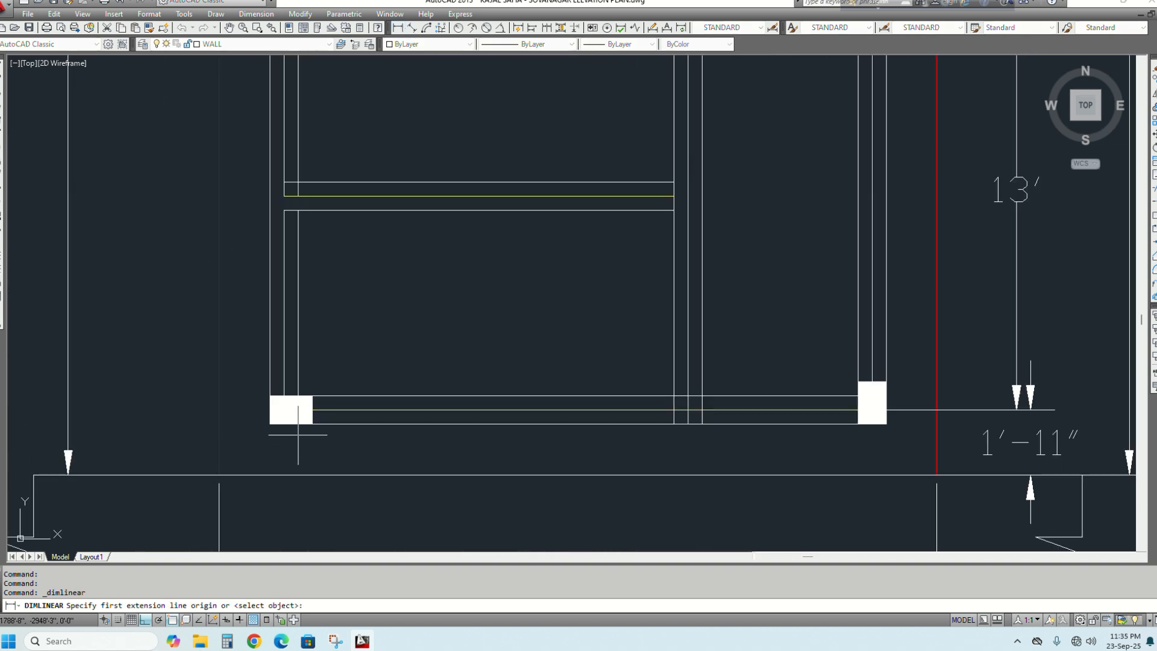
{"action": "left_click", "coordinate": [284, 410]}
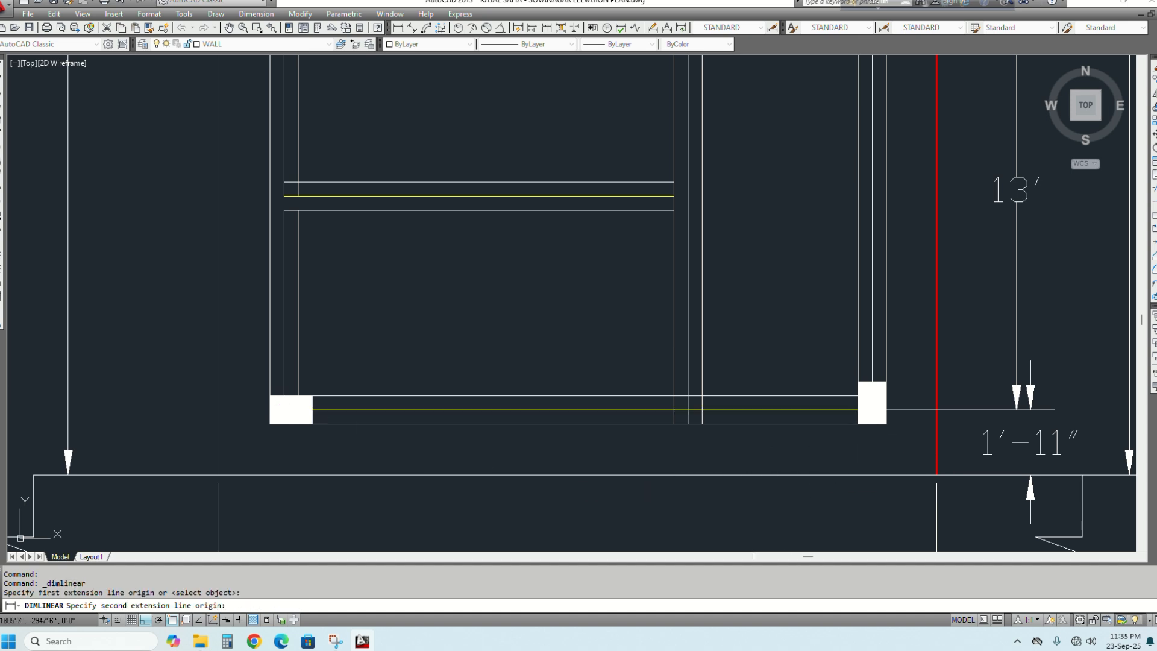
{"action": "left_click", "coordinate": [872, 410]}
{"action": "middle_click_drag", "start_coordinate": [855, 488], "coordinate": [817, 369]}
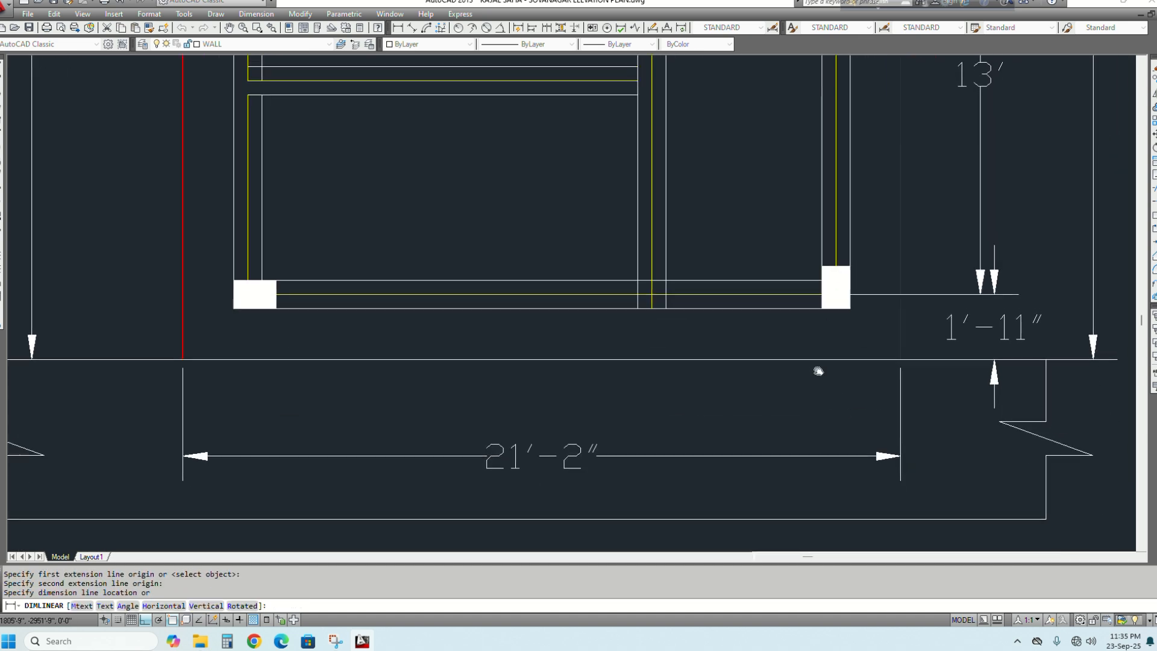
{"action": "left_click", "coordinate": [848, 384]}
Add a 1'-11" dimension from the bottom-right column to the outer corner
{"action": "key", "text": "Return"}
{"action": "left_click", "coordinate": [835, 290]}
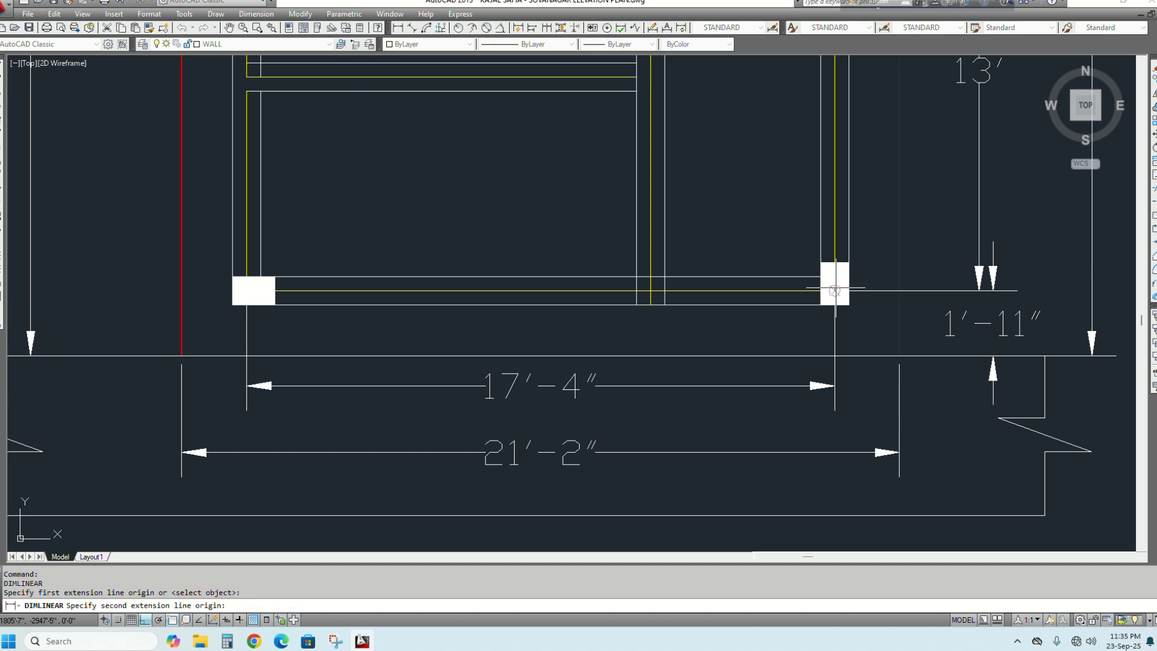
{"action": "left_click", "coordinate": [899, 291]}
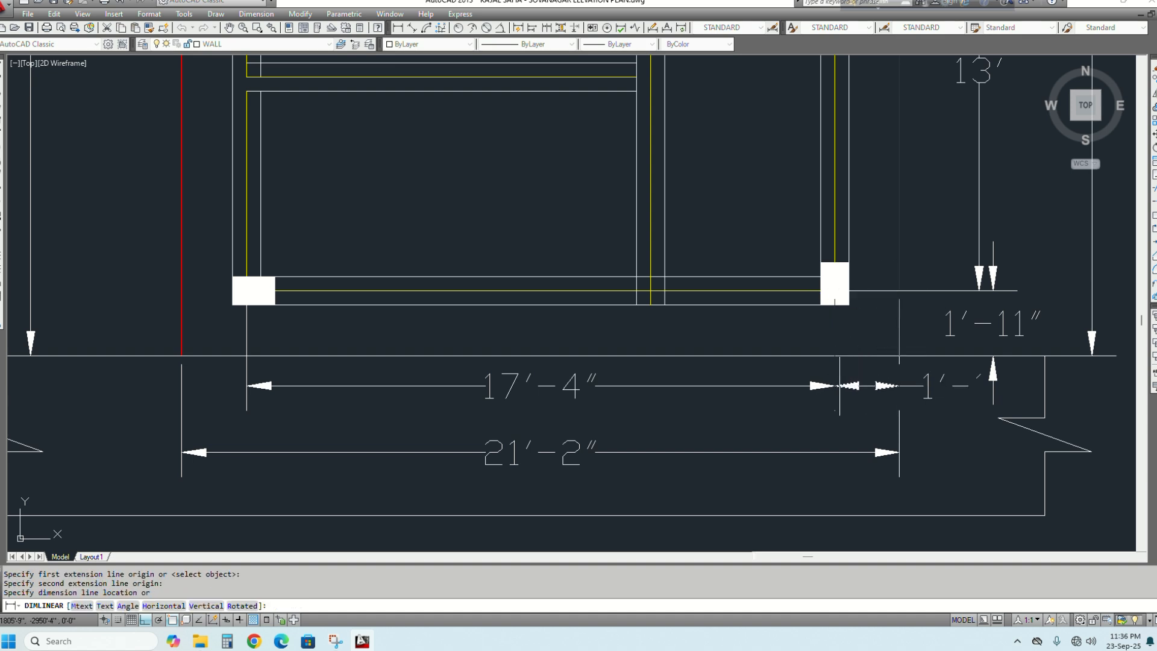
{"action": "left_click", "coordinate": [913, 389]}
{"action": "scroll", "coordinate": [856, 399], "scroll_direction": "down", "scroll_amount": 2}
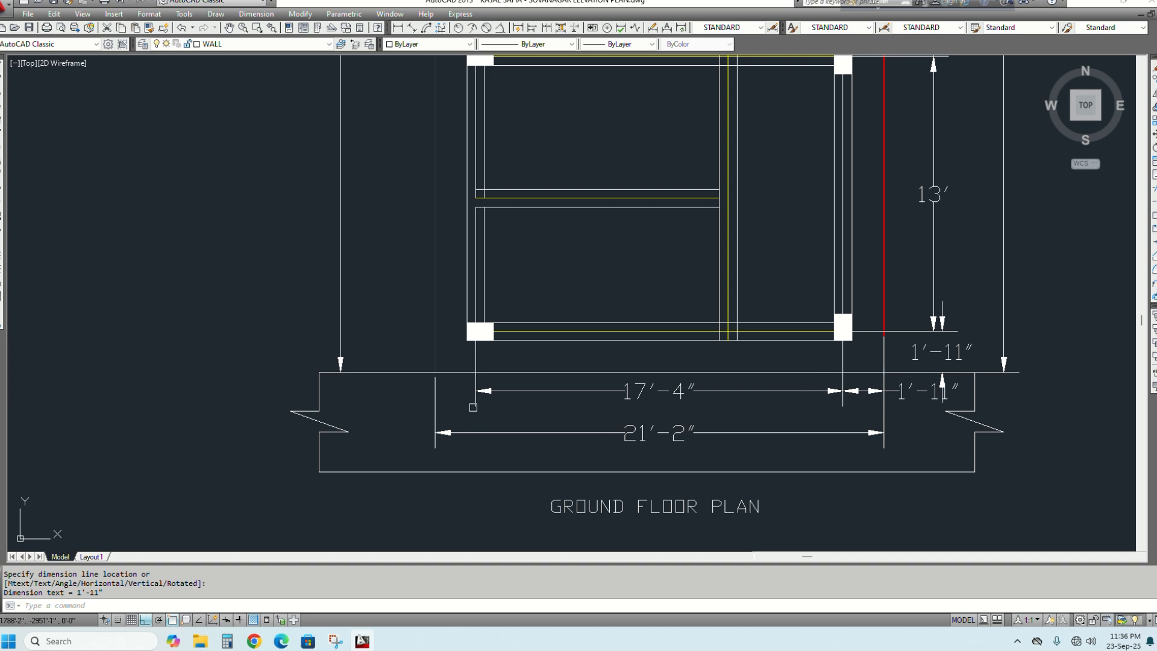
{"action": "scroll", "coordinate": [918, 389], "scroll_direction": "up", "scroll_amount": 2}
Select the lower-right vertical 1'-11" dimension by its grip, then cancel the edit
{"action": "left_click", "coordinate": [994, 310]}
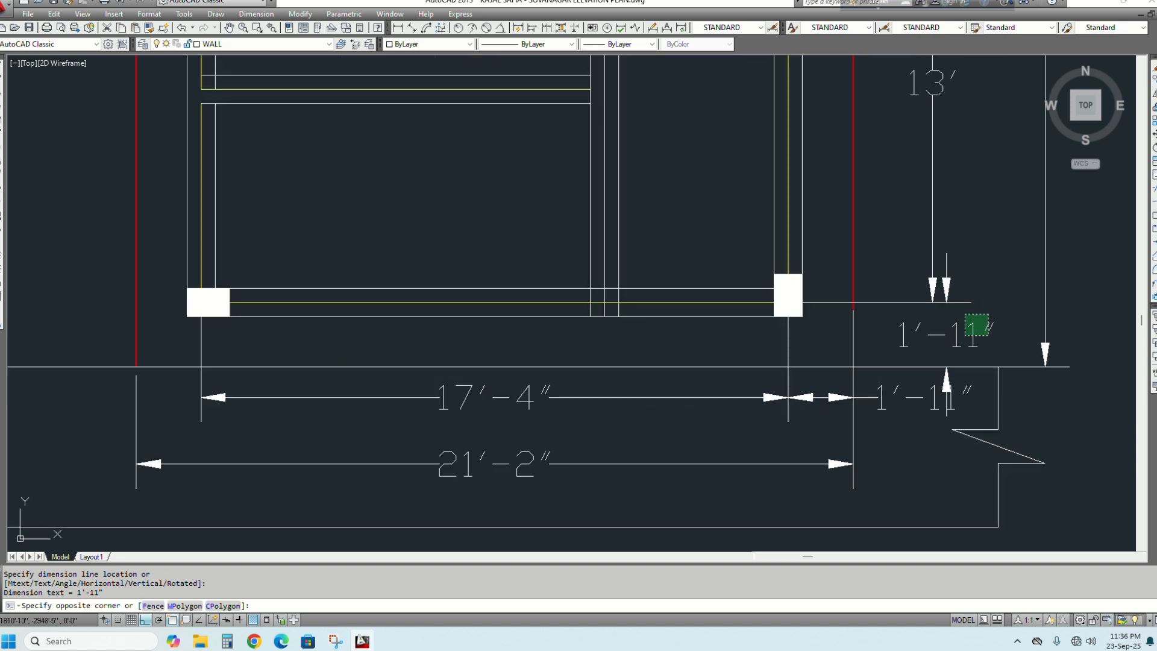
{"action": "left_click", "coordinate": [967, 336]}
{"action": "left_click", "coordinate": [946, 335]}
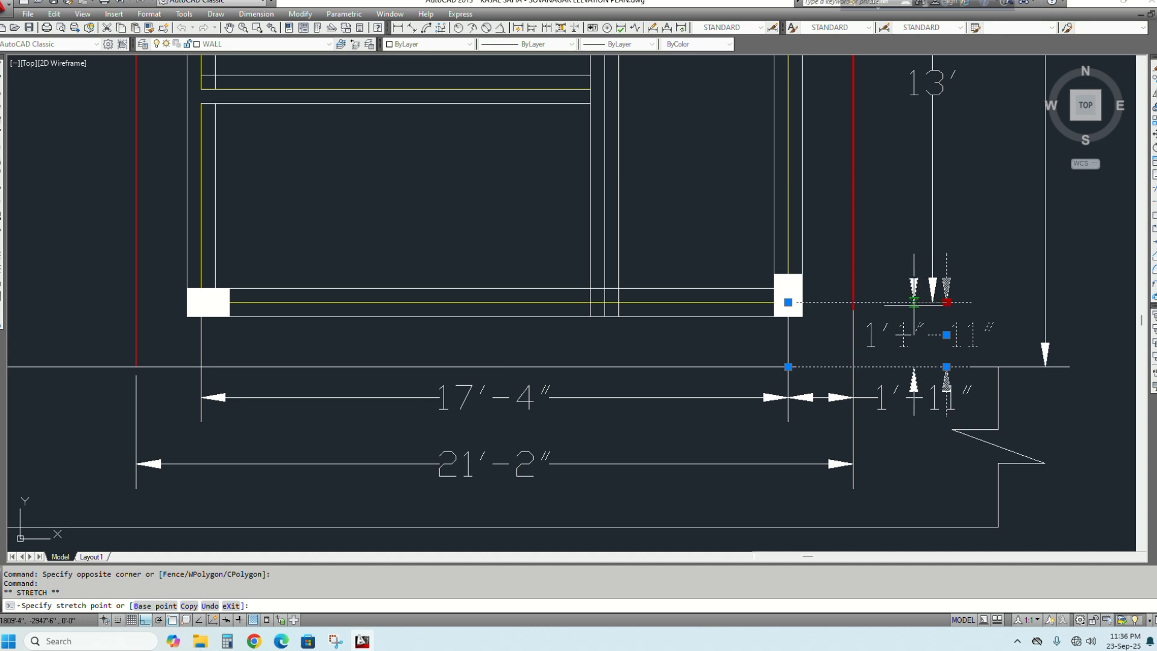
{"action": "key", "text": "Escape"}
Add a horizontal 1'-11" dimension left of the bottom 17'-4" span
{"action": "scroll", "coordinate": [702, 427], "scroll_direction": "down", "scroll_amount": 6}
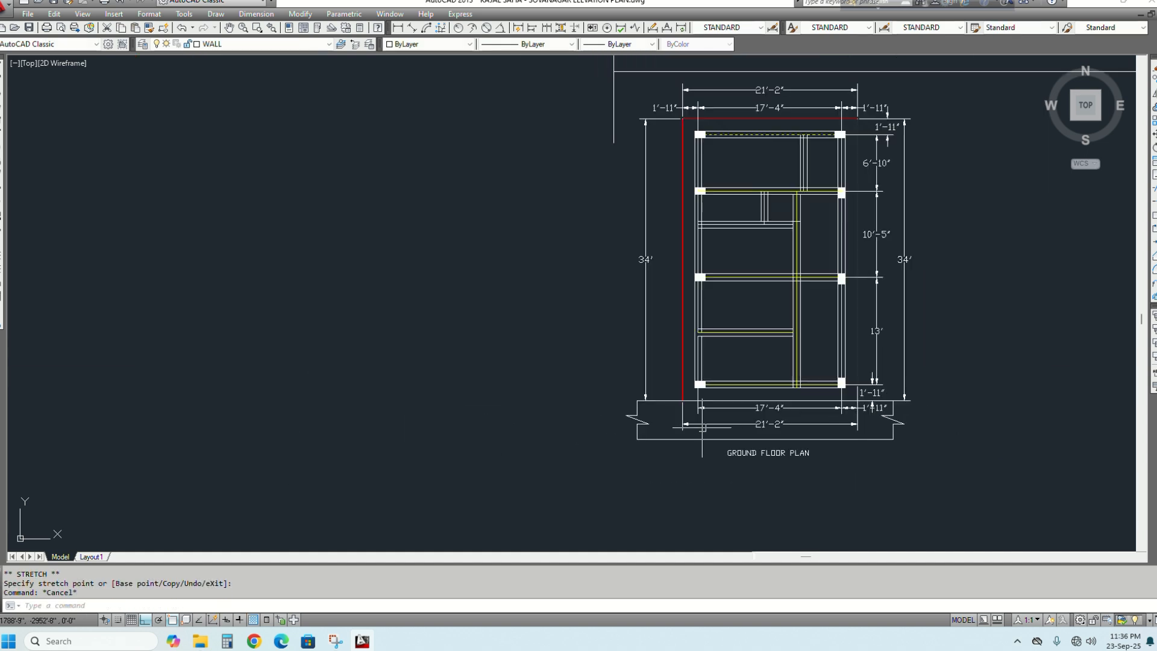
{"action": "scroll", "coordinate": [702, 395], "scroll_direction": "up", "scroll_amount": 6}
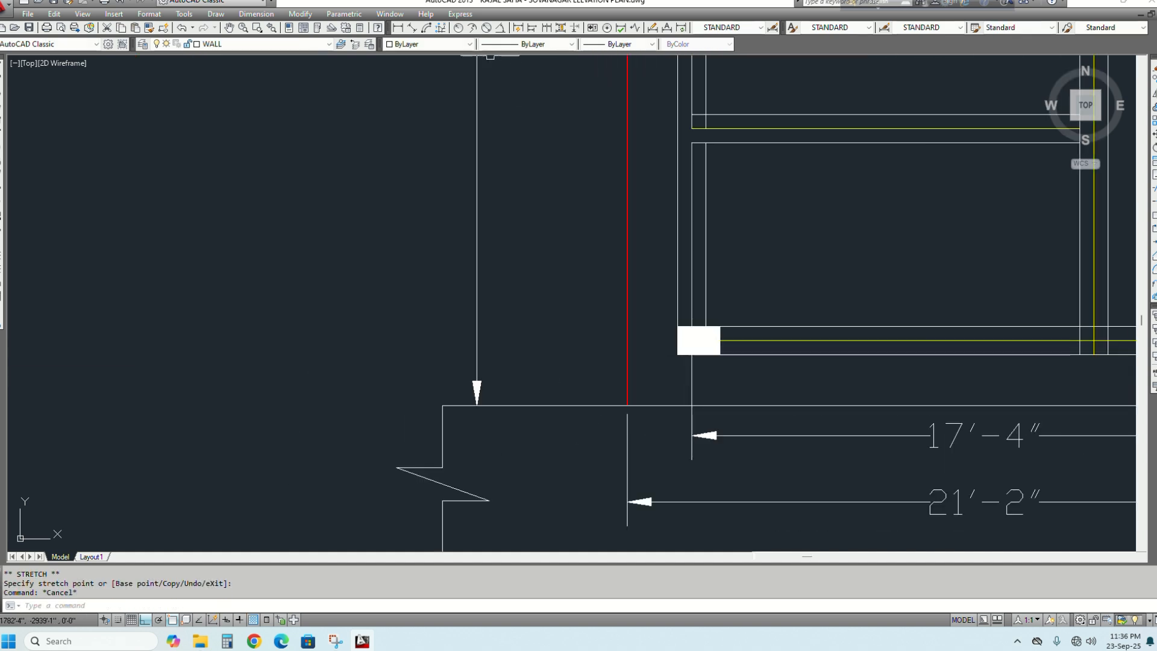
{"action": "left_click", "coordinate": [398, 27]}
{"action": "scroll", "coordinate": [717, 384], "scroll_direction": "up", "scroll_amount": 2}
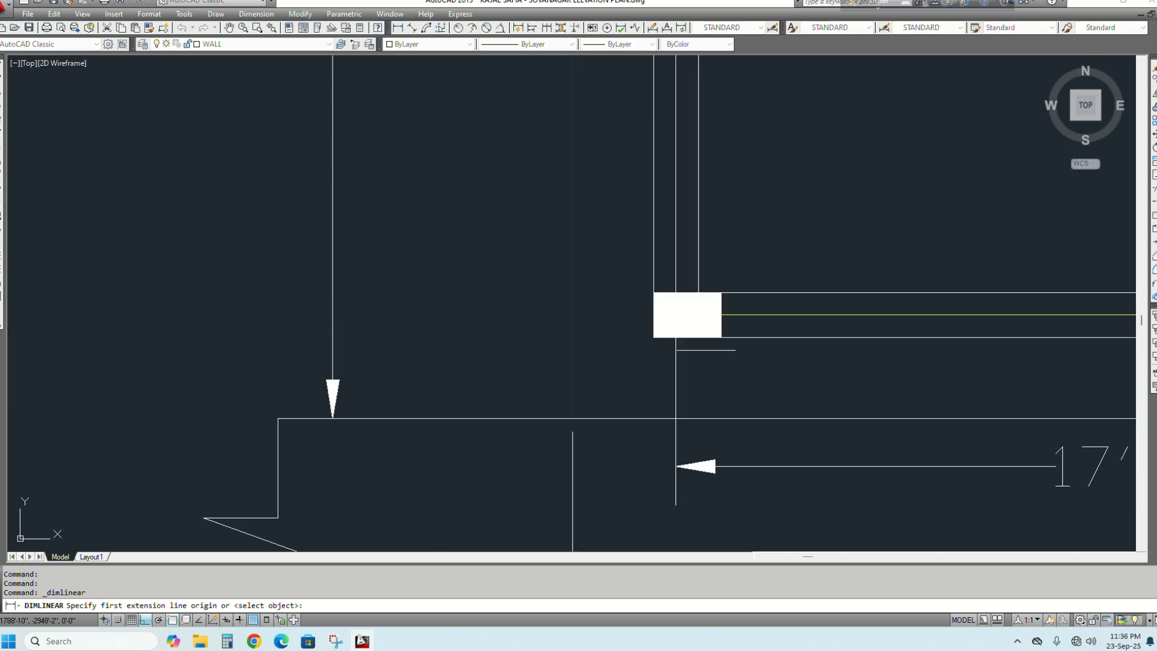
{"action": "left_click", "coordinate": [675, 314]}
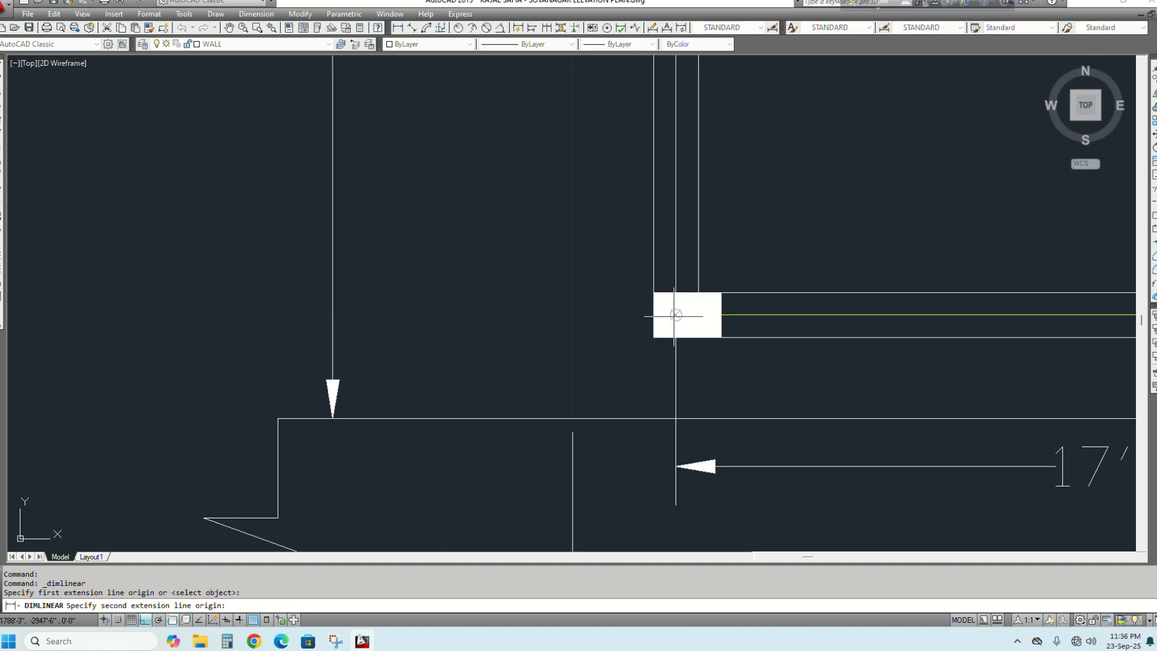
{"action": "left_click", "coordinate": [573, 314]}
{"action": "left_click", "coordinate": [675, 466]}
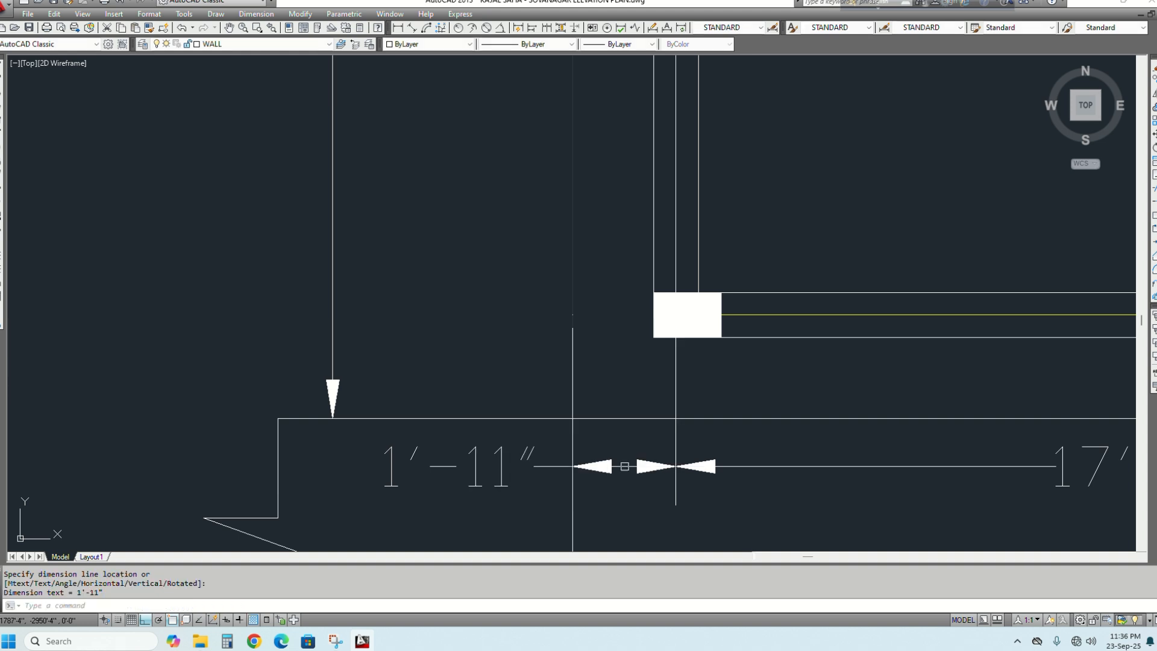
{"action": "scroll", "coordinate": [670, 456], "scroll_direction": "down", "scroll_amount": 4}
{"action": "scroll", "coordinate": [656, 417], "scroll_direction": "up", "scroll_amount": 2}
Dimension the vertical 1'-11" from the lower-left column to the bottom edge line
{"action": "key", "text": "Return"}
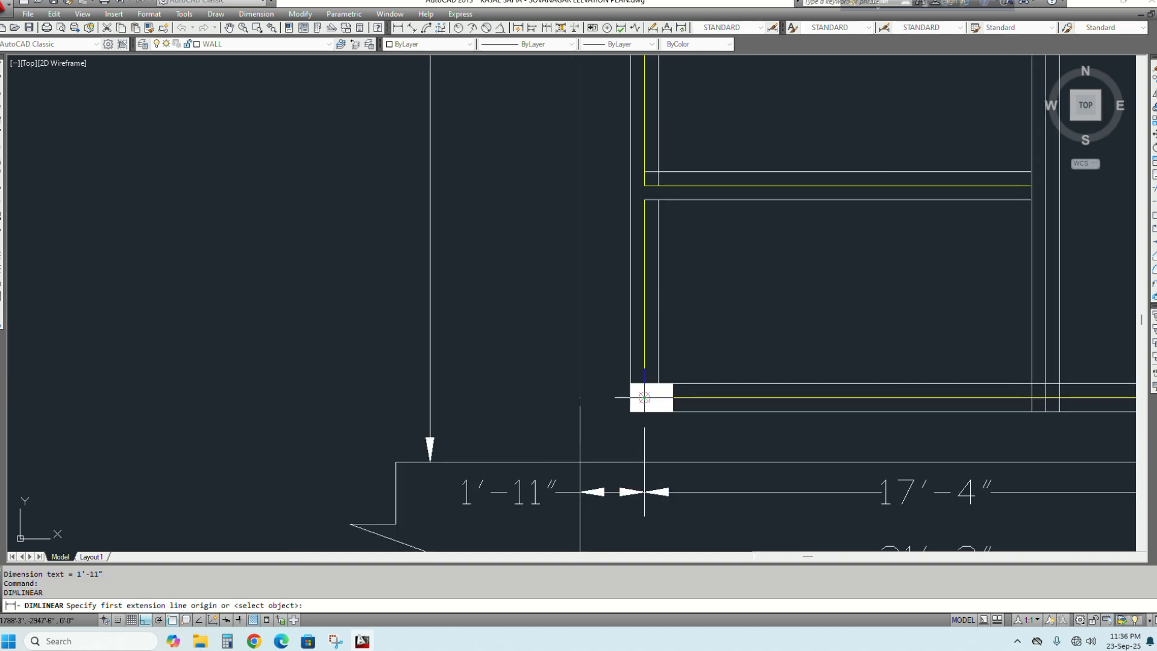
{"action": "left_click", "coordinate": [644, 397]}
{"action": "left_click", "coordinate": [644, 461]}
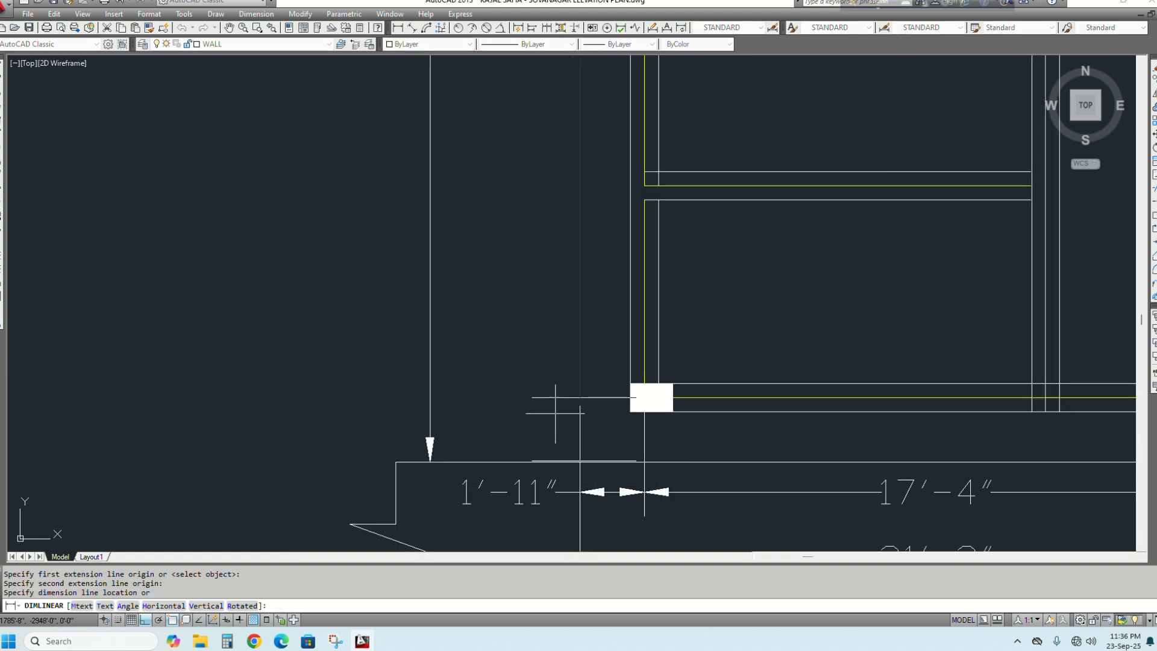
{"action": "key", "text": "Escape"}
{"action": "key", "text": "Return"}
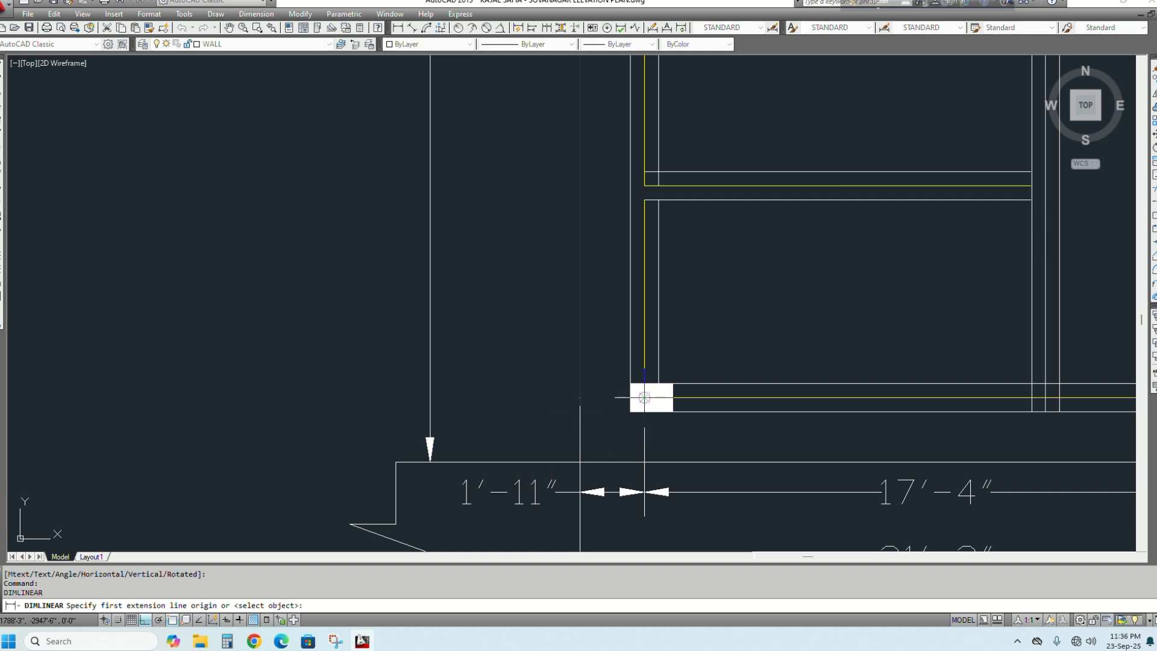
{"action": "left_click", "coordinate": [644, 397]}
{"action": "scroll", "coordinate": [644, 461], "scroll_direction": "up", "scroll_amount": 5}
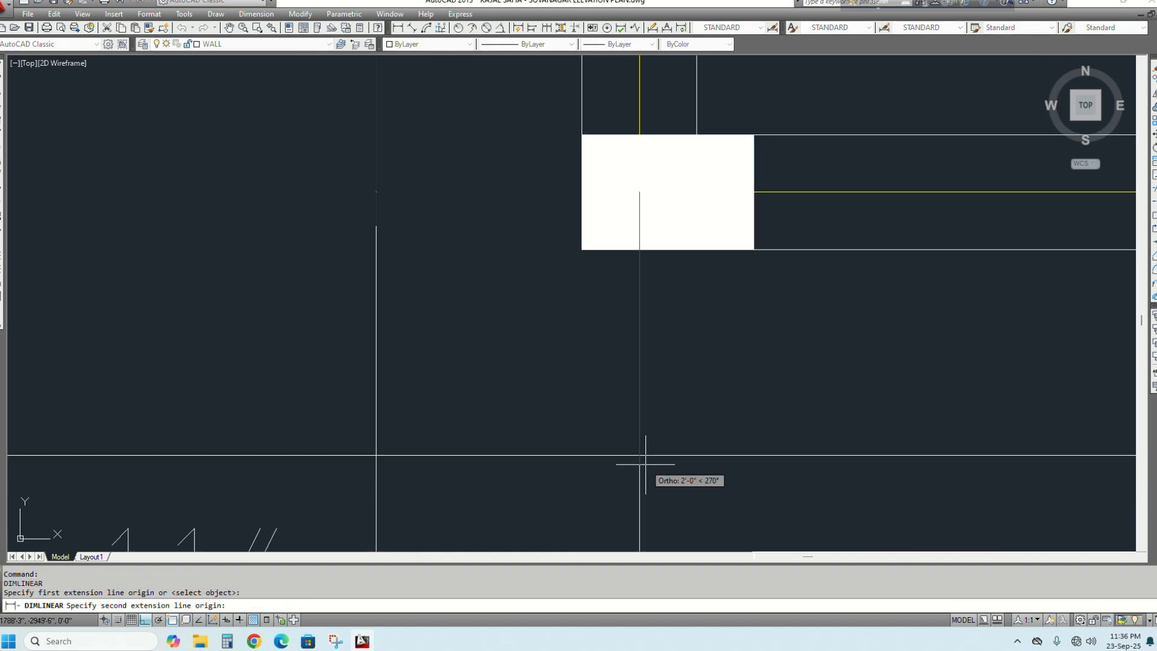
{"action": "left_click", "coordinate": [644, 463]}
{"action": "scroll", "coordinate": [603, 421], "scroll_direction": "down", "scroll_amount": 5}
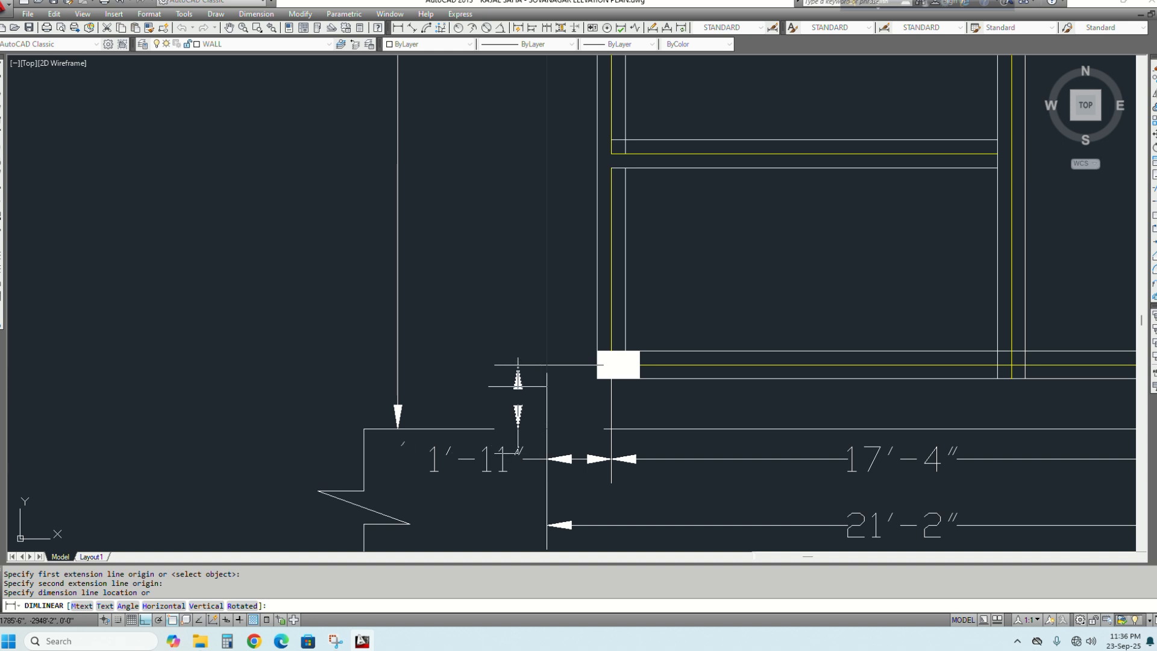
{"action": "left_click", "coordinate": [512, 376]}
{"action": "scroll", "coordinate": [528, 418], "scroll_direction": "up", "scroll_amount": 2}
Select the new vertical 1'-11" dimension and try moving its text, then cancel
{"action": "left_click_drag", "start_coordinate": [541, 396], "coordinate": [472, 434]}
{"action": "left_click", "coordinate": [393, 477]}
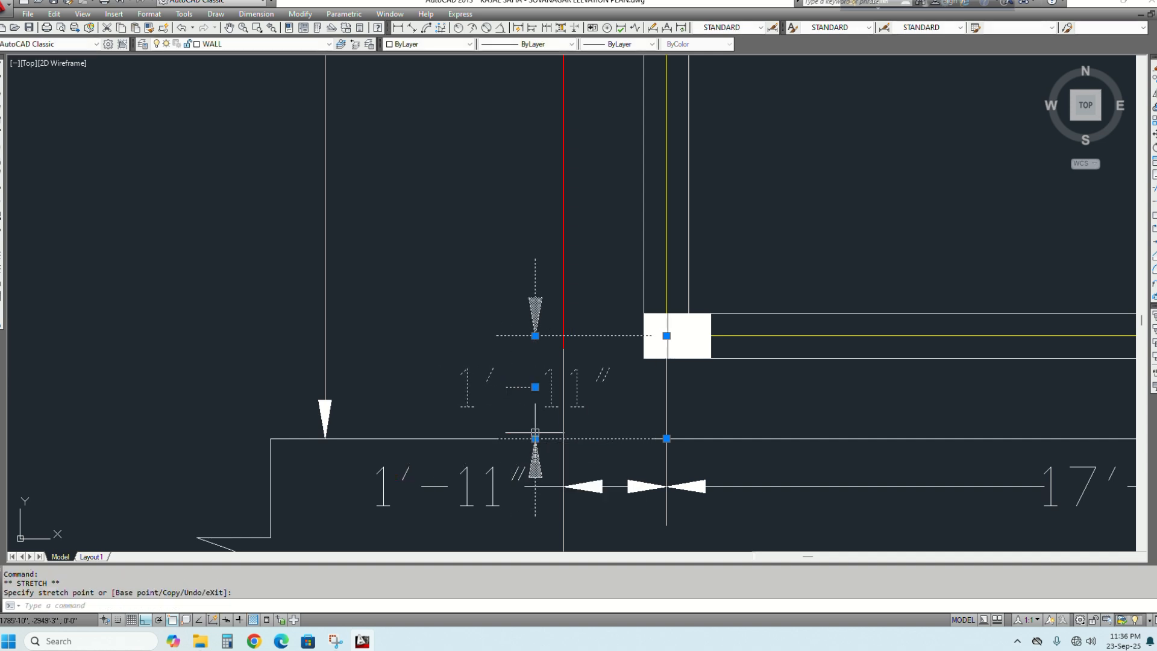
{"action": "scroll", "coordinate": [547, 474], "scroll_direction": "down", "scroll_amount": 2}
{"action": "key", "text": "Escape"}
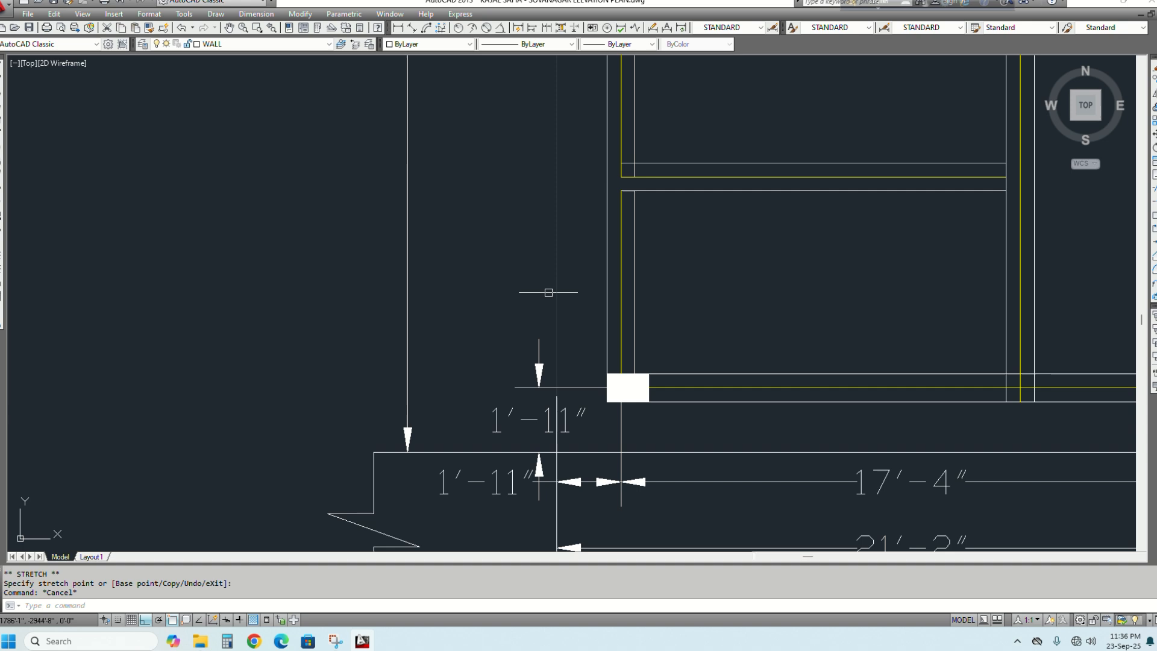
{"action": "left_click", "coordinate": [399, 28]}
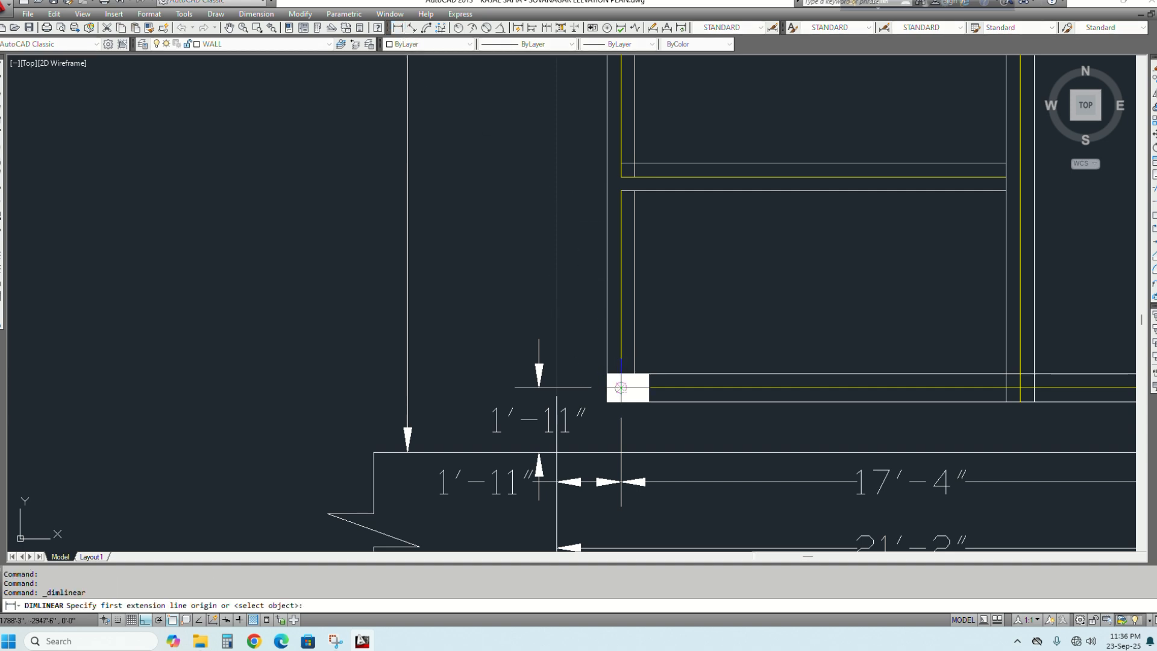
Dimension the left side's 13' and 10'-5" column spans with DIMLINEAR
{"action": "left_click", "coordinate": [621, 388]}
{"action": "scroll", "coordinate": [620, 387], "scroll_direction": "down", "scroll_amount": 3}
{"action": "scroll", "coordinate": [594, 208], "scroll_direction": "up", "scroll_amount": 3}
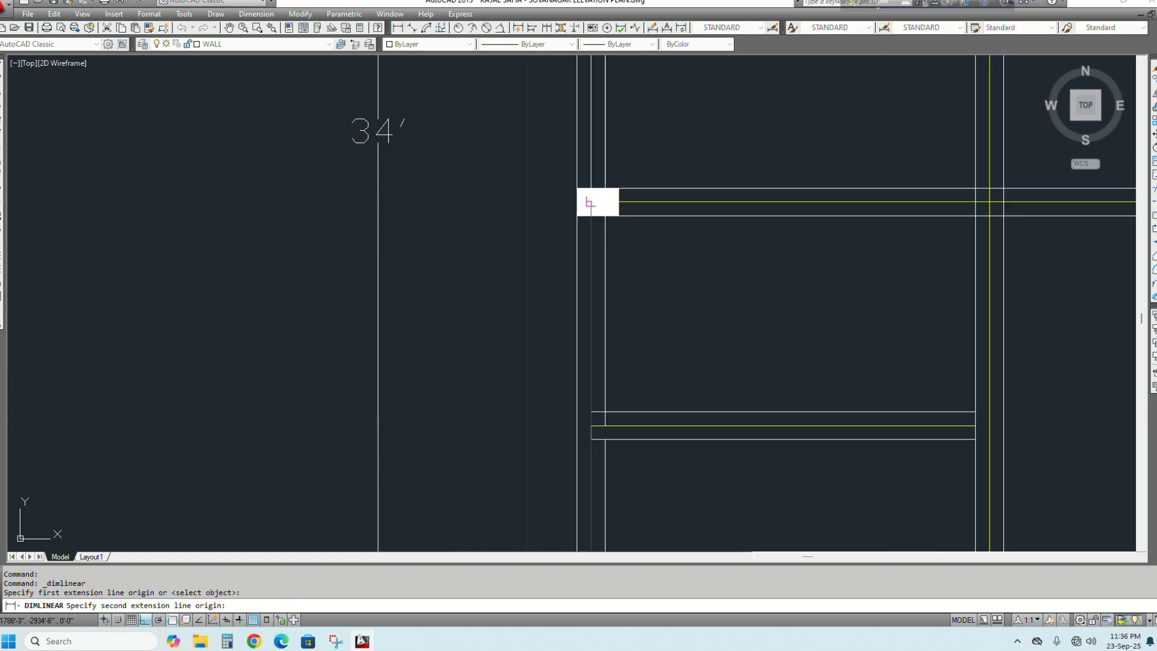
{"action": "left_click", "coordinate": [590, 202]}
{"action": "scroll", "coordinate": [590, 203], "scroll_direction": "down", "scroll_amount": 3}
{"action": "scroll", "coordinate": [537, 411], "scroll_direction": "up", "scroll_amount": 4}
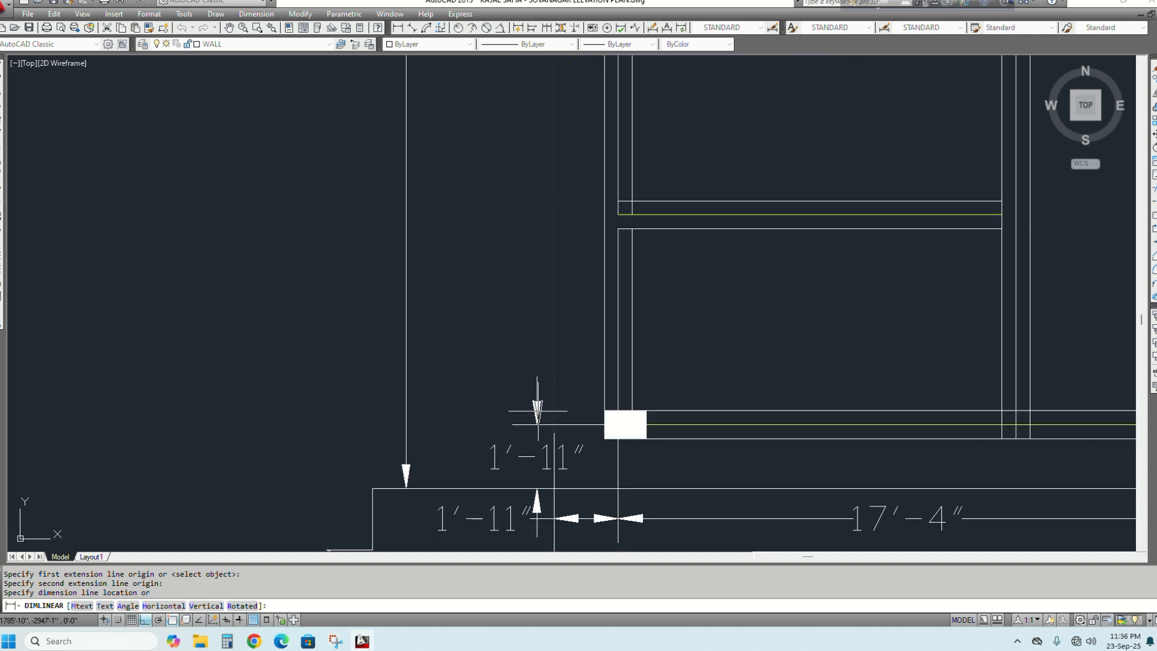
{"action": "left_click", "coordinate": [533, 409]}
{"action": "scroll", "coordinate": [533, 410], "scroll_direction": "down", "scroll_amount": 3}
{"action": "scroll", "coordinate": [596, 279], "scroll_direction": "up", "scroll_amount": 4}
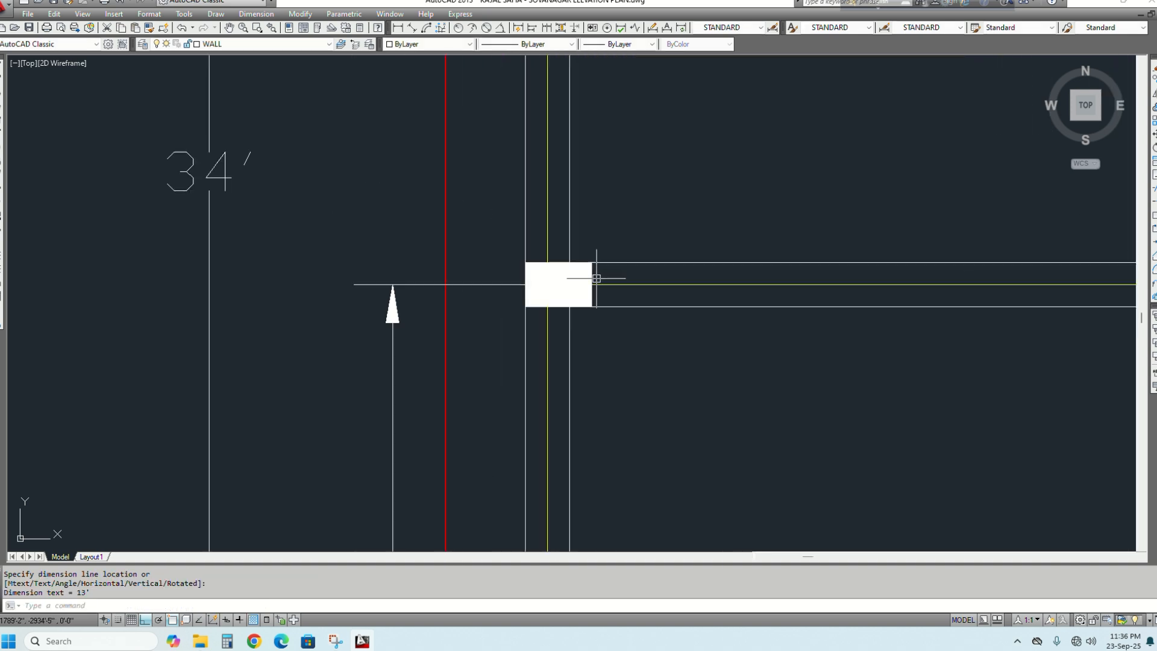
{"action": "key", "text": "Return"}
{"action": "left_click", "coordinate": [542, 282]}
{"action": "scroll", "coordinate": [542, 282], "scroll_direction": "down", "scroll_amount": 3}
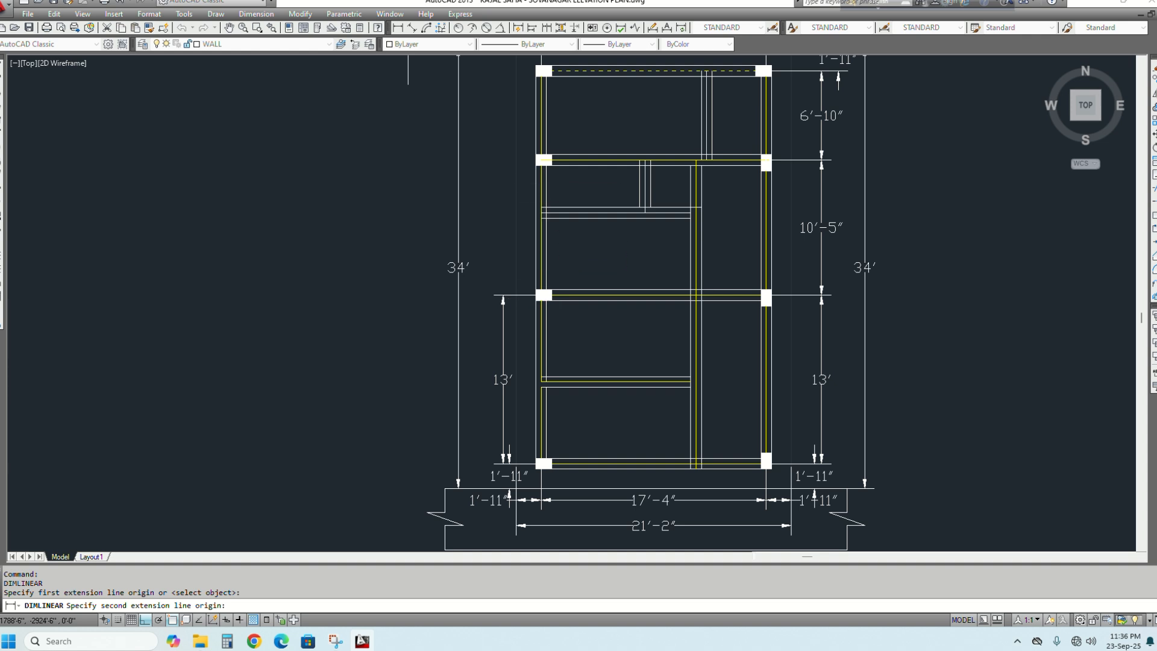
{"action": "scroll", "coordinate": [545, 168], "scroll_direction": "up", "scroll_amount": 4}
{"action": "left_click", "coordinate": [532, 147]}
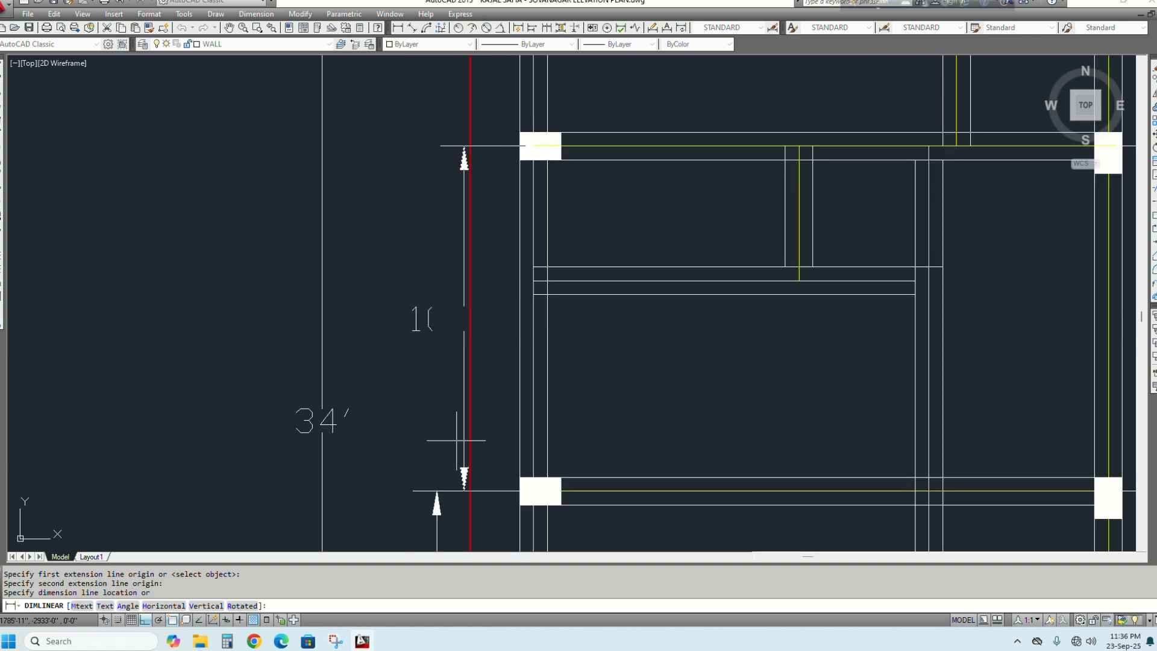
{"action": "left_click", "coordinate": [437, 481]}
Add the left-side 6'-10" column dimension up to the top-left column
{"action": "key", "text": "Return"}
{"action": "scroll", "coordinate": [437, 482], "scroll_direction": "down", "scroll_amount": 3}
{"action": "scroll", "coordinate": [502, 397], "scroll_direction": "up", "scroll_amount": 2}
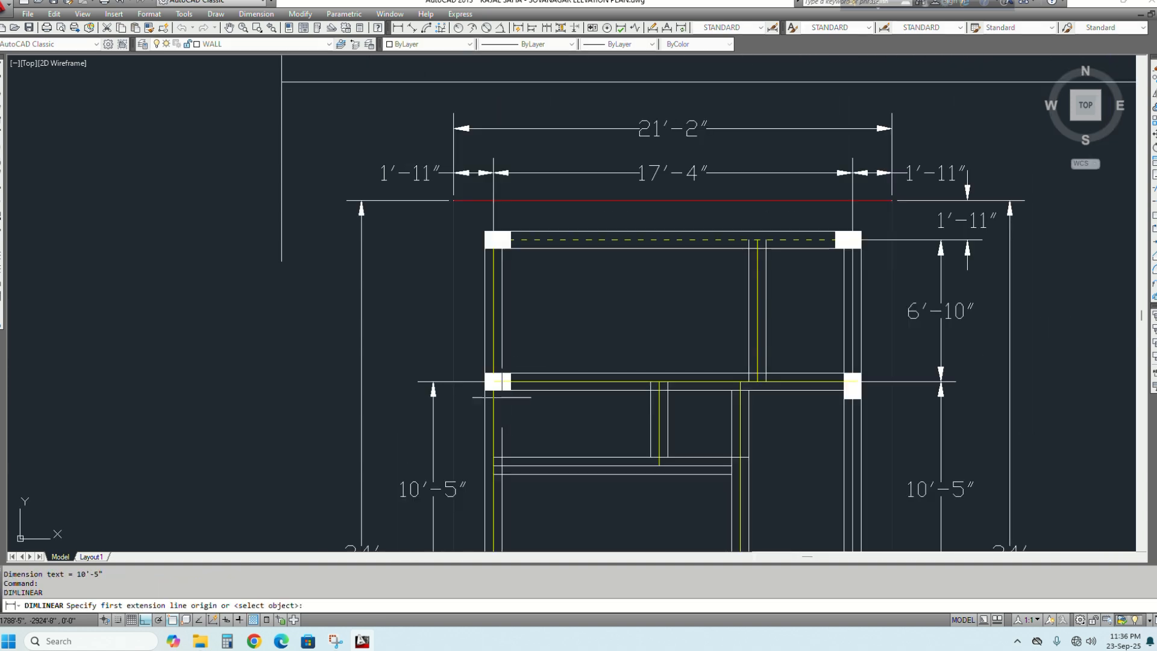
{"action": "scroll", "coordinate": [502, 397], "scroll_direction": "up", "scroll_amount": 2}
{"action": "left_click", "coordinate": [495, 378]}
{"action": "scroll", "coordinate": [505, 247], "scroll_direction": "down", "scroll_amount": 2}
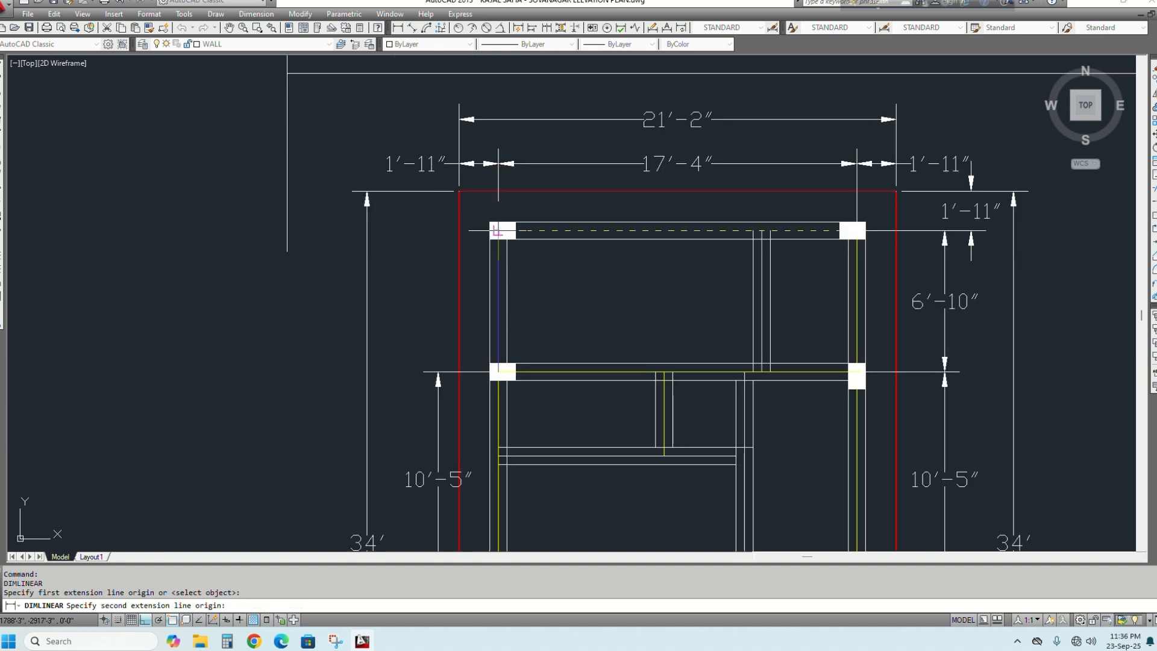
{"action": "left_click", "coordinate": [495, 231]}
{"action": "left_click", "coordinate": [438, 320]}
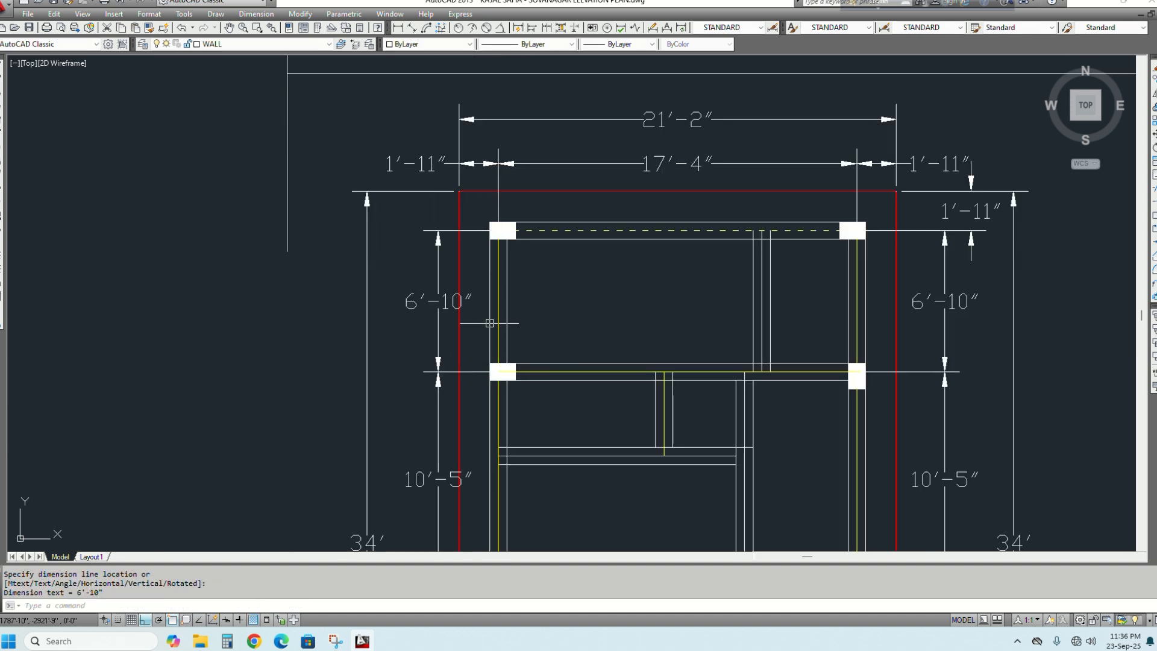
{"action": "scroll", "coordinate": [535, 343], "scroll_direction": "down", "scroll_amount": 2}
{"action": "scroll", "coordinate": [480, 294], "scroll_direction": "up", "scroll_amount": 4}
{"action": "left_click", "coordinate": [482, 286]}
{"action": "left_click", "coordinate": [456, 289]}
{"action": "scroll", "coordinate": [484, 307], "scroll_direction": "down", "scroll_amount": 2}
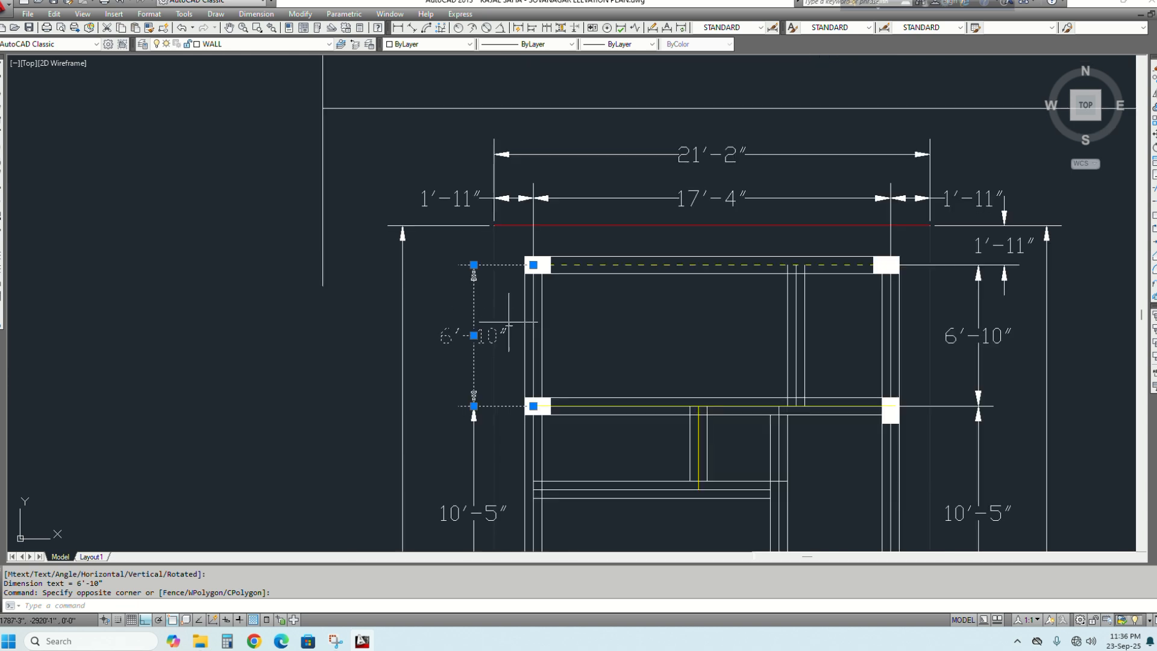
{"action": "key", "text": "Escape"}
Add the vertical 1'-11" dimension from the top-left column to the plan's top edge
{"action": "scroll", "coordinate": [663, 311], "scroll_direction": "down", "scroll_amount": 2}
{"action": "middle_click_drag", "start_coordinate": [627, 375], "coordinate": [588, 344]}
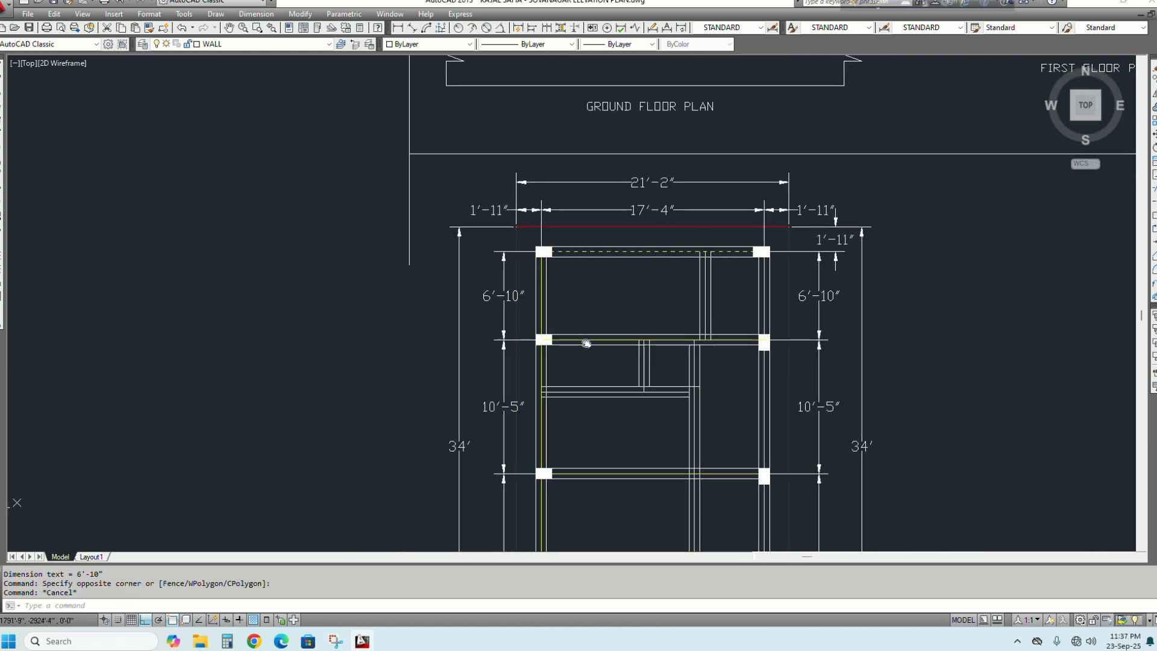
{"action": "left_click", "coordinate": [398, 28]}
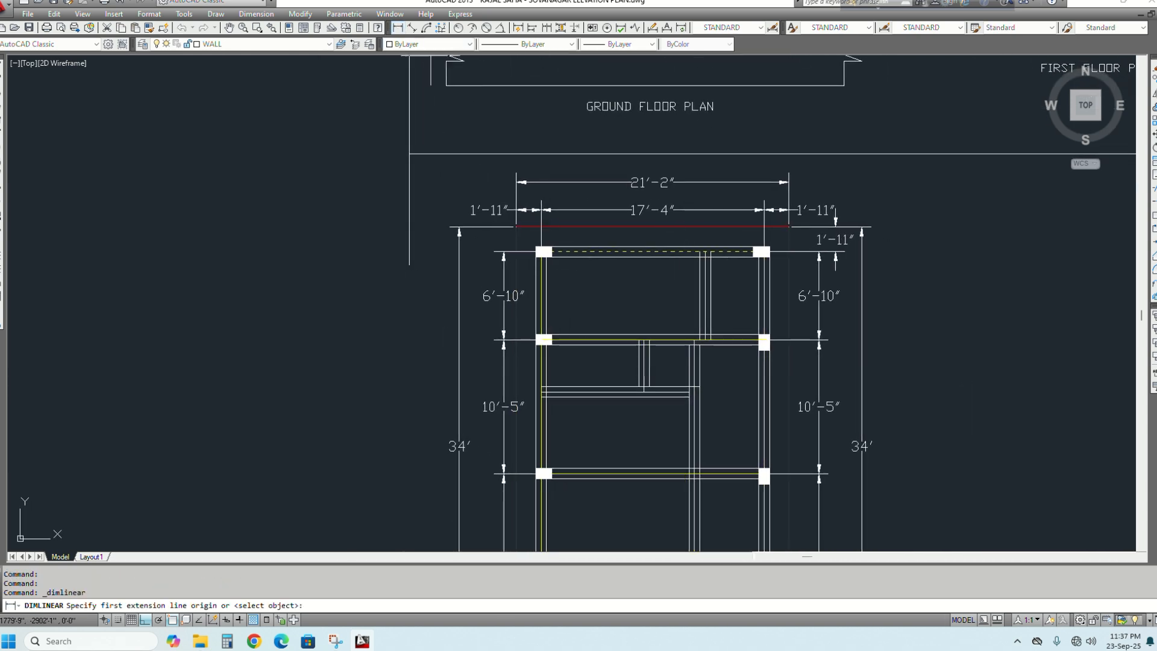
{"action": "scroll", "coordinate": [533, 229], "scroll_direction": "up", "scroll_amount": 3}
{"action": "left_click", "coordinate": [553, 286]}
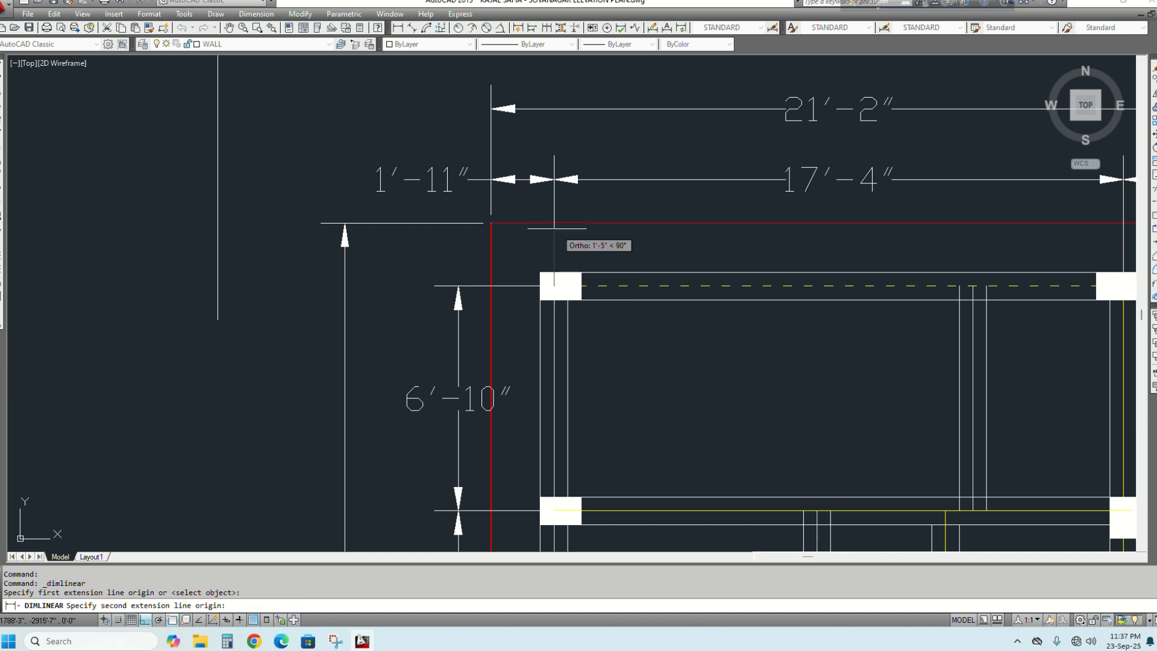
{"action": "left_click", "coordinate": [491, 223]}
{"action": "left_click", "coordinate": [470, 200]}
{"action": "scroll", "coordinate": [545, 283], "scroll_direction": "down", "scroll_amount": 3}
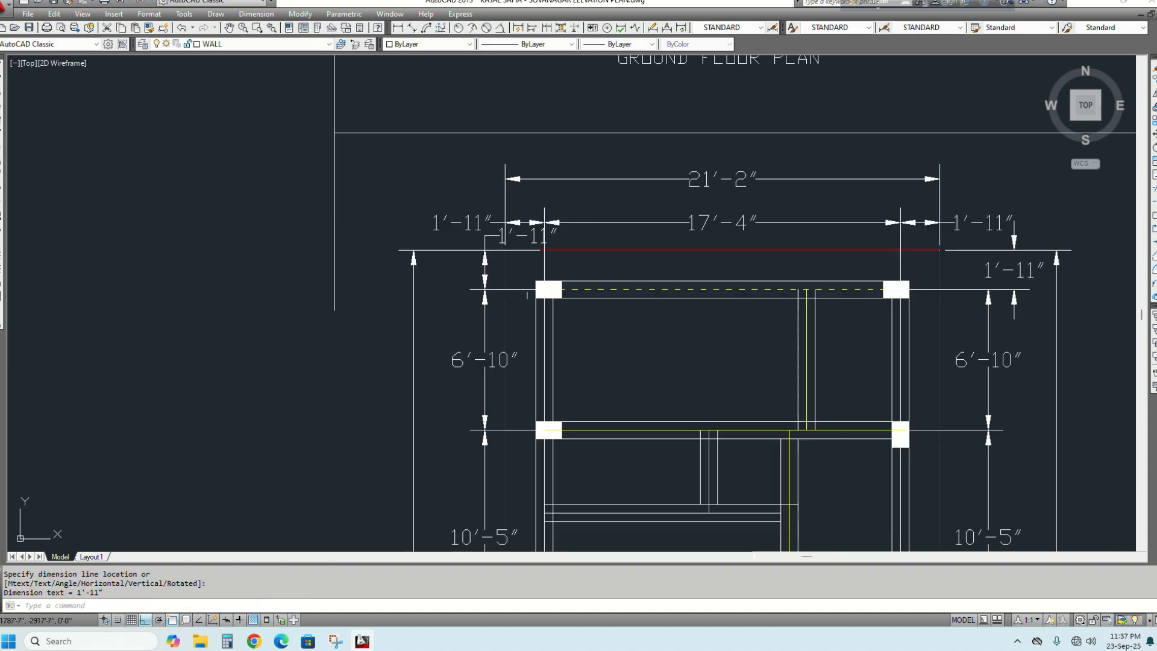
{"action": "scroll", "coordinate": [484, 377], "scroll_direction": "up", "scroll_amount": 3}
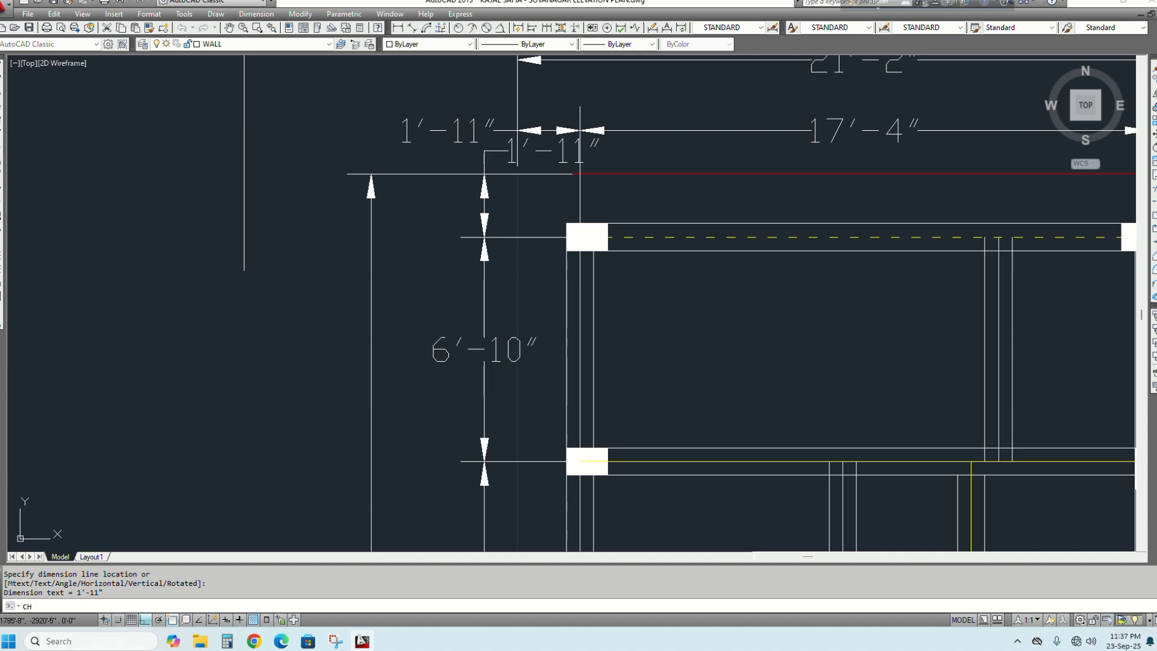
Set the left 6'-10" dimension's text rotation to 90 in Properties
{"action": "key", "text": "Return"}
{"action": "left_click", "coordinate": [485, 338]}
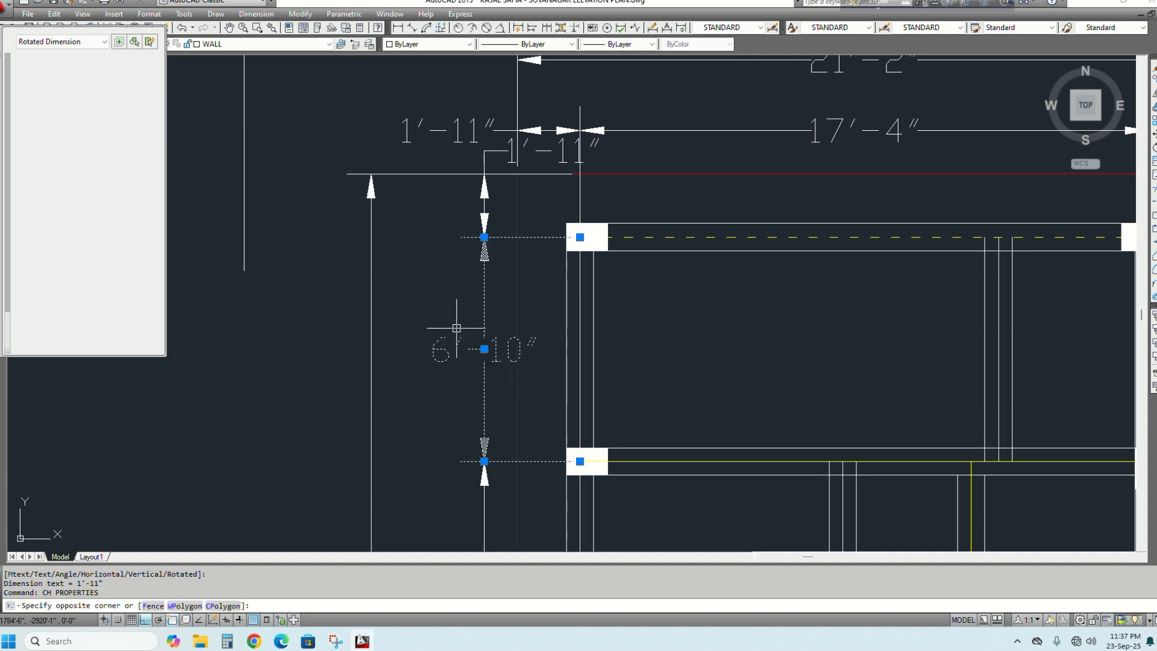
{"action": "scroll", "coordinate": [94, 258], "scroll_direction": "down", "scroll_amount": 5}
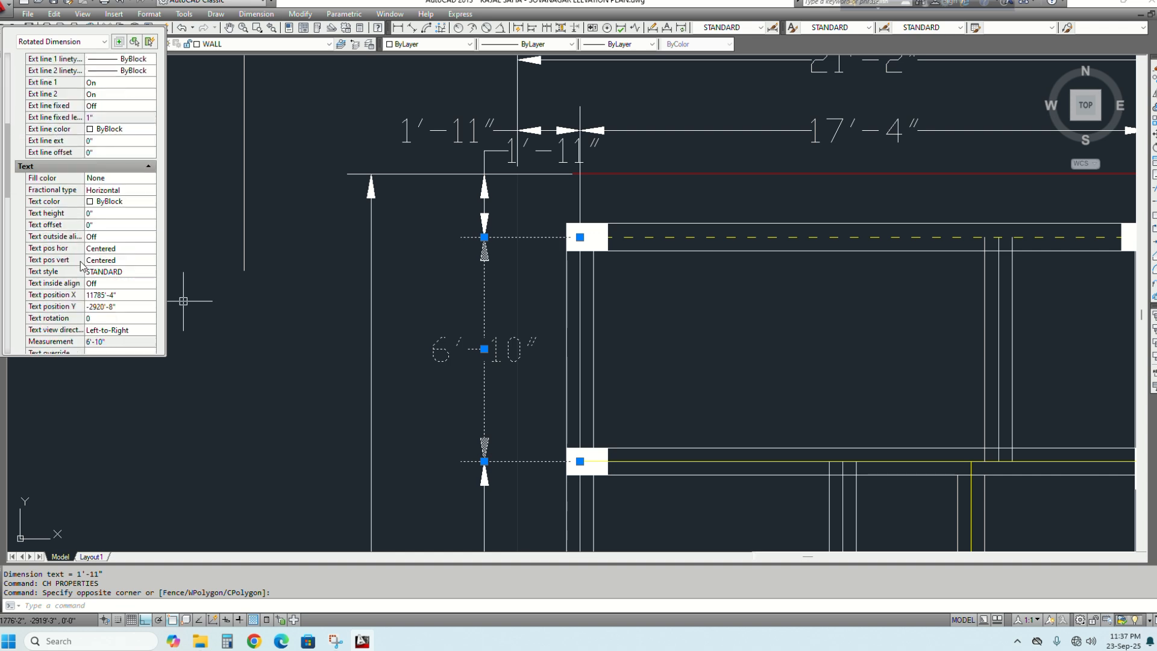
{"action": "left_click", "coordinate": [103, 319]}
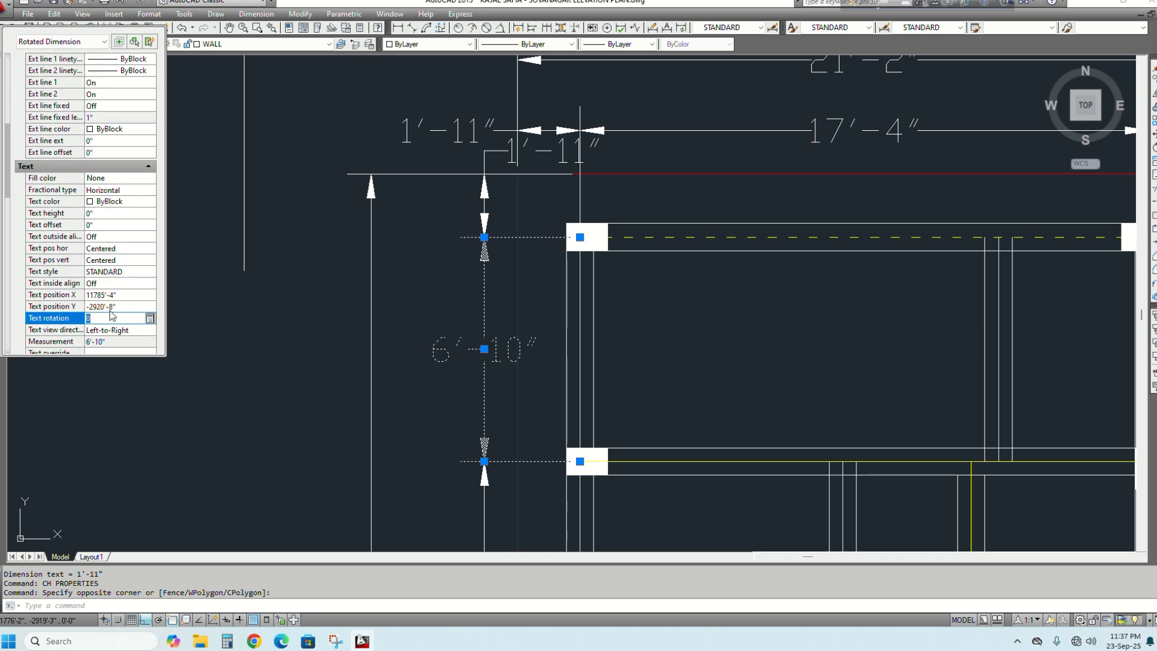
{"action": "key", "text": "Return"}
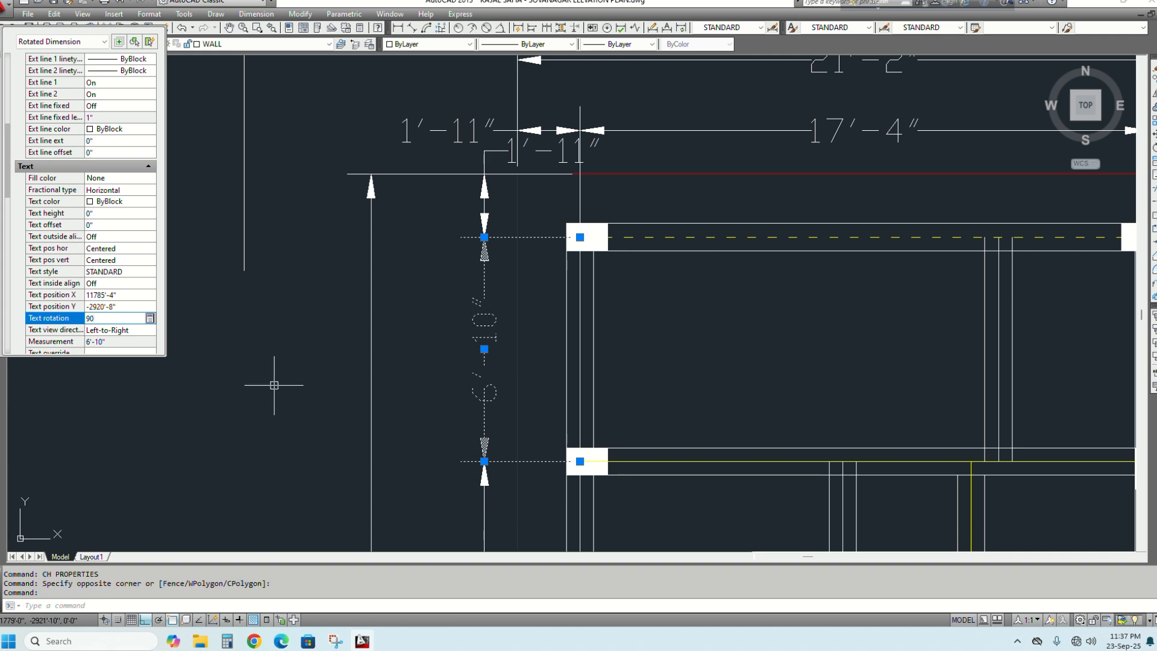
{"action": "key", "text": "Escape"}
{"action": "key", "text": "Escape"}
{"action": "scroll", "coordinate": [455, 341], "scroll_direction": "down", "scroll_amount": 5}
Match the rotated text onto the left and right 10'-5" and right 6'-10" dimensions
{"action": "middle_click_drag", "start_coordinate": [508, 416], "coordinate": [499, 335]}
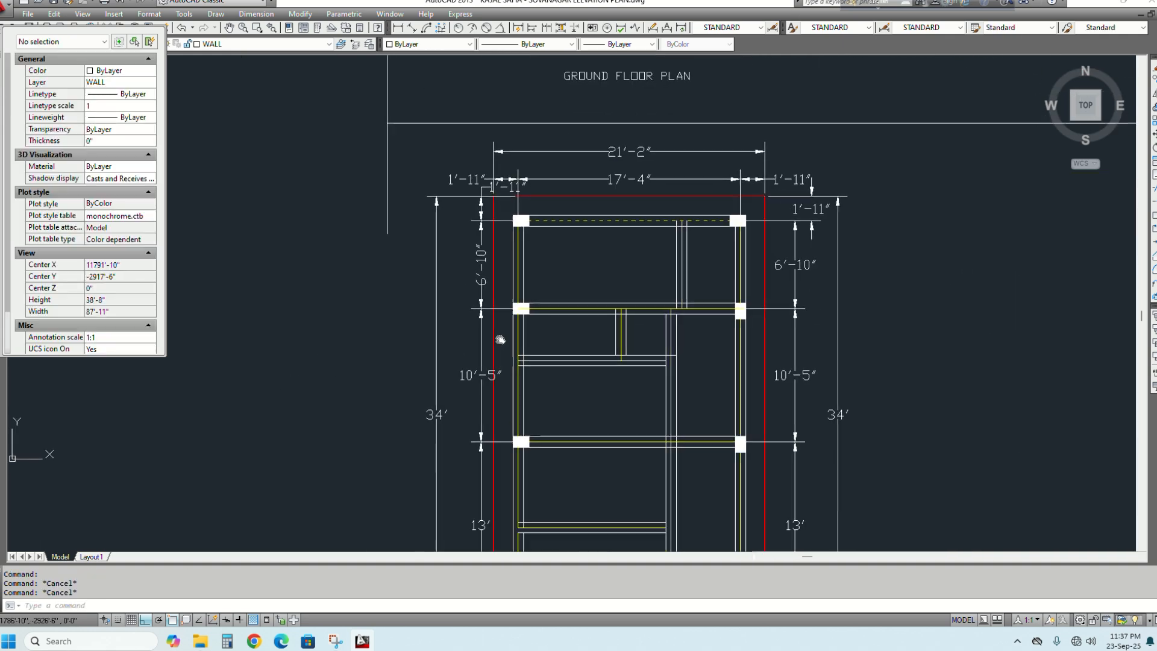
{"action": "key", "text": "Return"}
{"action": "left_click", "coordinate": [482, 295]}
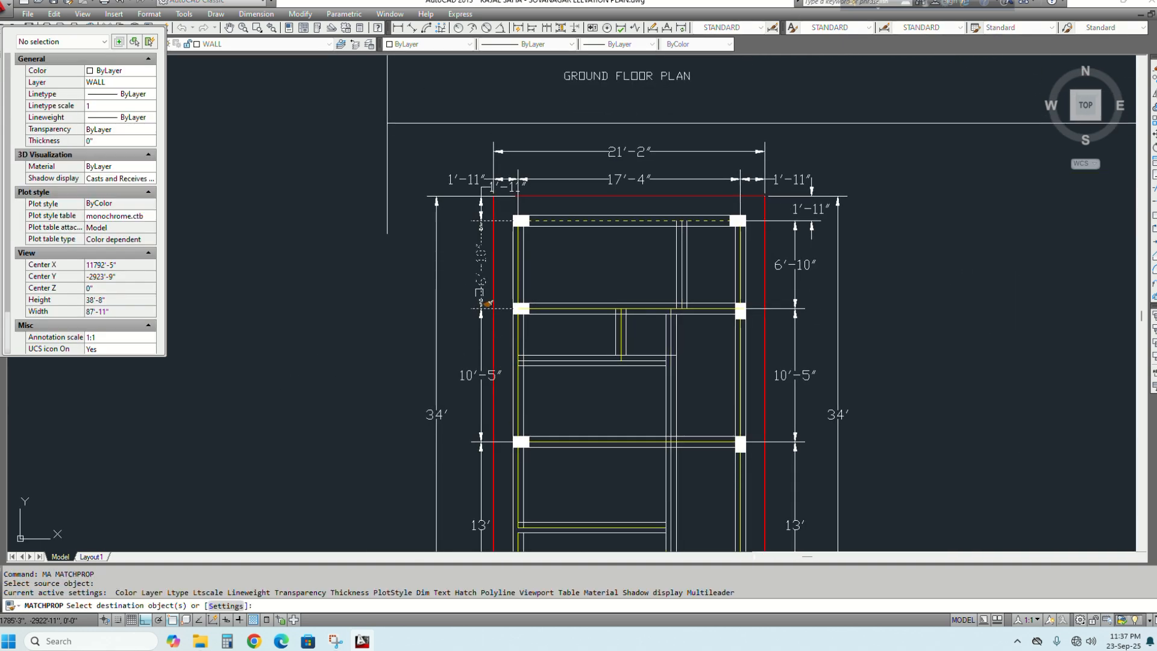
{"action": "scroll", "coordinate": [481, 341], "scroll_direction": "up", "scroll_amount": 5}
{"action": "left_click", "coordinate": [497, 364]}
{"action": "left_click", "coordinate": [459, 312]}
{"action": "scroll", "coordinate": [459, 312], "scroll_direction": "down", "scroll_amount": 5}
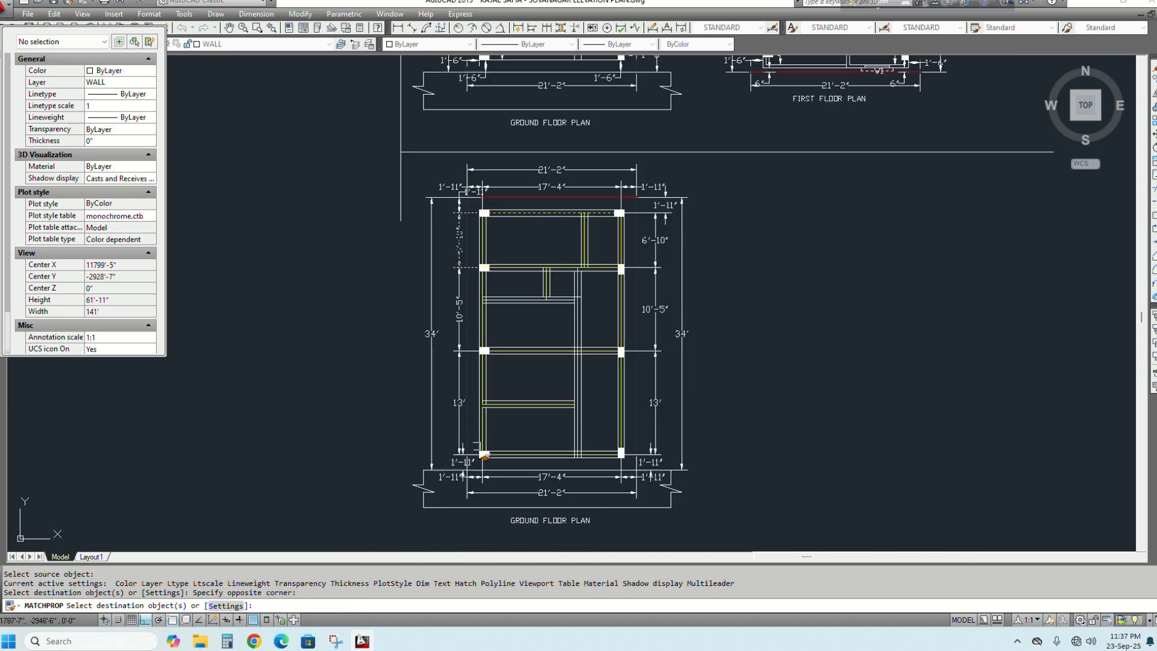
{"action": "scroll", "coordinate": [682, 428], "scroll_direction": "up", "scroll_amount": 5}
{"action": "left_click", "coordinate": [687, 305]}
{"action": "left_click", "coordinate": [661, 263]}
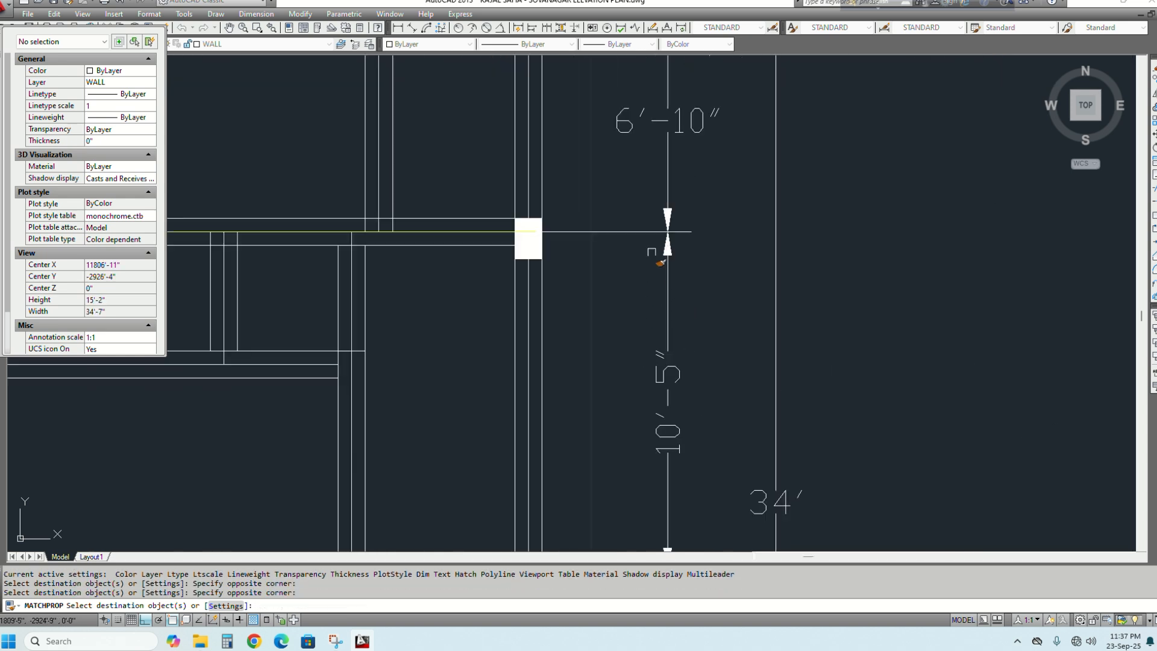
{"action": "left_click", "coordinate": [644, 161]}
{"action": "scroll", "coordinate": [681, 248], "scroll_direction": "down", "scroll_amount": 4}
{"action": "middle_click_drag", "start_coordinate": [669, 190], "coordinate": [673, 273]}
{"action": "scroll", "coordinate": [370, 202], "scroll_direction": "up", "scroll_amount": 5}
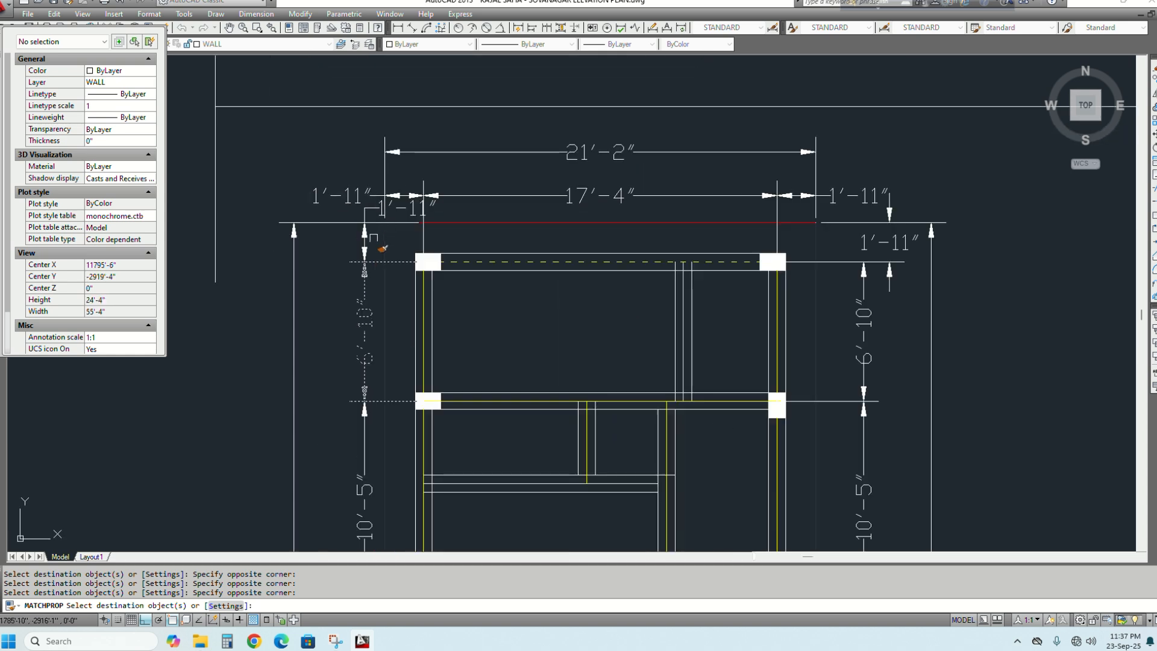
{"action": "key", "text": "Escape"}
Move the top-left 1'-11" dimension text lower, clear of the top labels
{"action": "left_click", "coordinate": [372, 205]}
{"action": "left_click", "coordinate": [335, 203]}
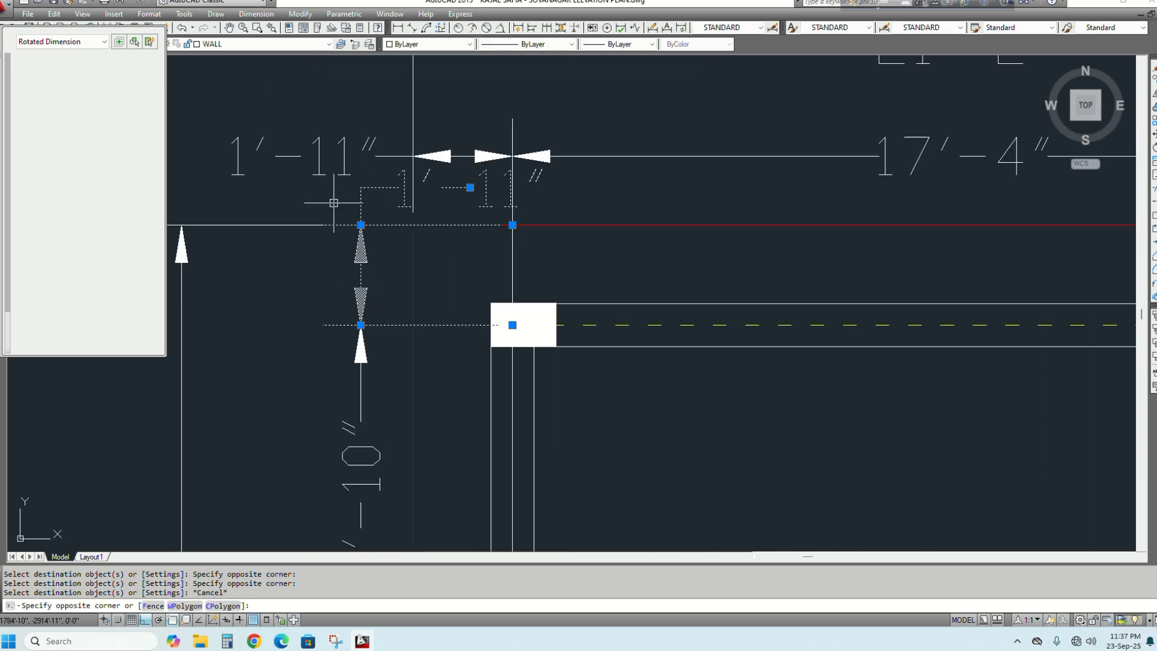
{"action": "left_click", "coordinate": [470, 188]}
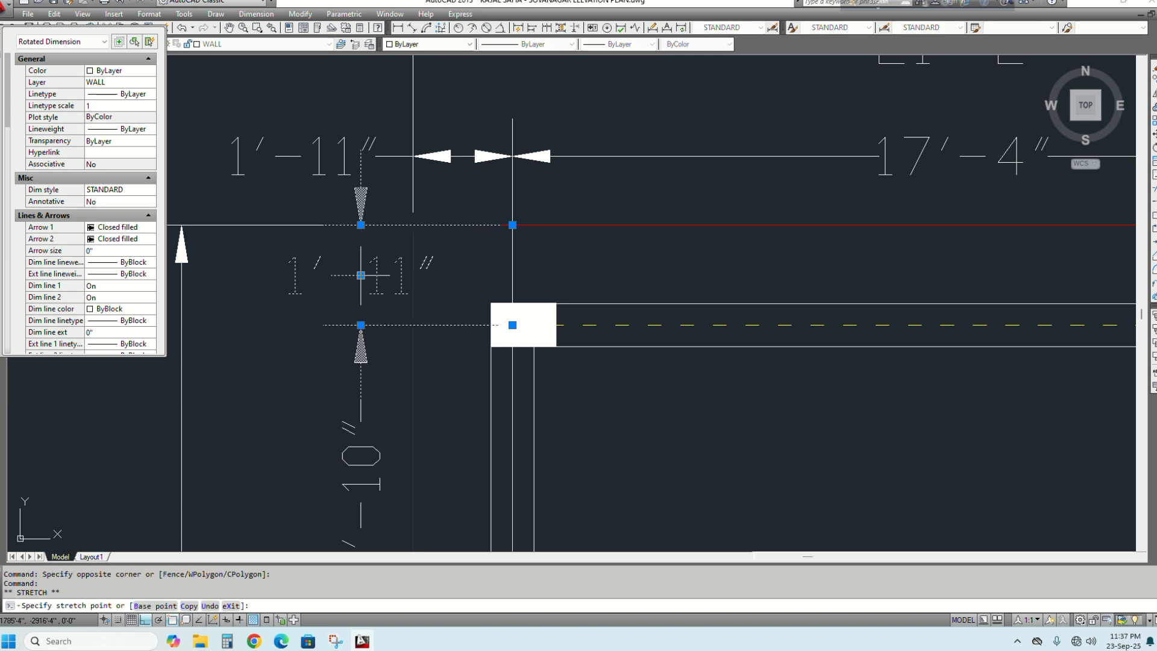
{"action": "left_click", "coordinate": [360, 275]}
{"action": "left_click", "coordinate": [360, 275]}
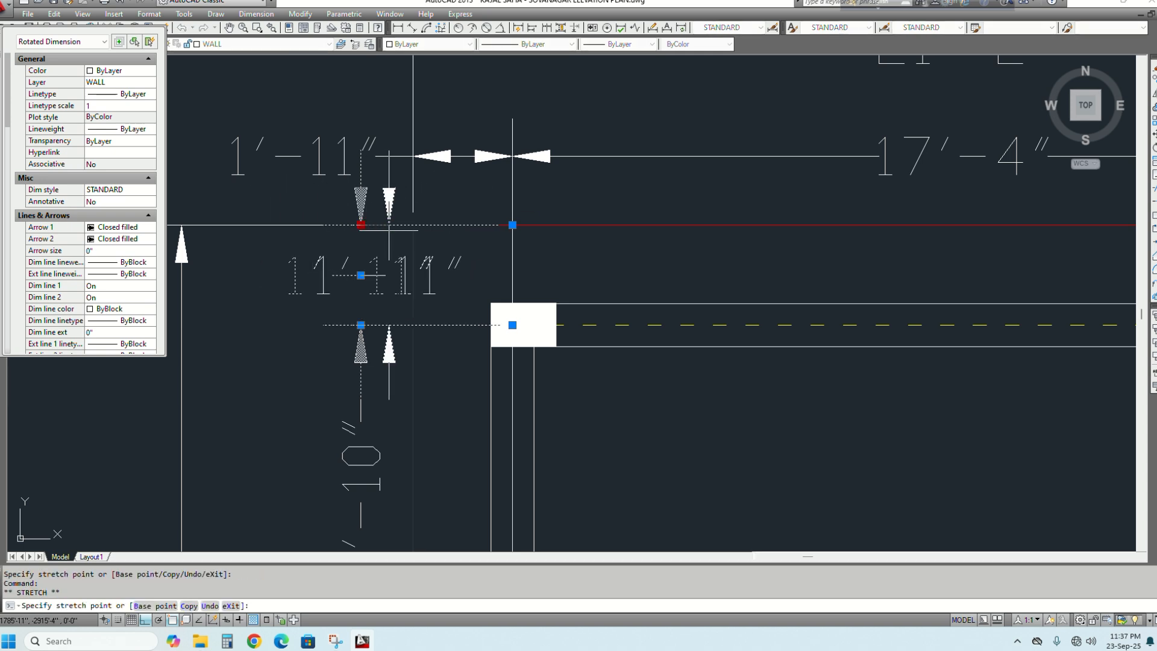
{"action": "key", "text": "Escape"}
{"action": "scroll", "coordinate": [500, 274], "scroll_direction": "down", "scroll_amount": 2}
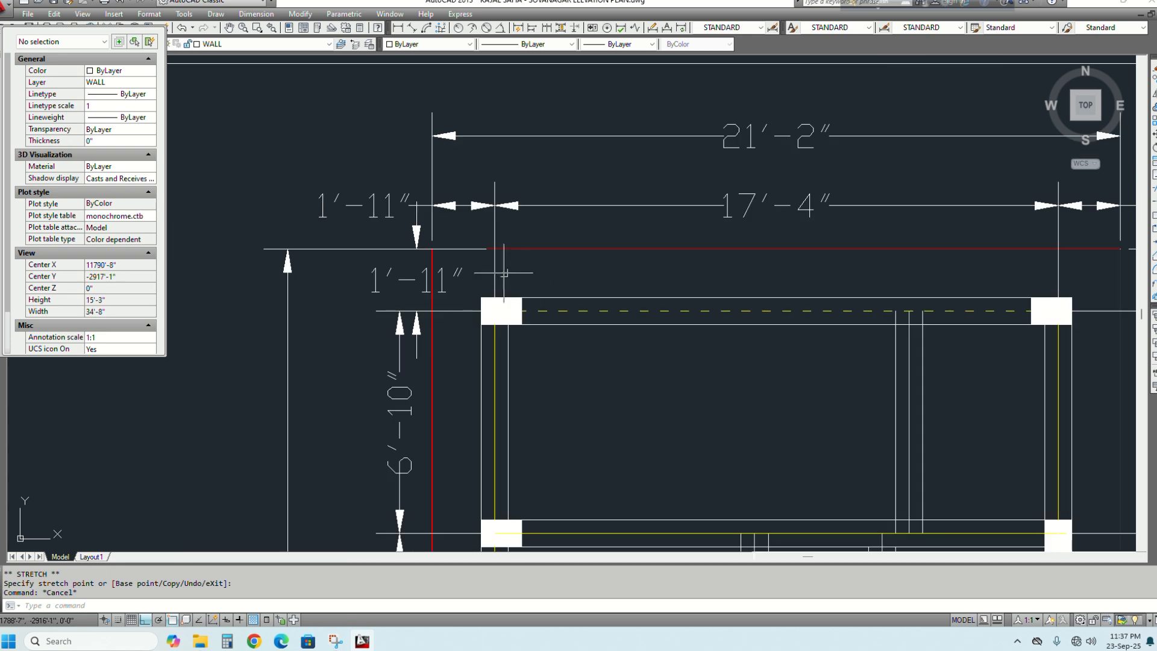
{"action": "scroll", "coordinate": [542, 260], "scroll_direction": "down", "scroll_amount": 3}
{"action": "middle_click_drag", "start_coordinate": [539, 343], "coordinate": [488, 104]}
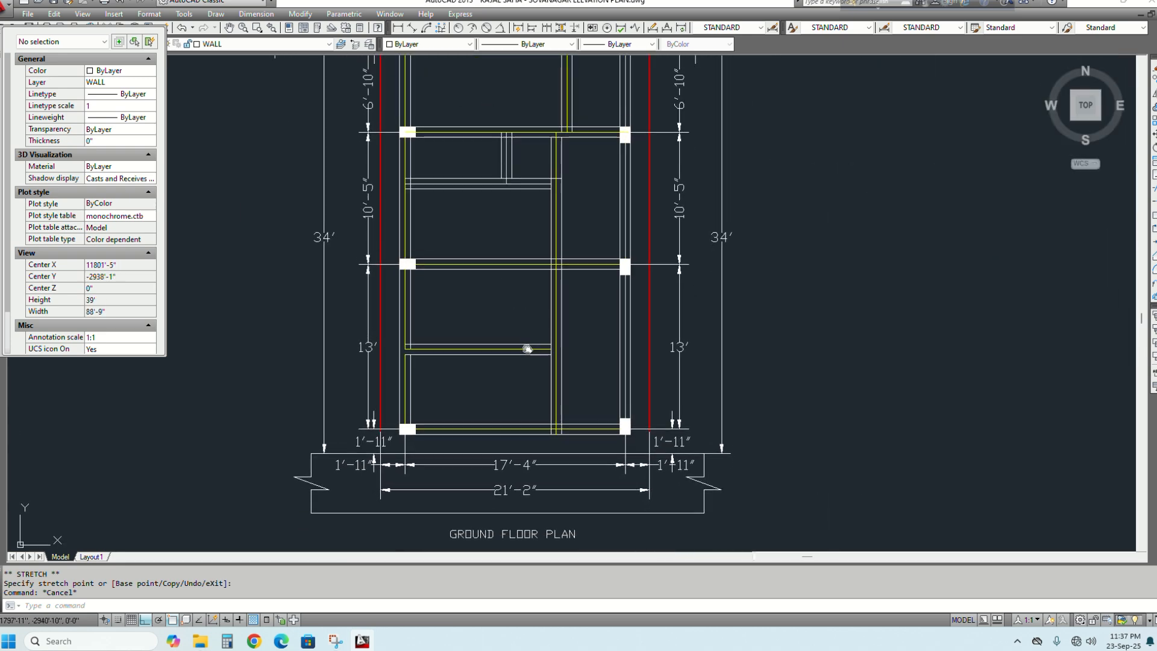
{"action": "middle_click_drag", "start_coordinate": [529, 348], "coordinate": [529, 511]}
{"action": "scroll", "coordinate": [546, 175], "scroll_direction": "up", "scroll_amount": 4}
Dimension the top bay's interior spans: 12'-9" and 4'-7"
{"action": "key", "text": "Escape"}
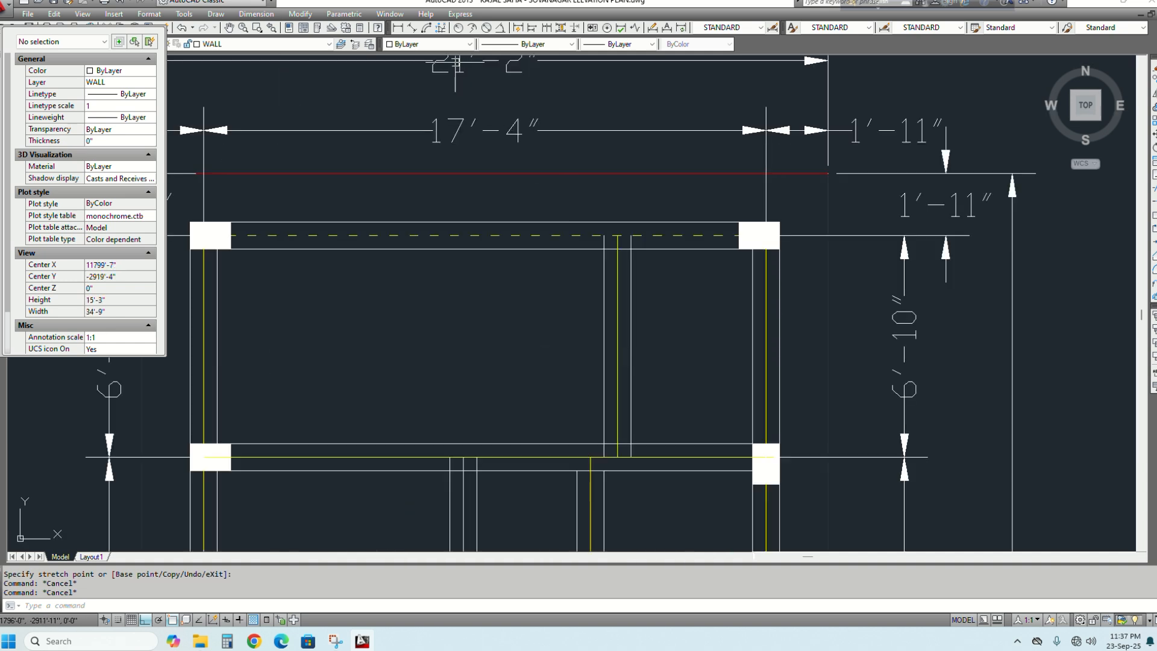
{"action": "left_click", "coordinate": [398, 30]}
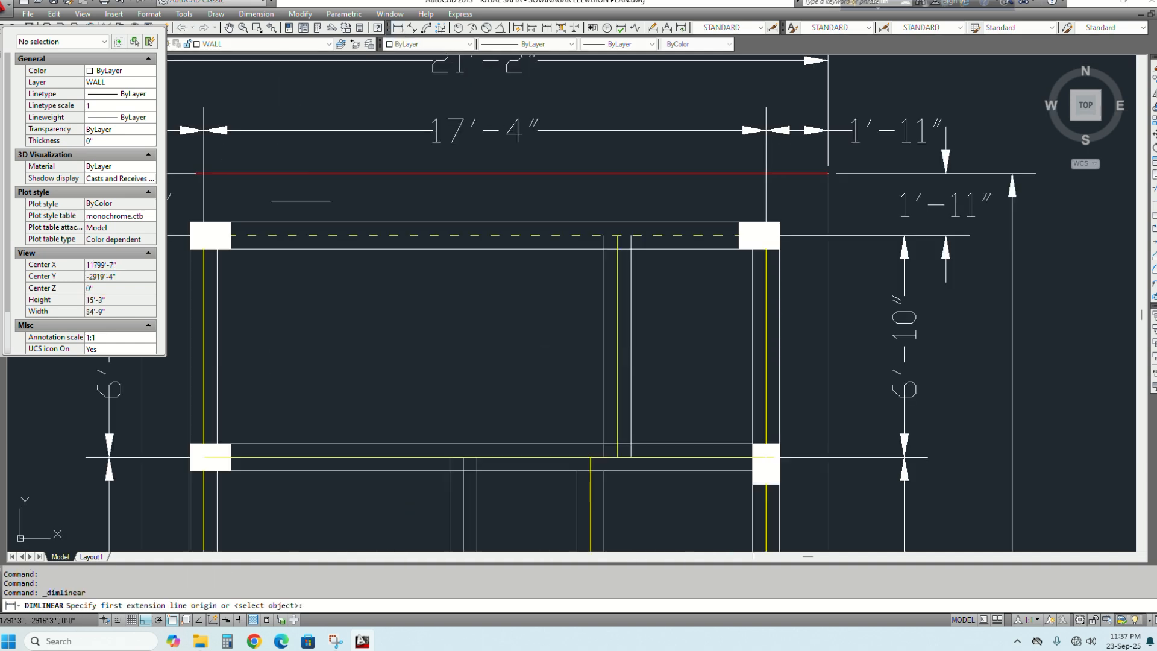
{"action": "left_click", "coordinate": [204, 235]}
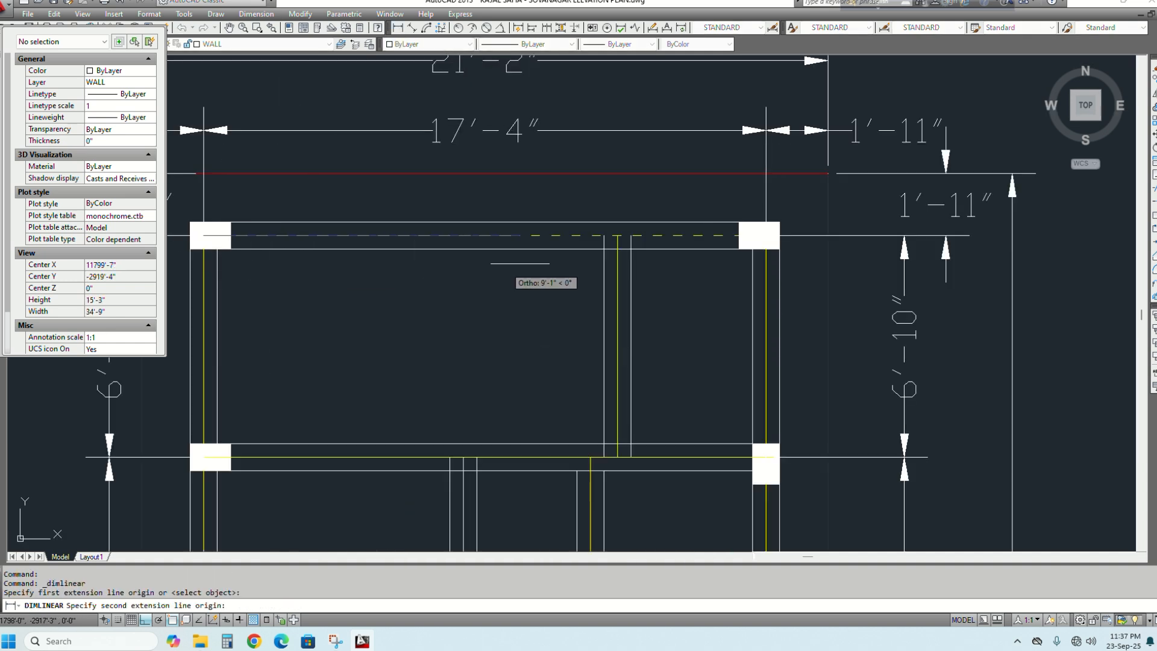
{"action": "left_click", "coordinate": [618, 235]}
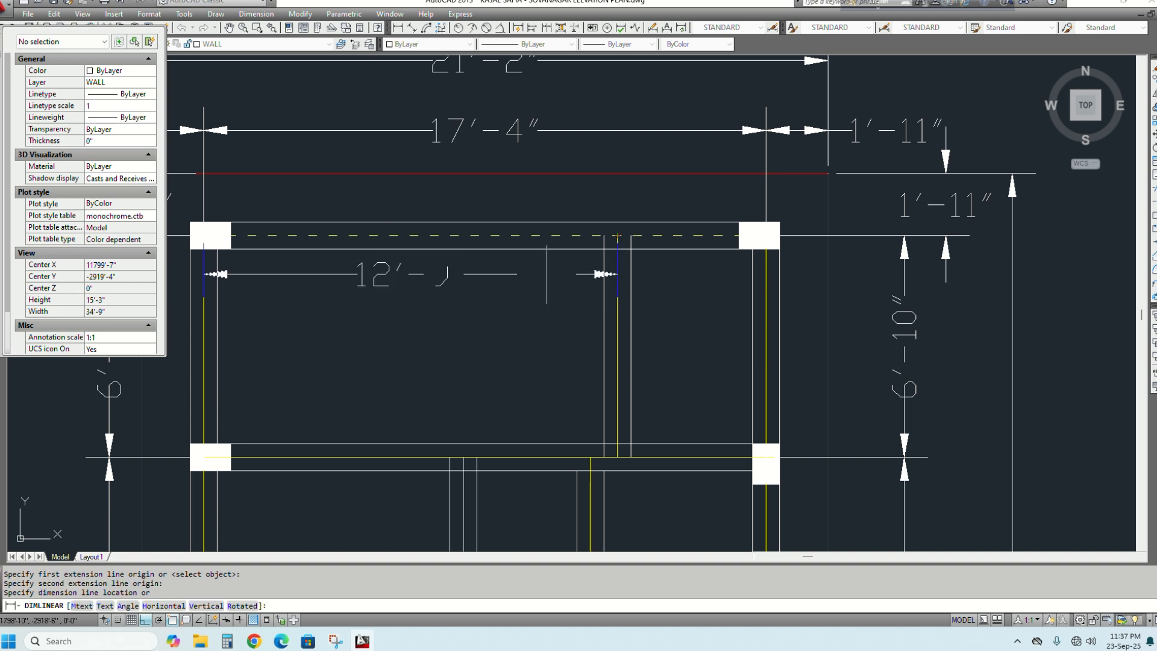
{"action": "left_click", "coordinate": [621, 273]}
{"action": "scroll", "coordinate": [624, 269], "scroll_direction": "up", "scroll_amount": 2}
{"action": "key", "text": "Return"}
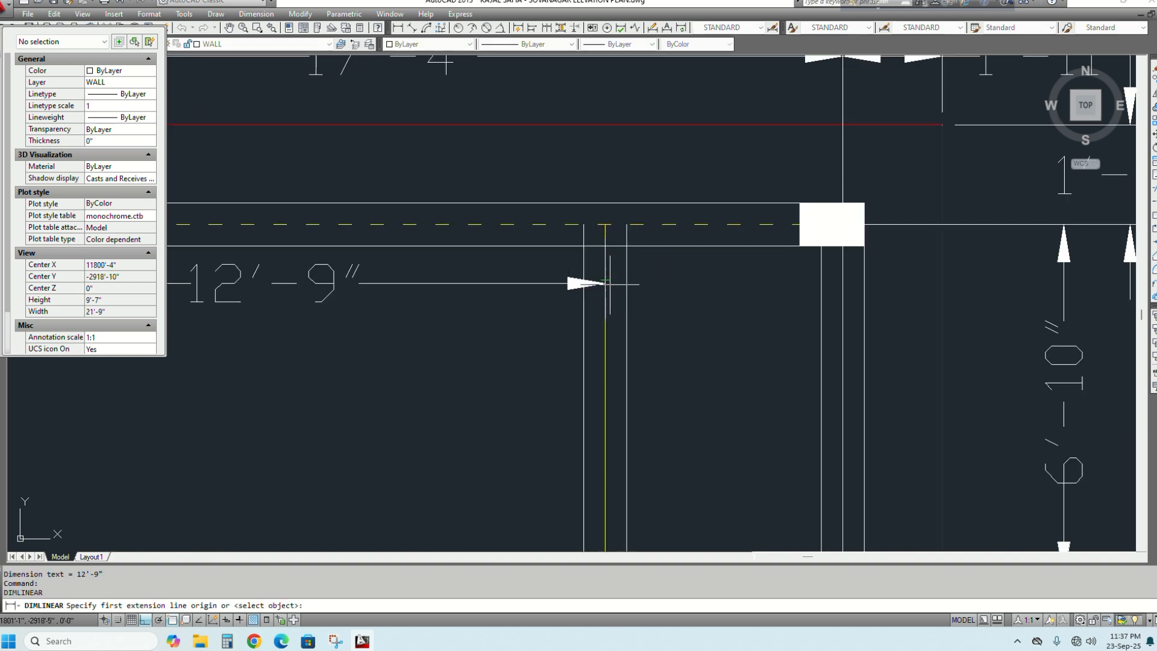
{"action": "left_click", "coordinate": [602, 283]}
{"action": "left_click", "coordinate": [842, 283]}
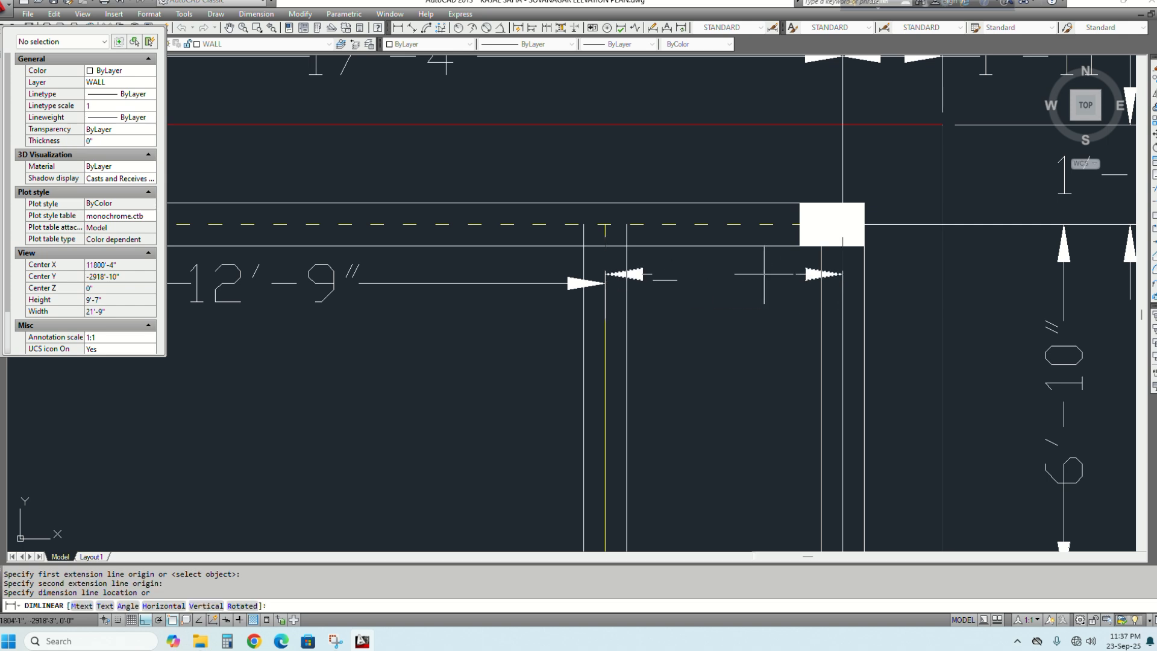
{"action": "left_click", "coordinate": [604, 283]}
{"action": "scroll", "coordinate": [604, 283], "scroll_direction": "down", "scroll_amount": 3}
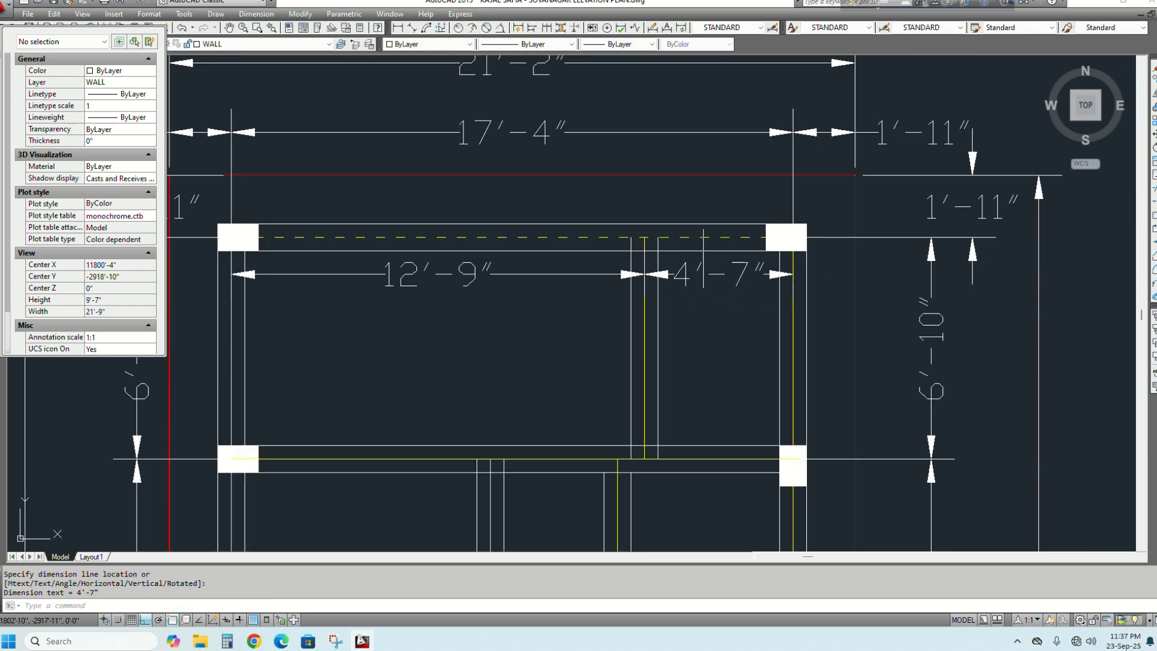
{"action": "scroll", "coordinate": [411, 410], "scroll_direction": "up", "scroll_amount": 2}
{"action": "scroll", "coordinate": [512, 352], "scroll_direction": "down", "scroll_amount": 3}
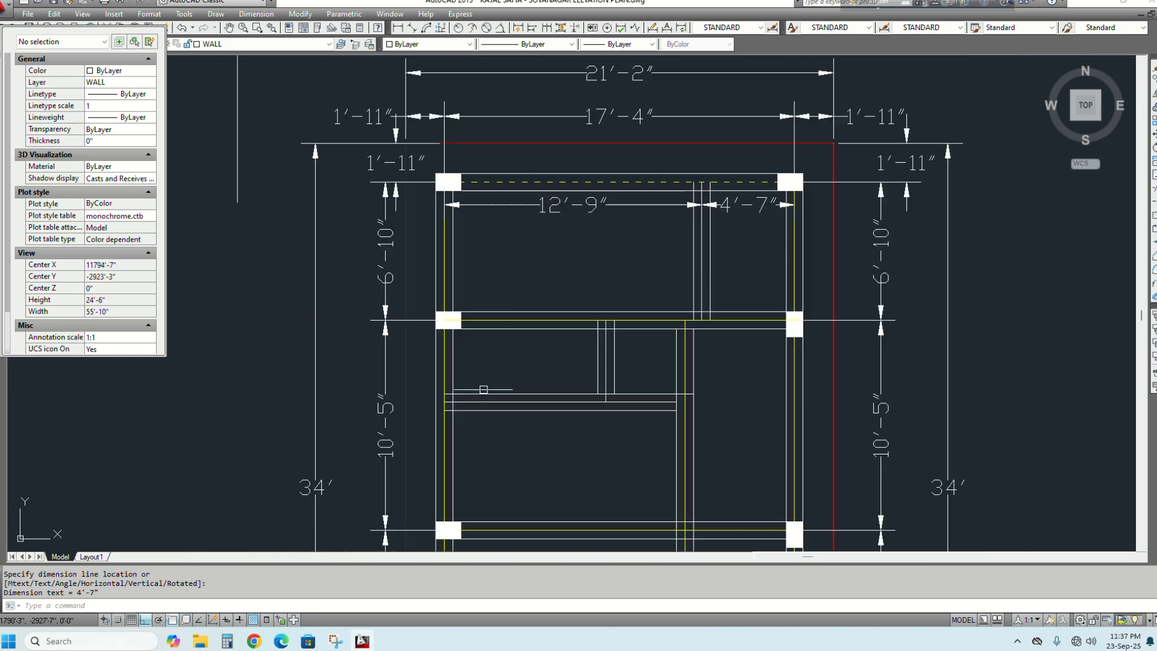
Dimension the second bay's interior spans: 8', 3'-11" and 5'-5"
{"action": "key", "text": "Return"}
{"action": "left_click", "coordinate": [445, 402]}
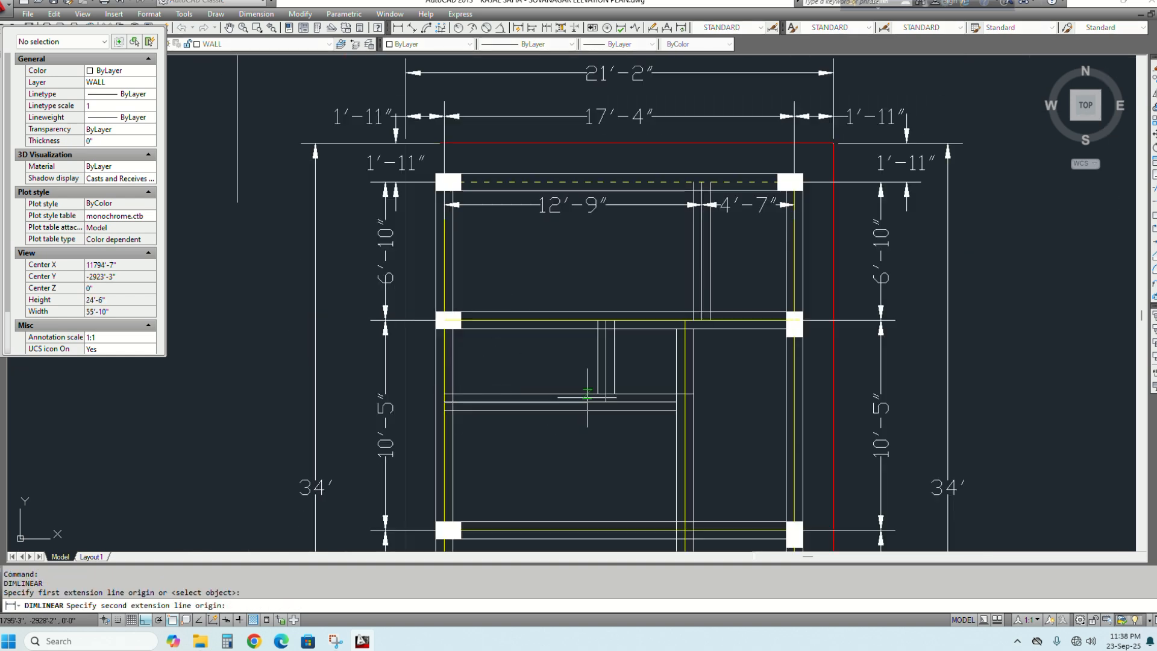
{"action": "left_click", "coordinate": [605, 401]}
{"action": "left_click", "coordinate": [598, 373]}
{"action": "key", "text": "Return"}
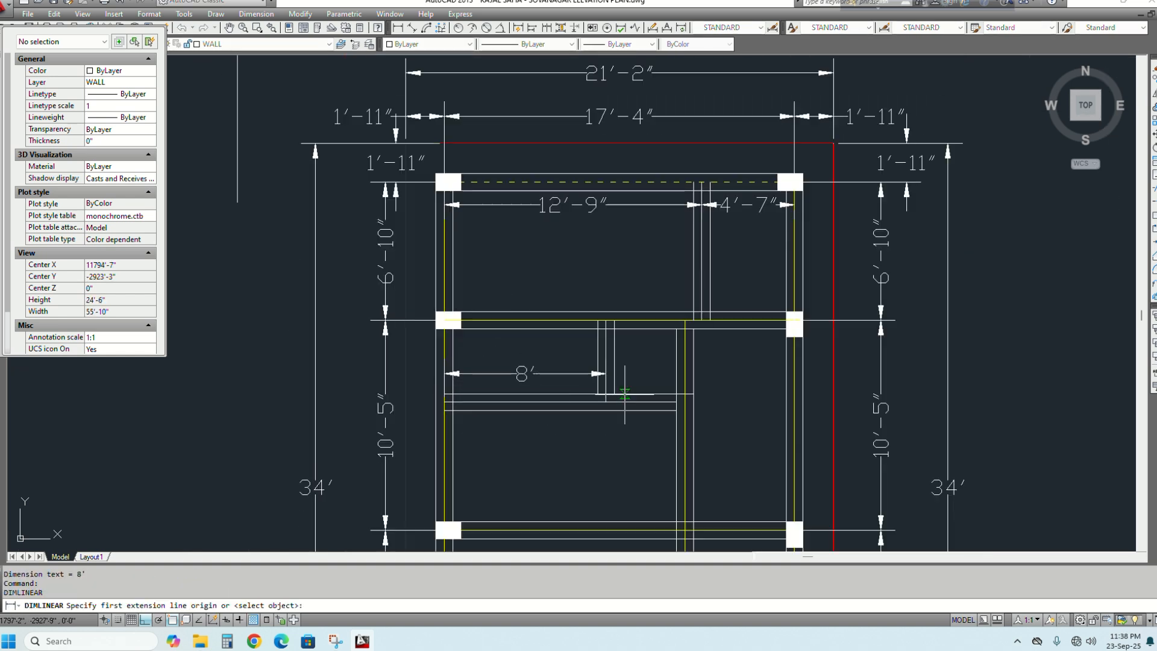
{"action": "scroll", "coordinate": [622, 395], "scroll_direction": "up", "scroll_amount": 4}
{"action": "left_click", "coordinate": [579, 413]}
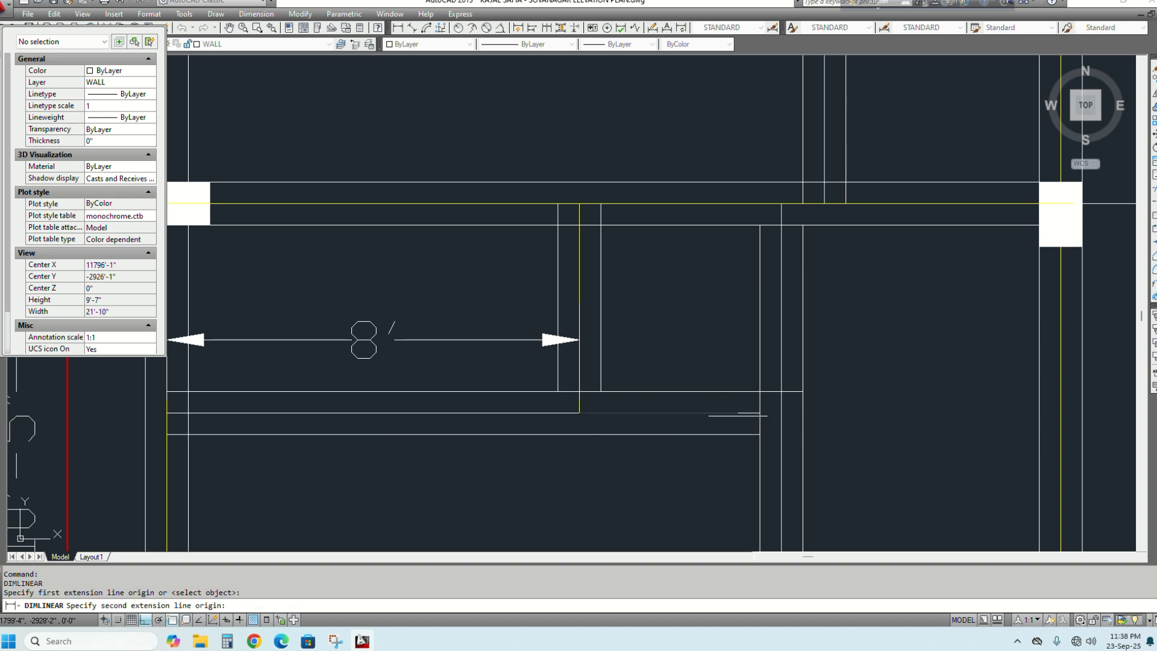
{"action": "left_click", "coordinate": [780, 415]}
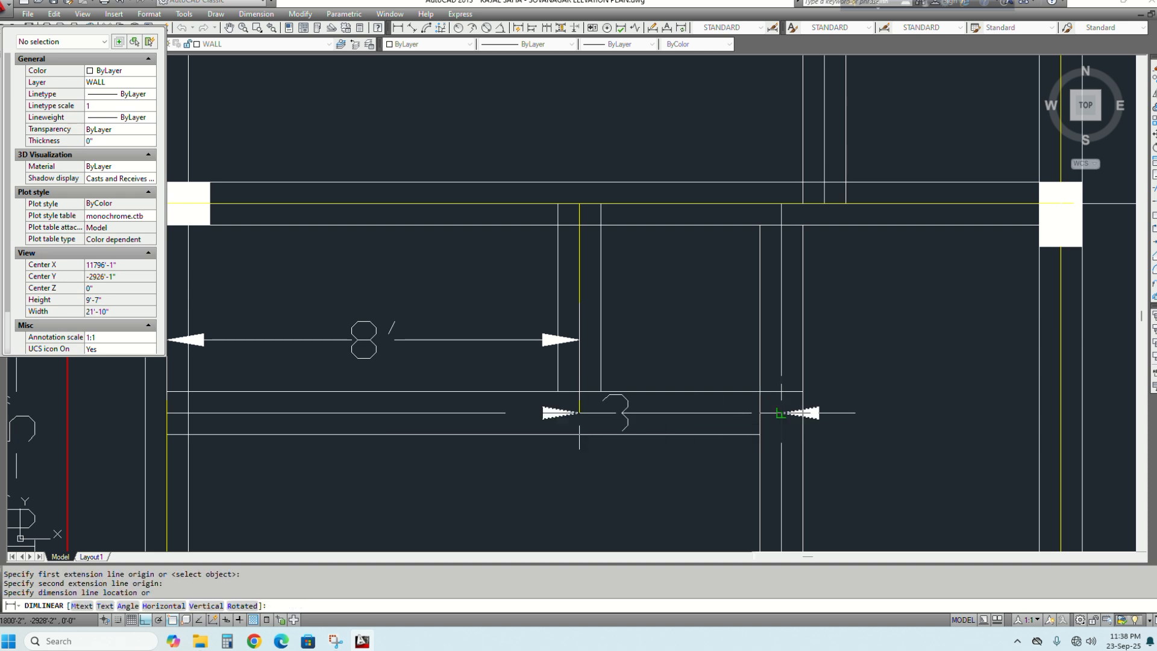
{"action": "left_click", "coordinate": [594, 315]}
{"action": "key", "text": "Return"}
{"action": "scroll", "coordinate": [652, 320], "scroll_direction": "down", "scroll_amount": 8}
{"action": "scroll", "coordinate": [737, 365], "scroll_direction": "up", "scroll_amount": 8}
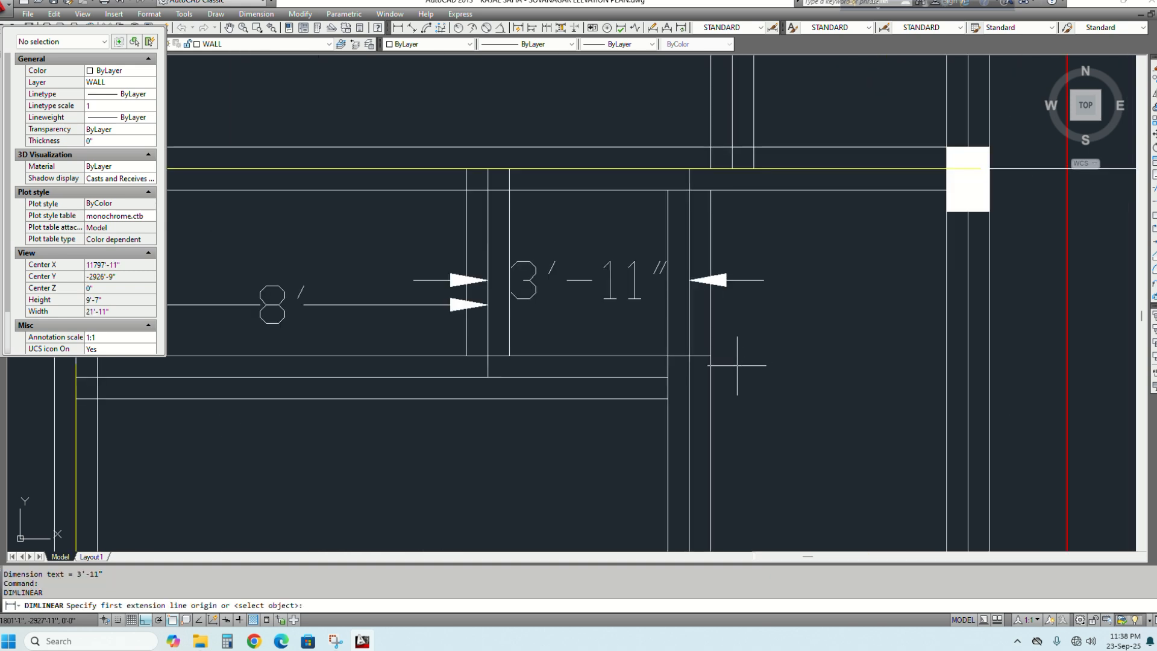
{"action": "scroll", "coordinate": [737, 365], "scroll_direction": "down", "scroll_amount": 3}
{"action": "scroll", "coordinate": [703, 283], "scroll_direction": "up", "scroll_amount": 1}
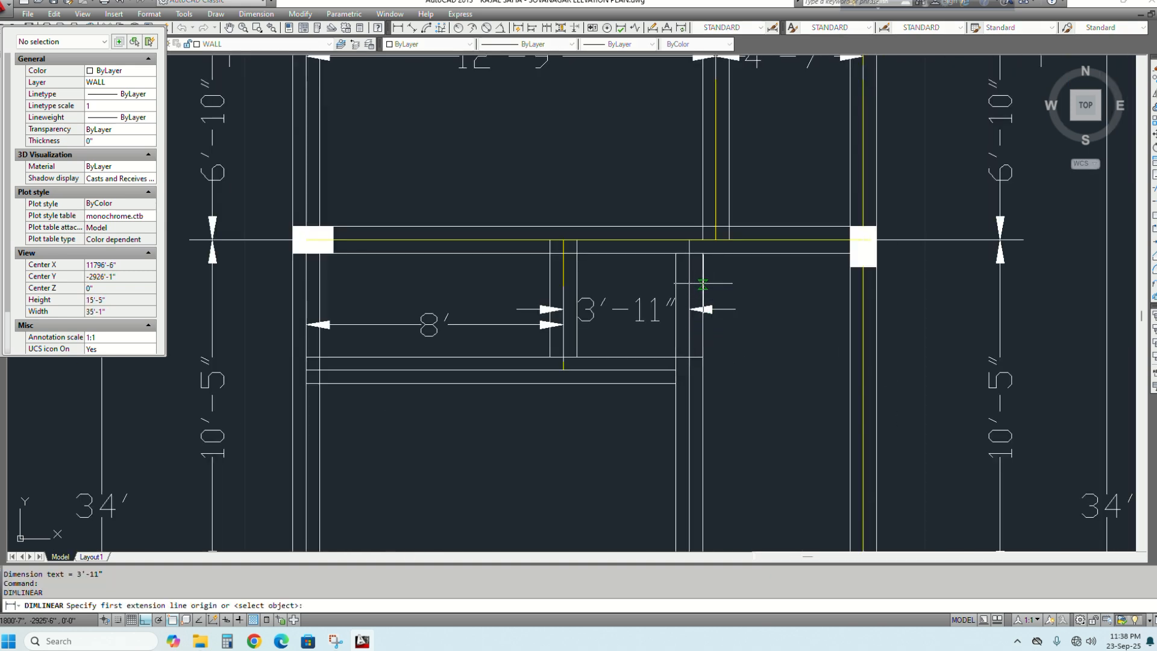
{"action": "left_click", "coordinate": [689, 240]}
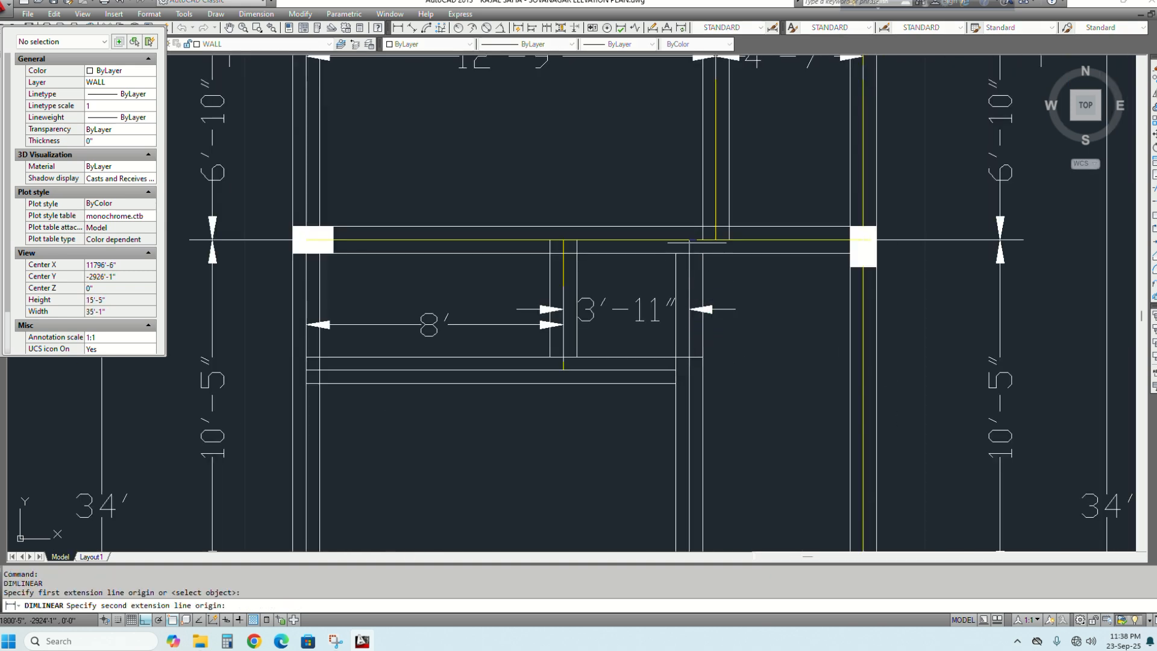
{"action": "left_click", "coordinate": [863, 240]}
{"action": "left_click", "coordinate": [802, 281]}
Add an 11'-11" dimension from the left column to the interior wall in the third bay
{"action": "scroll", "coordinate": [657, 252], "scroll_direction": "down", "scroll_amount": 2}
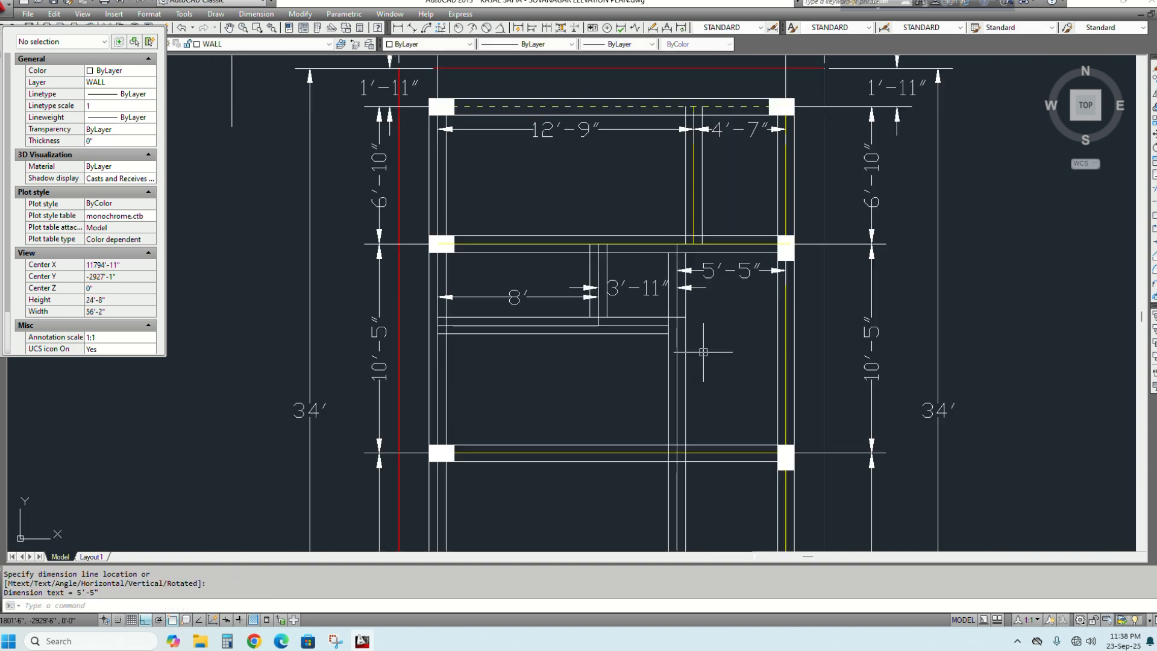
{"action": "mouse_move", "coordinate": [703, 351]}
{"action": "middle_mouse_down"}
{"action": "mouse_move", "coordinate": [628, 243]}
{"action": "mouse_move", "coordinate": [630, 227]}
{"action": "mouse_move", "coordinate": [643, 238]}
{"action": "mouse_move", "coordinate": [660, 111]}
{"action": "middle_mouse_up"}
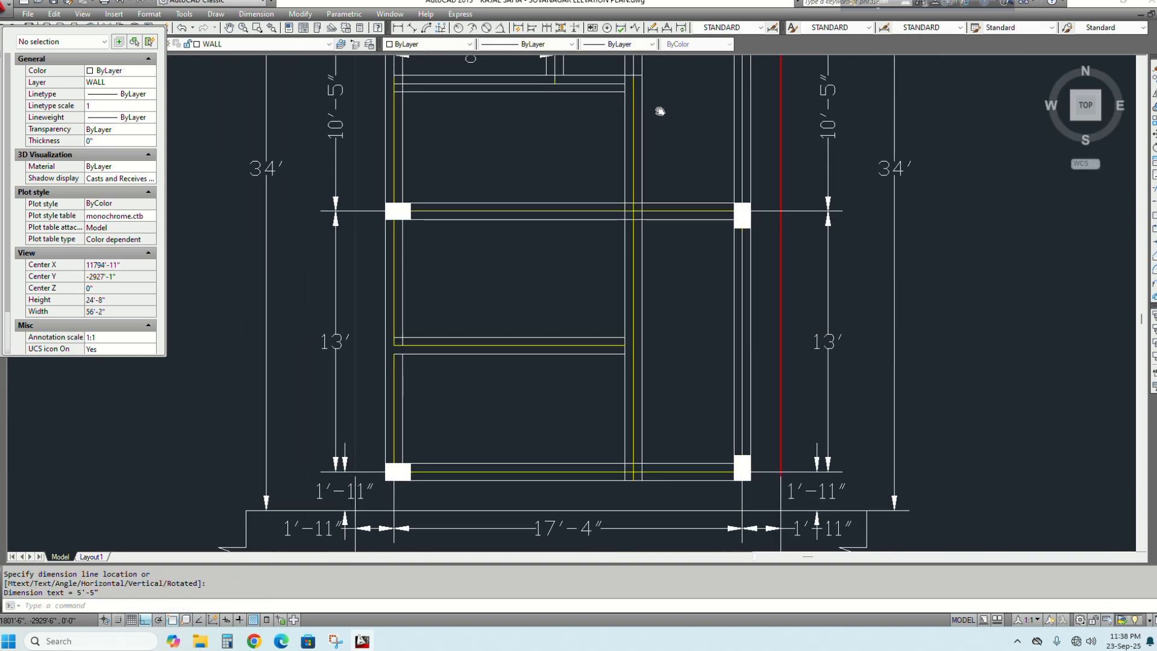
{"action": "middle_click_drag", "start_coordinate": [566, 257], "coordinate": [582, 340]}
{"action": "key", "text": "space"}
{"action": "scroll", "coordinate": [442, 306], "scroll_direction": "up", "scroll_amount": 2}
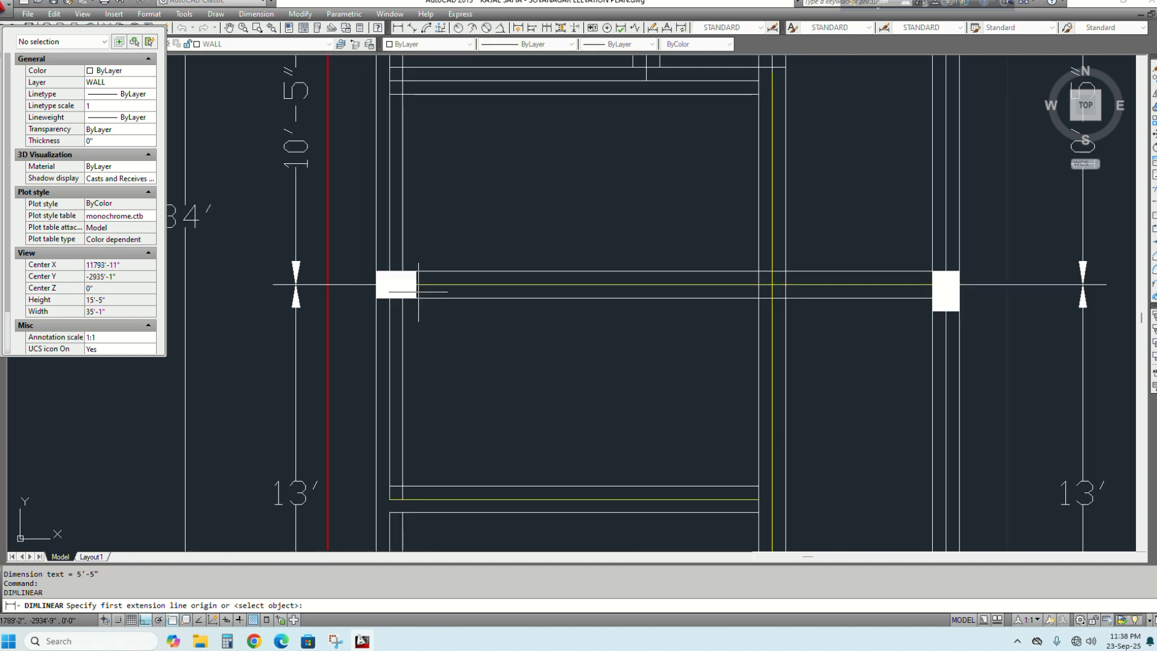
{"action": "left_click", "coordinate": [389, 284]}
{"action": "scroll", "coordinate": [507, 302], "scroll_direction": "down", "scroll_amount": 4}
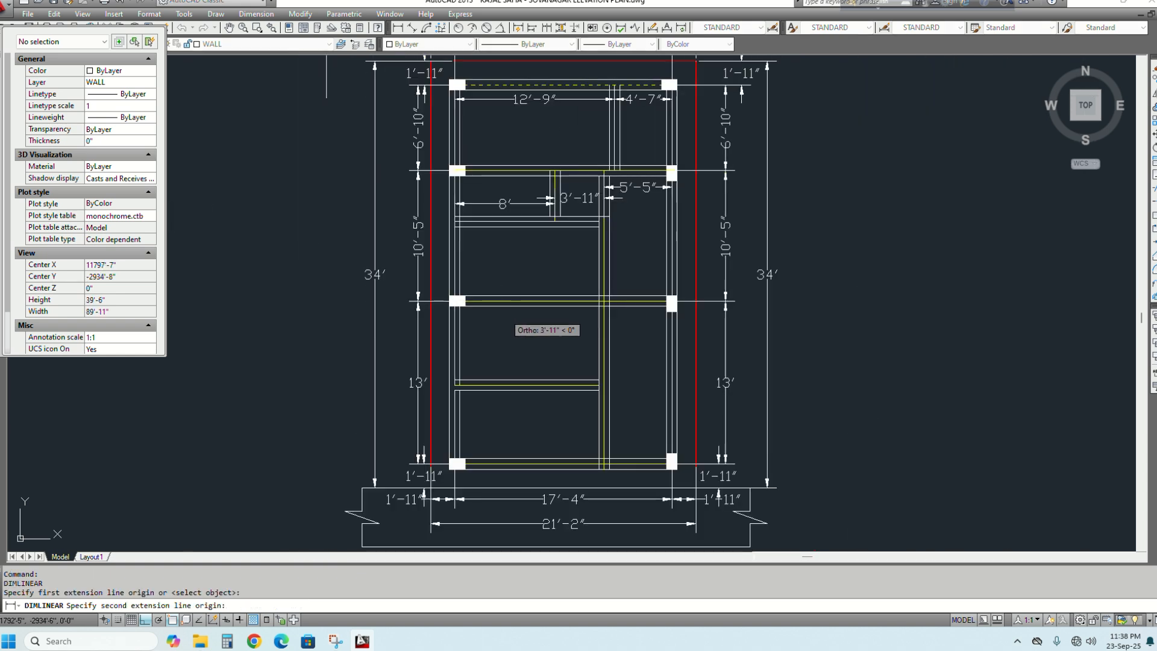
{"action": "scroll", "coordinate": [585, 311], "scroll_direction": "up", "scroll_amount": 2}
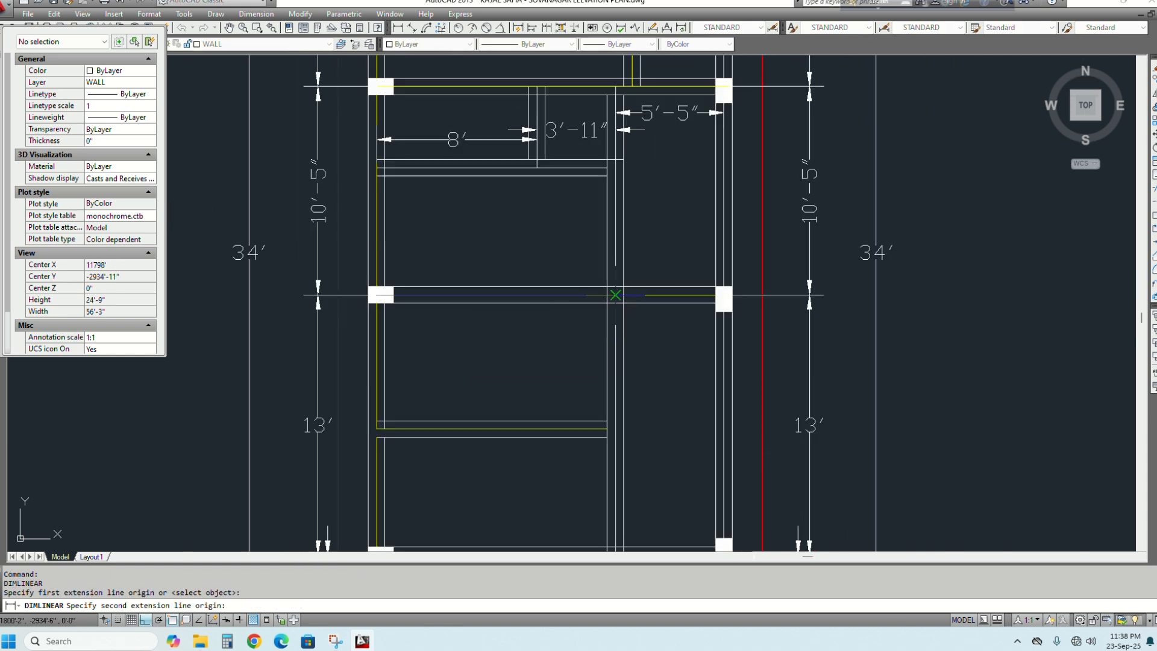
{"action": "left_click", "coordinate": [589, 286]}
{"action": "left_click", "coordinate": [531, 320]}
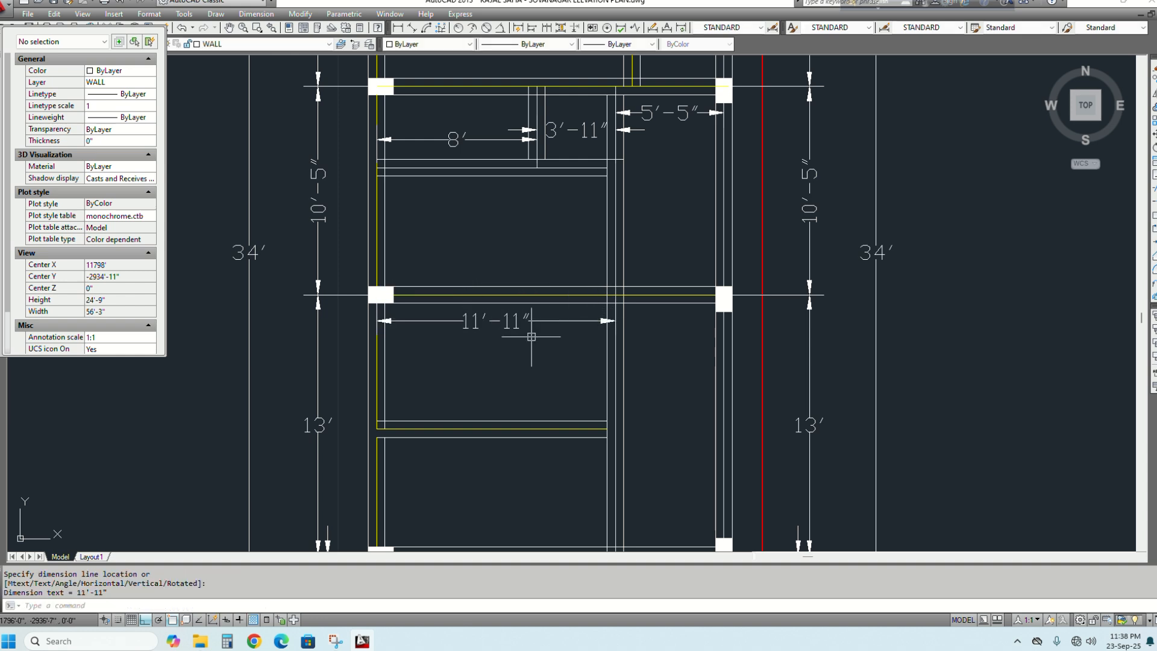
{"action": "scroll", "coordinate": [530, 337], "scroll_direction": "down", "scroll_amount": 2}
{"action": "mouse_move", "coordinate": [489, 413]}
{"action": "middle_mouse_down"}
{"action": "mouse_move", "coordinate": [478, 367]}
{"action": "mouse_move", "coordinate": [427, 348]}
{"action": "middle_mouse_up"}
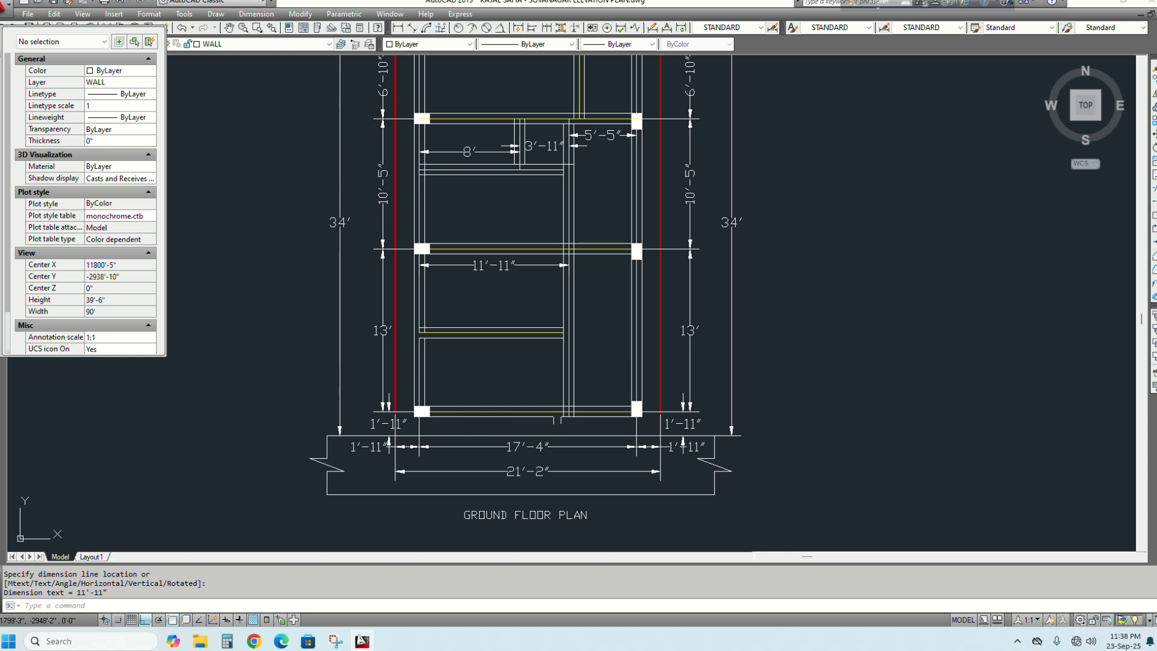
{"action": "scroll", "coordinate": [513, 408], "scroll_direction": "down", "scroll_amount": 2}
{"action": "scroll", "coordinate": [513, 416], "scroll_direction": "up", "scroll_amount": 4}
Add a 5'-5" dimension across the bottom-right room
{"action": "key", "text": "Return"}
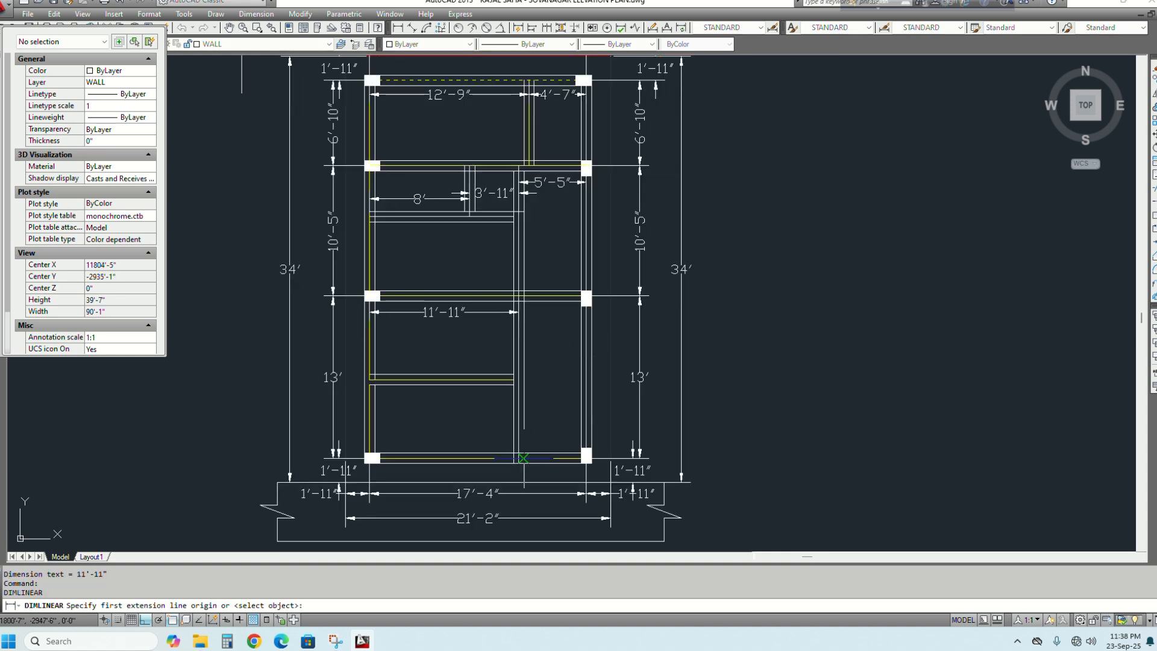
{"action": "scroll", "coordinate": [517, 462], "scroll_direction": "up", "scroll_amount": 3}
{"action": "left_click", "coordinate": [503, 458]}
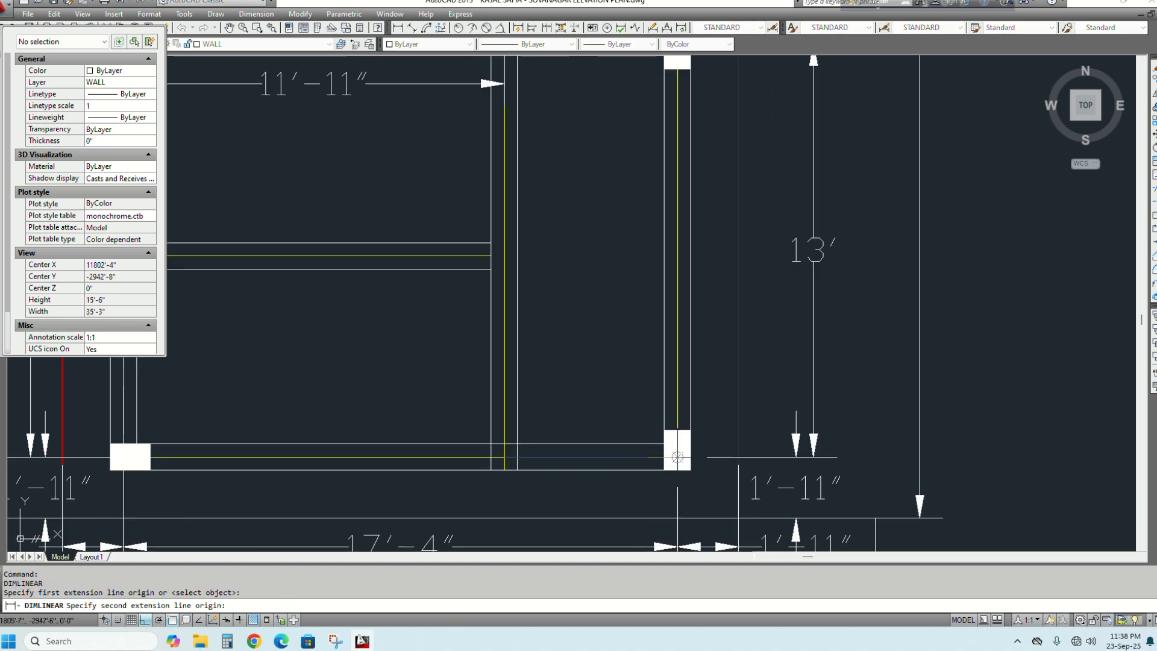
{"action": "left_click", "coordinate": [677, 457]}
{"action": "left_click", "coordinate": [597, 413]}
{"action": "scroll", "coordinate": [597, 413], "scroll_direction": "down", "scroll_amount": 3}
{"action": "scroll", "coordinate": [594, 350], "scroll_direction": "up", "scroll_amount": 2}
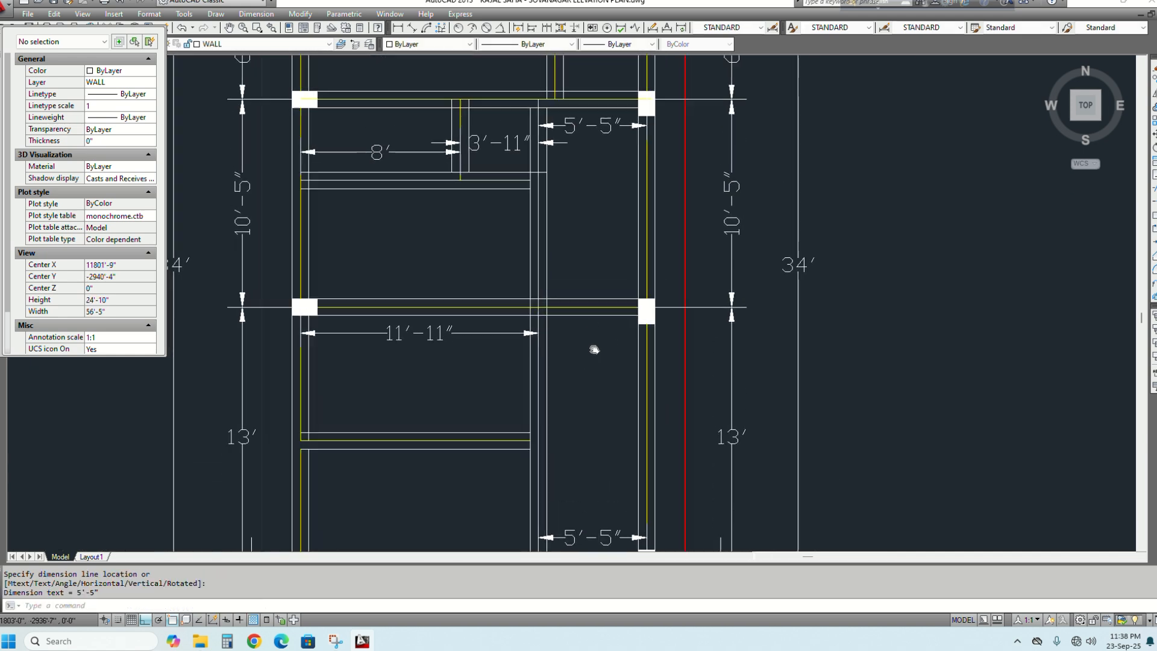
{"action": "scroll", "coordinate": [594, 349], "scroll_direction": "down", "scroll_amount": 2}
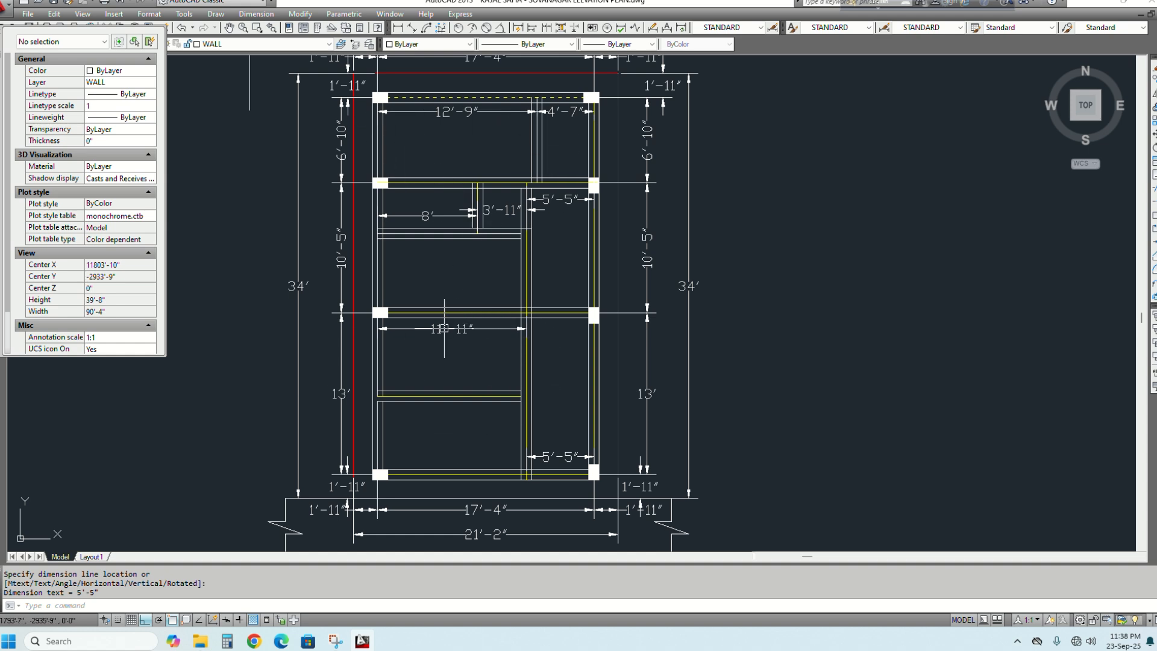
Bring the ground floor framing into view and abandon the unfinished dimension
{"action": "scroll", "coordinate": [446, 328], "scroll_direction": "down", "scroll_amount": 2}
{"action": "middle_click_drag", "start_coordinate": [481, 328], "coordinate": [506, 343]}
{"action": "key", "text": "Escape"}
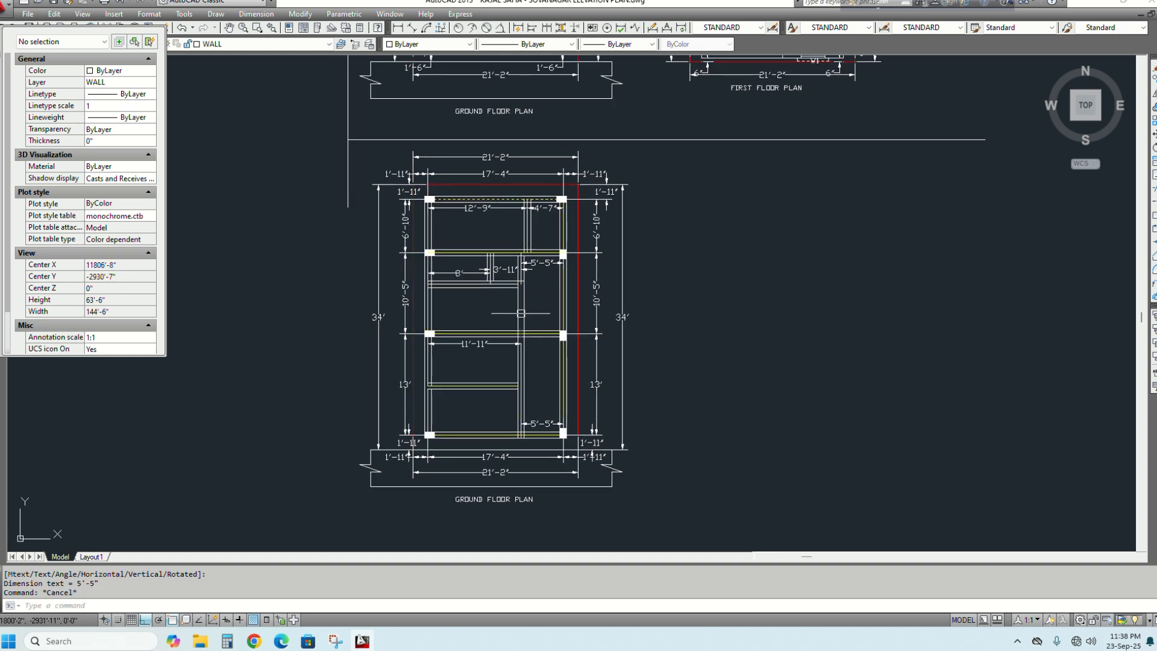
With MATCHPROP, use the dashed yellow centre line as source and restyle the first solid centre line
{"action": "type", "text": "MA"}
{"action": "key", "text": "Return"}
{"action": "scroll", "coordinate": [492, 211], "scroll_direction": "up", "scroll_amount": 4}
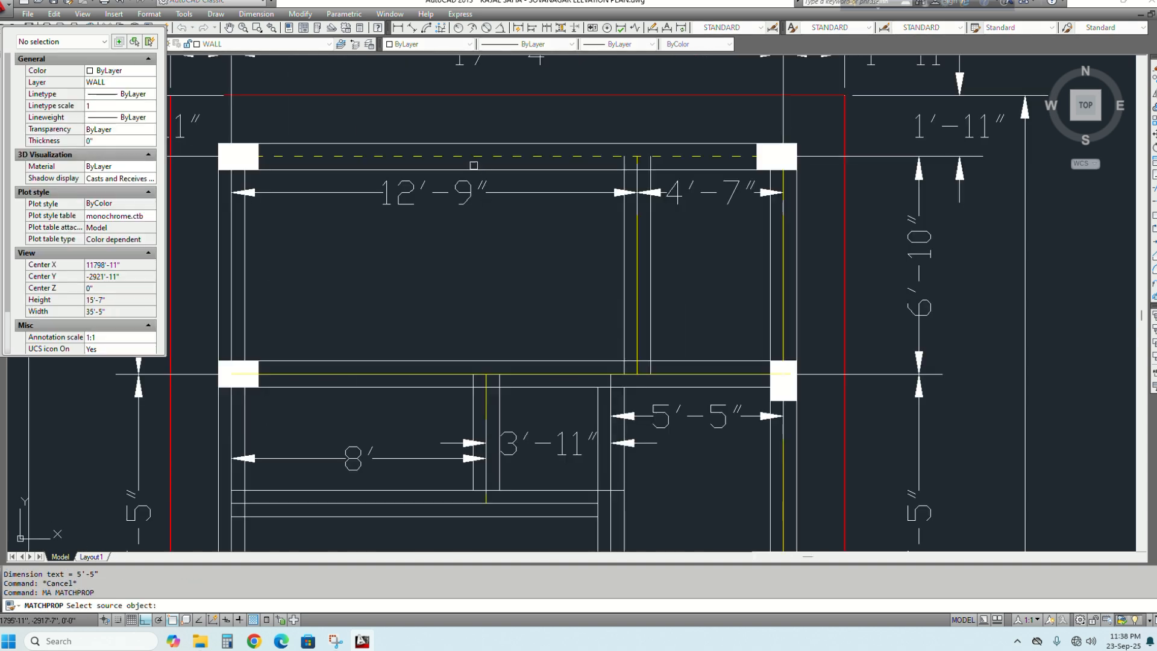
{"action": "left_click", "coordinate": [456, 157]}
{"action": "scroll", "coordinate": [657, 365], "scroll_direction": "up", "scroll_amount": 4}
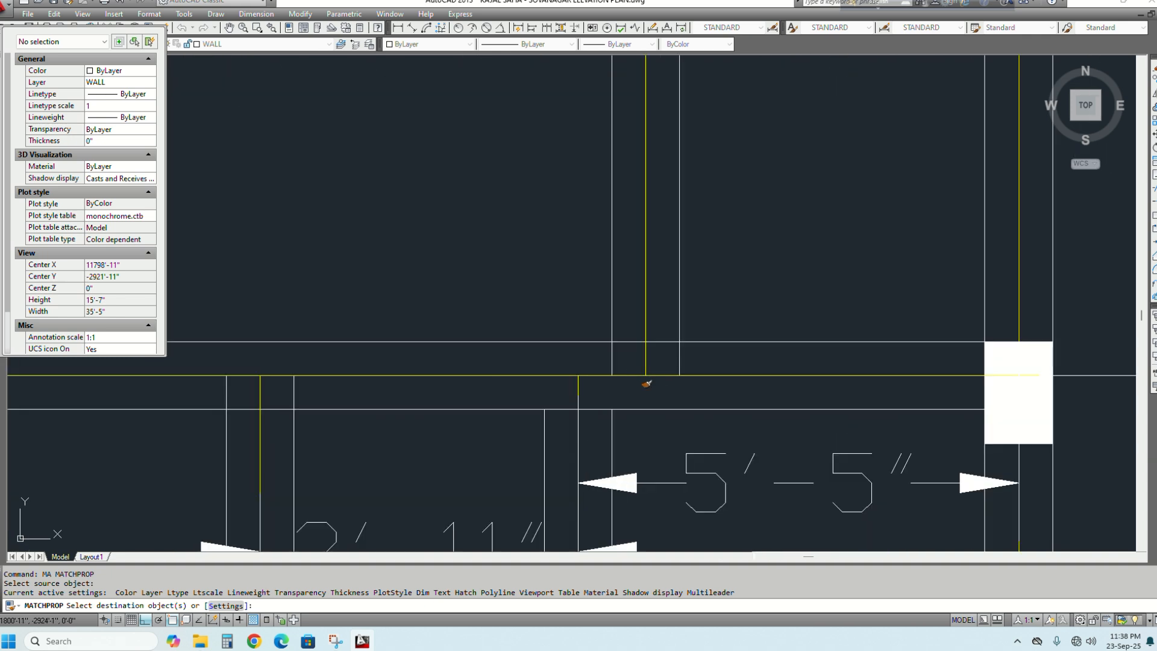
{"action": "left_click", "coordinate": [638, 373]}
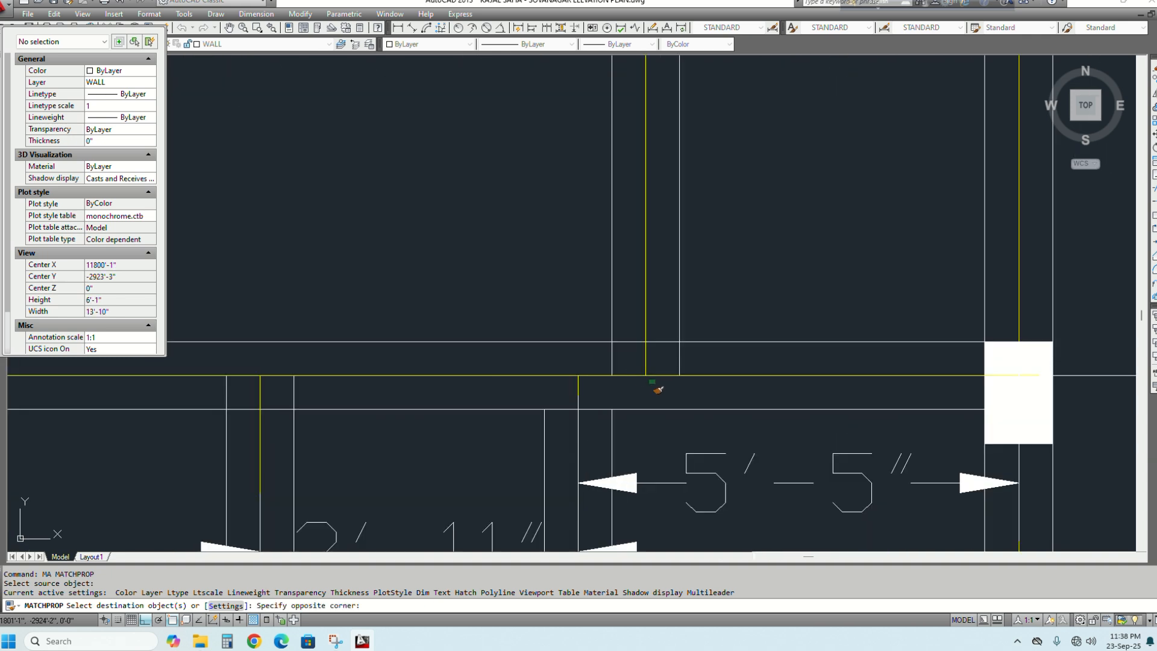
{"action": "left_click", "coordinate": [600, 396]}
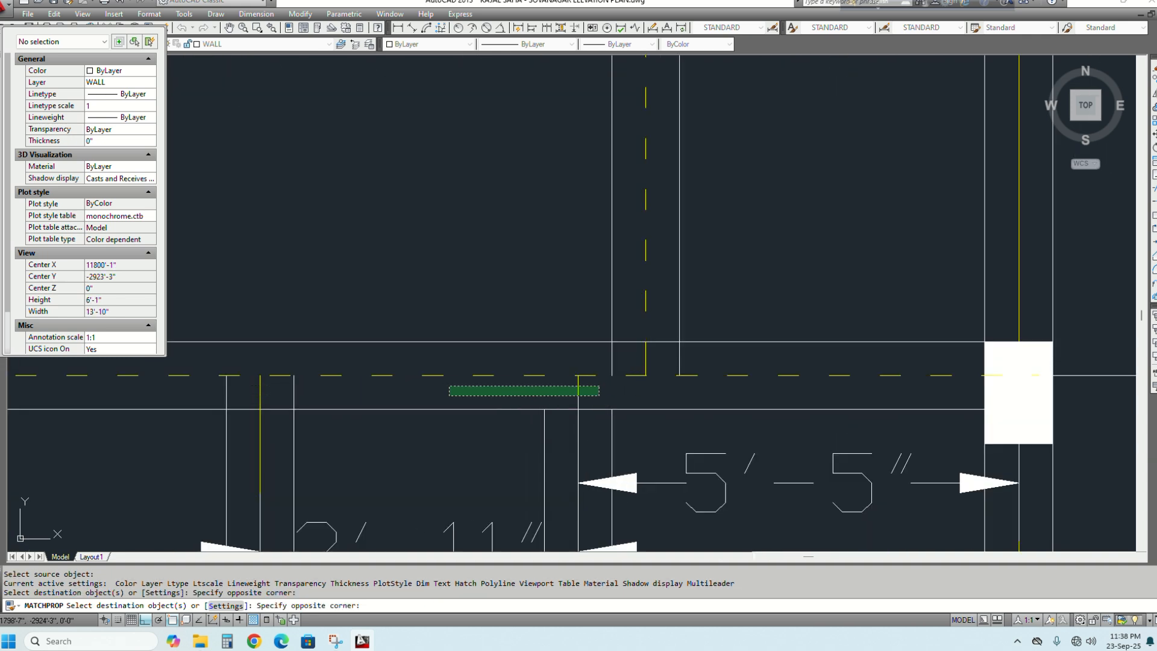
{"action": "left_click", "coordinate": [621, 396]}
{"action": "scroll", "coordinate": [573, 406], "scroll_direction": "down", "scroll_amount": 8}
{"action": "scroll", "coordinate": [552, 425], "scroll_direction": "up", "scroll_amount": 4}
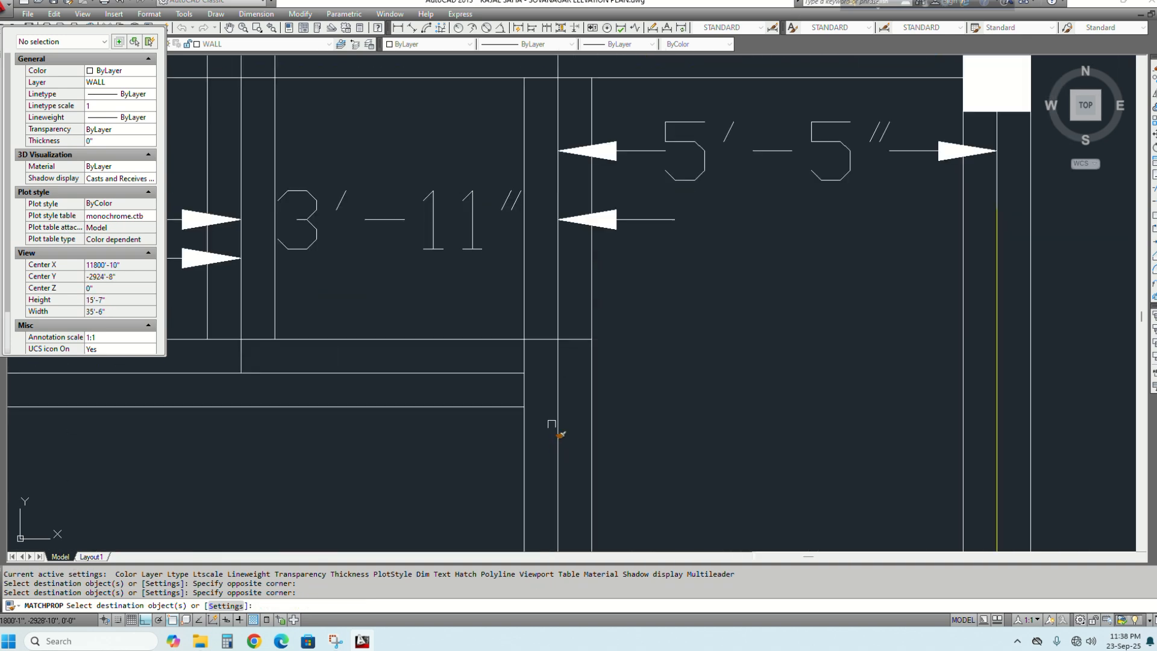
Make the next centre line and the one near the 8' dimension dashed yellow
{"action": "left_click", "coordinate": [460, 387]}
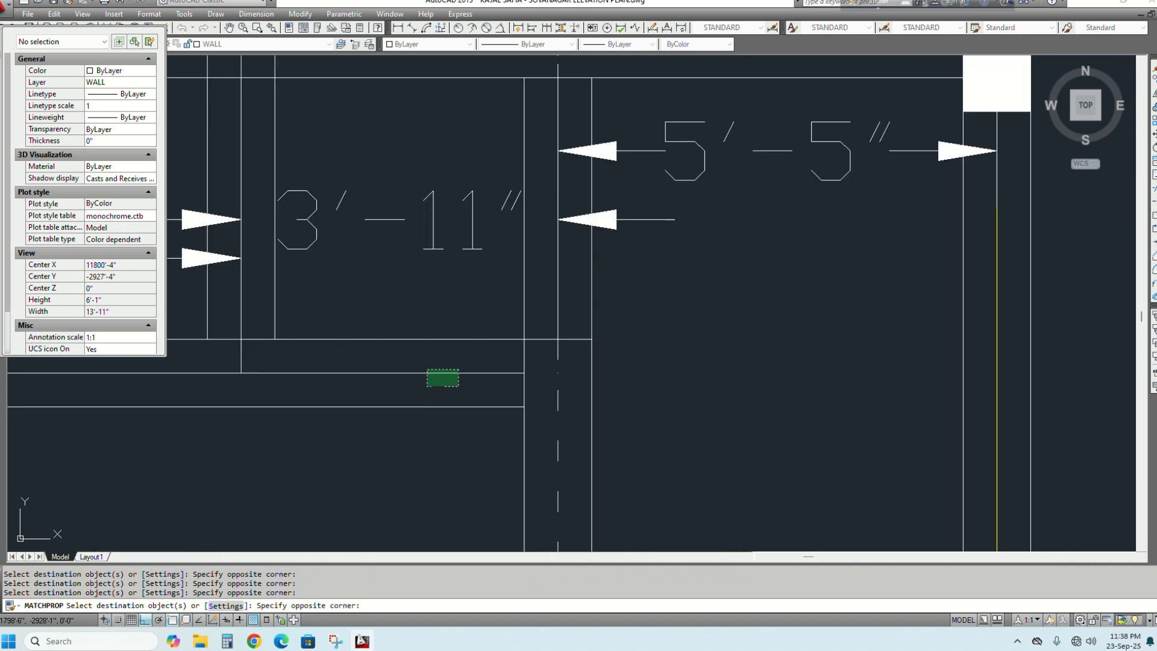
{"action": "left_click", "coordinate": [427, 372]}
{"action": "scroll", "coordinate": [444, 372], "scroll_direction": "down", "scroll_amount": 2}
{"action": "scroll", "coordinate": [409, 328], "scroll_direction": "down", "scroll_amount": 4}
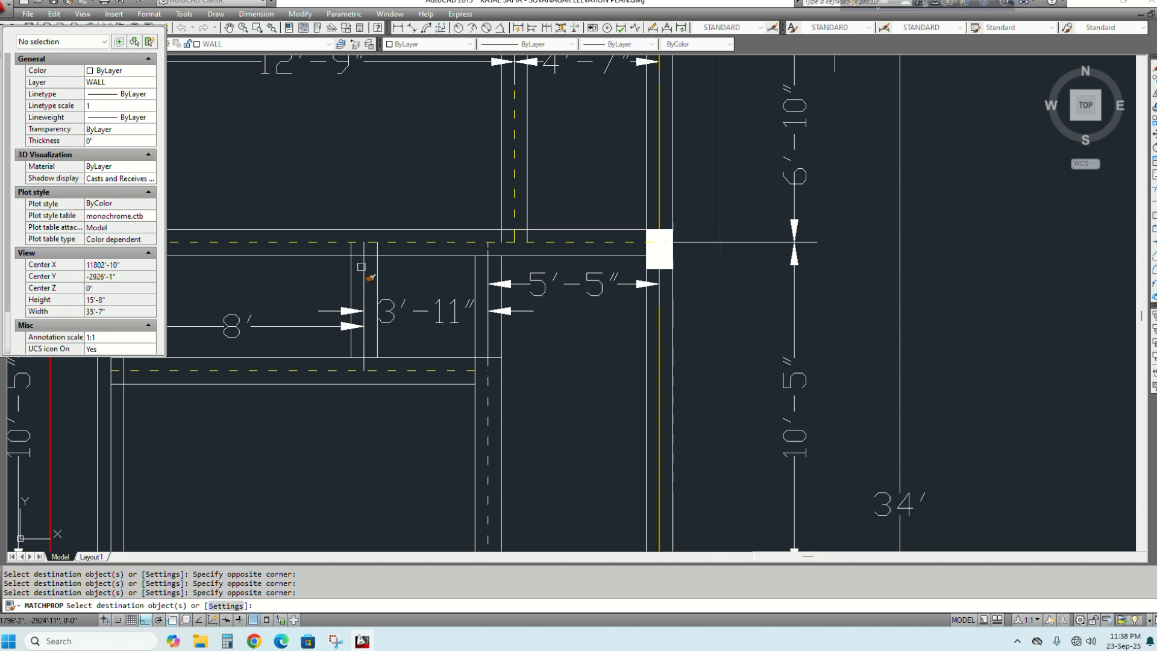
{"action": "scroll", "coordinate": [360, 266], "scroll_direction": "up", "scroll_amount": 2}
{"action": "scroll", "coordinate": [424, 268], "scroll_direction": "down", "scroll_amount": 2}
{"action": "scroll", "coordinate": [386, 314], "scroll_direction": "down", "scroll_amount": 2}
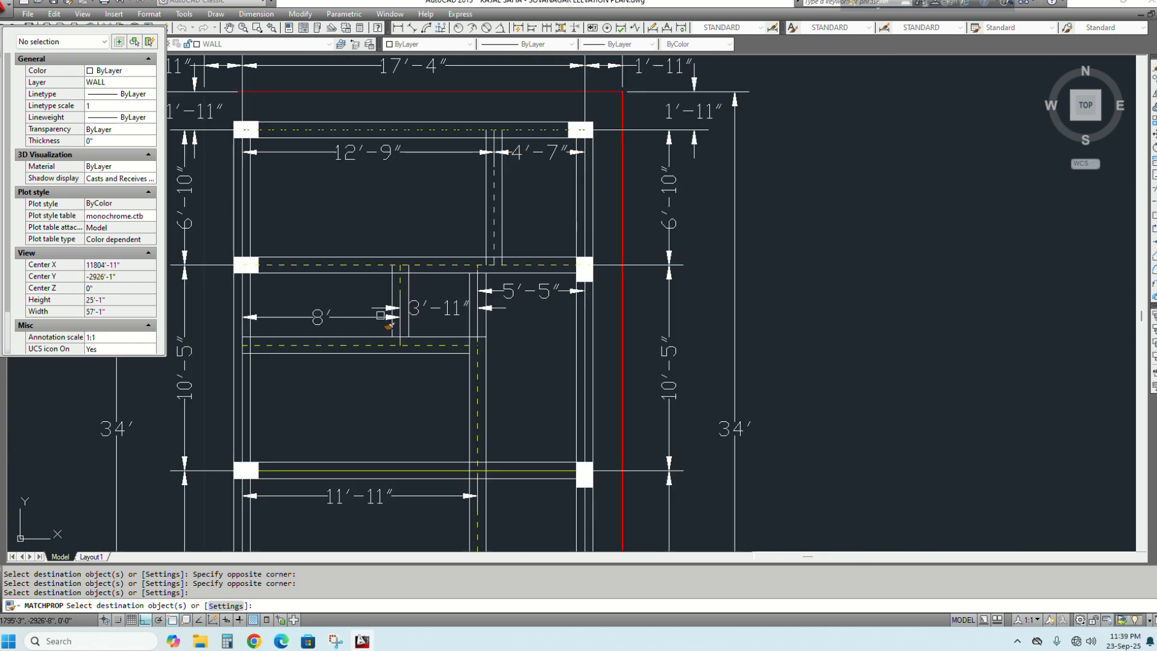
{"action": "scroll", "coordinate": [380, 314], "scroll_direction": "up", "scroll_amount": 5}
{"action": "left_click", "coordinate": [297, 361]}
{"action": "left_click", "coordinate": [288, 341]}
Restyle the lower beams' left vertical, horizontal and 5'-5" centre lines as dashed yellow
{"action": "scroll", "coordinate": [395, 305], "scroll_direction": "down", "scroll_amount": 3}
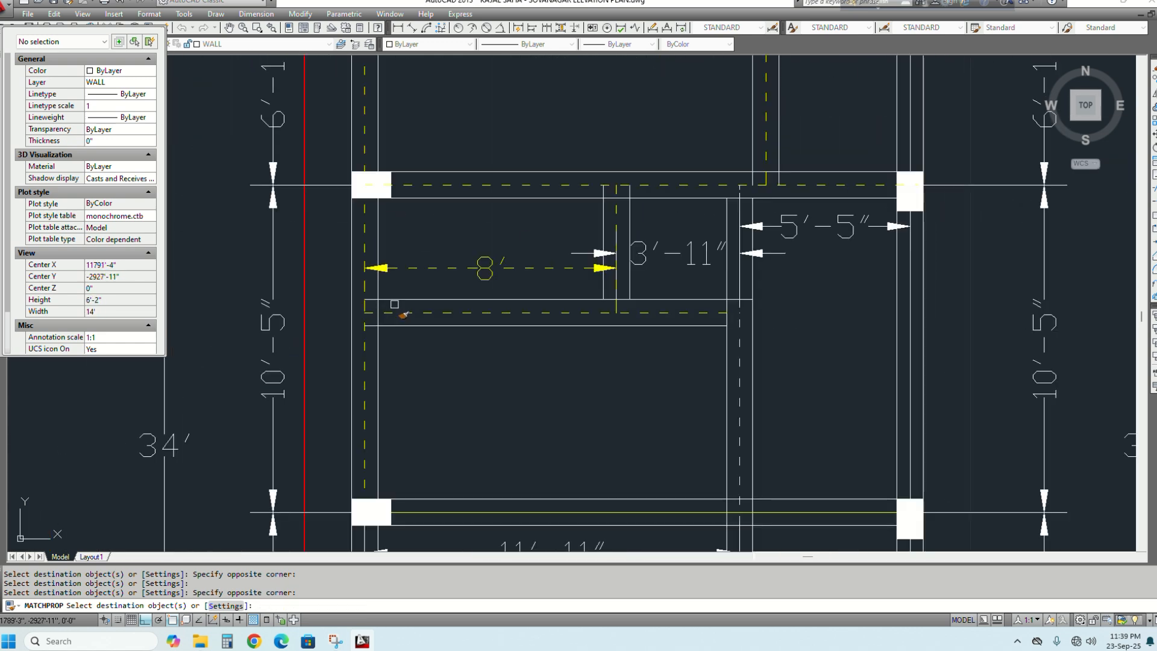
{"action": "mouse_move", "coordinate": [486, 392]}
{"action": "middle_mouse_down"}
{"action": "mouse_move", "coordinate": [525, 297]}
{"action": "mouse_move", "coordinate": [527, 116]}
{"action": "middle_mouse_up"}
{"action": "scroll", "coordinate": [613, 262], "scroll_direction": "down", "scroll_amount": 1}
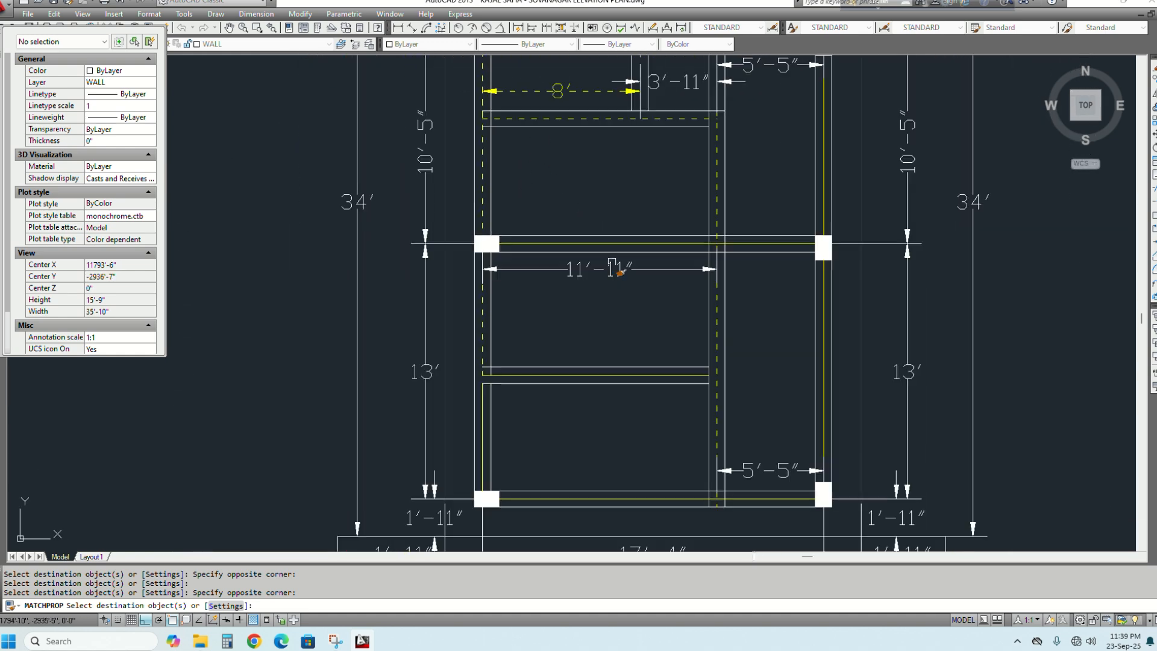
{"action": "scroll", "coordinate": [474, 386], "scroll_direction": "up", "scroll_amount": 3}
{"action": "left_click", "coordinate": [516, 426]}
{"action": "left_click", "coordinate": [503, 425]}
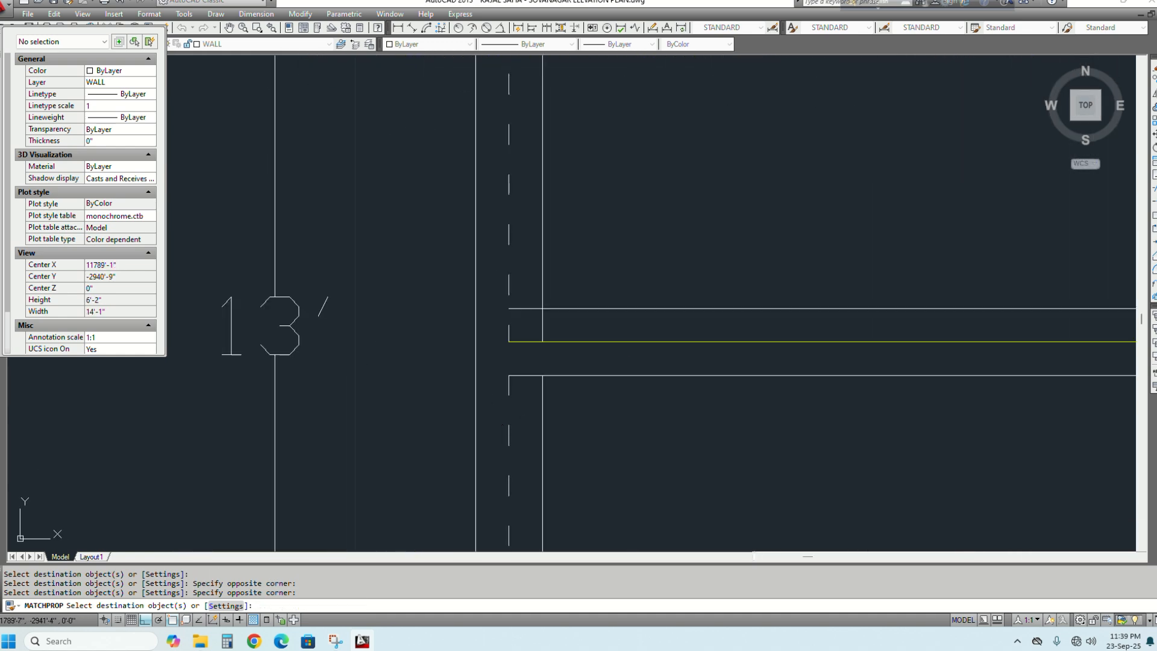
{"action": "left_click", "coordinate": [622, 350]}
{"action": "left_click", "coordinate": [603, 325]}
{"action": "scroll", "coordinate": [542, 333], "scroll_direction": "down", "scroll_amount": 4}
{"action": "scroll", "coordinate": [704, 427], "scroll_direction": "up", "scroll_amount": 4}
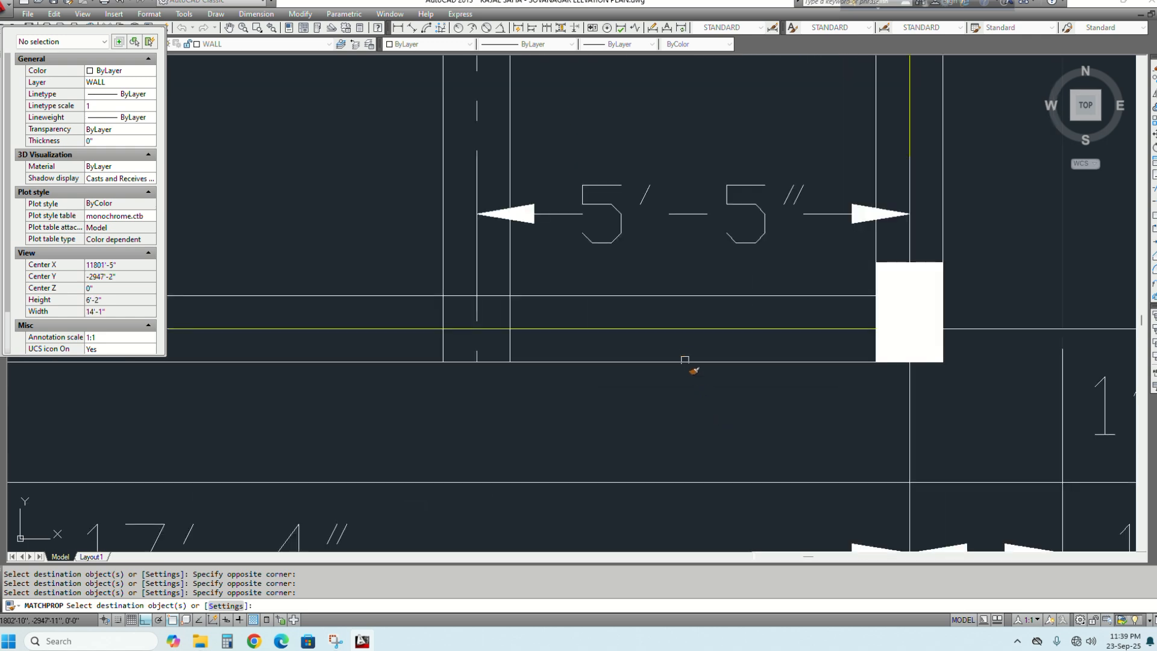
{"action": "left_click", "coordinate": [621, 325]}
{"action": "scroll", "coordinate": [620, 313], "scroll_direction": "down", "scroll_amount": 3}
{"action": "scroll", "coordinate": [734, 252], "scroll_direction": "up", "scroll_amount": 3}
Turn the remaining solid yellow centre lines on the right dashed
{"action": "left_click", "coordinate": [733, 252]}
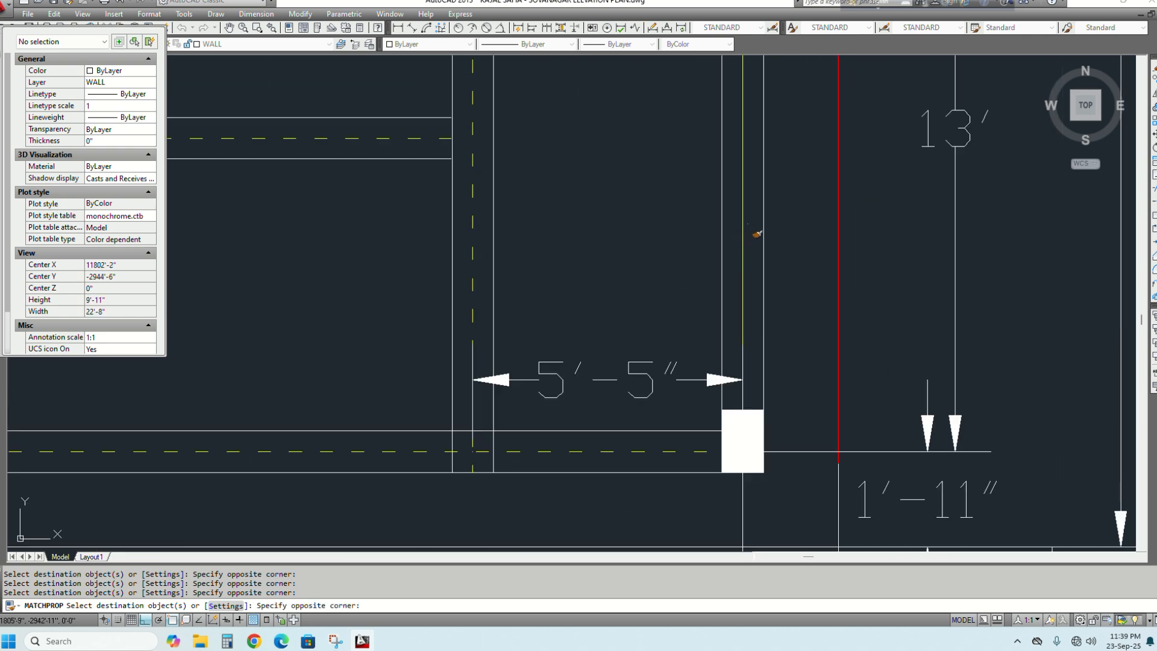
{"action": "left_click", "coordinate": [729, 263]}
{"action": "scroll", "coordinate": [728, 263], "scroll_direction": "down", "scroll_amount": 3}
{"action": "scroll", "coordinate": [690, 251], "scroll_direction": "up", "scroll_amount": 5}
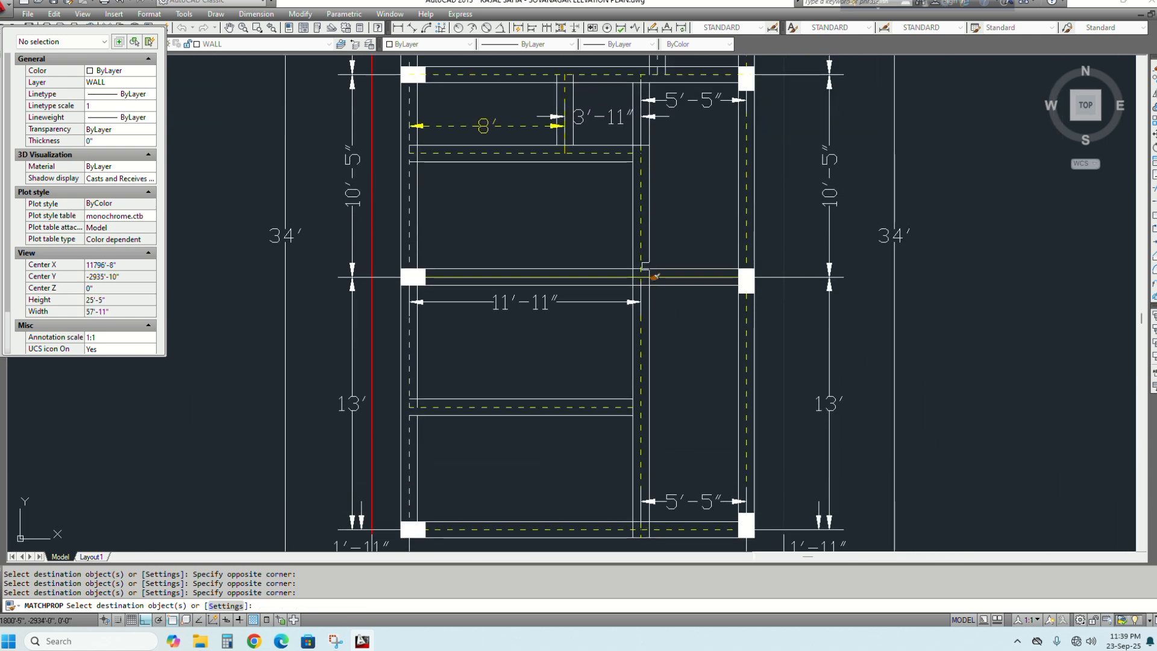
{"action": "left_click", "coordinate": [732, 305]}
{"action": "scroll", "coordinate": [723, 308], "scroll_direction": "down", "scroll_amount": 5}
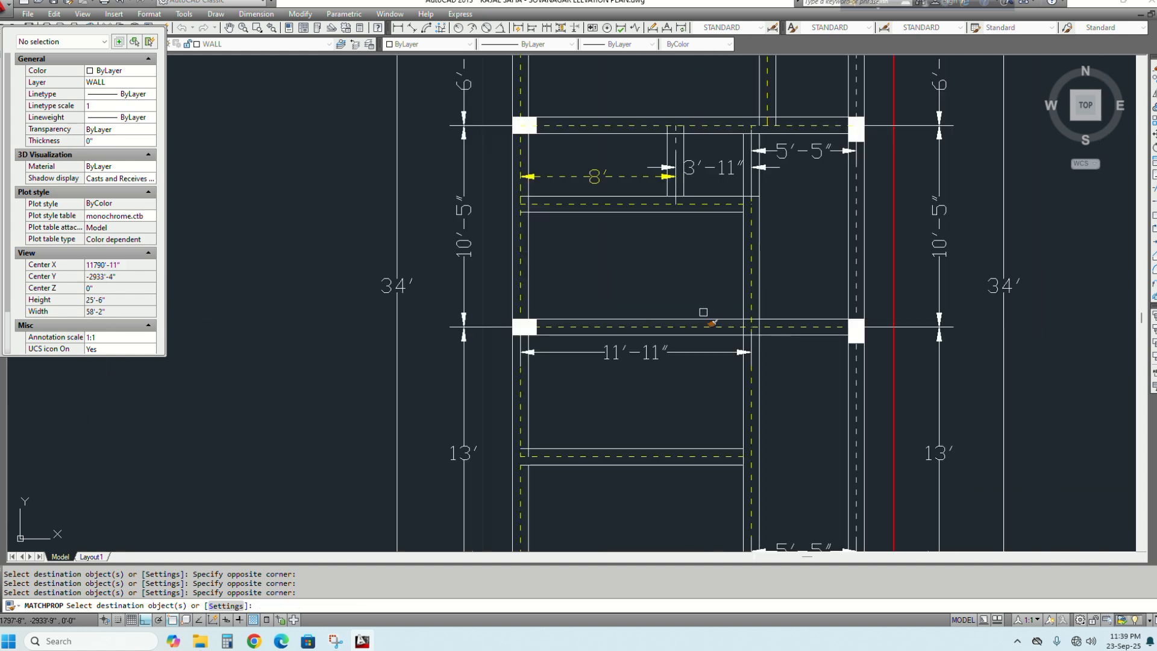
Match a white wall line onto the 8' dimension so it returns to plain white
{"action": "key", "text": "space"}
{"action": "key", "text": "space"}
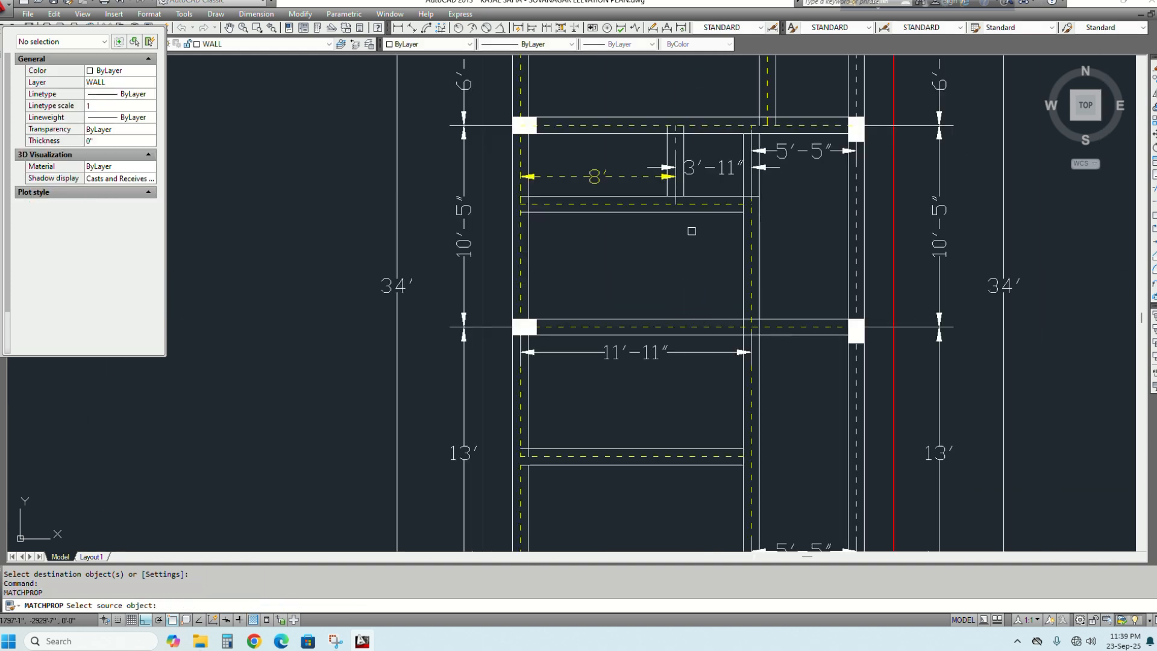
{"action": "left_click", "coordinate": [695, 212]}
{"action": "key", "text": "space"}
{"action": "scroll", "coordinate": [619, 166], "scroll_direction": "up", "scroll_amount": 1}
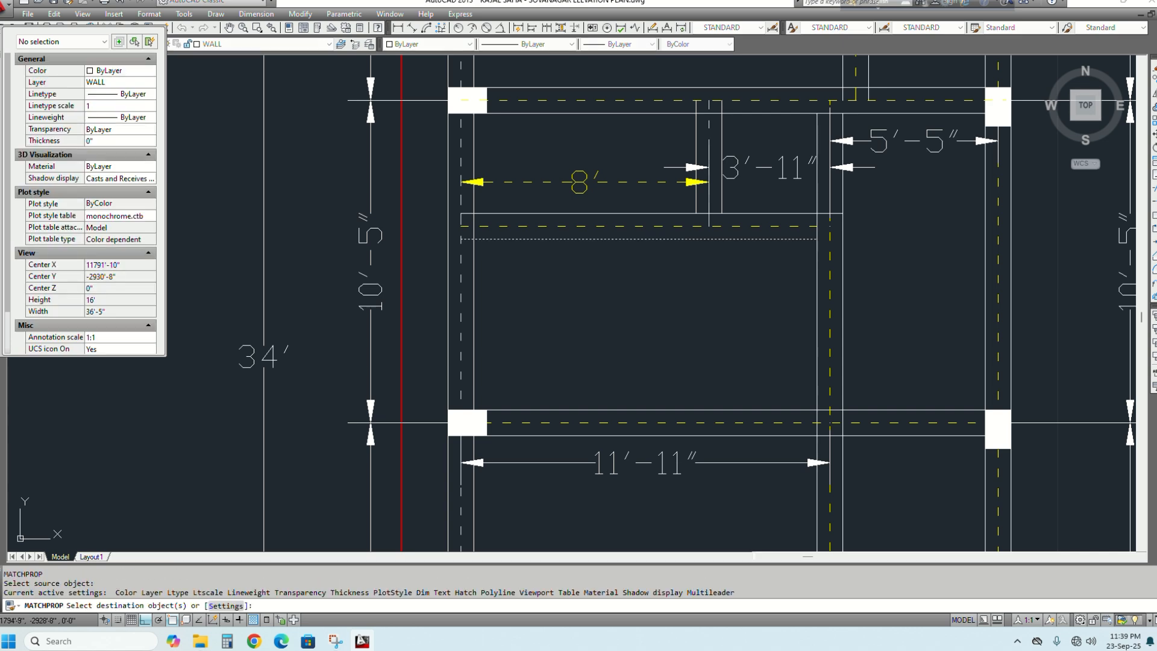
{"action": "left_click", "coordinate": [610, 165]}
{"action": "left_click", "coordinate": [602, 197]}
{"action": "scroll", "coordinate": [671, 239], "scroll_direction": "down", "scroll_amount": 1}
{"action": "scroll", "coordinate": [663, 251], "scroll_direction": "down", "scroll_amount": 1}
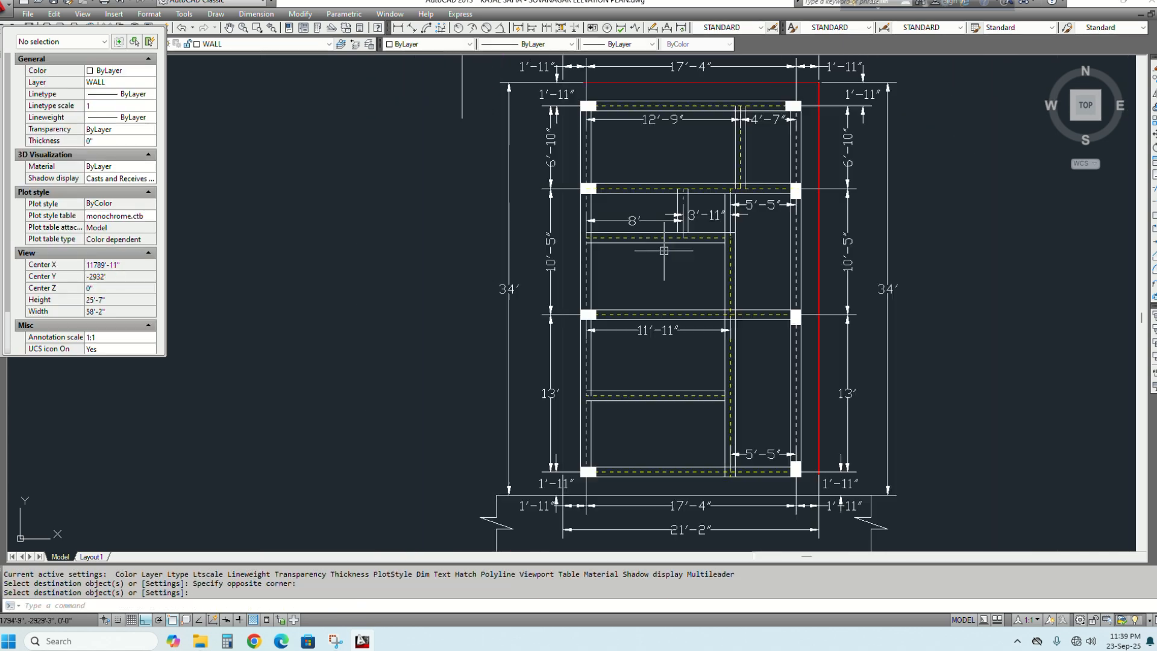
{"action": "middle_click_drag", "start_coordinate": [700, 397], "coordinate": [614, 280]}
Start TRIM and cut the overlapping wall line pieces at the first beam junction
{"action": "scroll", "coordinate": [654, 342], "scroll_direction": "up", "scroll_amount": 4}
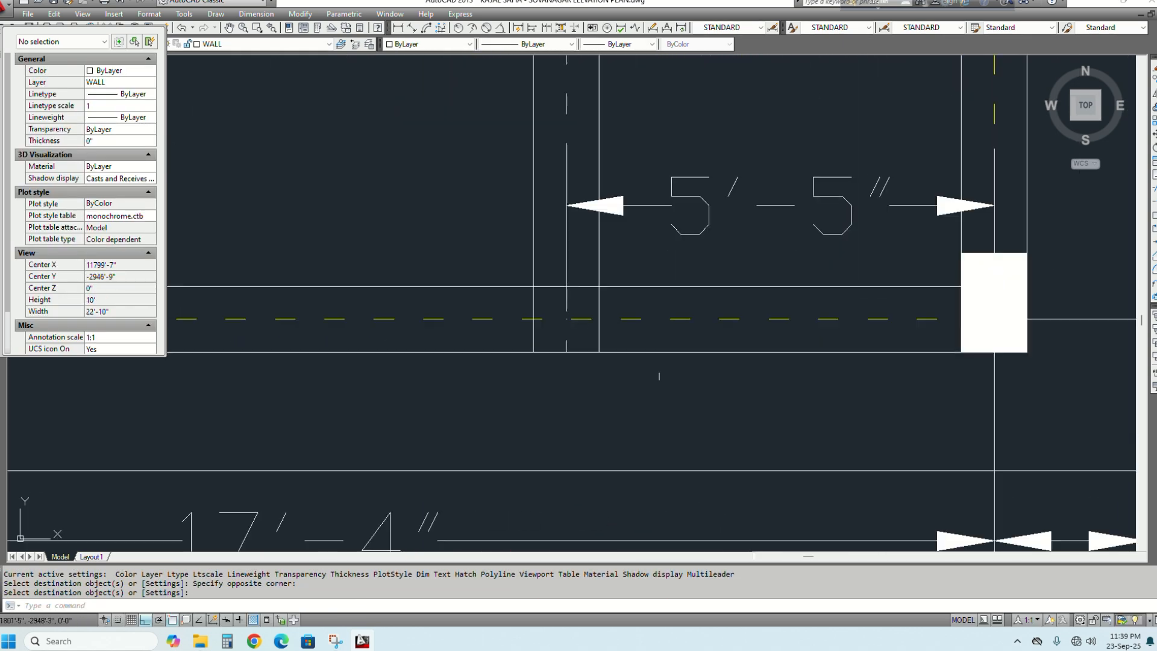
{"action": "key", "text": "Escape"}
{"action": "type", "text": "Tr"}
{"action": "key", "text": "Return"}
{"action": "key", "text": "Return"}
{"action": "left_click", "coordinate": [639, 329]}
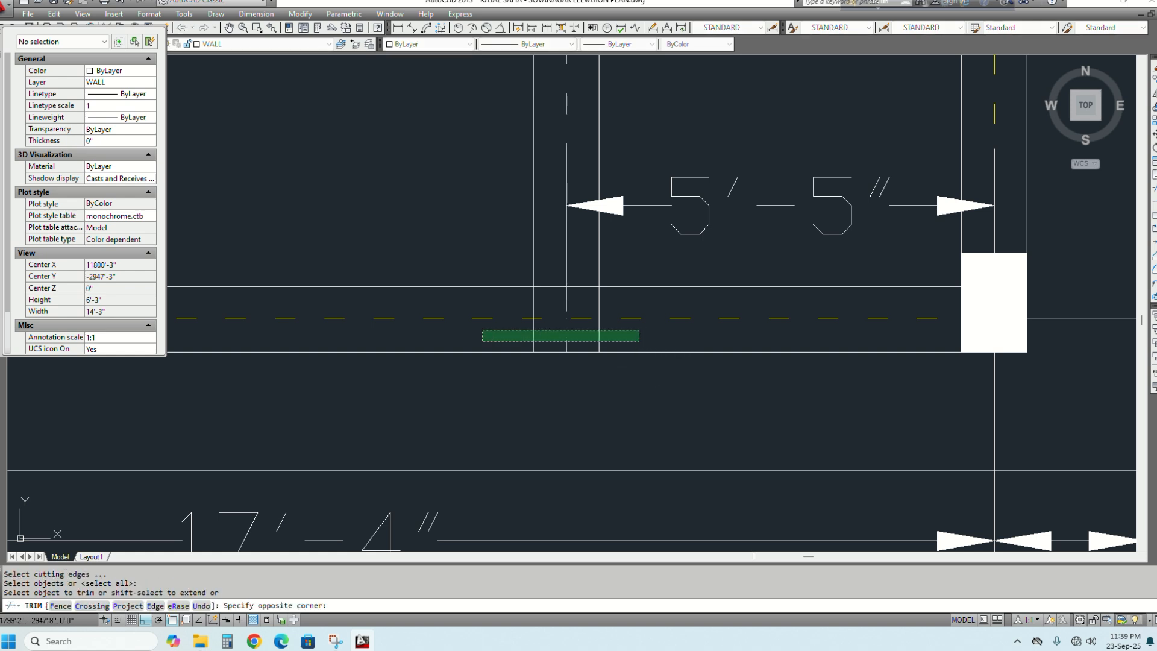
{"action": "left_click", "coordinate": [481, 343]}
{"action": "scroll", "coordinate": [595, 317], "scroll_direction": "up", "scroll_amount": 2}
{"action": "left_click", "coordinate": [688, 290]}
{"action": "left_click", "coordinate": [573, 260]}
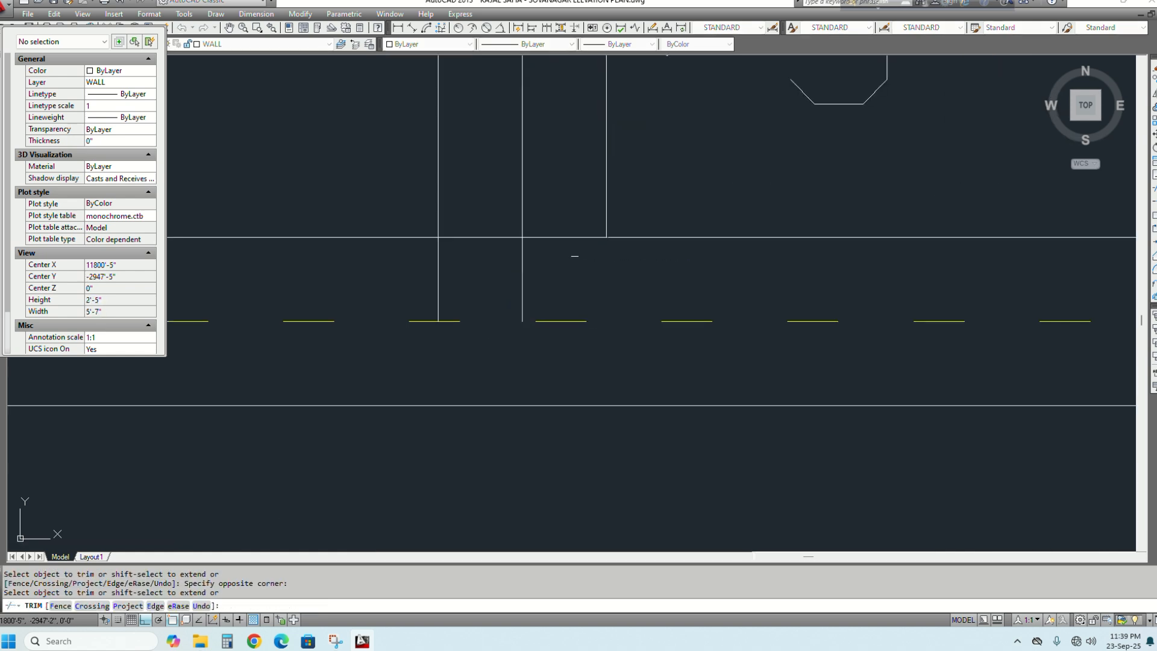
Trim the leftover horizontal segment and the vertical line's upper and lower overhangs
{"action": "left_click", "coordinate": [573, 255]}
{"action": "left_click", "coordinate": [553, 216]}
{"action": "left_click", "coordinate": [497, 200]}
{"action": "left_click", "coordinate": [482, 268]}
{"action": "left_click", "coordinate": [483, 276]}
{"action": "left_click", "coordinate": [410, 262]}
{"action": "scroll", "coordinate": [560, 287], "scroll_direction": "down", "scroll_amount": 2}
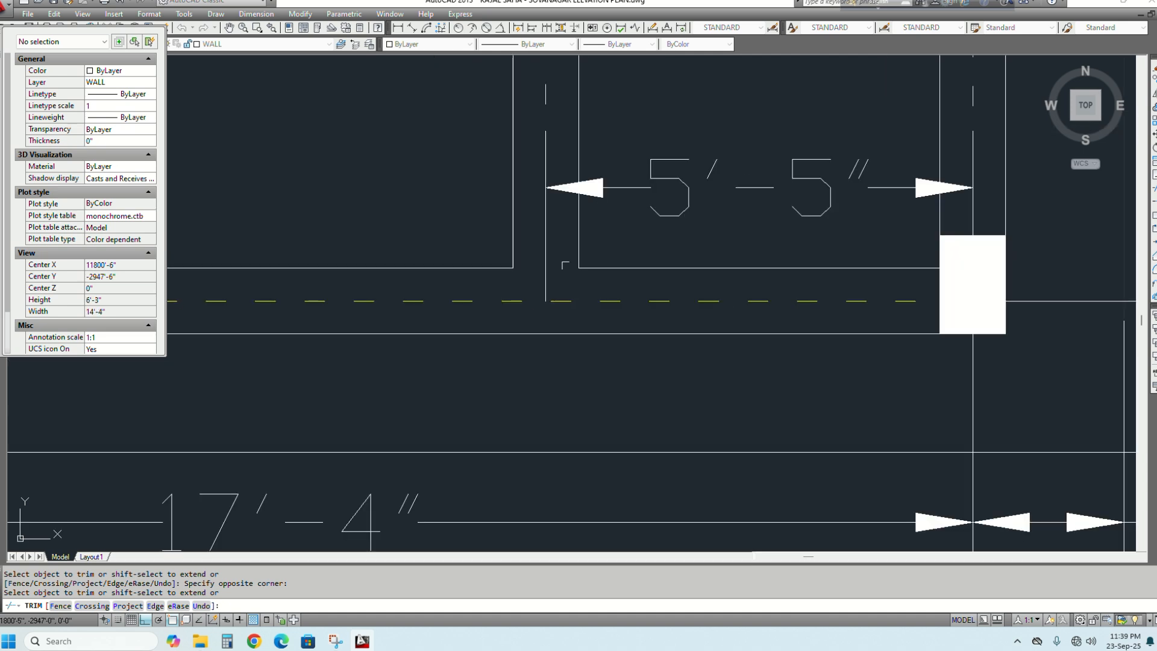
{"action": "key", "text": "Return"}
{"action": "key", "text": "Escape"}
Trim the two stray horizontal line pieces left at the junction
{"action": "scroll", "coordinate": [529, 251], "scroll_direction": "down", "scroll_amount": 5}
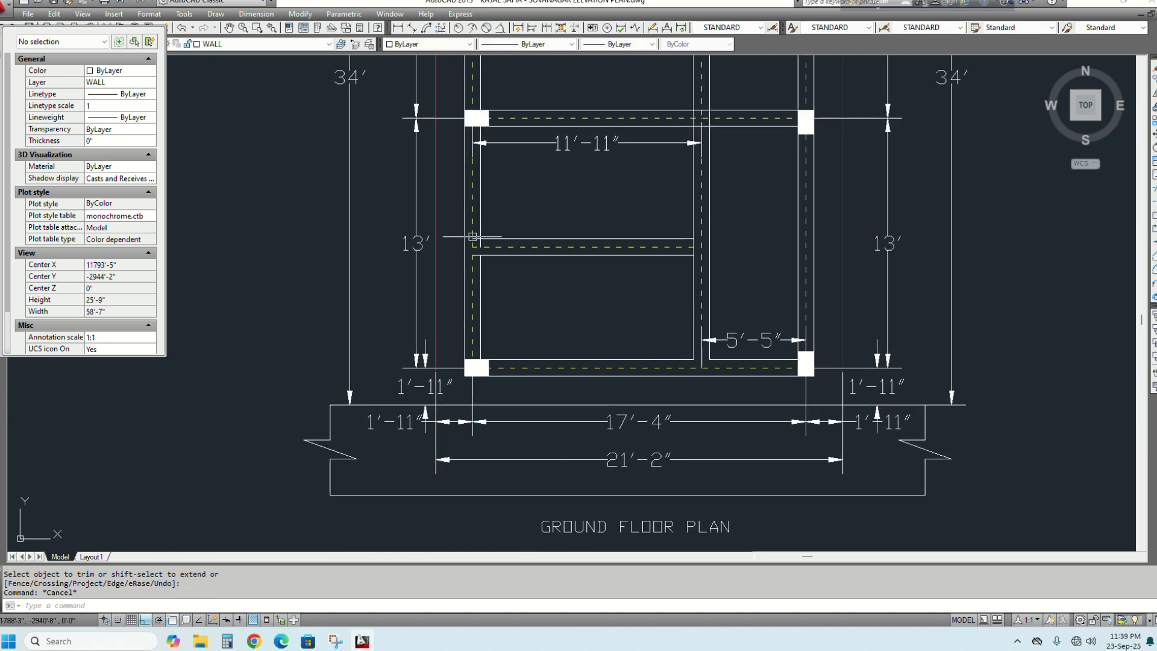
{"action": "scroll", "coordinate": [476, 283], "scroll_direction": "up", "scroll_amount": 5}
{"action": "type", "text": "tr"}
{"action": "key", "text": "Return"}
{"action": "key", "text": "Return"}
{"action": "left_click", "coordinate": [511, 306]}
{"action": "left_click", "coordinate": [489, 257]}
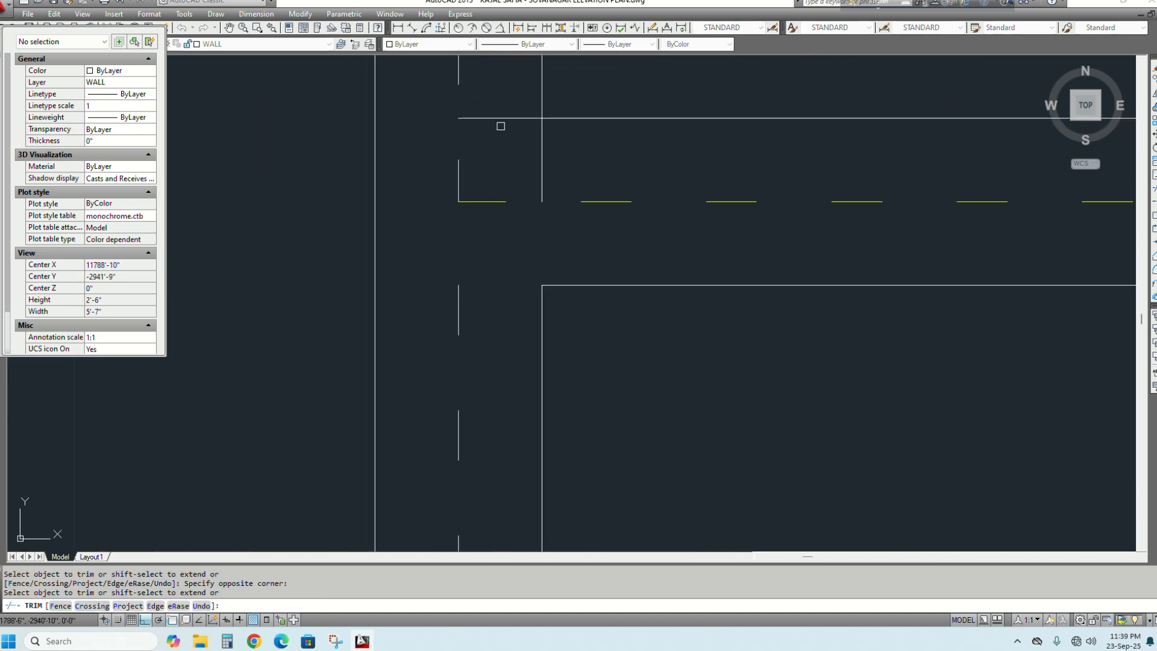
{"action": "left_click", "coordinate": [500, 110]}
{"action": "left_click", "coordinate": [492, 146]}
{"action": "scroll", "coordinate": [666, 228], "scroll_direction": "down", "scroll_amount": 3}
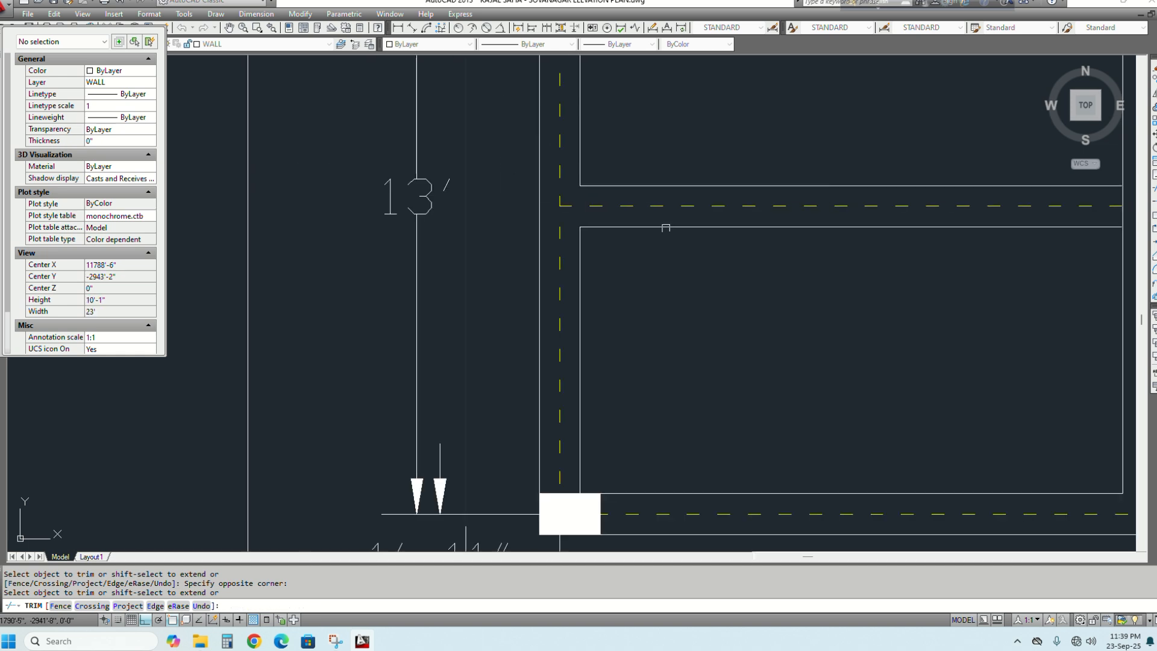
{"action": "middle_click_drag", "start_coordinate": [598, 253], "coordinate": [594, 295]}
{"action": "scroll", "coordinate": [557, 275], "scroll_direction": "up", "scroll_amount": 3}
{"action": "key", "text": "Escape"}
Join the two broken pieces of the vertical centre line into one line
{"action": "left_click", "coordinate": [593, 260]}
{"action": "left_click", "coordinate": [549, 286]}
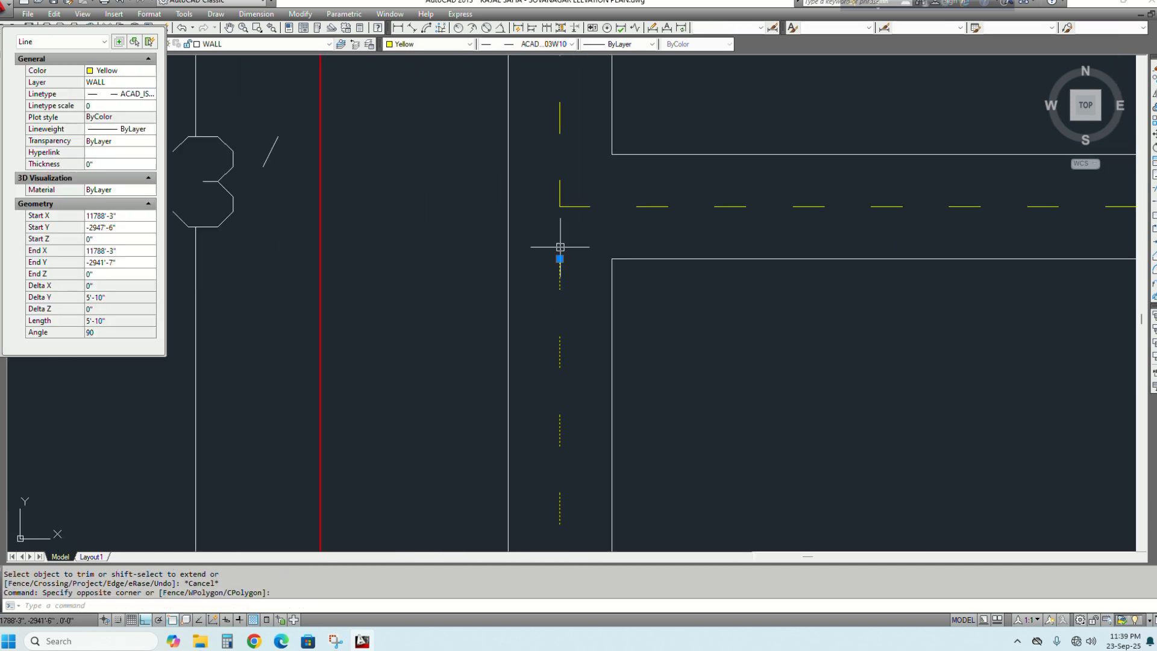
{"action": "left_click", "coordinate": [572, 181]}
{"action": "left_click", "coordinate": [547, 167]}
{"action": "type", "text": "j"}
{"action": "key", "text": "Return"}
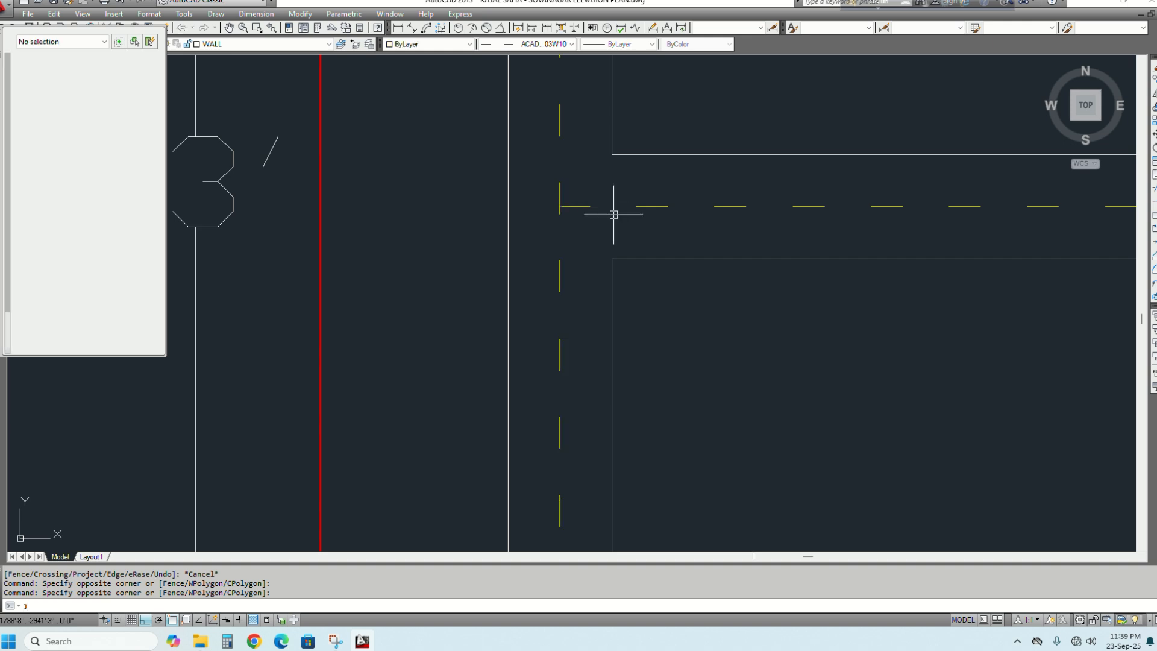
Bring the upper beams into view and select the dashed line to check its length
{"action": "scroll", "coordinate": [612, 211], "scroll_direction": "down", "scroll_amount": 5}
{"action": "scroll", "coordinate": [666, 245], "scroll_direction": "up", "scroll_amount": 5}
{"action": "scroll", "coordinate": [677, 227], "scroll_direction": "down", "scroll_amount": 3}
{"action": "scroll", "coordinate": [658, 267], "scroll_direction": "down", "scroll_amount": 5}
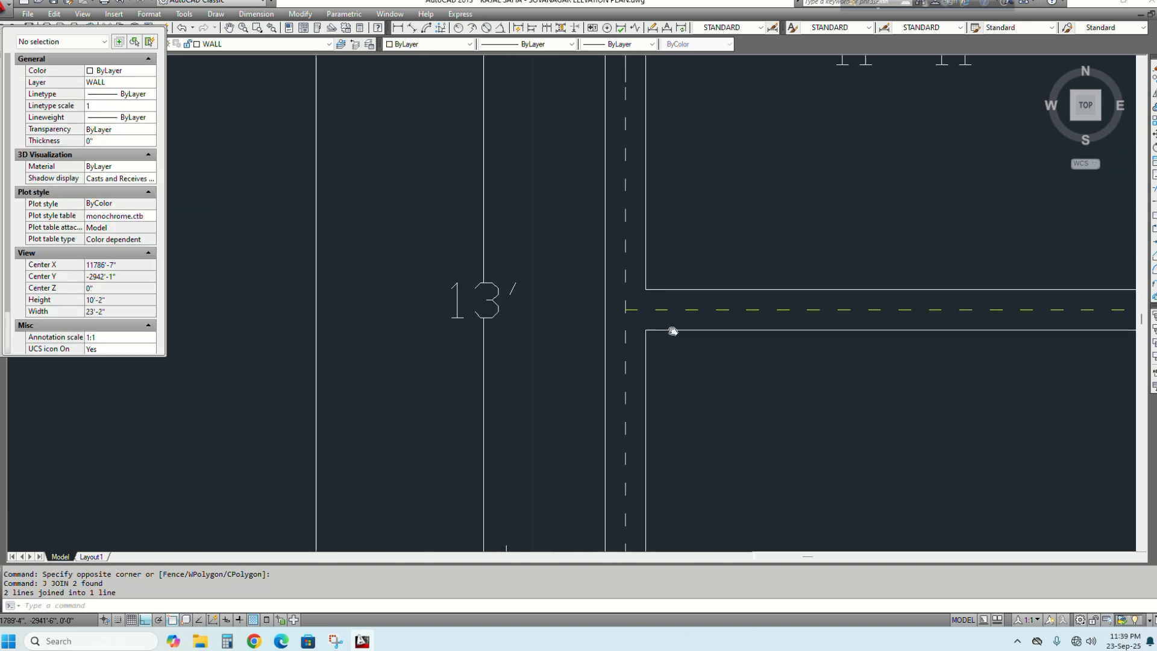
{"action": "middle_click_drag", "start_coordinate": [612, 279], "coordinate": [561, 621]}
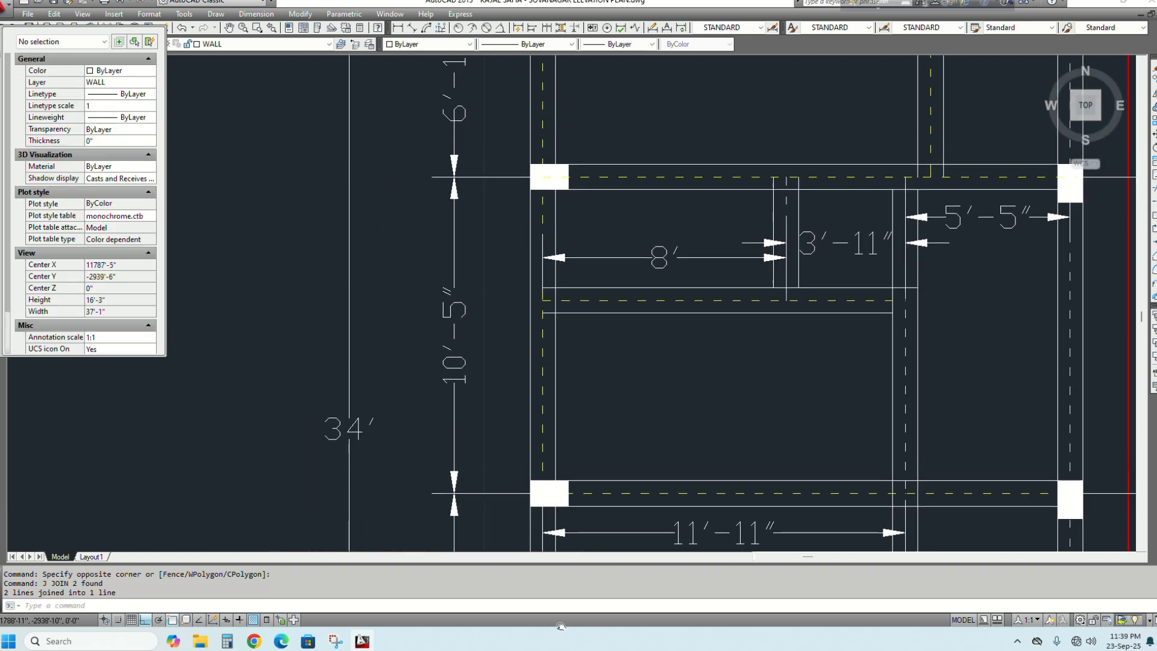
{"action": "scroll", "coordinate": [576, 325], "scroll_direction": "up", "scroll_amount": 2}
{"action": "key", "text": "Escape"}
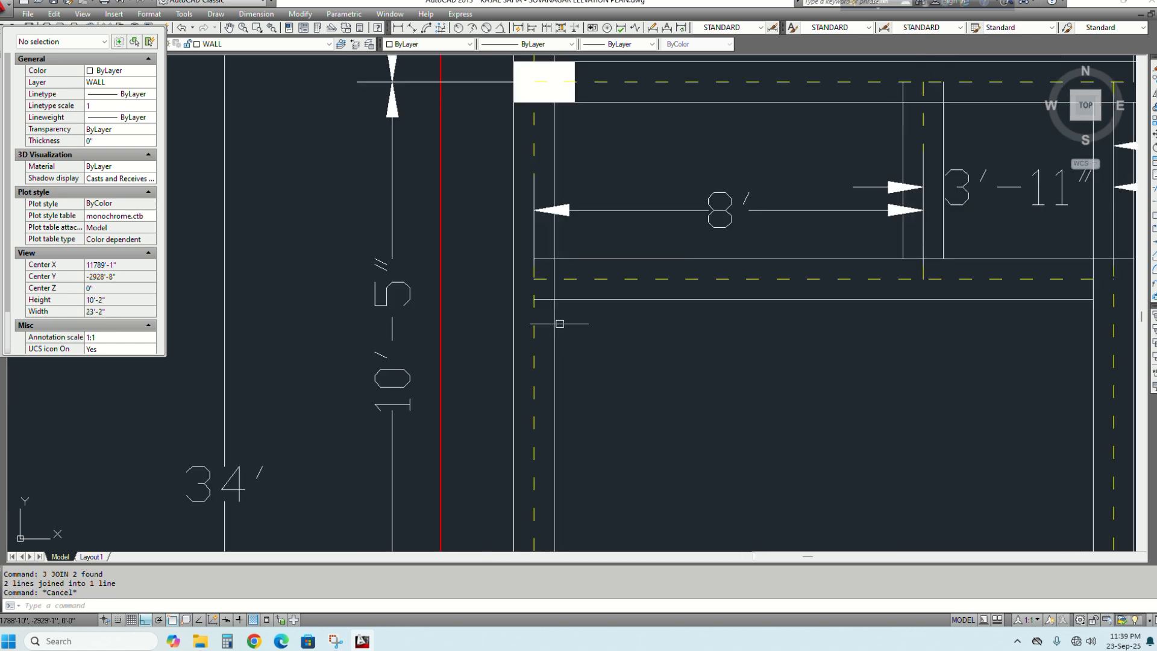
{"action": "left_click", "coordinate": [536, 334]}
{"action": "scroll", "coordinate": [563, 291], "scroll_direction": "down", "scroll_amount": 5}
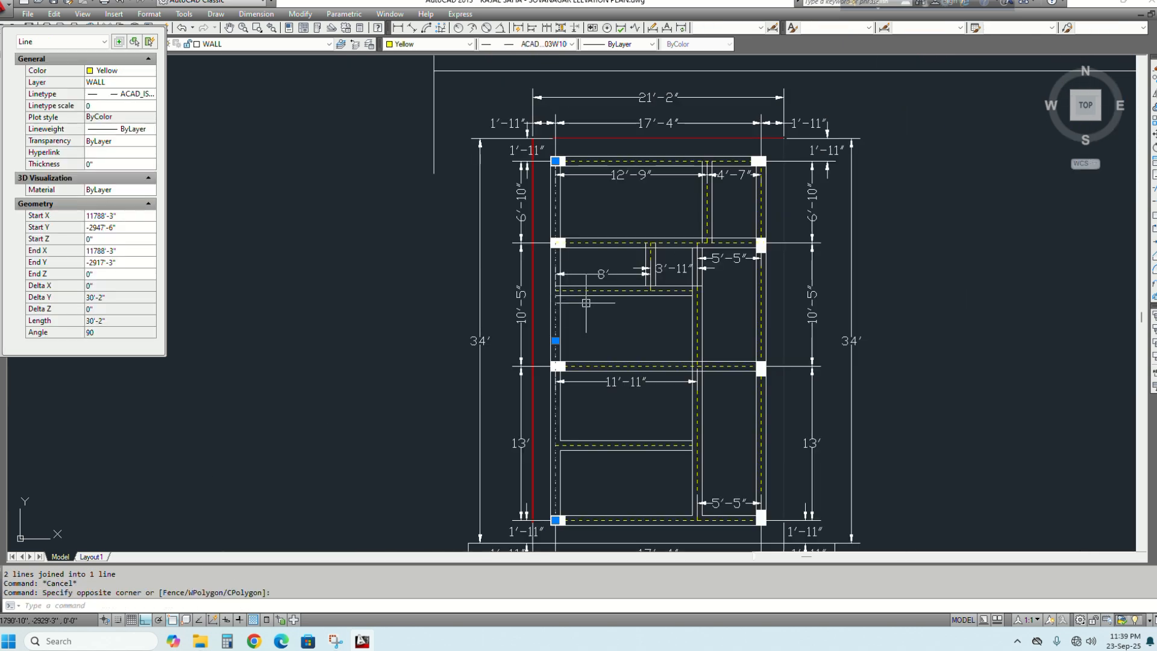
{"action": "scroll", "coordinate": [586, 303], "scroll_direction": "up", "scroll_amount": 4}
{"action": "key", "text": "Escape"}
{"action": "key", "text": "Escape"}
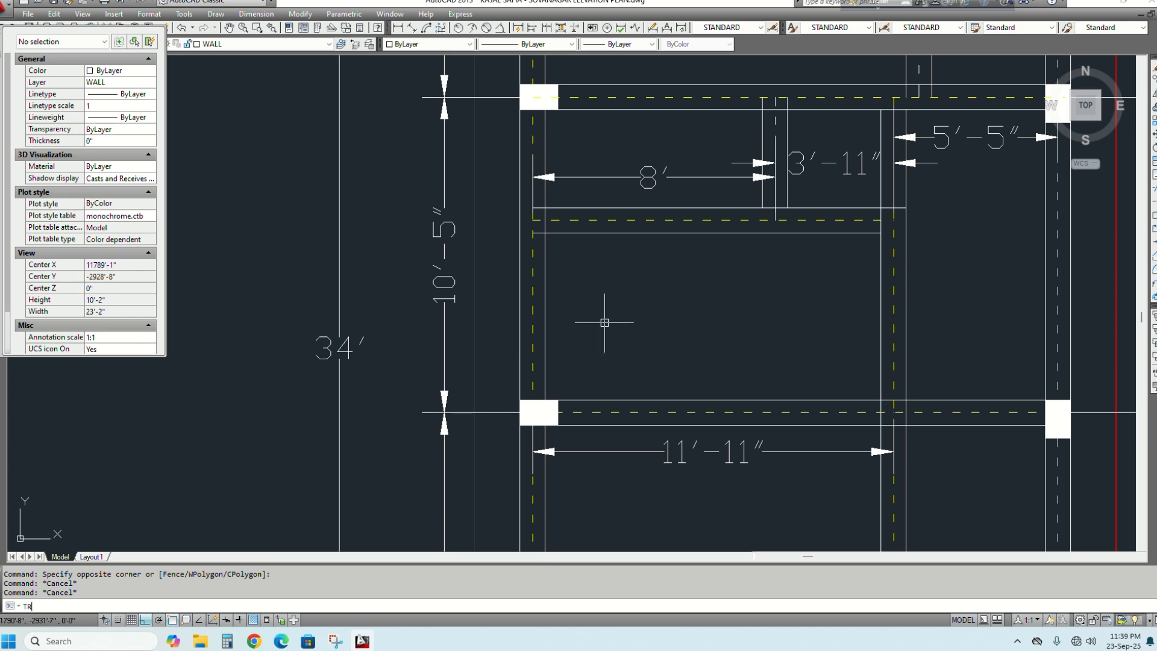
Trim the vertical stubs and horizontal wall segments around the dashed line junctions
{"action": "type", "text": "TR"}
{"action": "key", "text": "Return"}
{"action": "key", "text": "Return"}
{"action": "scroll", "coordinate": [604, 322], "scroll_direction": "up", "scroll_amount": 4}
{"action": "left_click", "coordinate": [508, 203]}
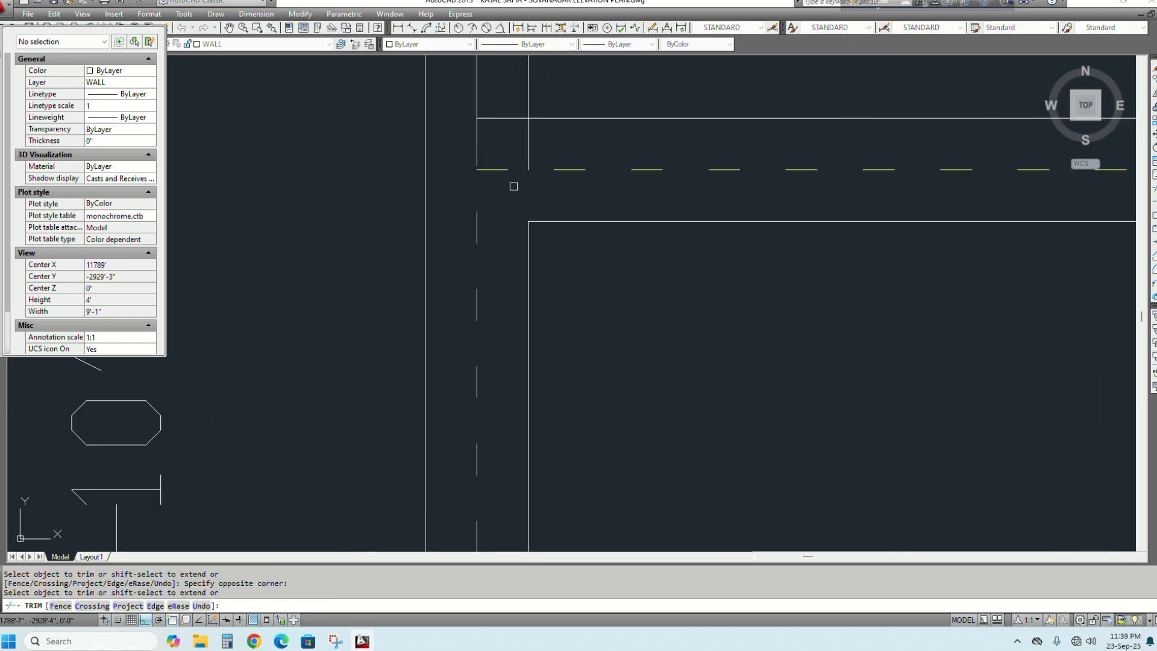
{"action": "scroll", "coordinate": [554, 202], "scroll_direction": "down", "scroll_amount": 8}
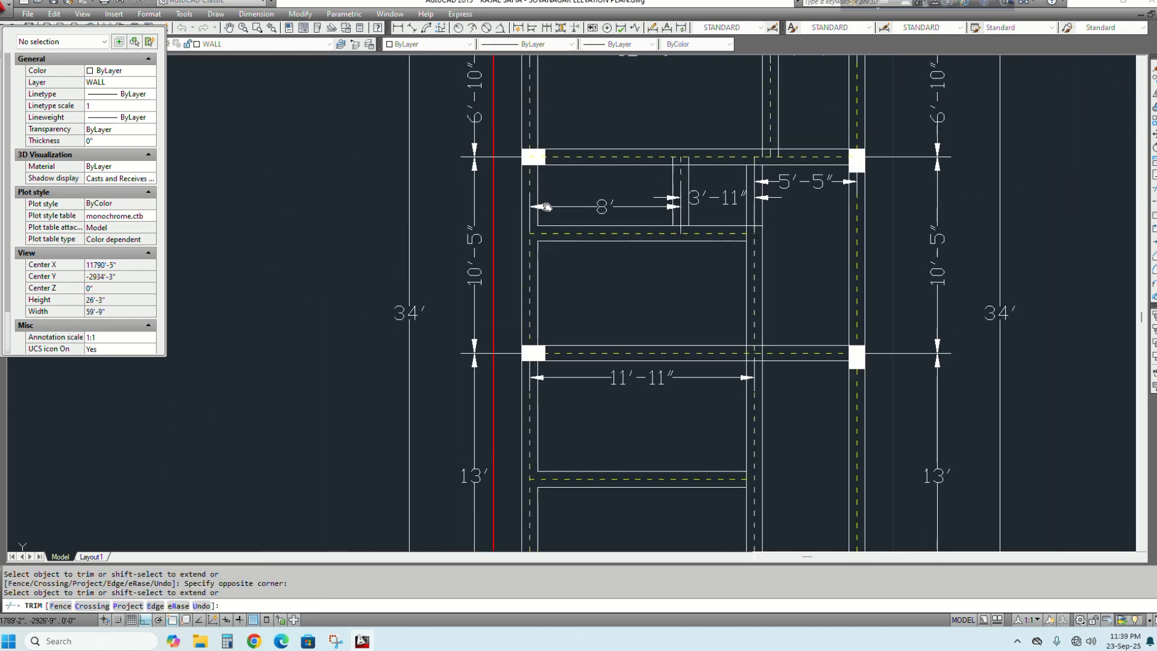
{"action": "middle_click_drag", "start_coordinate": [554, 202], "coordinate": [558, 373]}
{"action": "scroll", "coordinate": [785, 211], "scroll_direction": "up", "scroll_amount": 10}
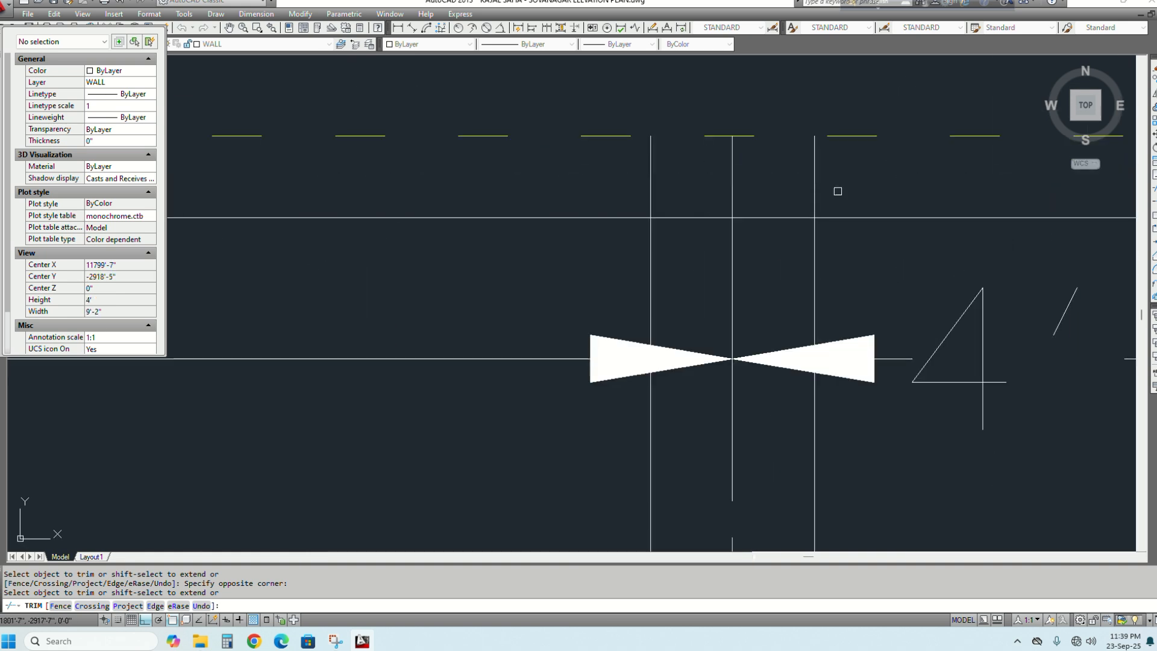
{"action": "left_click", "coordinate": [684, 175]}
{"action": "left_click", "coordinate": [637, 182]}
{"action": "left_click", "coordinate": [682, 186]}
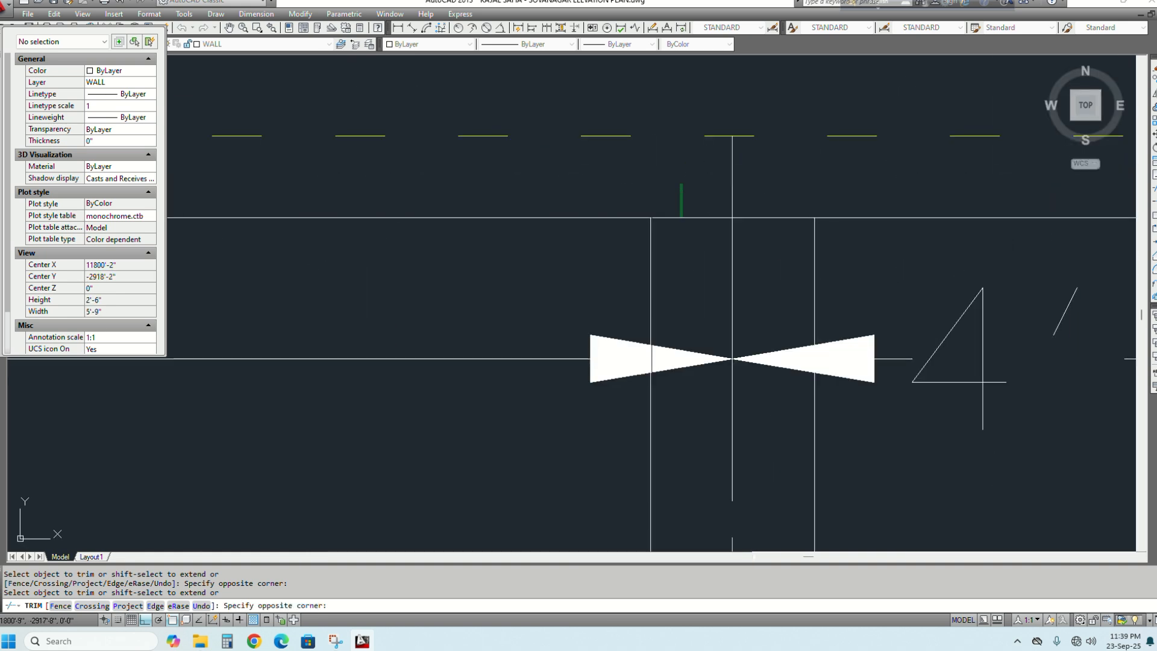
{"action": "left_click", "coordinate": [679, 225]}
{"action": "left_click", "coordinate": [669, 183]}
{"action": "left_click", "coordinate": [668, 181]}
Trim the stub and remaining wall segments at the lower wall junction
{"action": "scroll", "coordinate": [667, 181], "scroll_direction": "down", "scroll_amount": 6}
{"action": "middle_click_drag", "start_coordinate": [698, 421], "coordinate": [648, 251]}
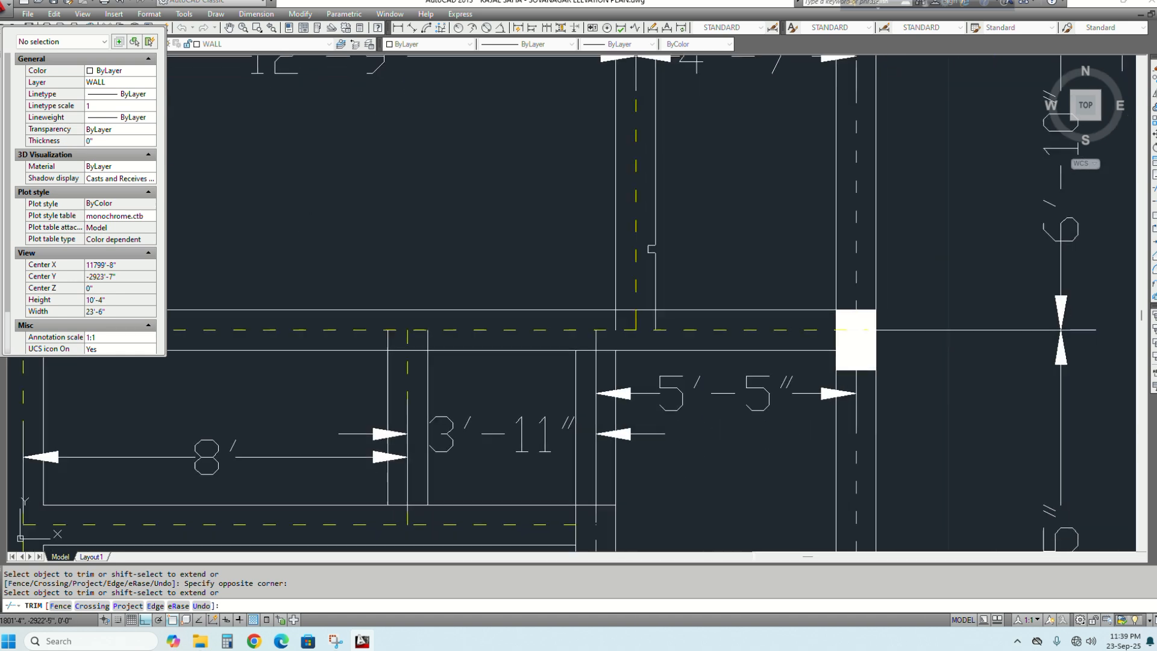
{"action": "scroll", "coordinate": [659, 289], "scroll_direction": "up", "scroll_amount": 6}
{"action": "left_click", "coordinate": [667, 403]}
{"action": "left_click", "coordinate": [624, 406]}
{"action": "left_click", "coordinate": [624, 341]}
{"action": "left_click", "coordinate": [604, 383]}
{"action": "left_click", "coordinate": [514, 353]}
{"action": "left_click", "coordinate": [512, 377]}
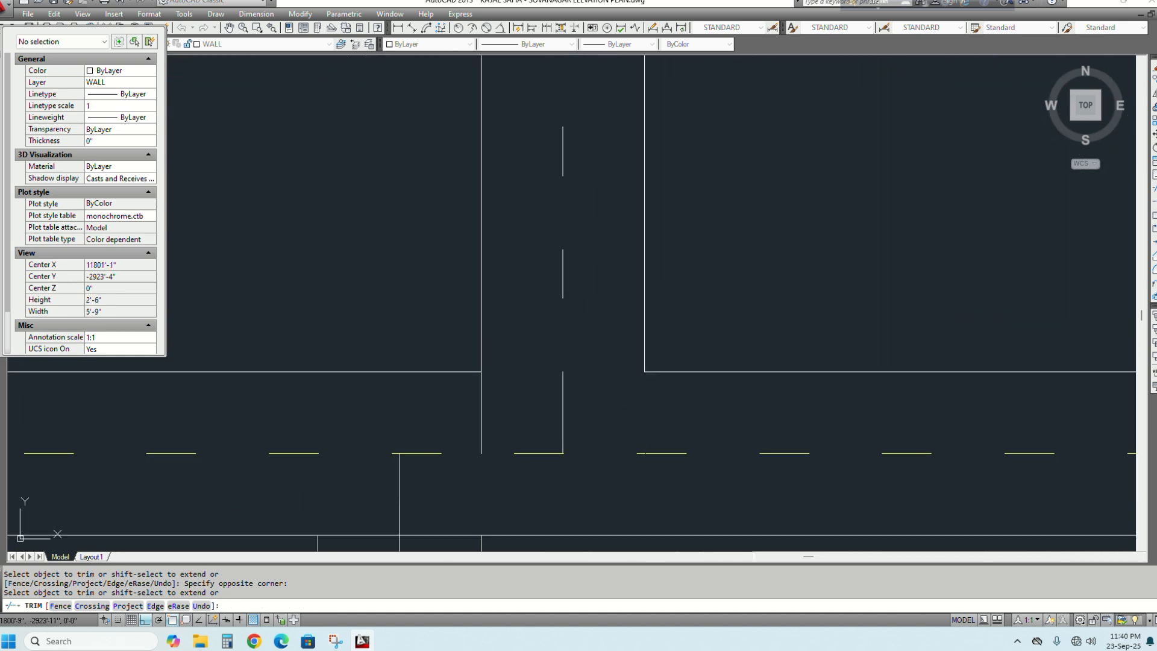
{"action": "left_click", "coordinate": [481, 393]}
Trim the right-hand and left-hand wall-line segments at the next junction
{"action": "scroll", "coordinate": [509, 357], "scroll_direction": "down", "scroll_amount": 4}
{"action": "middle_click_drag", "start_coordinate": [478, 443], "coordinate": [496, 402]}
{"action": "scroll", "coordinate": [496, 402], "scroll_direction": "up", "scroll_amount": 4}
{"action": "left_click", "coordinate": [510, 338]}
{"action": "left_click", "coordinate": [492, 391]}
{"action": "left_click", "coordinate": [448, 345]}
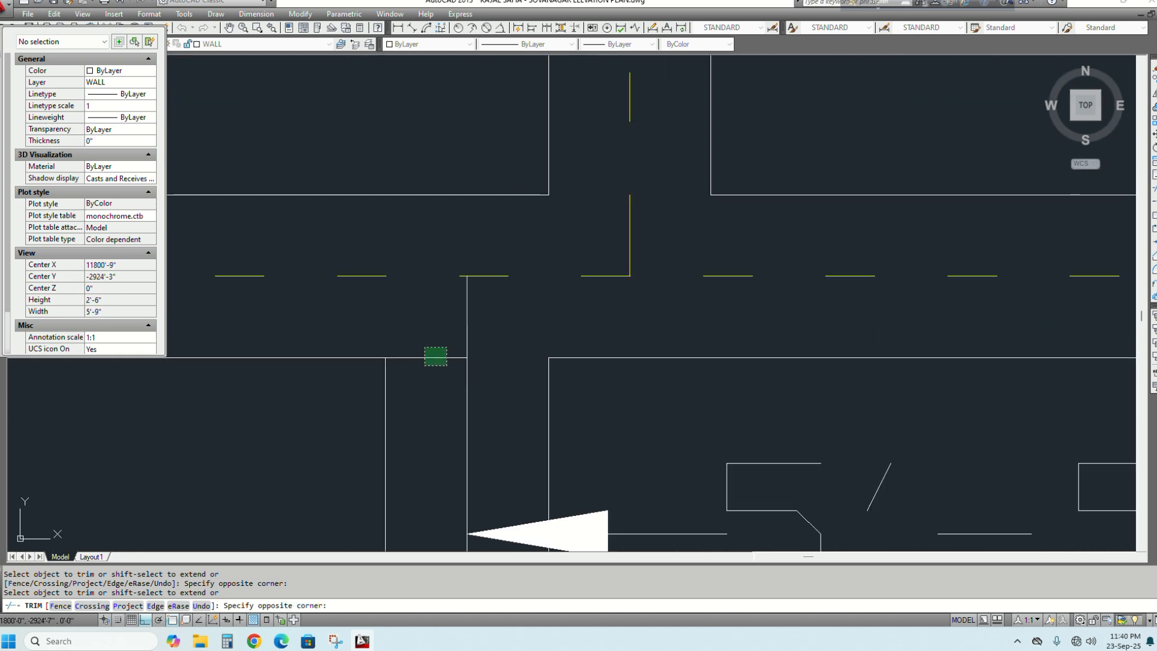
{"action": "left_click", "coordinate": [425, 365]}
Trim the horizontal wall segment and its adjoining left segment at another junction
{"action": "scroll", "coordinate": [486, 339], "scroll_direction": "down", "scroll_amount": 4}
{"action": "scroll", "coordinate": [586, 387], "scroll_direction": "up", "scroll_amount": 2}
{"action": "middle_click_drag", "start_coordinate": [586, 387], "coordinate": [677, 284]}
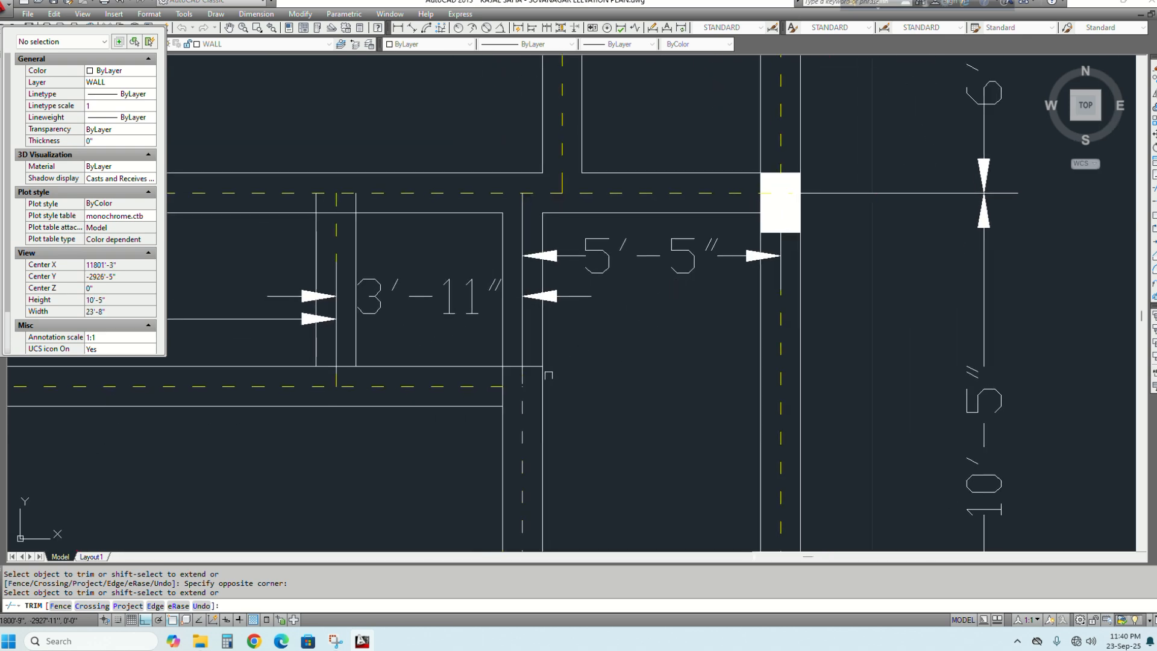
{"action": "scroll", "coordinate": [544, 379], "scroll_direction": "up", "scroll_amount": 6}
{"action": "left_click", "coordinate": [531, 363]}
{"action": "left_click", "coordinate": [507, 297]}
{"action": "left_click", "coordinate": [436, 266]}
{"action": "left_click", "coordinate": [415, 324]}
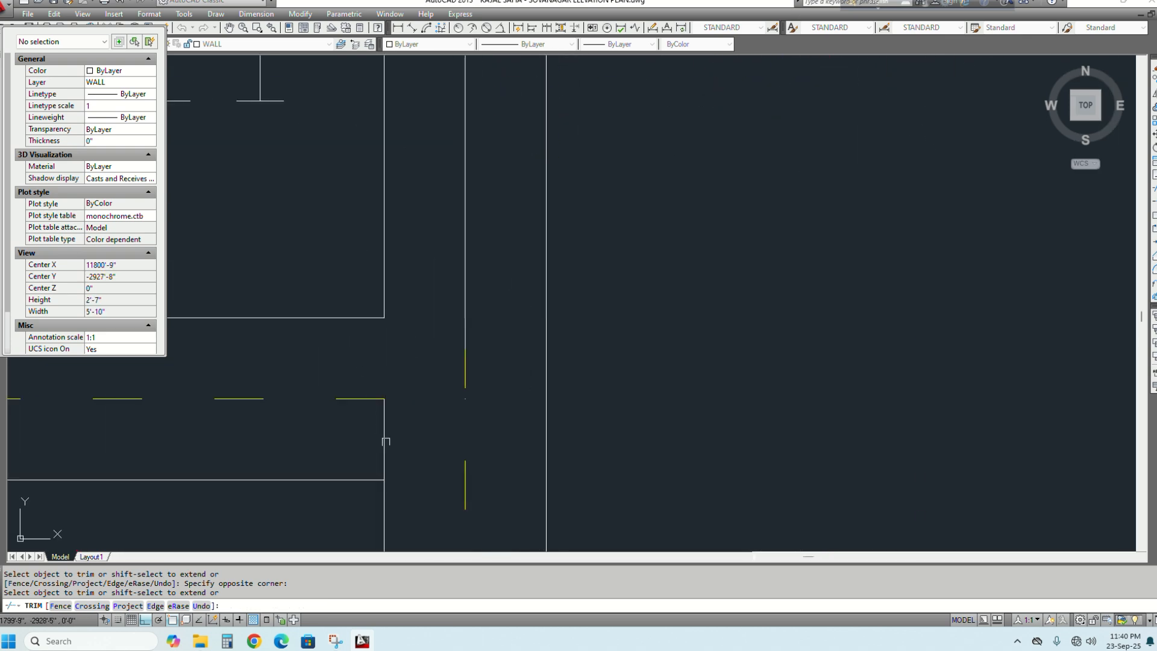
Trim the vertical and crossing wall segments at the upper junction
{"action": "scroll", "coordinate": [412, 398], "scroll_direction": "down", "scroll_amount": 5}
{"action": "scroll", "coordinate": [412, 398], "scroll_direction": "up", "scroll_amount": 6}
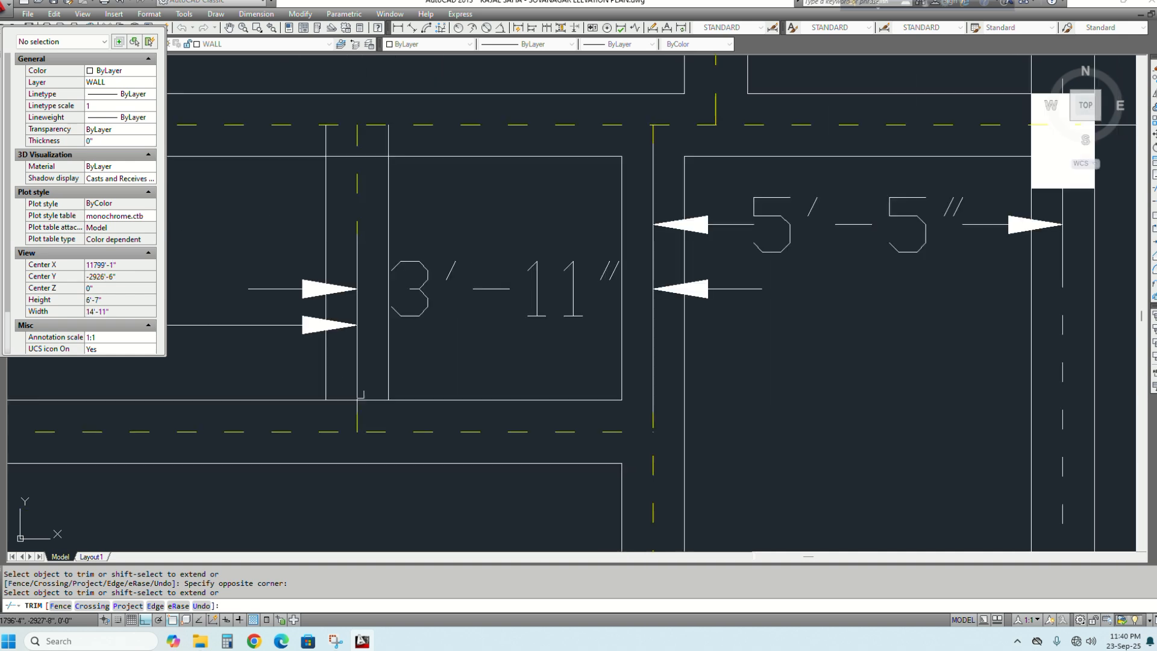
{"action": "scroll", "coordinate": [345, 405], "scroll_direction": "down", "scroll_amount": 4}
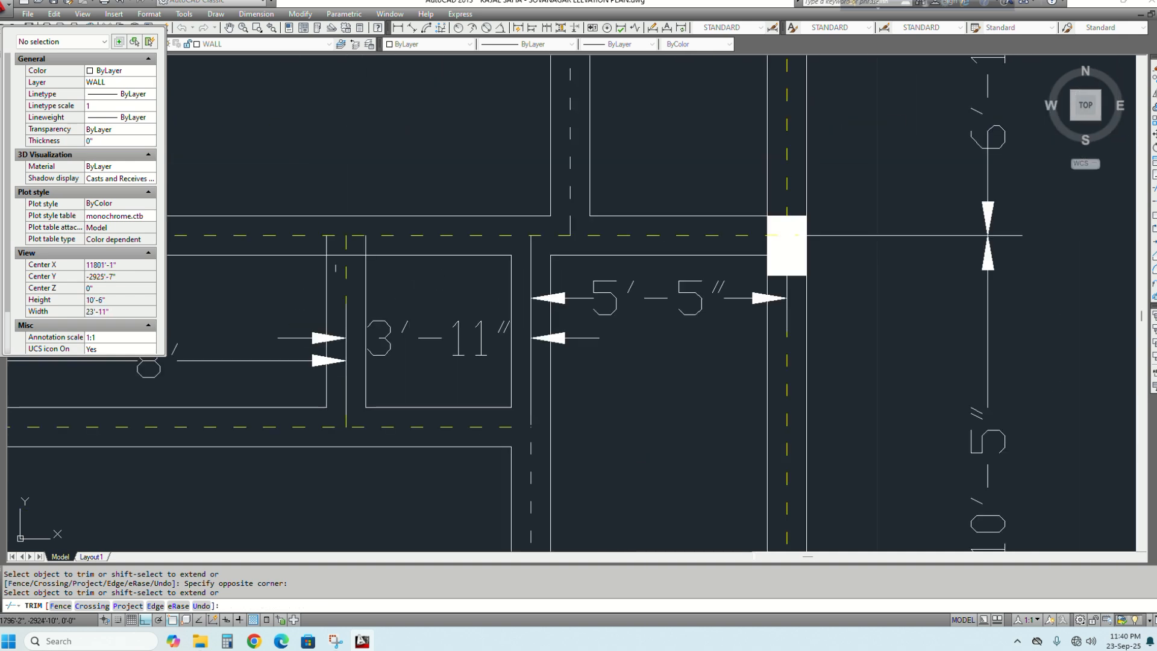
{"action": "scroll", "coordinate": [348, 245], "scroll_direction": "up", "scroll_amount": 6}
{"action": "left_click", "coordinate": [476, 270]}
{"action": "left_click", "coordinate": [390, 255]}
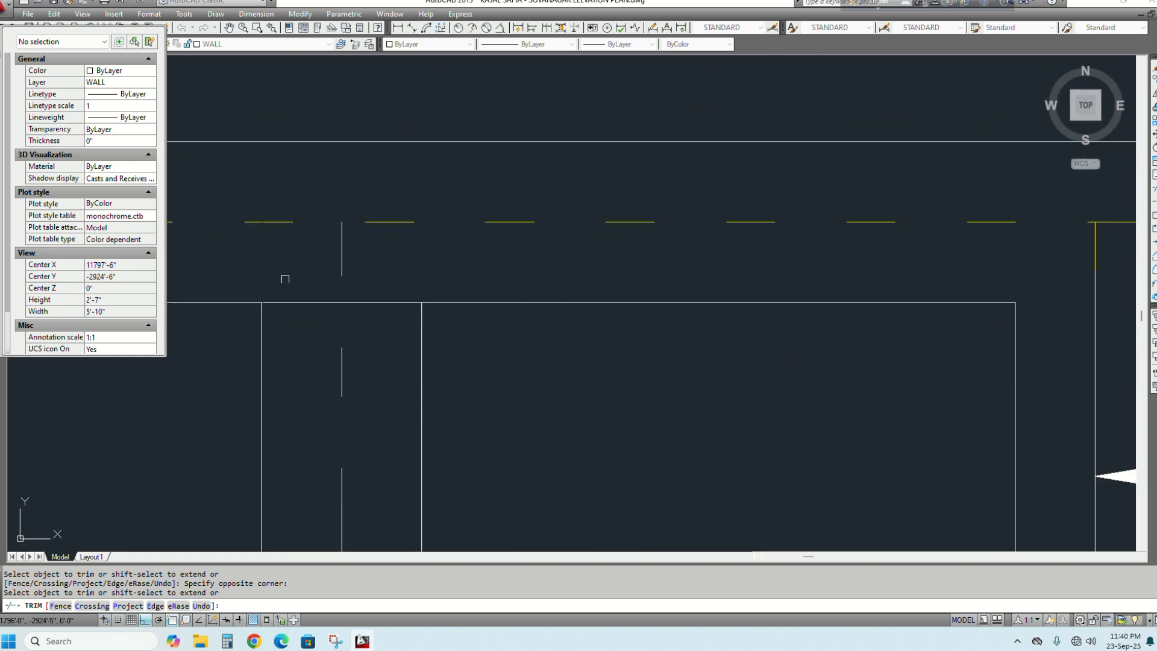
{"action": "left_click", "coordinate": [346, 290]}
{"action": "left_click", "coordinate": [305, 328]}
{"action": "scroll", "coordinate": [367, 340], "scroll_direction": "down", "scroll_amount": 5}
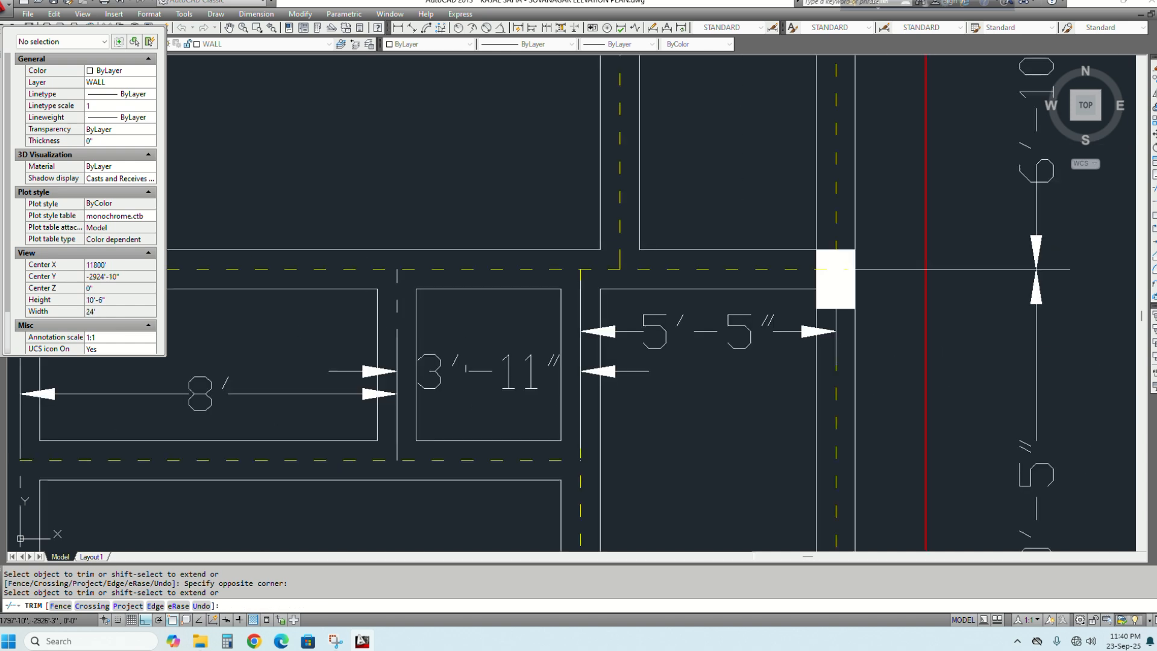
{"action": "key", "text": "Escape"}
{"action": "scroll", "coordinate": [584, 444], "scroll_direction": "up", "scroll_amount": 5}
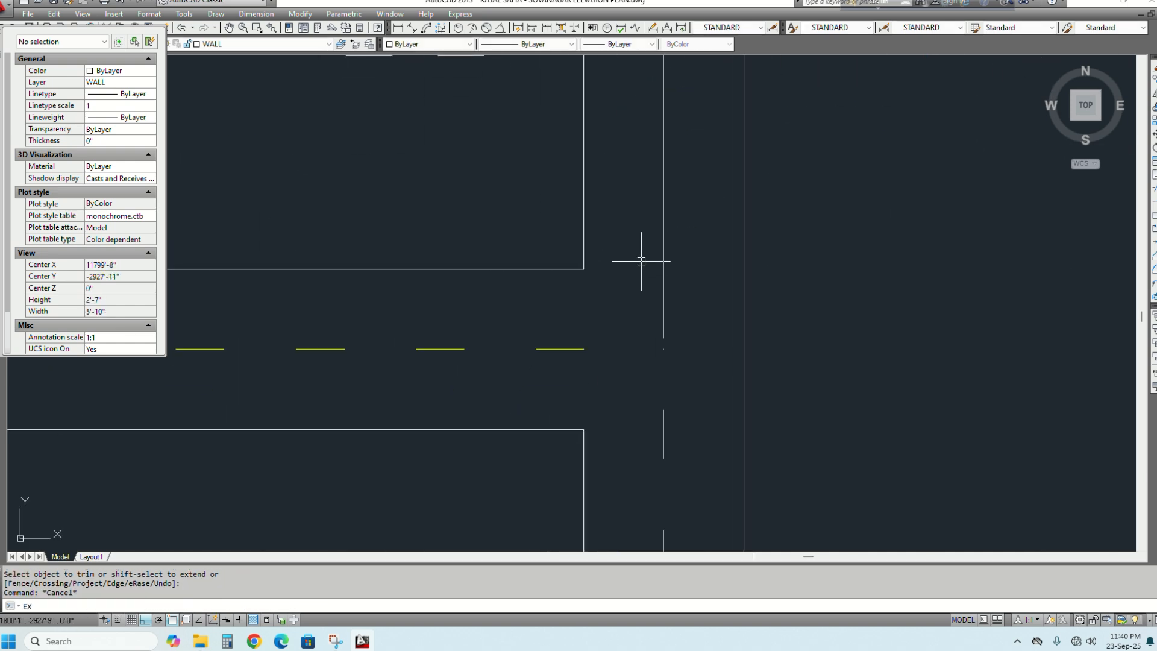
Extend the dashed centre line to the wall line and save the drawing
{"action": "type", "text": "EX"}
{"action": "key", "text": "Return"}
{"action": "key", "text": "Return"}
{"action": "left_click", "coordinate": [612, 320]}
{"action": "left_click", "coordinate": [540, 382]}
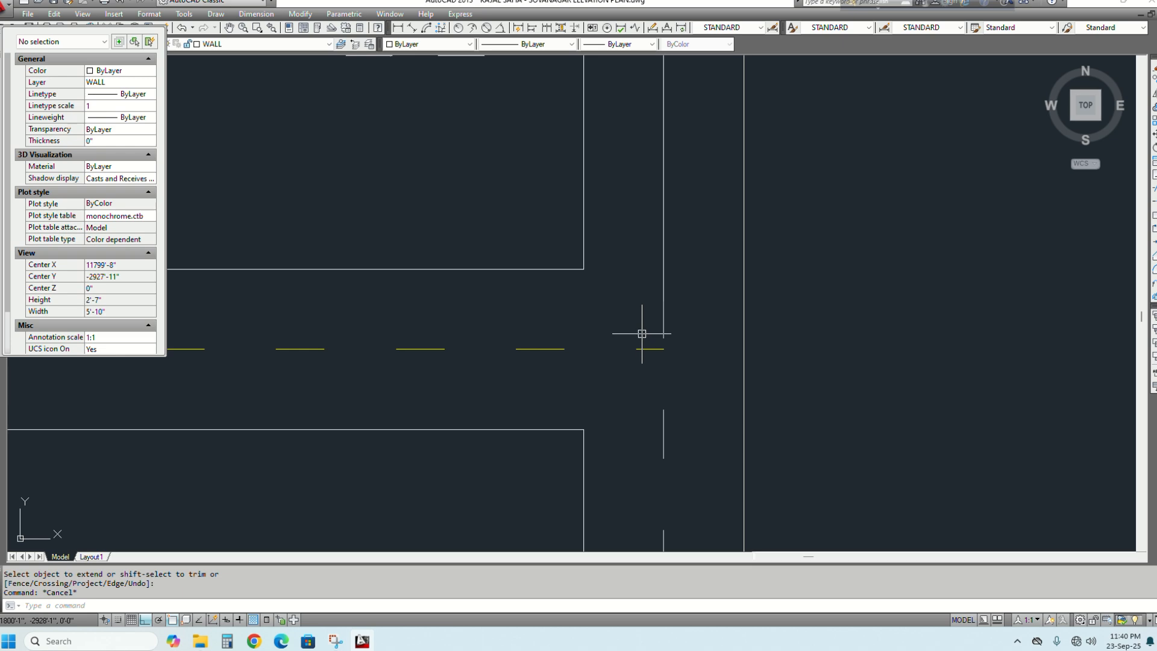
{"action": "key", "text": "ctrl+s"}
Trim the horizontal and upper-left wall segments at the 11'-11" beam junction
{"action": "scroll", "coordinate": [641, 328], "scroll_direction": "down", "scroll_amount": 5}
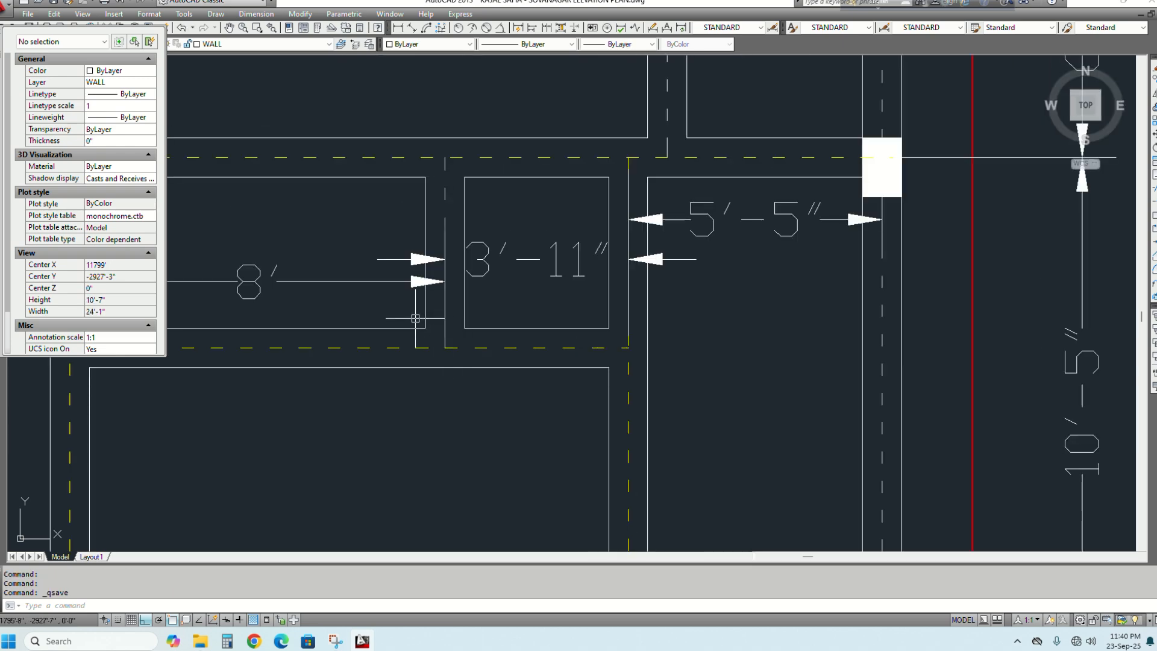
{"action": "scroll", "coordinate": [416, 318], "scroll_direction": "down", "scroll_amount": 3}
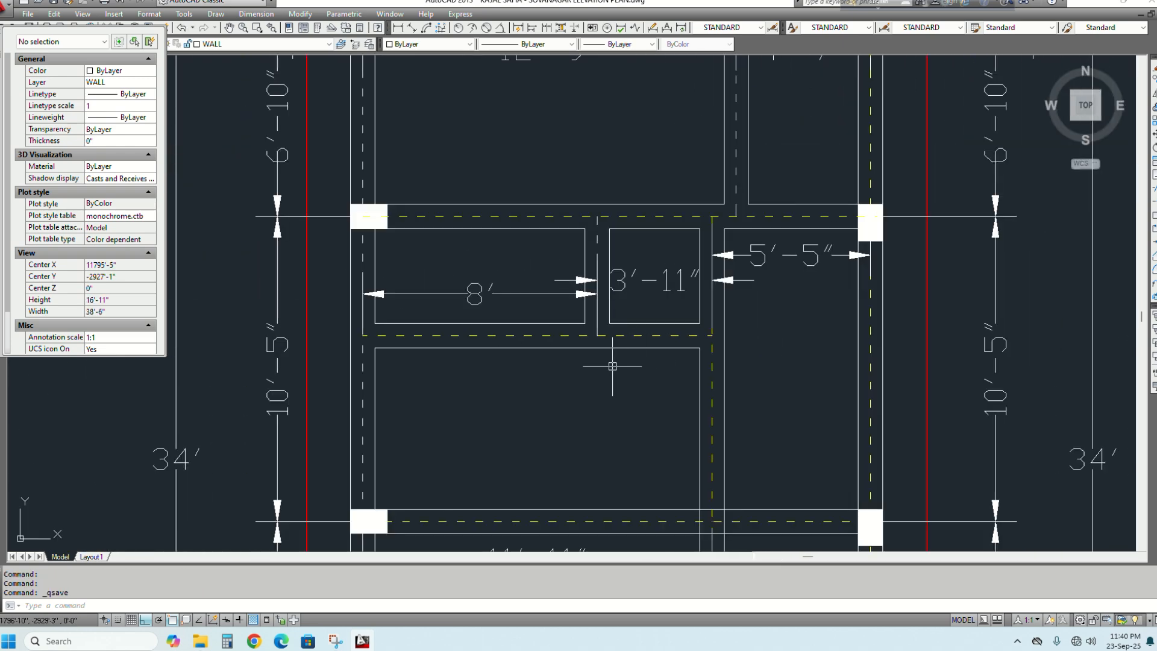
{"action": "mouse_move", "coordinate": [612, 366]}
{"action": "middle_mouse_down"}
{"action": "mouse_move", "coordinate": [550, 227]}
{"action": "mouse_move", "coordinate": [548, 167]}
{"action": "middle_mouse_up"}
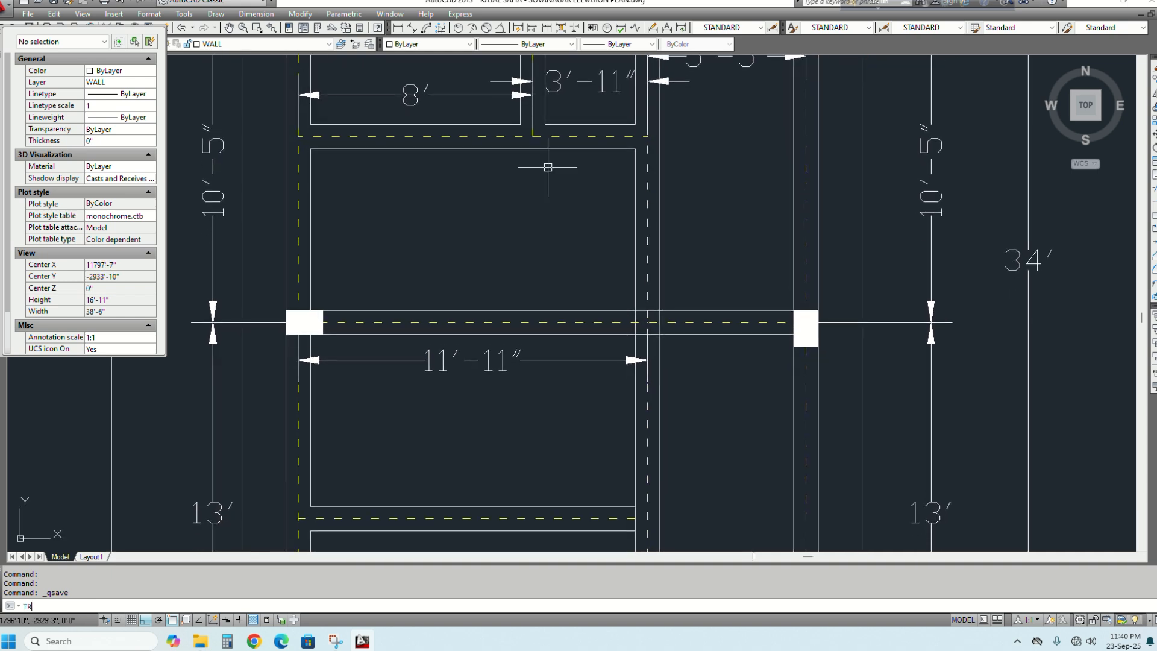
{"action": "key", "text": "space"}
{"action": "key", "text": "space"}
{"action": "scroll", "coordinate": [676, 329], "scroll_direction": "up", "scroll_amount": 9}
{"action": "left_click", "coordinate": [661, 273]}
{"action": "left_click", "coordinate": [587, 267]}
{"action": "left_click", "coordinate": [584, 263]}
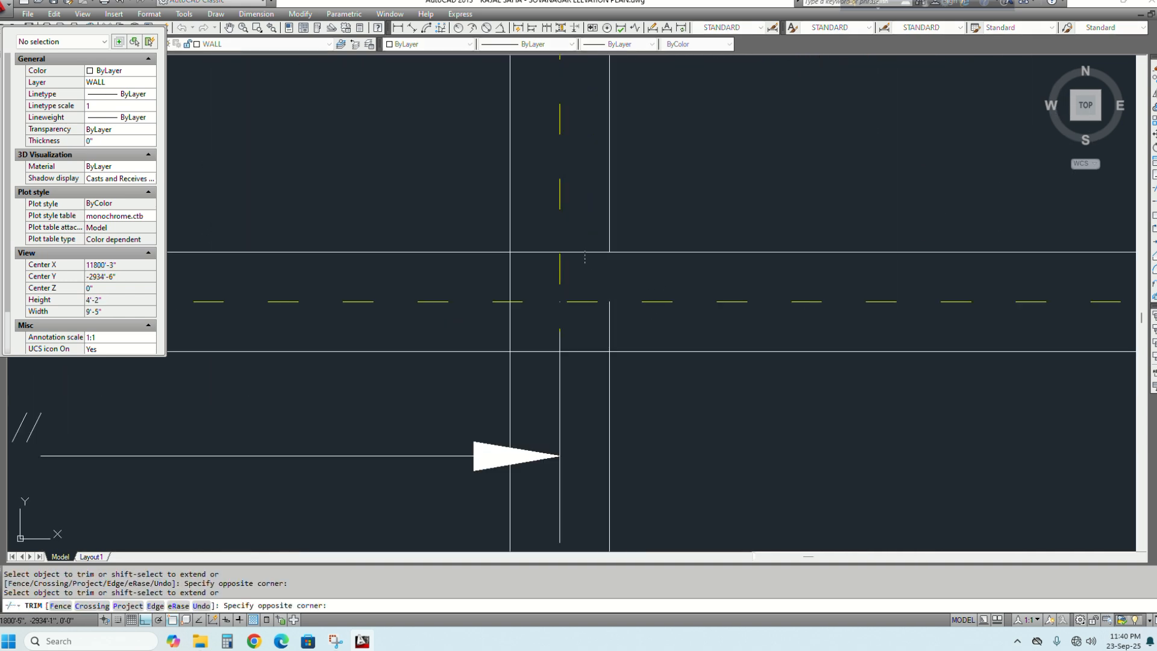
{"action": "left_click", "coordinate": [580, 249]}
{"action": "left_click", "coordinate": [541, 239]}
{"action": "left_click", "coordinate": [489, 273]}
{"action": "left_click", "coordinate": [531, 327]}
Trim the short vertical stubs and lower horizontal wall segments at that junction
{"action": "left_click", "coordinate": [476, 317]}
{"action": "left_click", "coordinate": [655, 340]}
{"action": "left_click", "coordinate": [598, 332]}
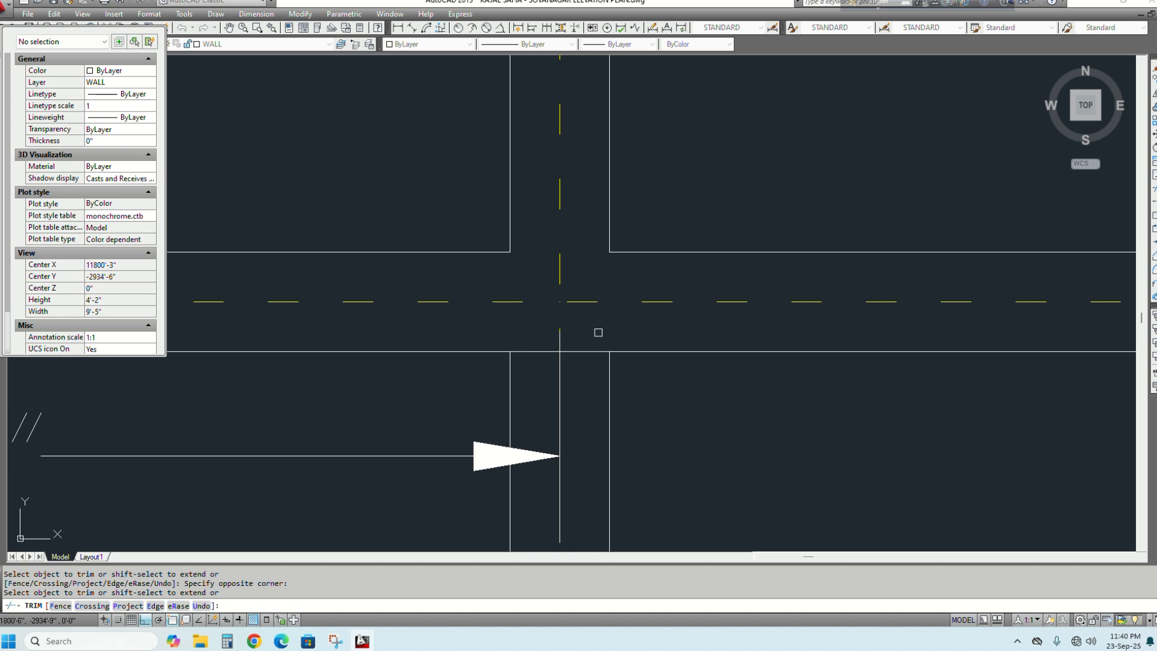
{"action": "left_click", "coordinate": [602, 329]}
{"action": "left_click", "coordinate": [588, 355]}
{"action": "left_click", "coordinate": [539, 338]}
{"action": "left_click", "coordinate": [527, 366]}
{"action": "scroll", "coordinate": [604, 291], "scroll_direction": "down", "scroll_amount": 5}
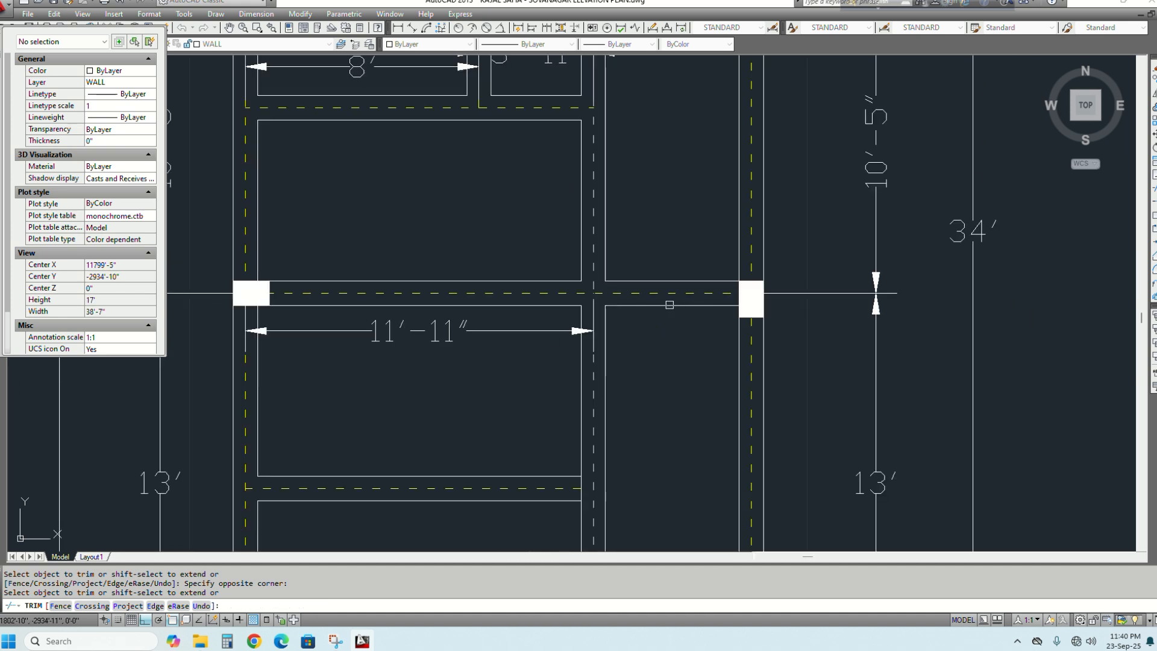
{"action": "scroll", "coordinate": [649, 298], "scroll_direction": "down", "scroll_amount": 1}
{"action": "scroll", "coordinate": [609, 426], "scroll_direction": "up", "scroll_amount": 4}
{"action": "left_click", "coordinate": [632, 348]}
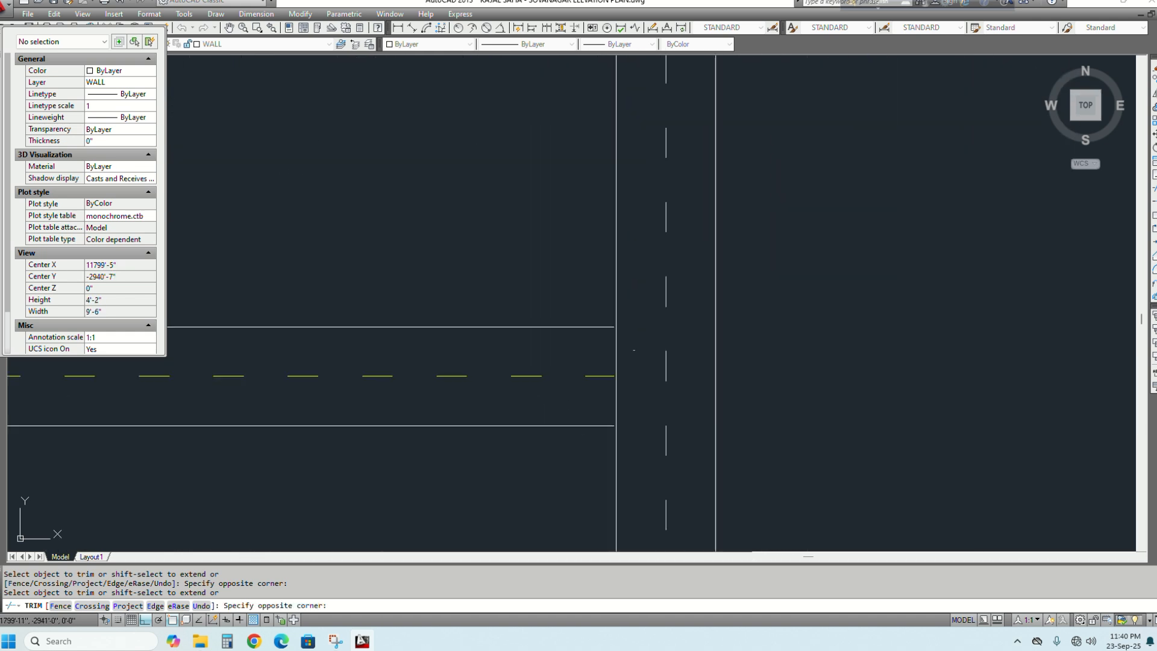
{"action": "left_click", "coordinate": [629, 348]}
Extend the horizontal lines to the centre line used as the boundary
{"action": "key", "text": "Escape"}
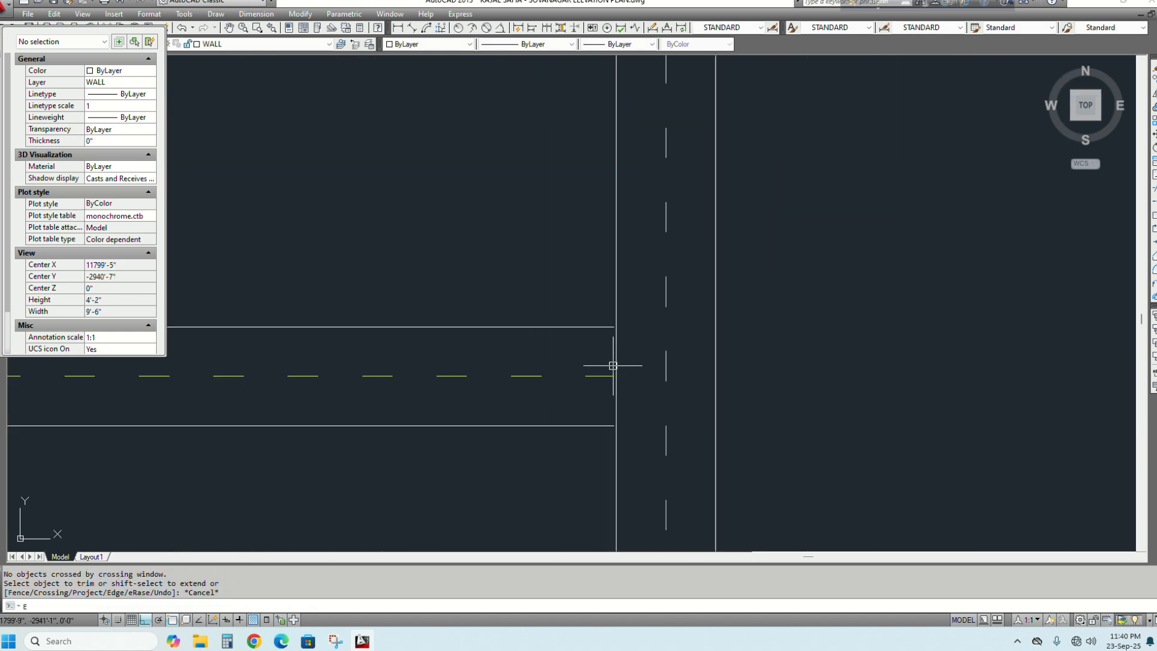
{"action": "type", "text": "ex"}
{"action": "key", "text": "Return"}
{"action": "left_click", "coordinate": [667, 367]}
{"action": "key", "text": "Return"}
{"action": "left_click", "coordinate": [574, 289]}
{"action": "left_click", "coordinate": [513, 473]}
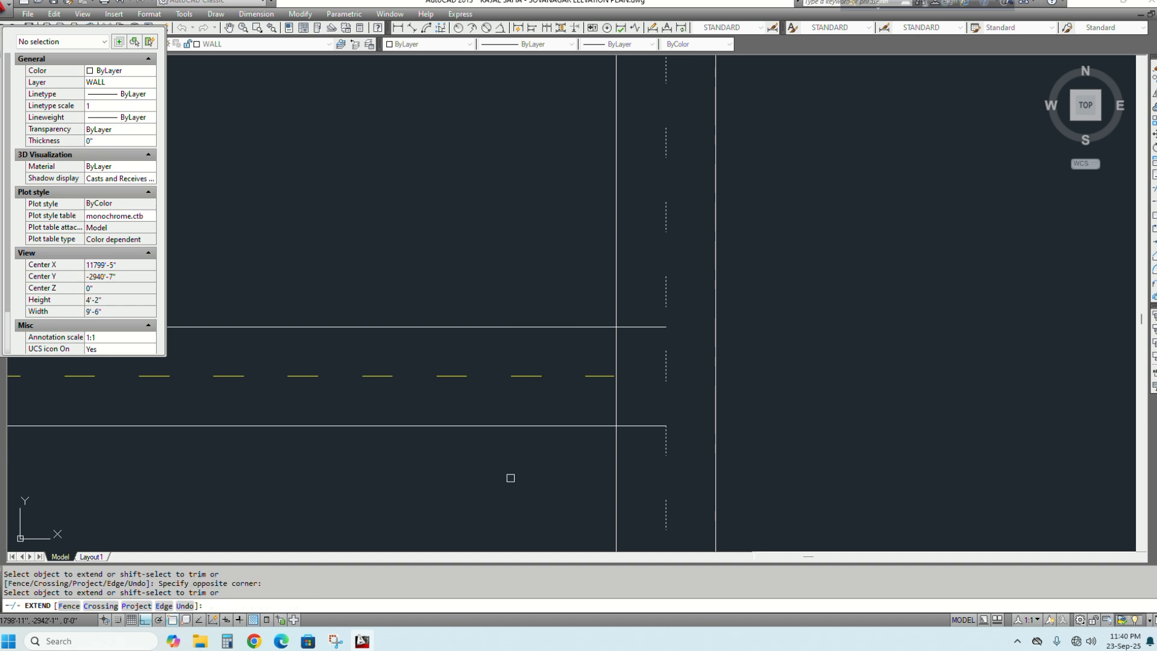
{"action": "key", "text": "Return"}
{"action": "key", "text": "Escape"}
Extend the dashed yellow line through the junction to the vertical centre line
{"action": "key", "text": "Return"}
{"action": "left_click", "coordinate": [665, 365]}
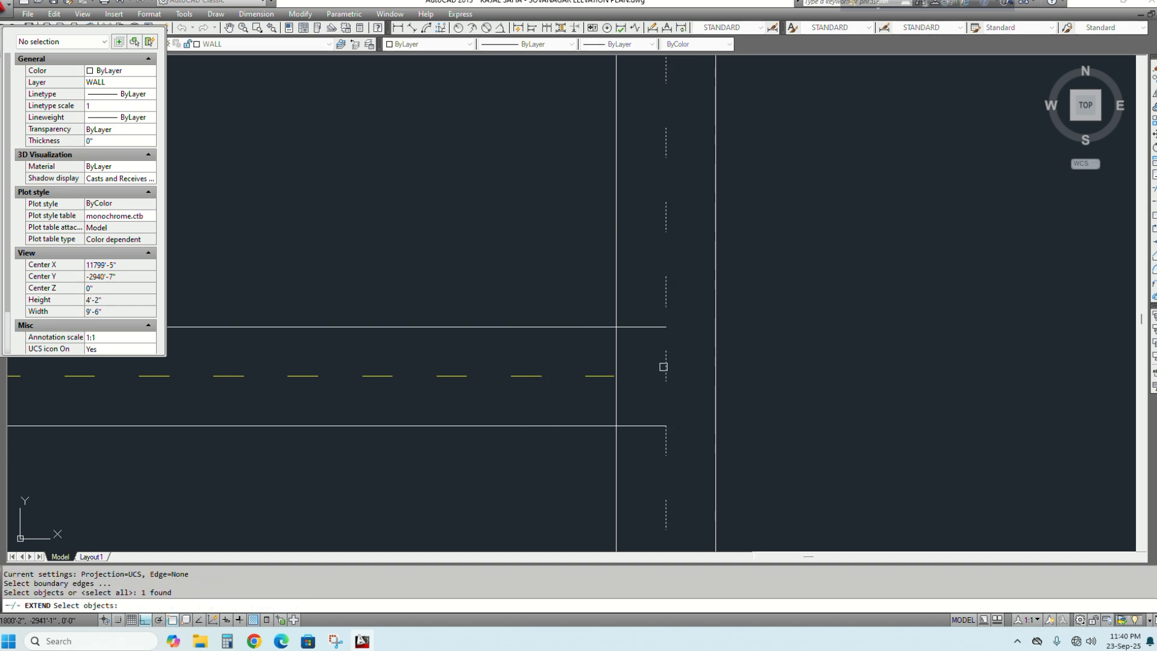
{"action": "key", "text": "Return"}
{"action": "left_click", "coordinate": [605, 376]}
{"action": "key", "text": "Escape"}
Trim the top line's right stub, the vertical piece between the horizontals and the leftover junction segment
{"action": "type", "text": "T"}
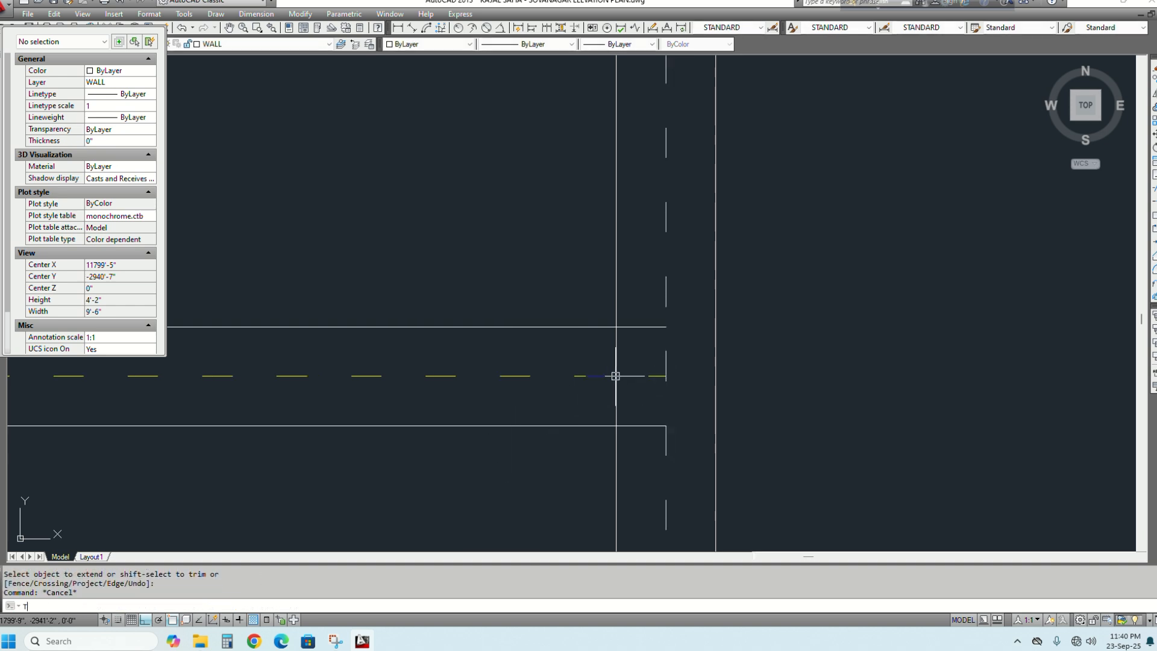
{"action": "type", "text": "R"}
{"action": "key", "text": "Return"}
{"action": "key", "text": "Return"}
{"action": "left_click", "coordinate": [654, 358]}
{"action": "left_click", "coordinate": [640, 312]}
{"action": "left_click", "coordinate": [634, 344]}
{"action": "left_click", "coordinate": [601, 355]}
{"action": "left_click", "coordinate": [625, 398]}
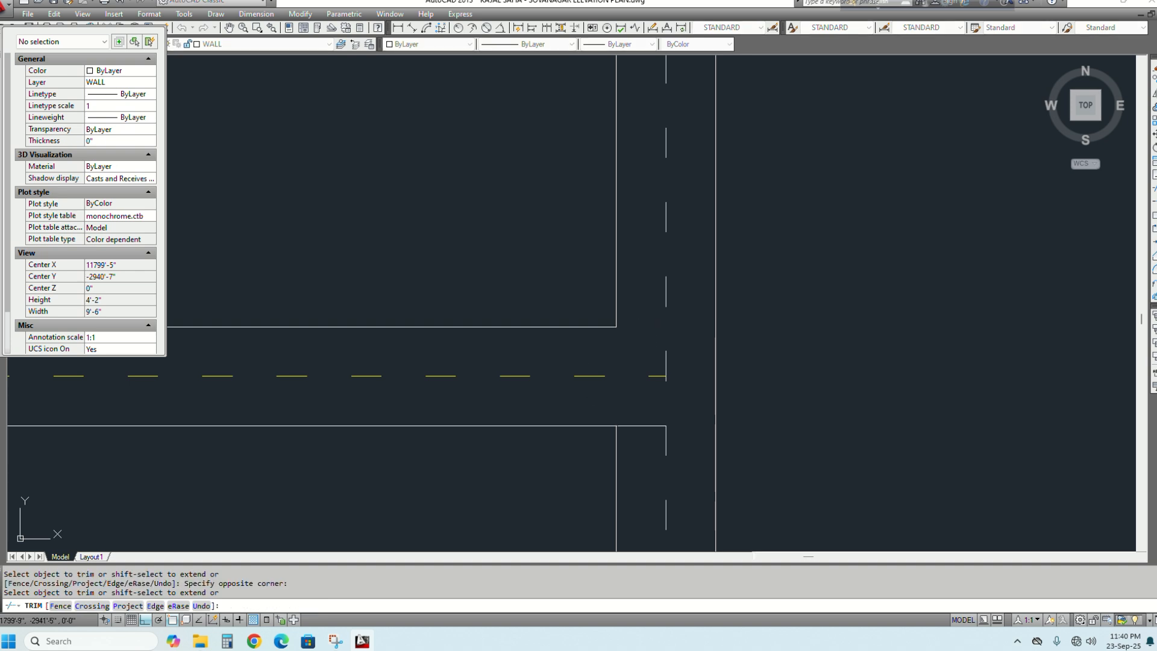
{"action": "scroll", "coordinate": [646, 455], "scroll_direction": "down", "scroll_amount": 8}
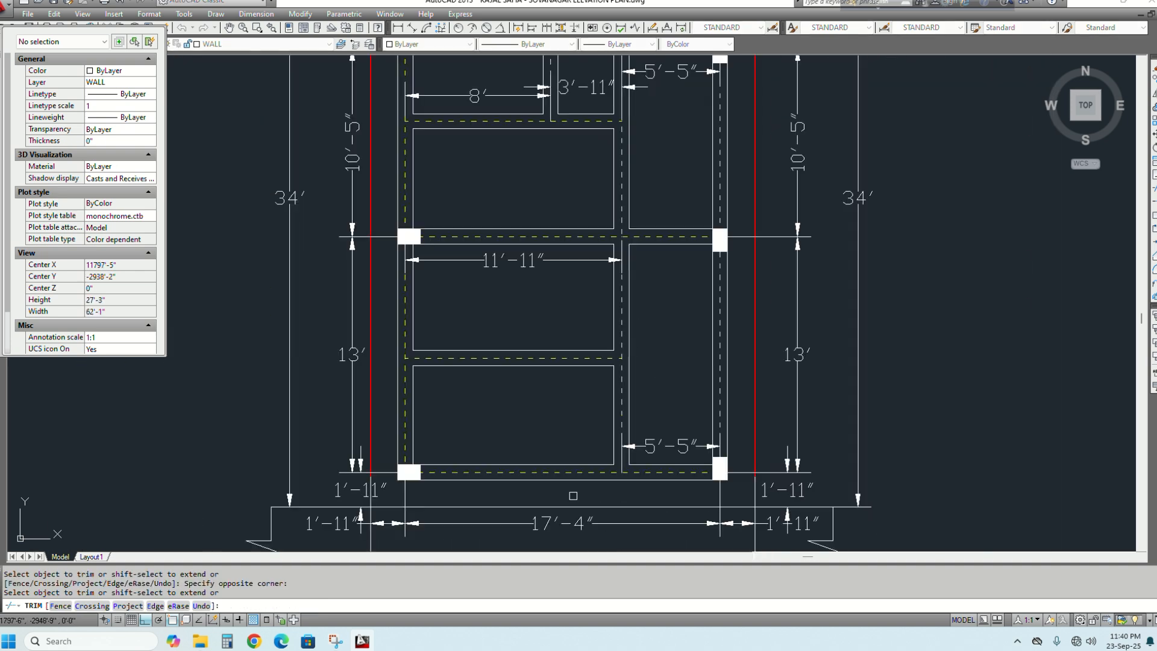
{"action": "scroll", "coordinate": [619, 417], "scroll_direction": "down", "scroll_amount": 2}
{"action": "scroll", "coordinate": [509, 444], "scroll_direction": "up", "scroll_amount": 4}
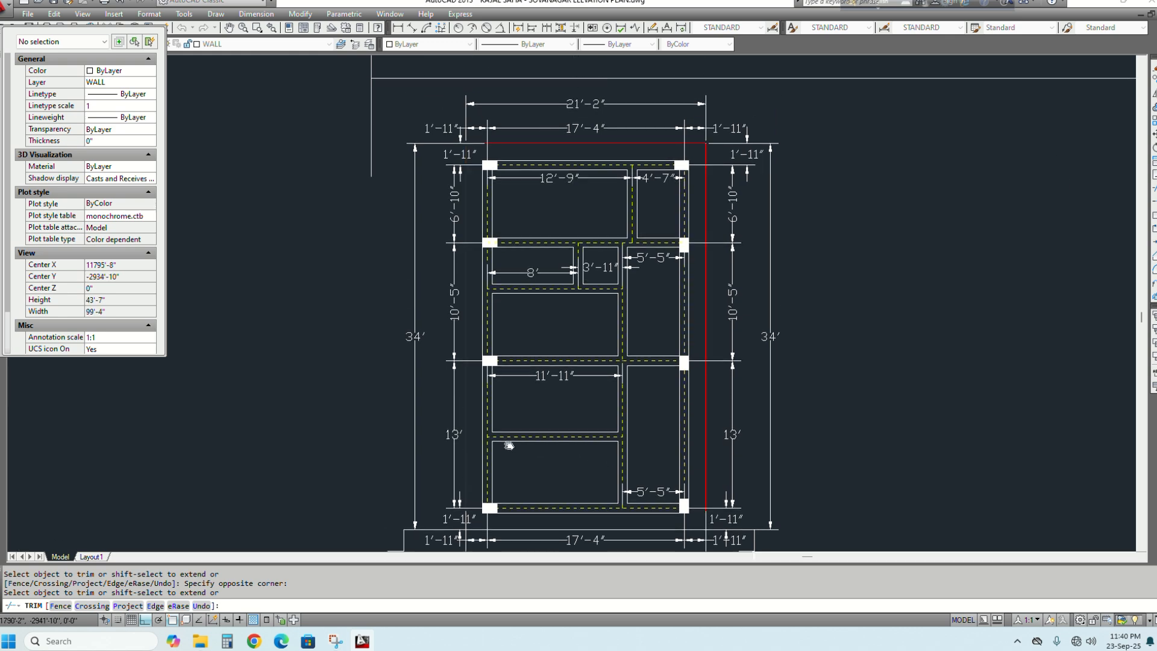
{"action": "scroll", "coordinate": [674, 249], "scroll_direction": "down", "scroll_amount": 7}
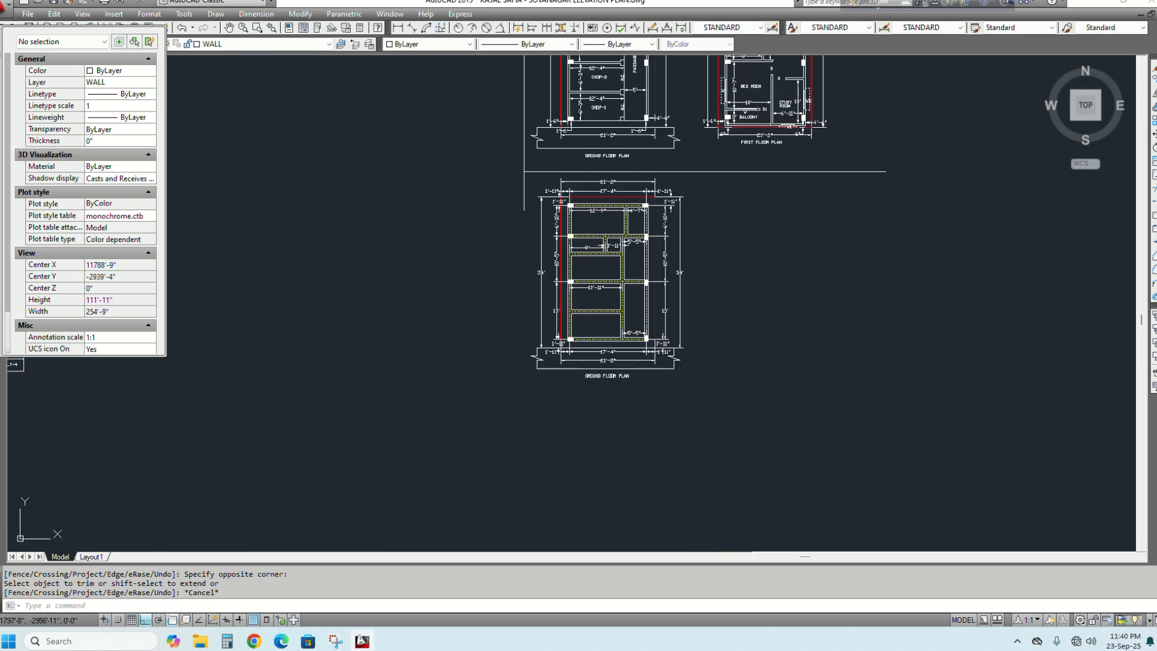
{"action": "scroll", "coordinate": [572, 335], "scroll_direction": "up", "scroll_amount": 5}
Retype the GROUND FLOOR PLAN title as CENTER LINE & TIE BEAM LAYOUT
{"action": "key", "text": "Escape"}
{"action": "double_click", "coordinate": [572, 336]}
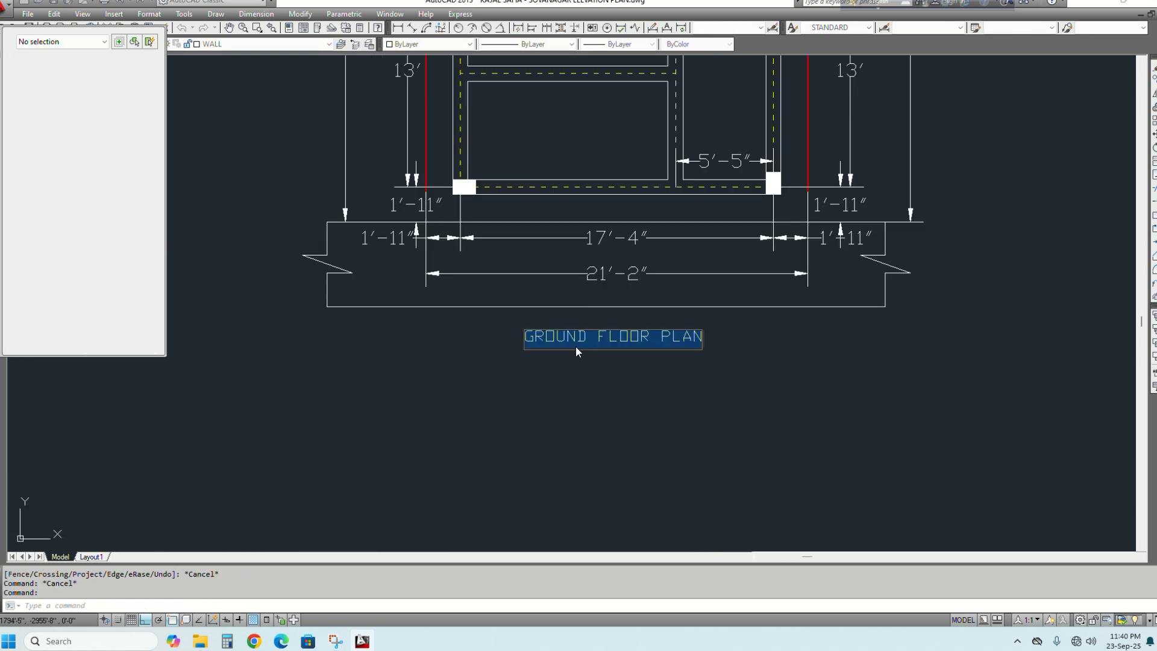
{"action": "type", "text": "C"}
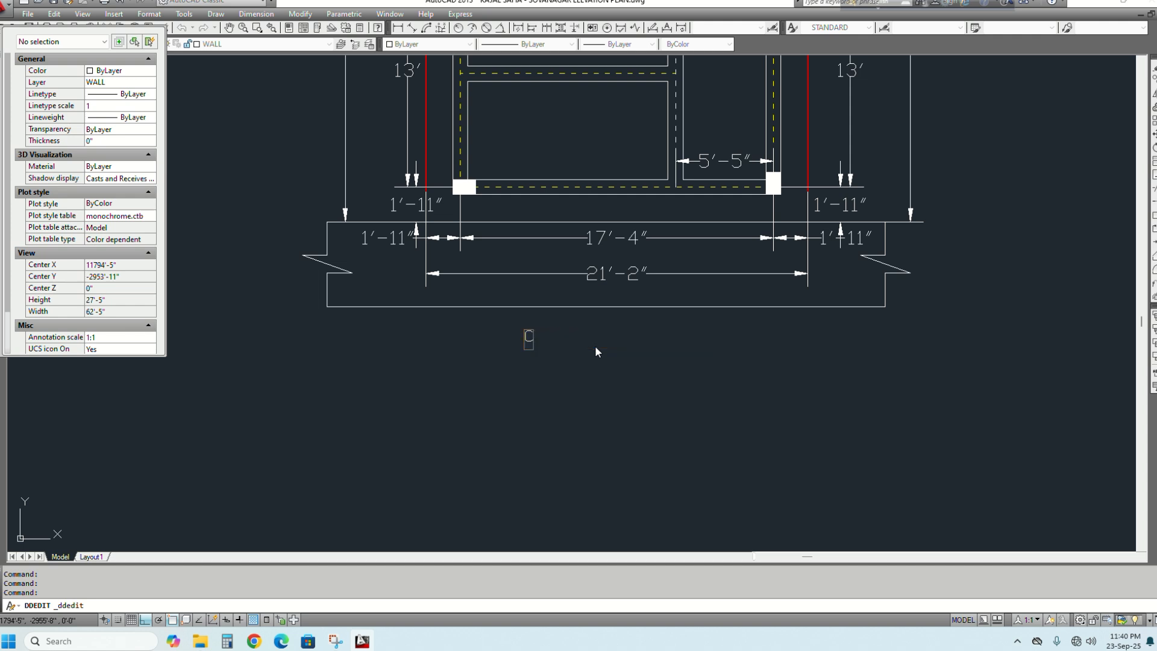
{"action": "type", "text": "ENTER LINE TIE BE"}
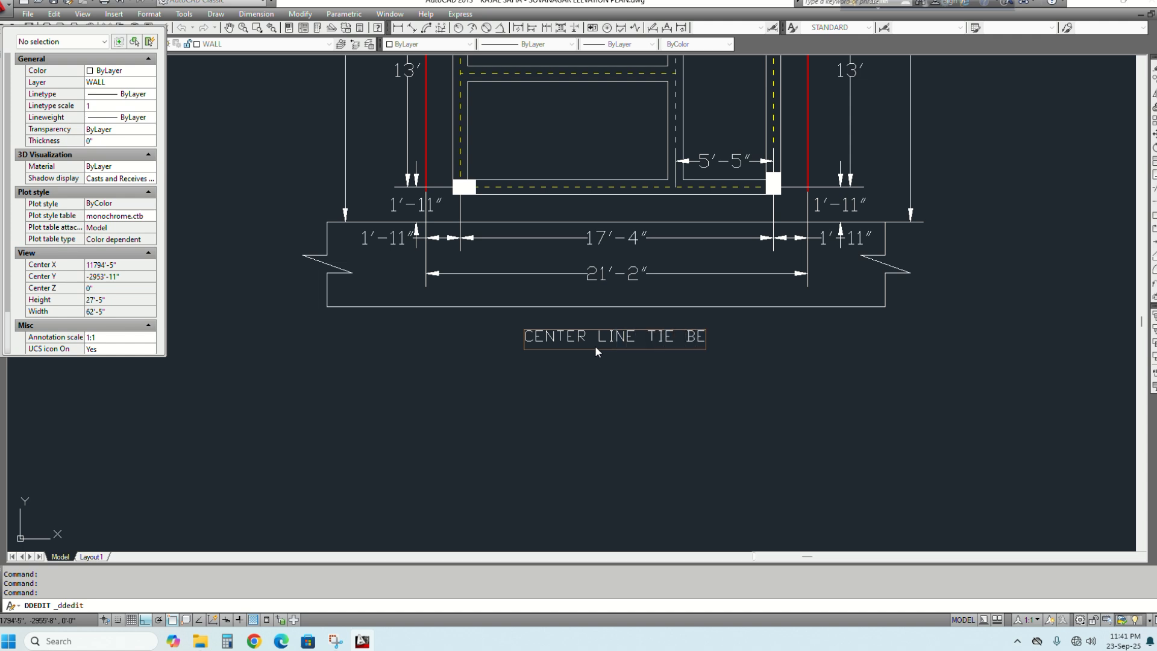
{"action": "type", "text": "AM LAYOUT"}
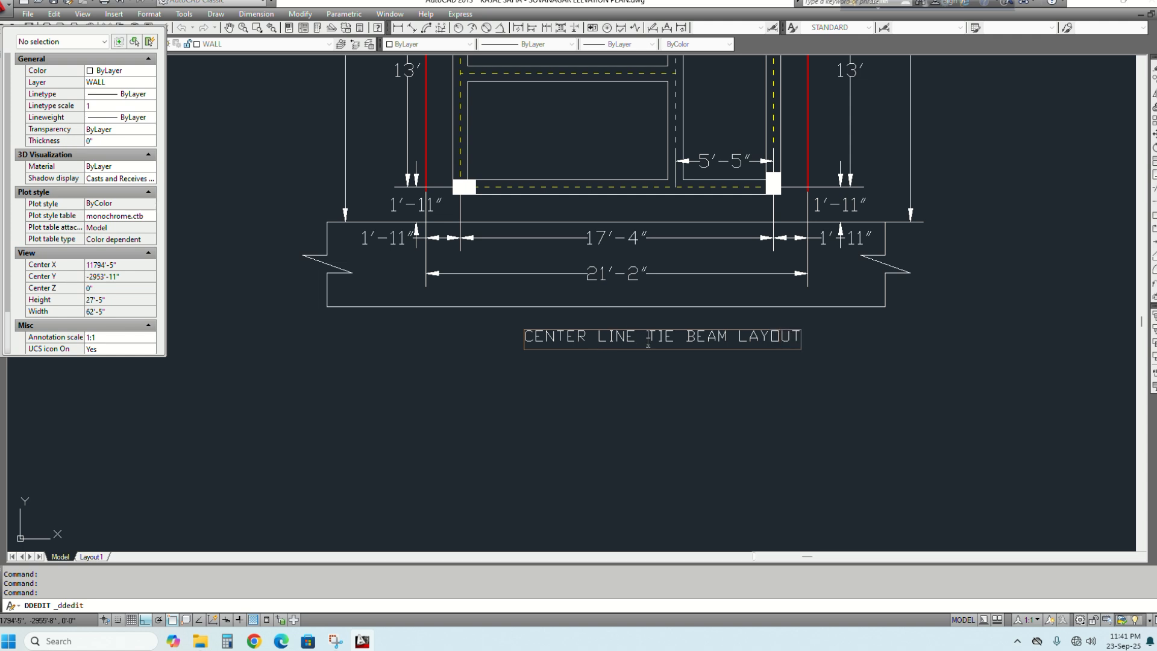
{"action": "type", "text": "&"}
Commit the new title text and try moving it, cancelling when two objects get caught
{"action": "key", "text": "Return"}
{"action": "key", "text": "Return"}
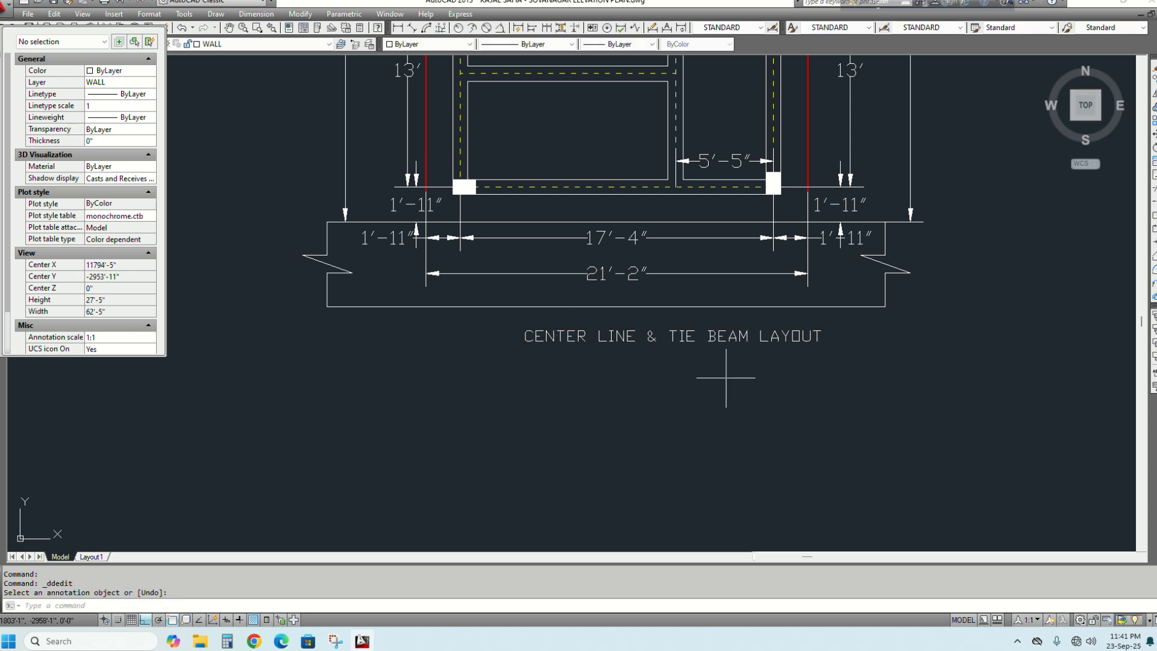
{"action": "key", "text": "Escape"}
{"action": "type", "text": "m"}
{"action": "key", "text": "space"}
{"action": "left_click", "coordinate": [814, 359]}
{"action": "left_click", "coordinate": [735, 323]}
{"action": "key", "text": "Escape"}
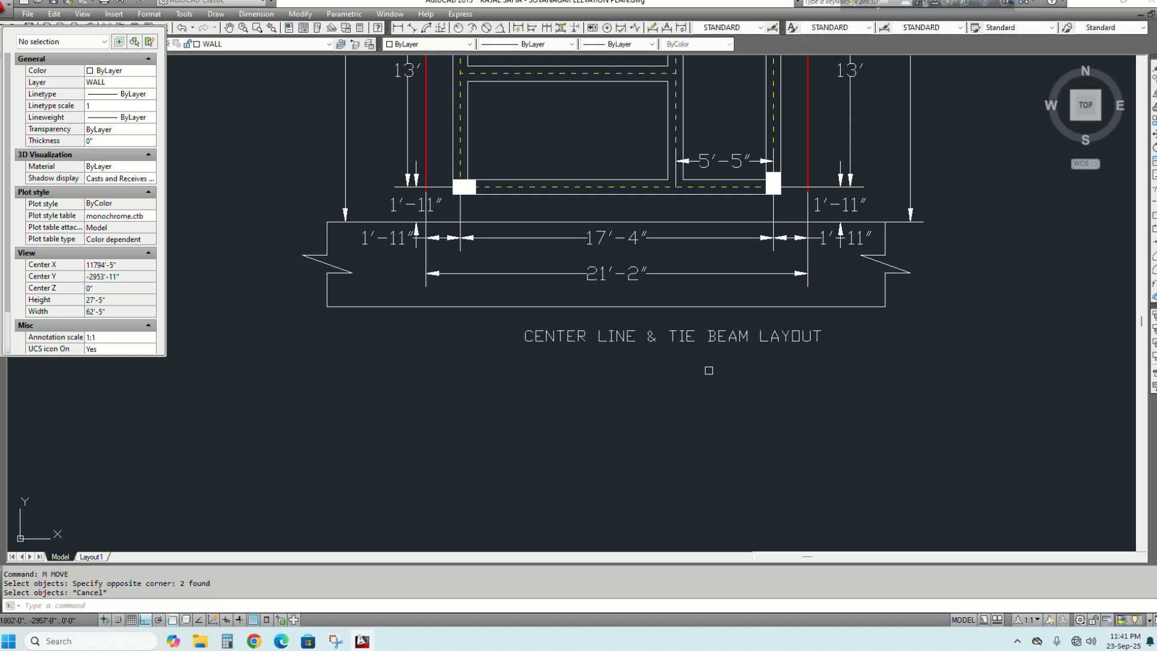
Move the CENTER LINE & TIE BEAM LAYOUT title left beneath the bottom 21'-2" dimension
{"action": "type", "text": "m"}
{"action": "key", "text": "space"}
{"action": "left_click", "coordinate": [728, 364]}
{"action": "left_click", "coordinate": [676, 332]}
{"action": "key", "text": "space"}
{"action": "left_click", "coordinate": [692, 402]}
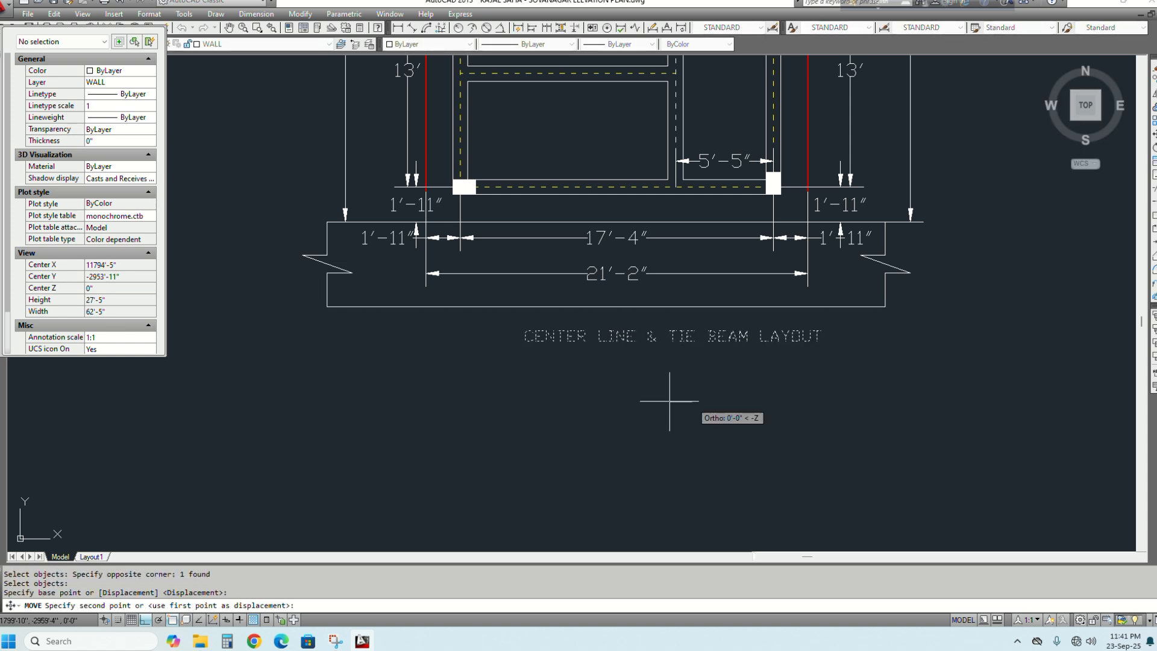
{"action": "left_click", "coordinate": [617, 405]}
View the whole layout and briefly grip the left 34' dimension, cancelling without changes
{"action": "scroll", "coordinate": [643, 362], "scroll_direction": "down", "scroll_amount": 4}
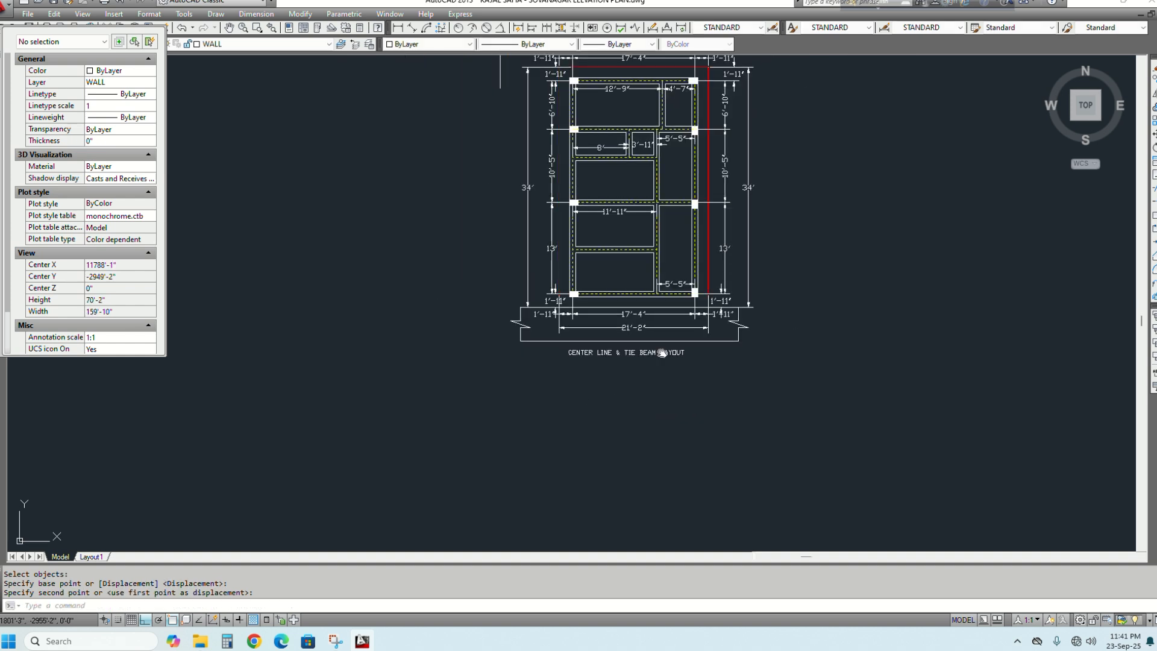
{"action": "middle_click_drag", "start_coordinate": [661, 354], "coordinate": [648, 485]}
{"action": "key", "text": "Escape"}
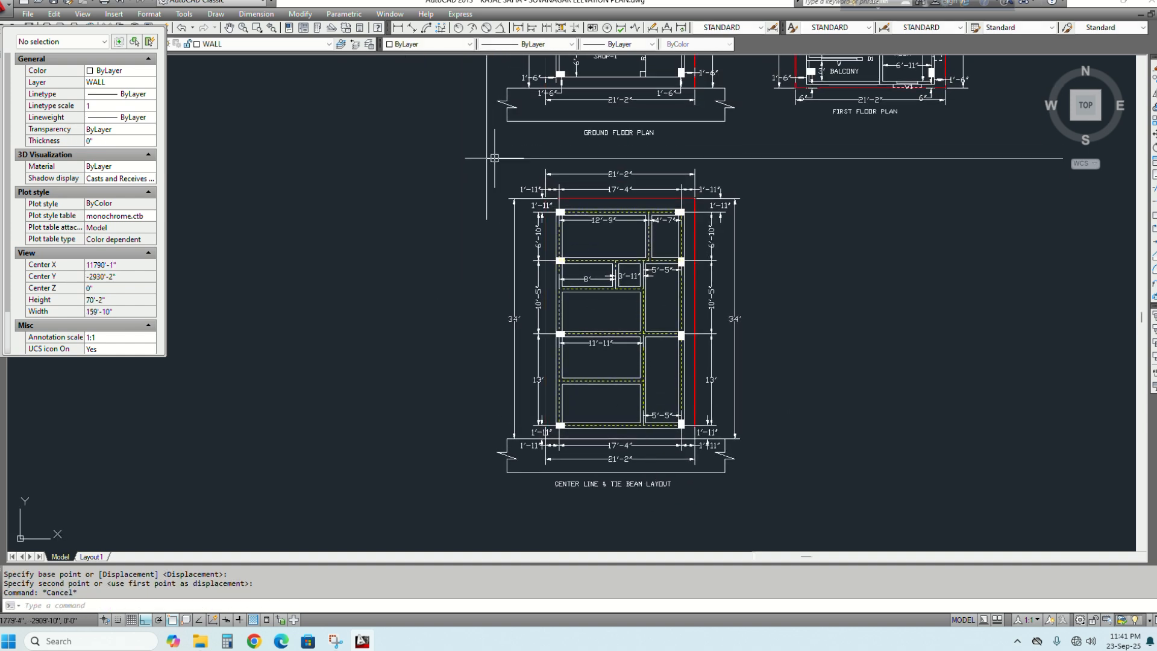
{"action": "scroll", "coordinate": [563, 168], "scroll_direction": "up", "scroll_amount": 2}
{"action": "key", "text": "Escape"}
{"action": "left_click", "coordinate": [493, 259]}
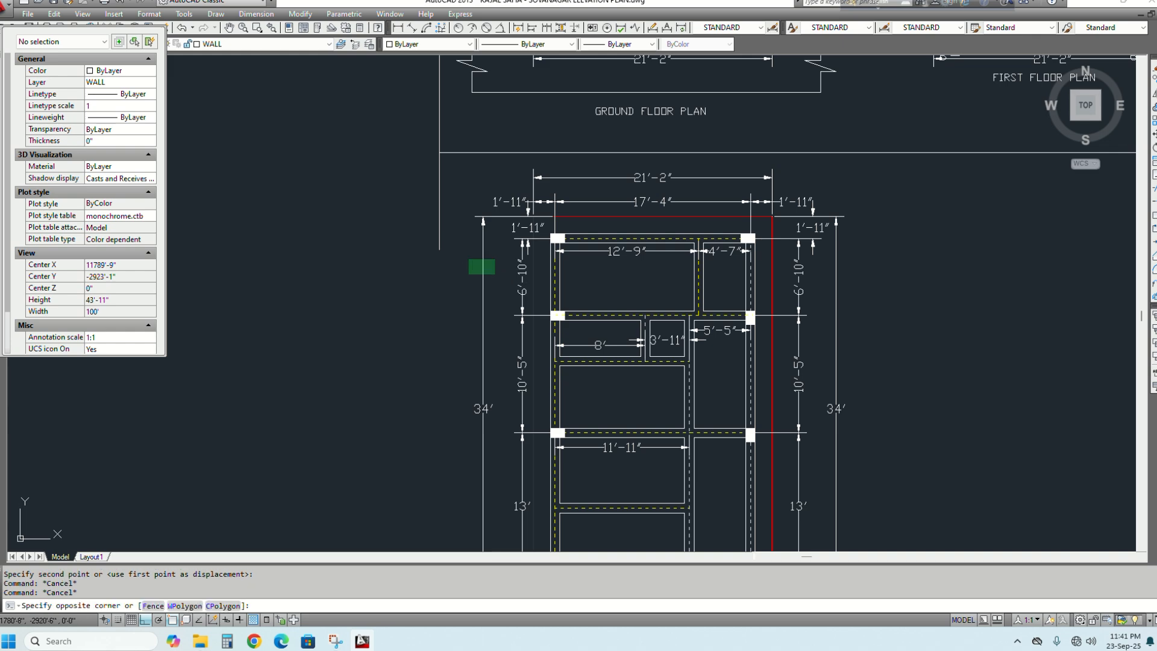
{"action": "left_click", "coordinate": [465, 276]}
{"action": "scroll", "coordinate": [479, 226], "scroll_direction": "up", "scroll_amount": 2}
{"action": "left_click", "coordinate": [485, 210]}
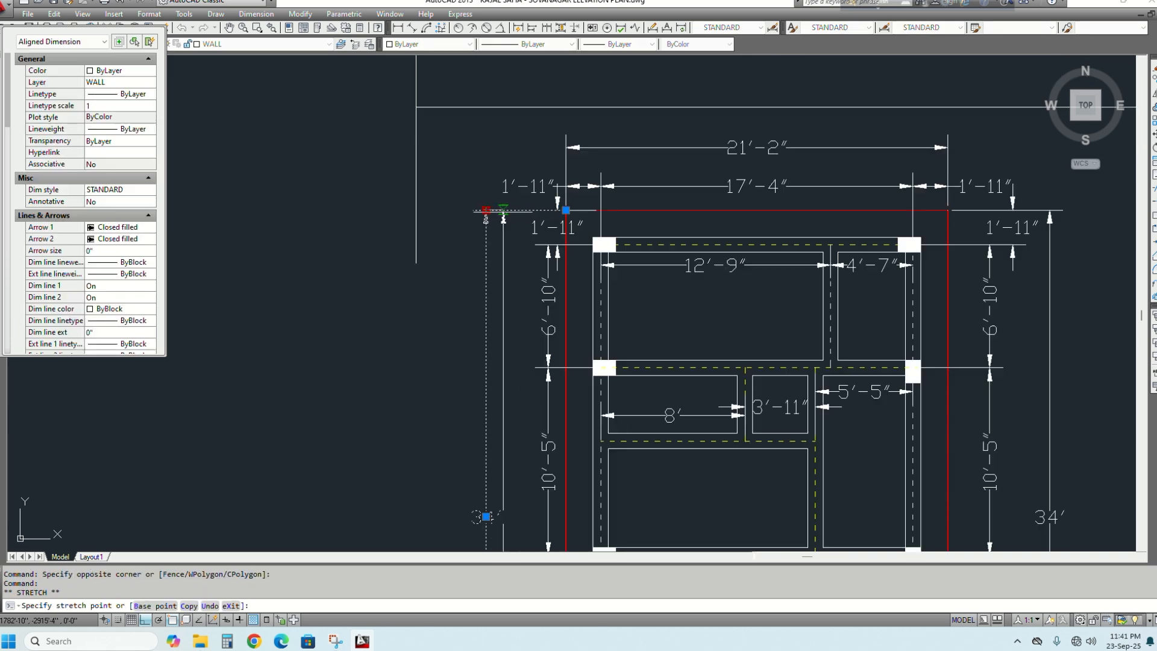
{"action": "key", "text": "Escape"}
{"action": "scroll", "coordinate": [472, 91], "scroll_direction": "down", "scroll_amount": 4}
{"action": "scroll", "coordinate": [531, 356], "scroll_direction": "up", "scroll_amount": 5}
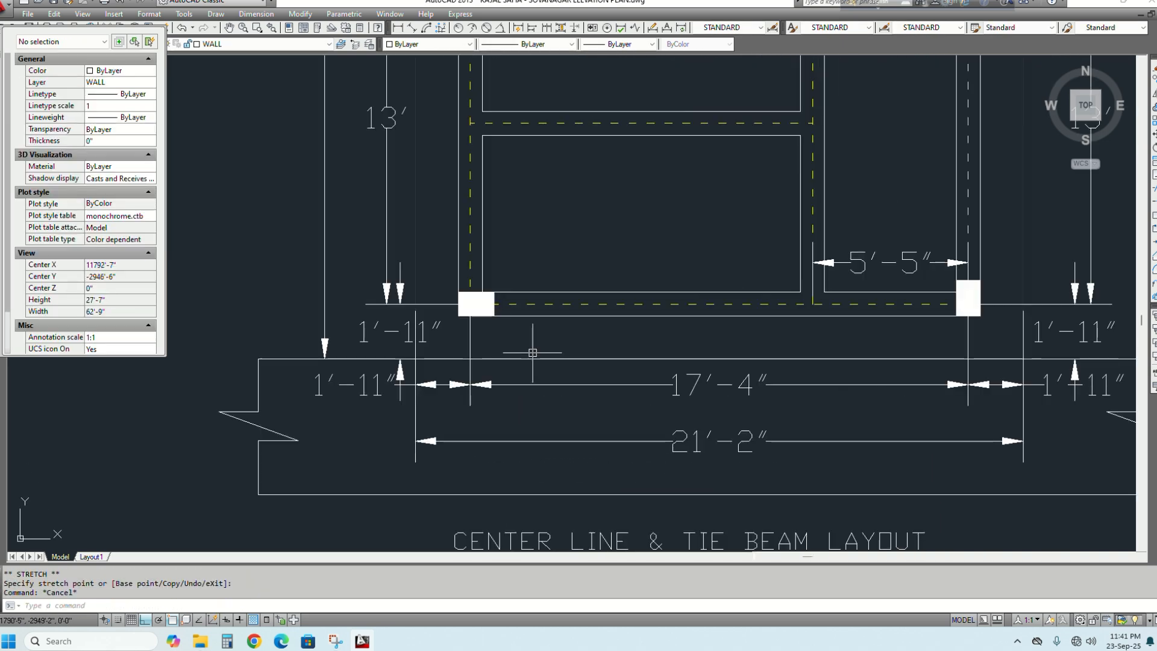
{"action": "key", "text": "Escape"}
{"action": "scroll", "coordinate": [389, 339], "scroll_direction": "up", "scroll_amount": 3}
{"action": "scroll", "coordinate": [398, 339], "scroll_direction": "down", "scroll_amount": 3}
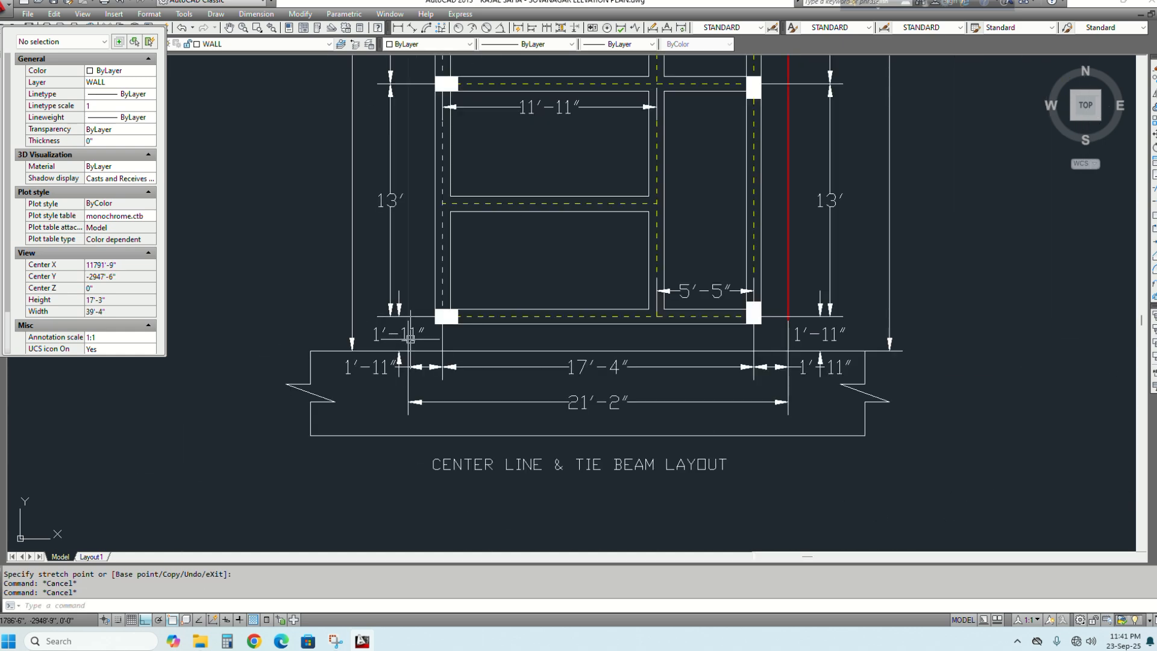
Pan and zoom to check the top rooms, the 17'-4" dimension and the bottom dimensions
{"action": "mouse_move", "coordinate": [722, 372]}
{"action": "middle_mouse_down"}
{"action": "mouse_move", "coordinate": [703, 382]}
{"action": "mouse_move", "coordinate": [676, 591]}
{"action": "middle_mouse_up"}
{"action": "mouse_move", "coordinate": [668, 416]}
{"action": "middle_mouse_down"}
{"action": "mouse_move", "coordinate": [670, 501]}
{"action": "mouse_move", "coordinate": [690, 540]}
{"action": "middle_mouse_up"}
{"action": "scroll", "coordinate": [663, 342], "scroll_direction": "up", "scroll_amount": 2}
{"action": "middle_click_drag", "start_coordinate": [662, 341], "coordinate": [662, 494]}
{"action": "scroll", "coordinate": [591, 359], "scroll_direction": "down", "scroll_amount": 2}
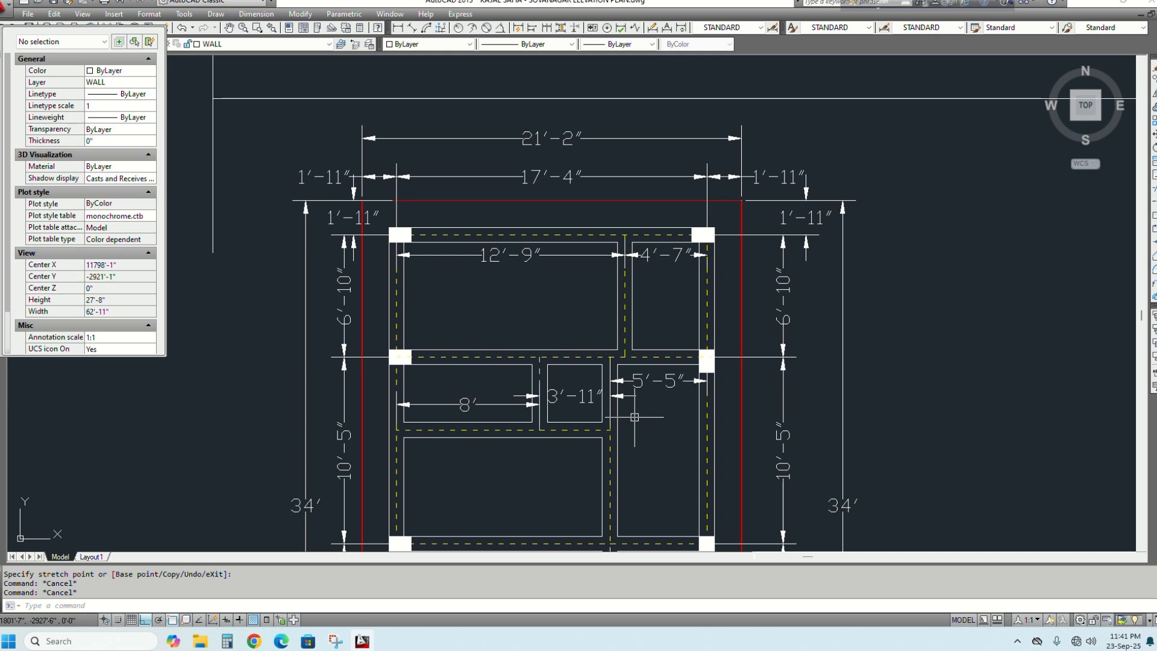
{"action": "scroll", "coordinate": [570, 277], "scroll_direction": "down", "scroll_amount": 2}
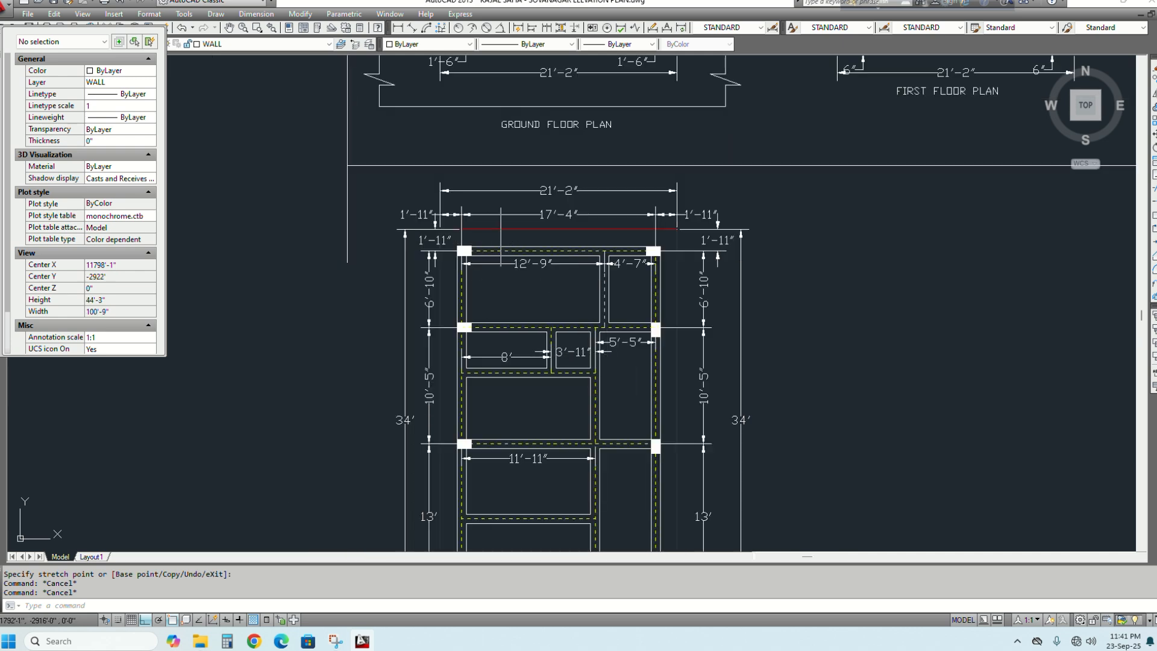
{"action": "middle_click_drag", "start_coordinate": [471, 378], "coordinate": [412, 235]}
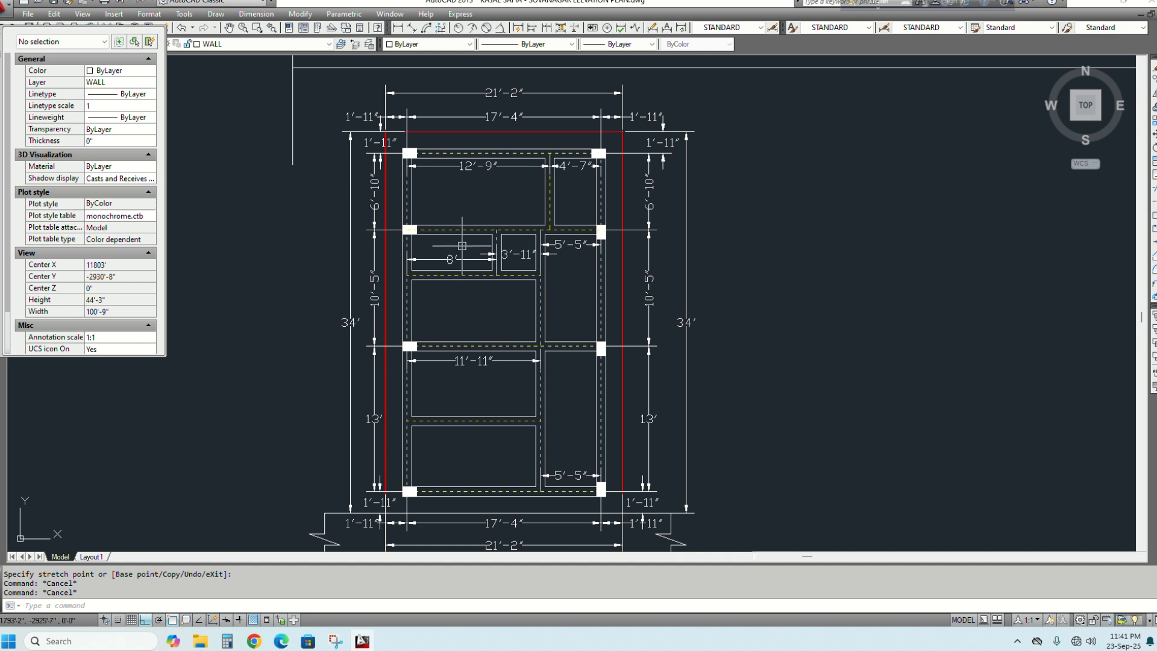
{"action": "scroll", "coordinate": [439, 244], "scroll_direction": "down", "scroll_amount": 2}
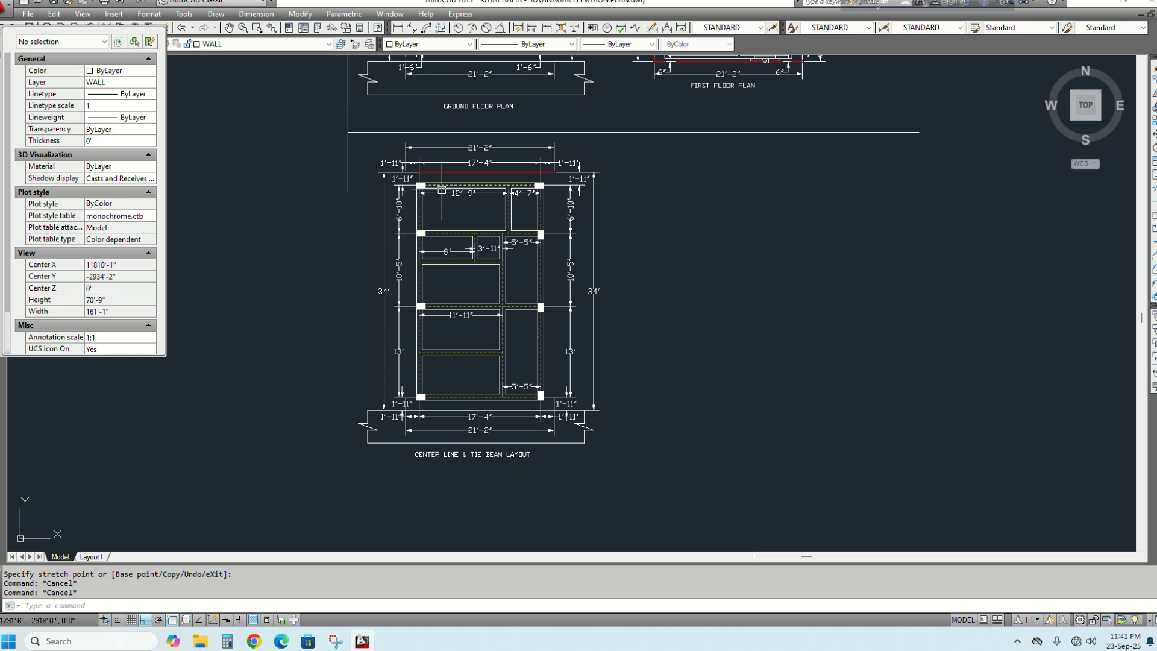
{"action": "scroll", "coordinate": [441, 190], "scroll_direction": "up", "scroll_amount": 2}
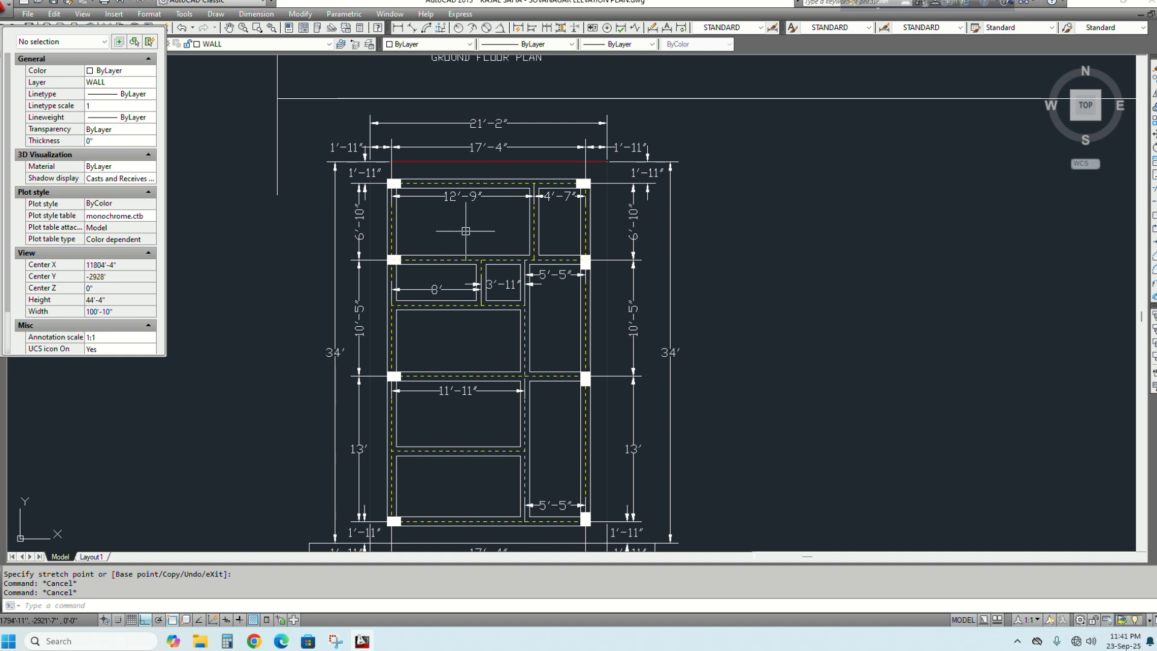
{"action": "scroll", "coordinate": [449, 231], "scroll_direction": "down", "scroll_amount": 2}
{"action": "scroll", "coordinate": [436, 225], "scroll_direction": "up", "scroll_amount": 2}
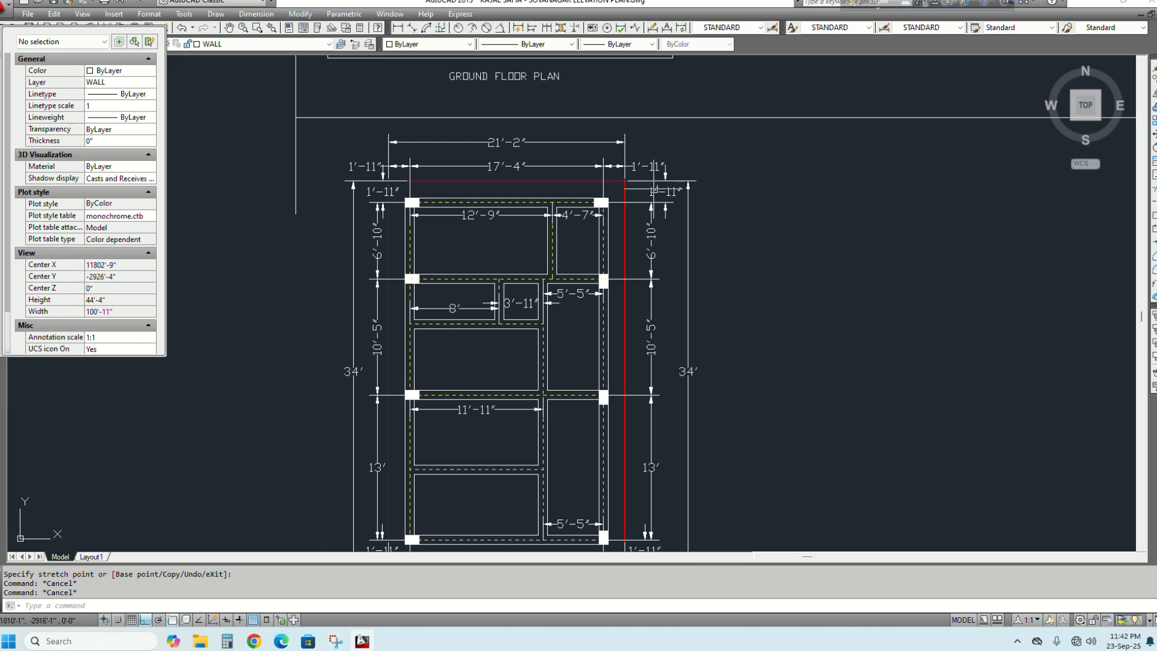
{"action": "scroll", "coordinate": [389, 232], "scroll_direction": "down", "scroll_amount": 2}
{"action": "scroll", "coordinate": [367, 181], "scroll_direction": "up", "scroll_amount": 2}
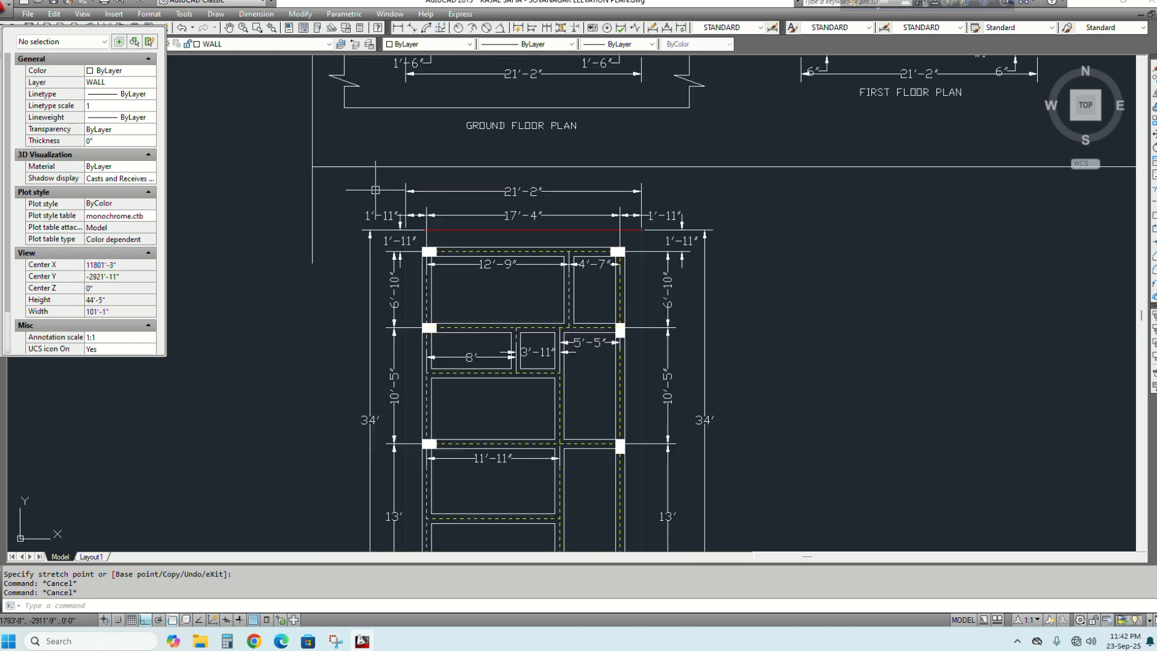
{"action": "scroll", "coordinate": [375, 190], "scroll_direction": "down", "scroll_amount": 2}
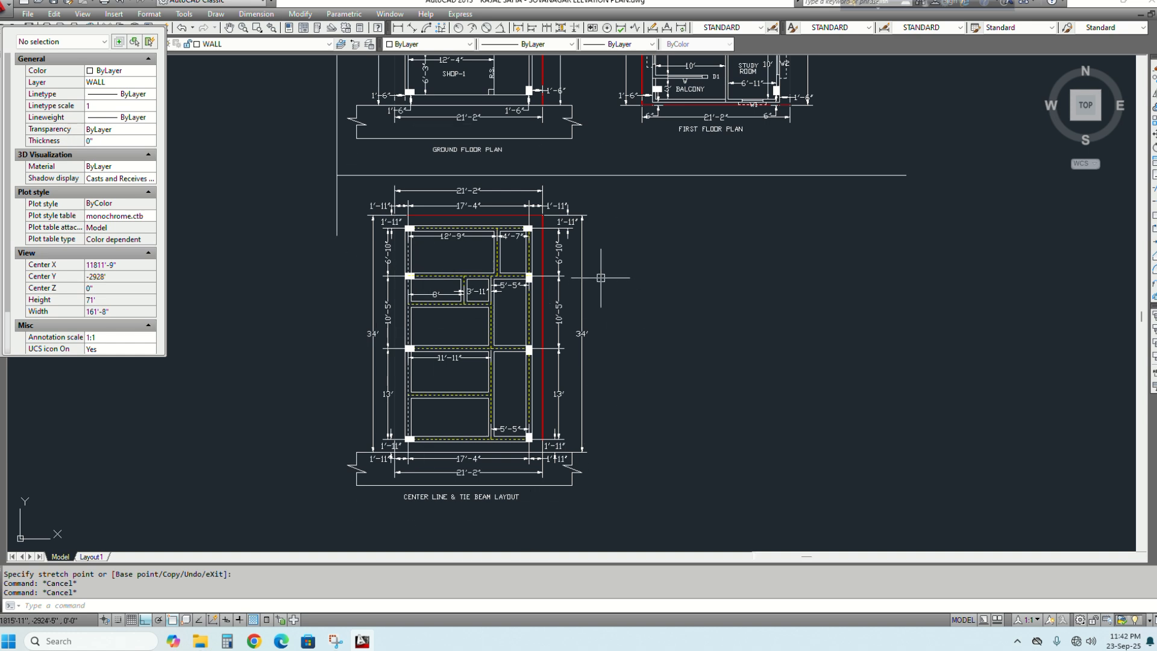
Start a plot with Ctrl+P, dismiss the plotter warnings and keep no saved page setup
{"action": "key", "text": "ctrl+p"}
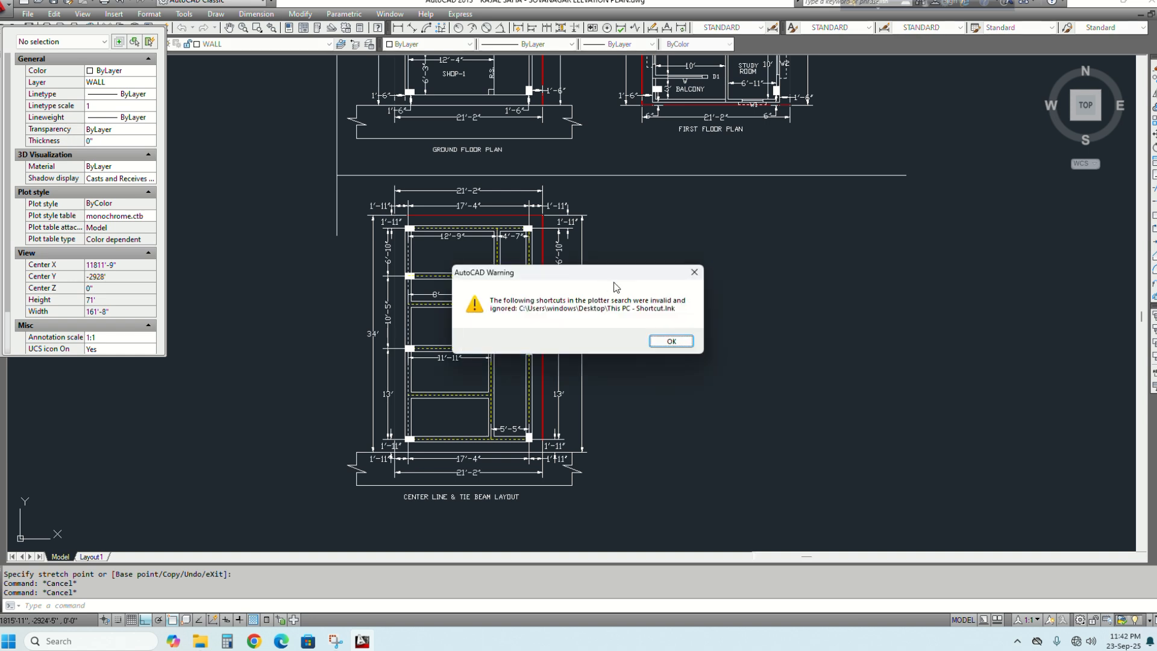
{"action": "left_click", "coordinate": [671, 342]}
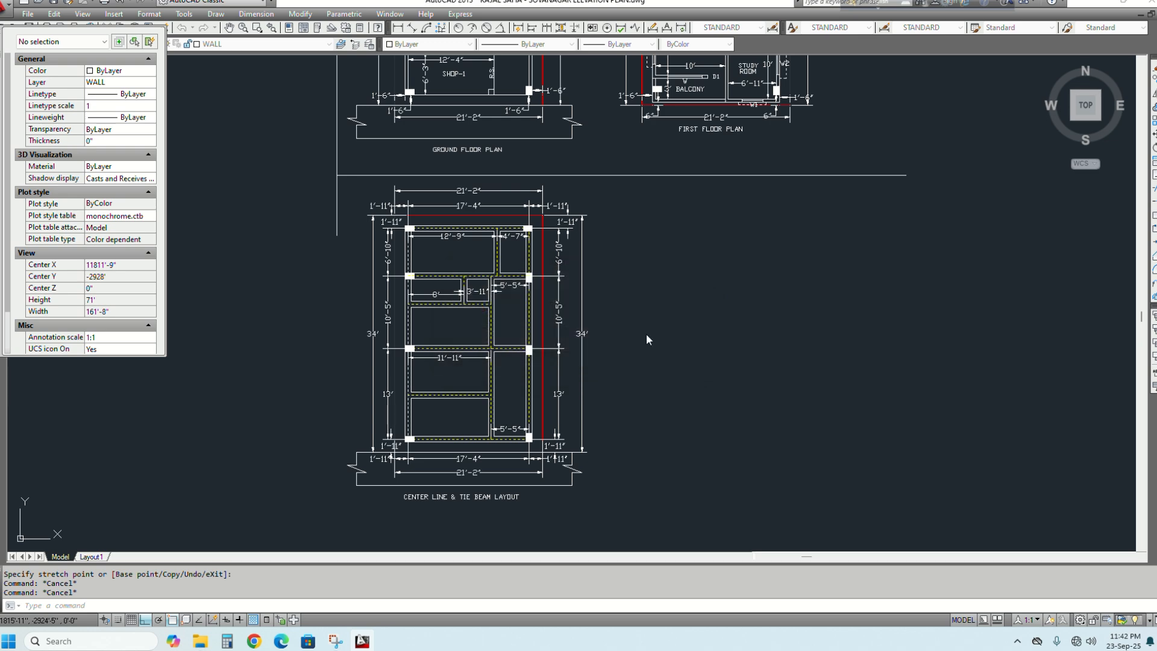
{"action": "left_click", "coordinate": [669, 348]}
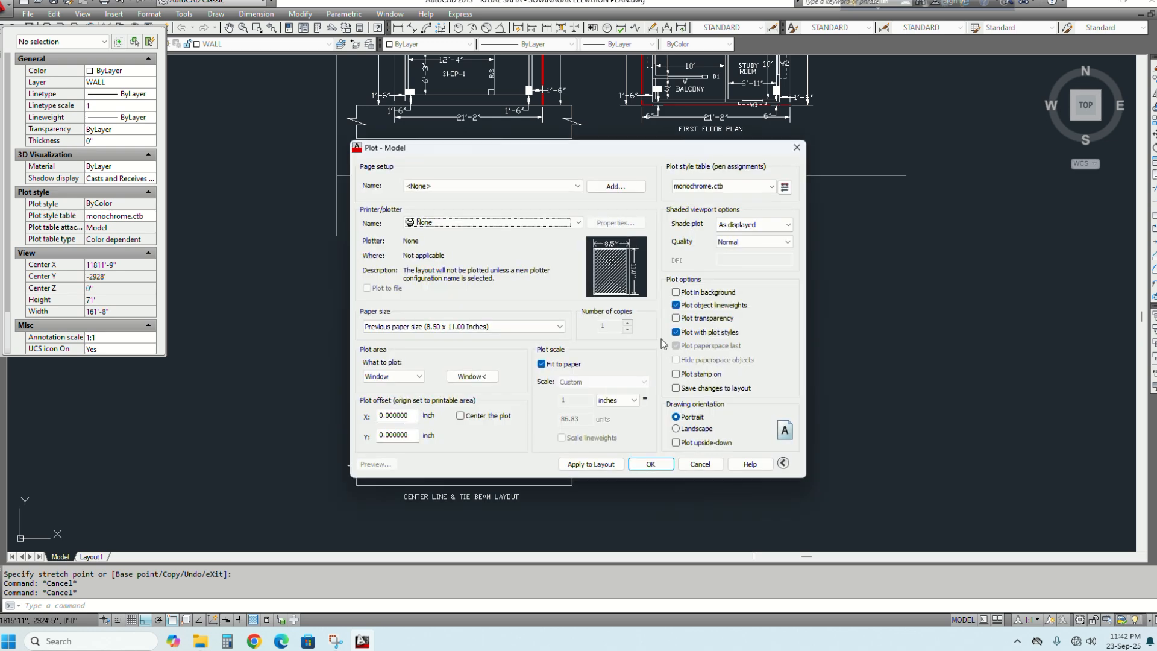
{"action": "left_click", "coordinate": [442, 186]}
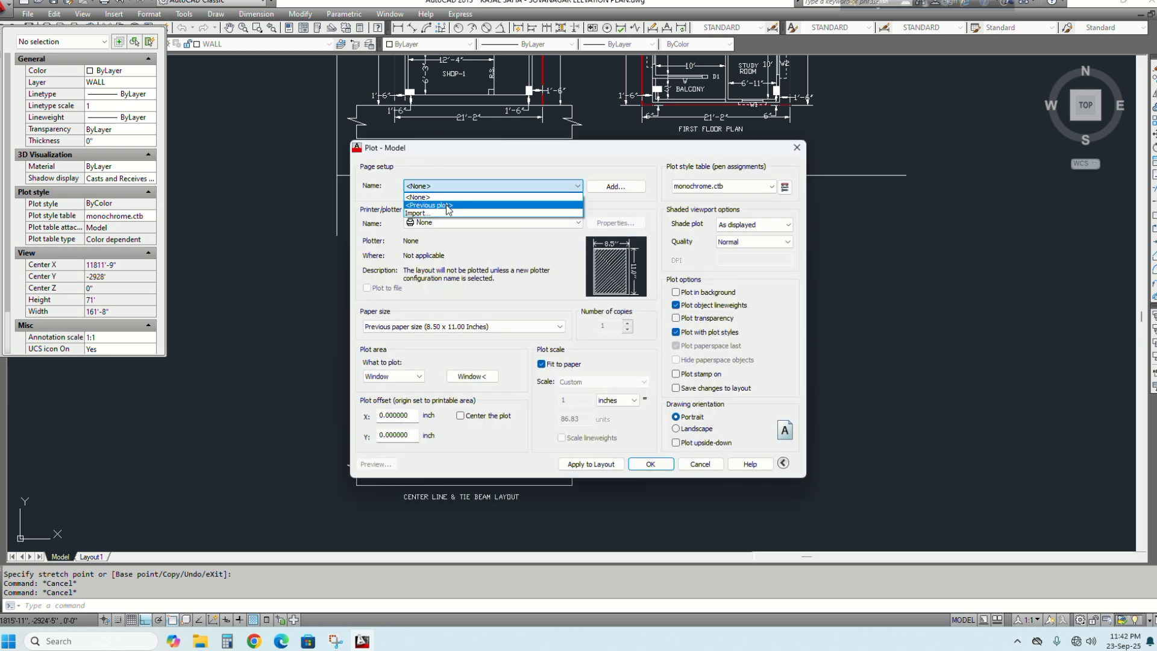
{"action": "left_click", "coordinate": [444, 197]}
Choose DWG To PDF.pc3 as the plotter and monochrome.ctb as the plot style for all layouts
{"action": "left_click", "coordinate": [436, 222]}
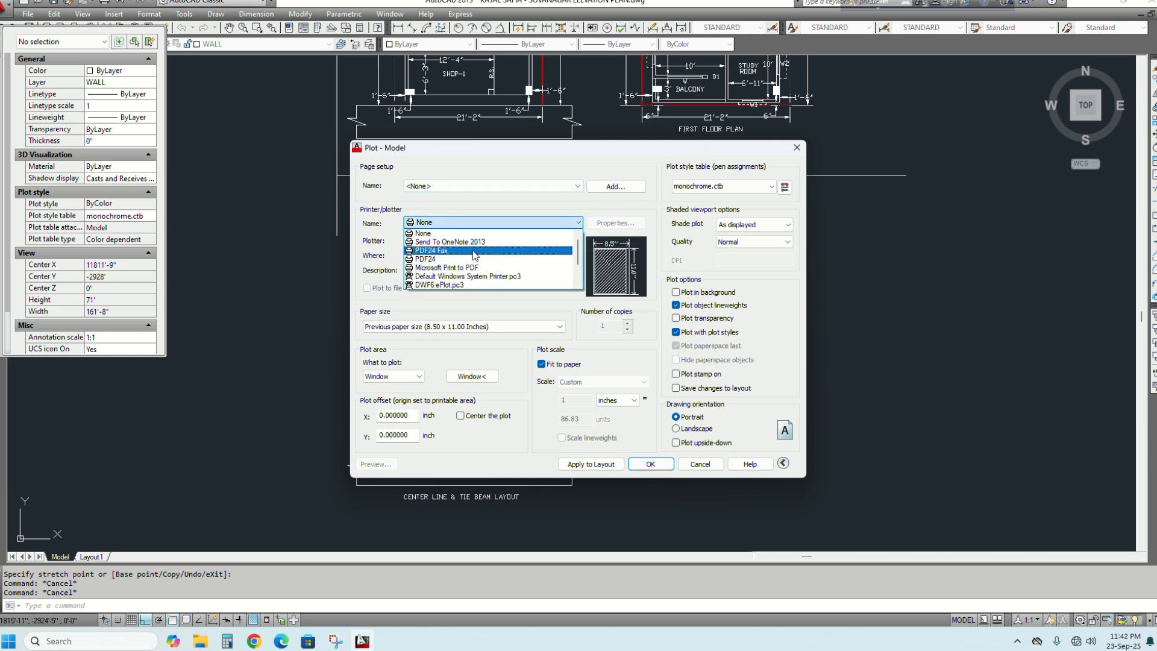
{"action": "scroll", "coordinate": [465, 273], "scroll_direction": "down", "scroll_amount": 2}
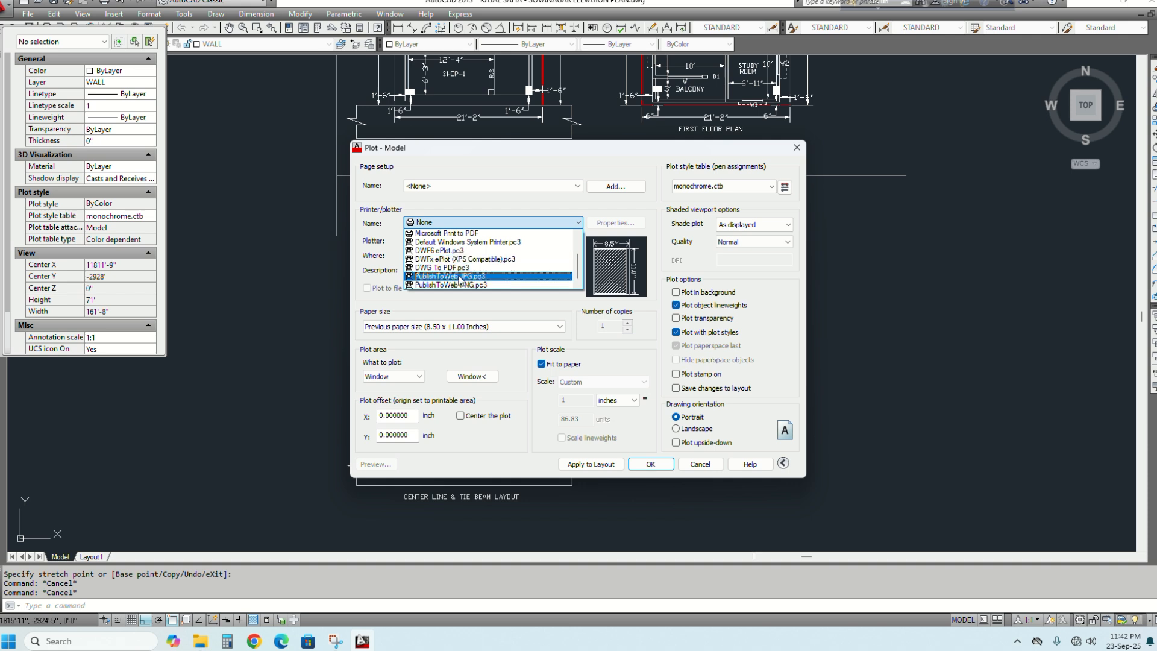
{"action": "left_click", "coordinate": [434, 268]}
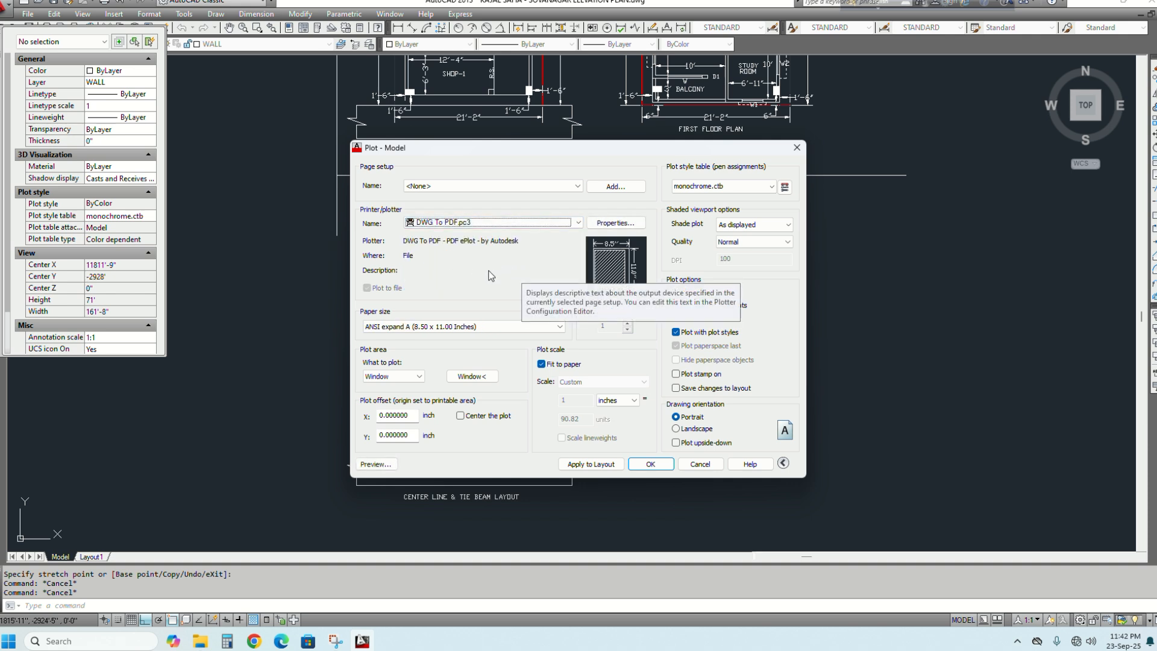
{"action": "left_click", "coordinate": [735, 187]}
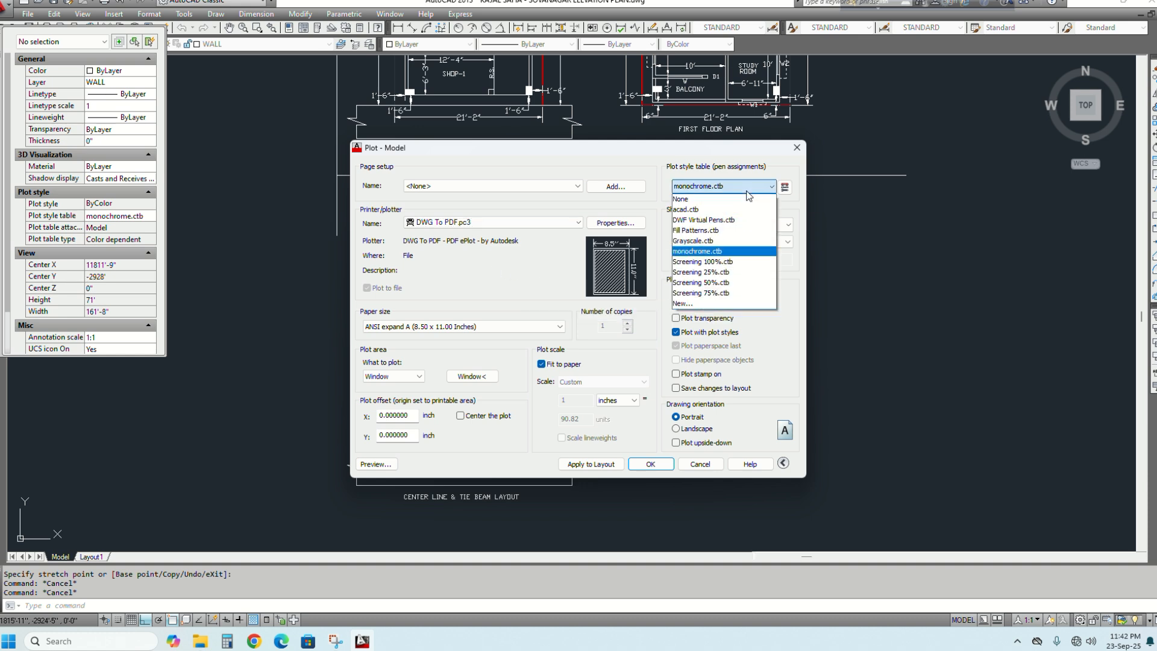
{"action": "left_click", "coordinate": [699, 251]}
{"action": "left_click", "coordinate": [585, 340]}
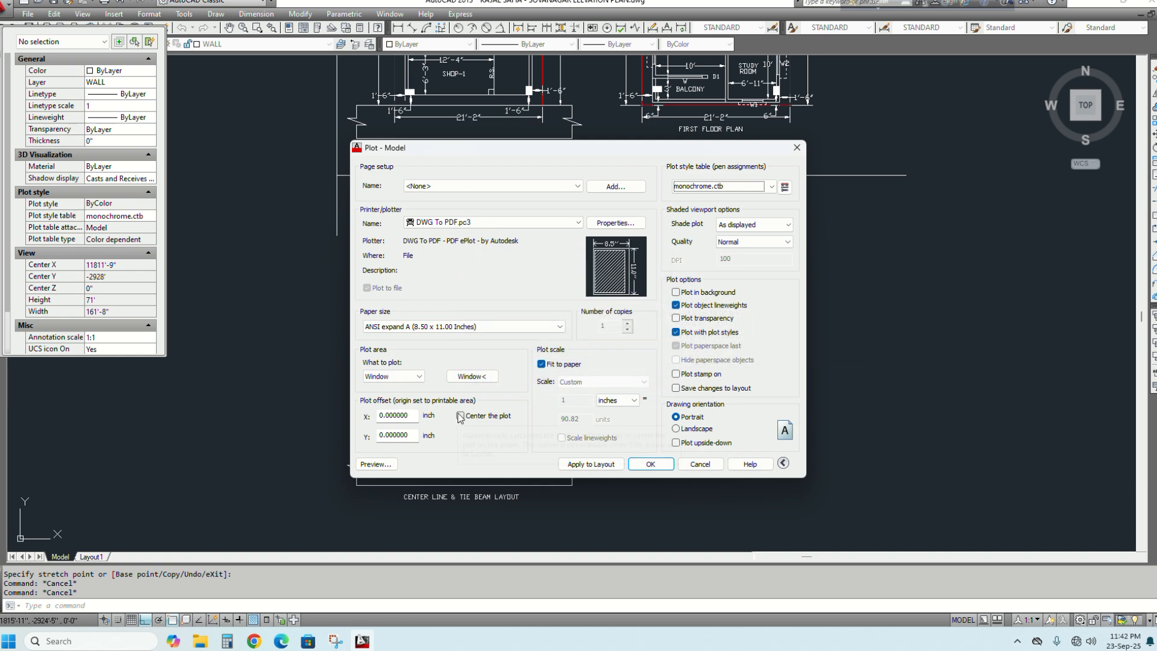
Center the plot on ANSI A (8.50 x 11.00 Inches) paper and pick the plot area by window
{"action": "left_click", "coordinate": [461, 417]}
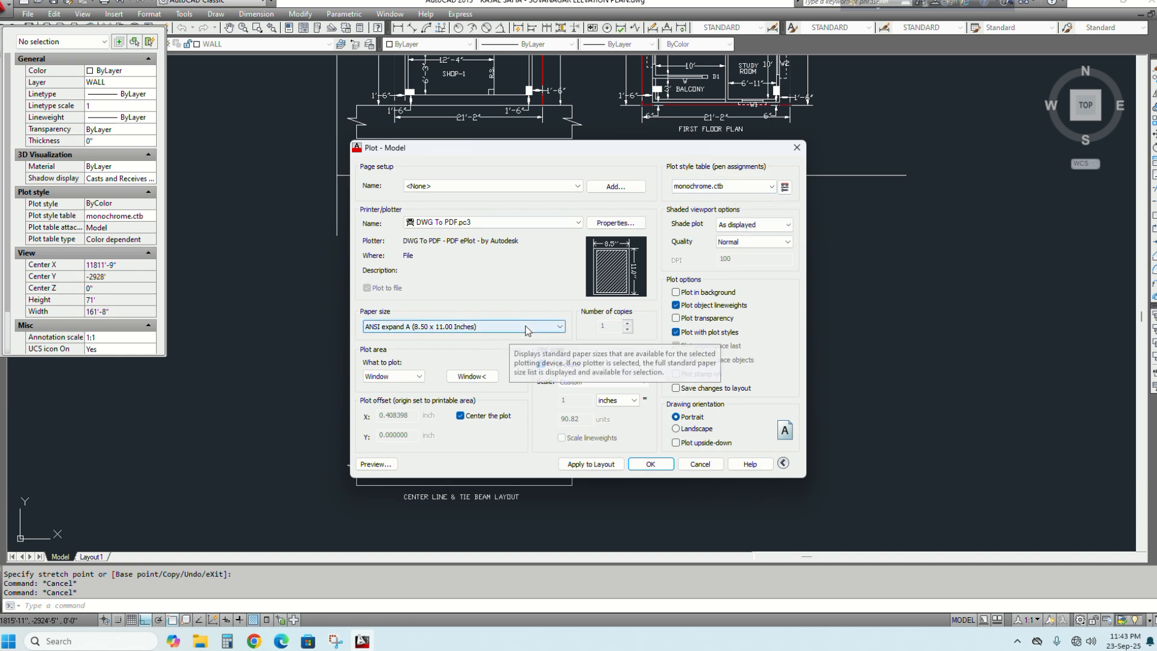
{"action": "left_click", "coordinate": [468, 327]}
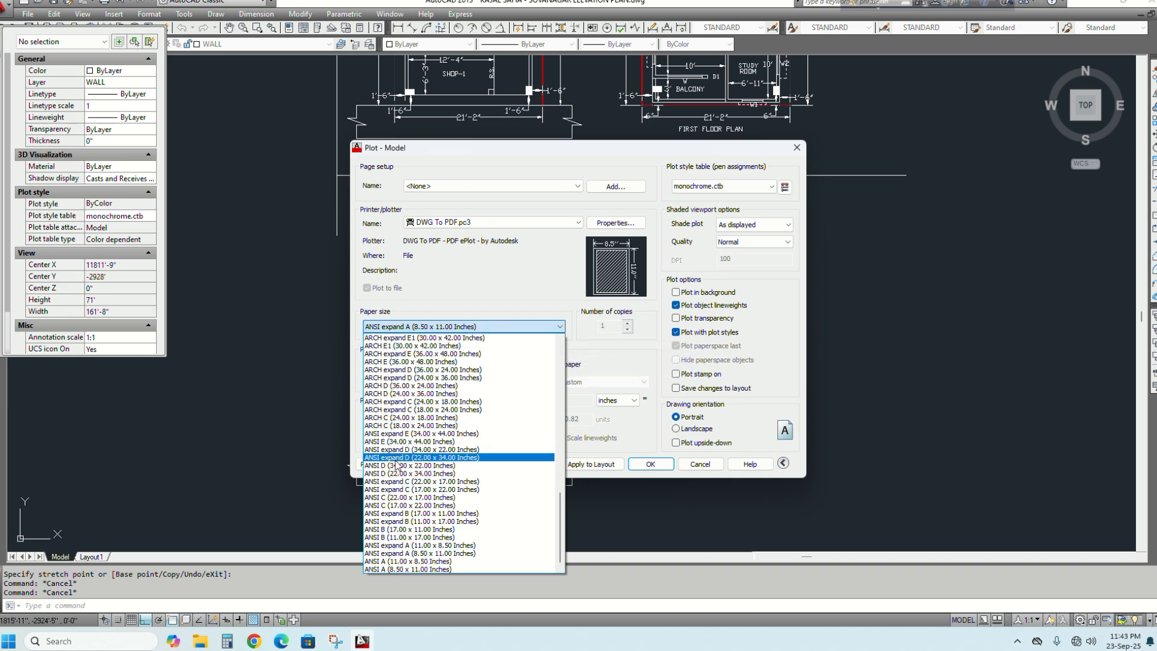
{"action": "left_click", "coordinate": [397, 570]}
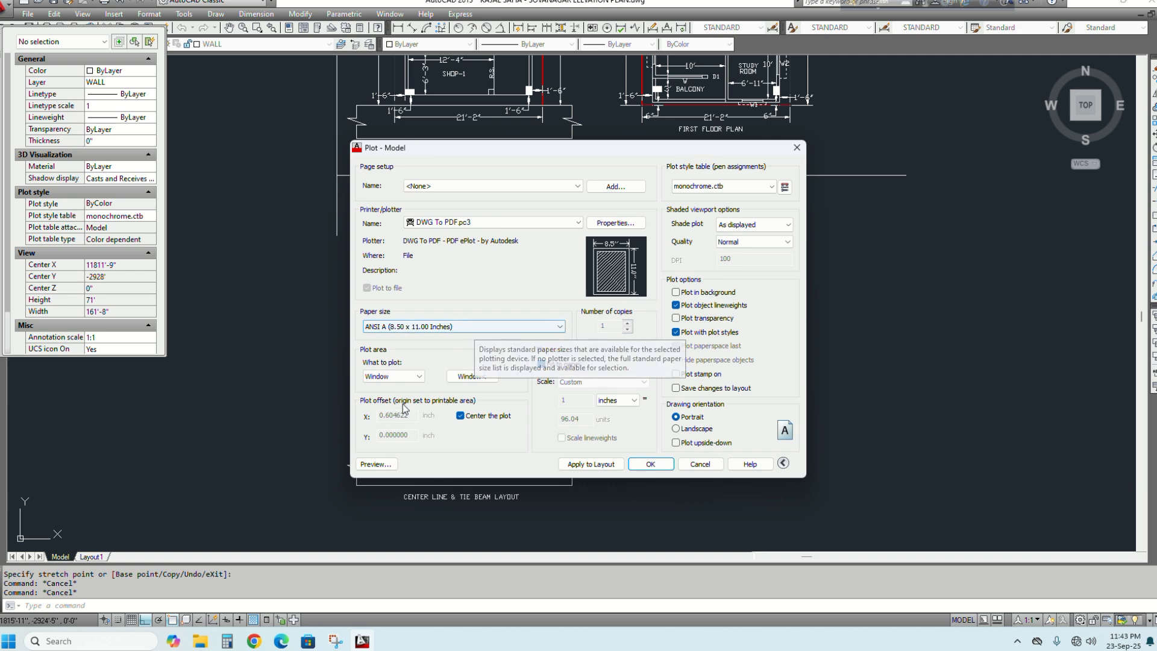
{"action": "left_click", "coordinate": [472, 376]}
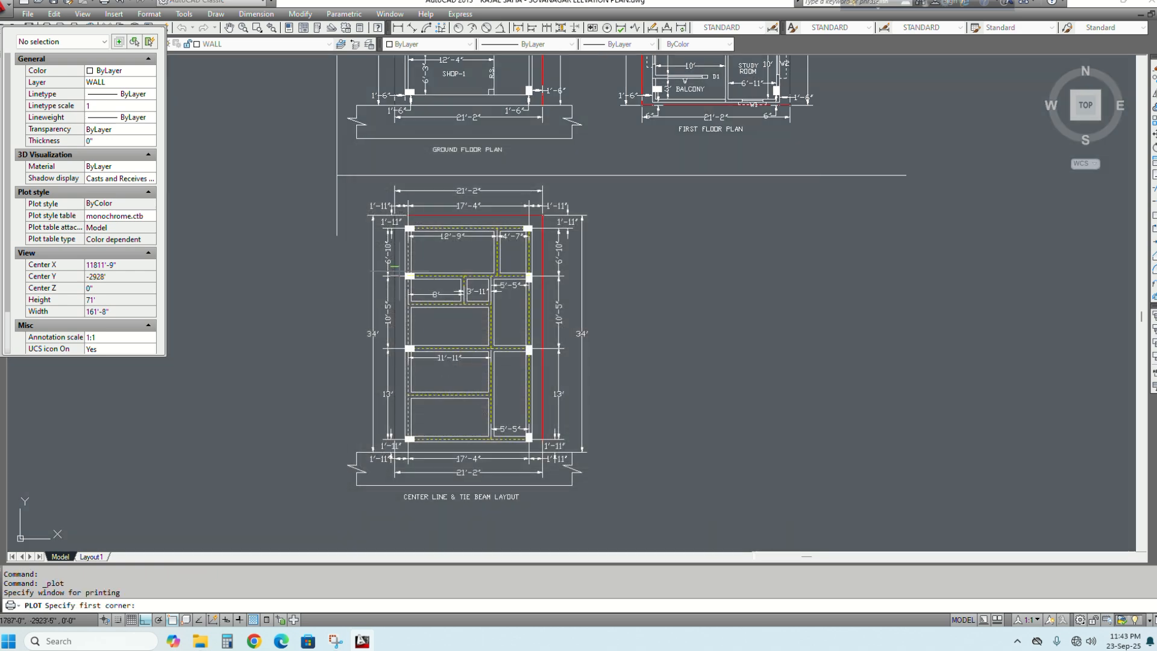
Frame the tie beam layout with the plot window and preview the PDF plot
{"action": "left_click", "coordinate": [336, 175]}
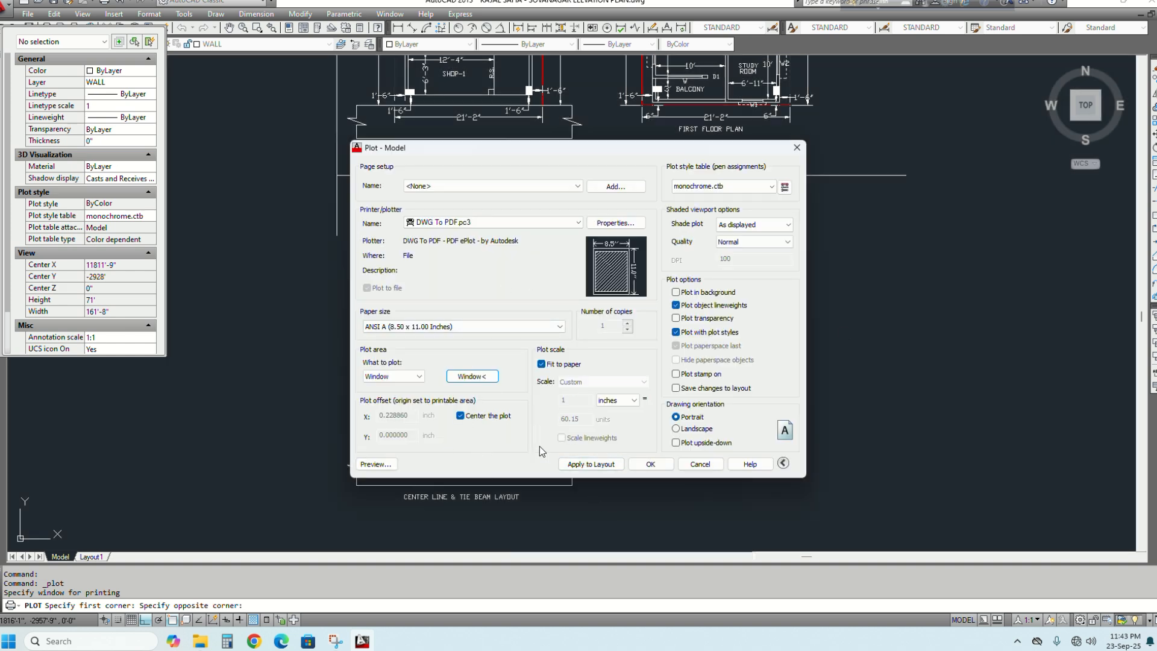
{"action": "left_click", "coordinate": [376, 464]}
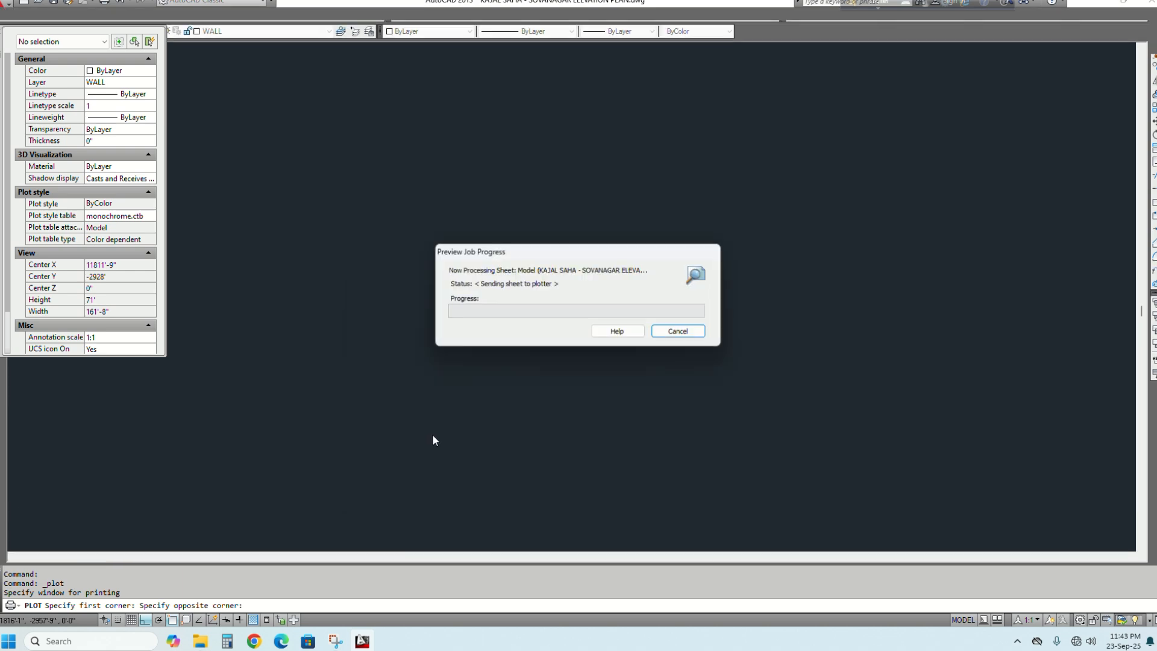
Inspect the full page in the plot preview, then close it
{"action": "scroll", "coordinate": [518, 134], "scroll_direction": "up", "scroll_amount": 3}
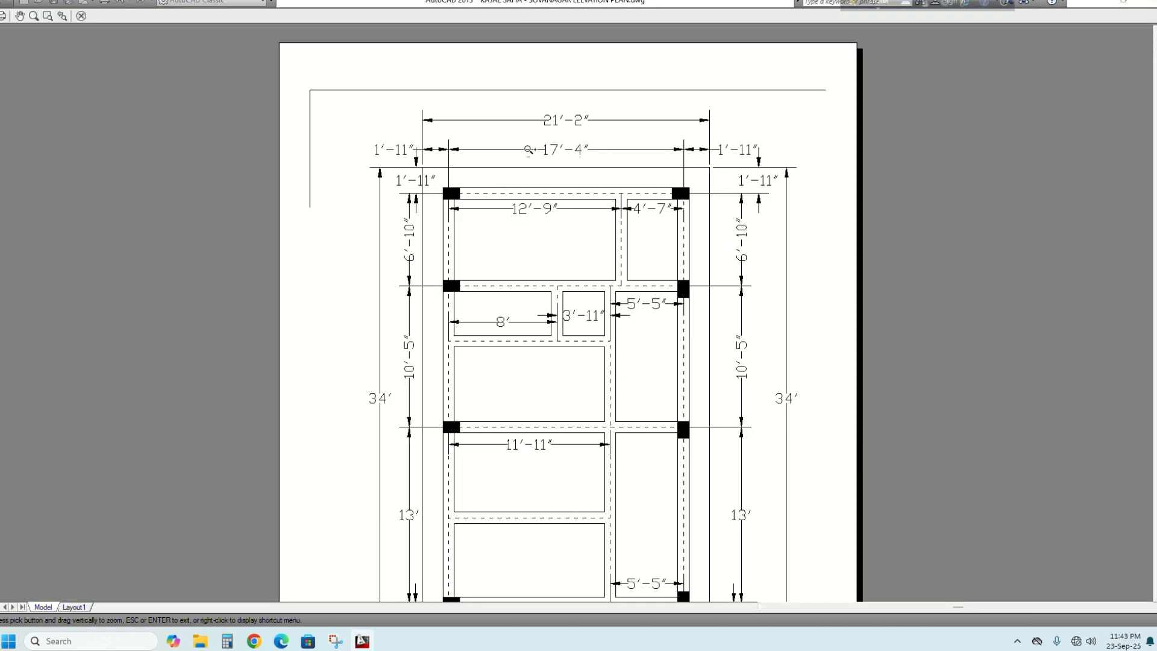
{"action": "scroll", "coordinate": [451, 271], "scroll_direction": "down", "scroll_amount": 3}
{"action": "scroll", "coordinate": [448, 449], "scroll_direction": "up", "scroll_amount": 5}
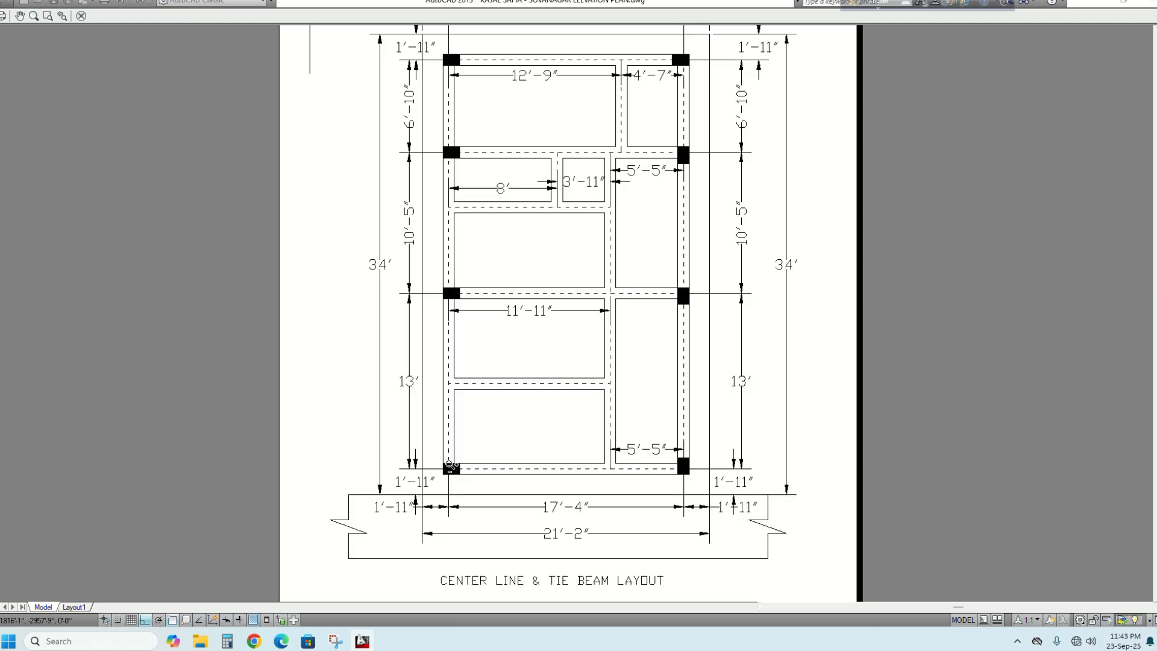
{"action": "scroll", "coordinate": [636, 318], "scroll_direction": "down", "scroll_amount": 3}
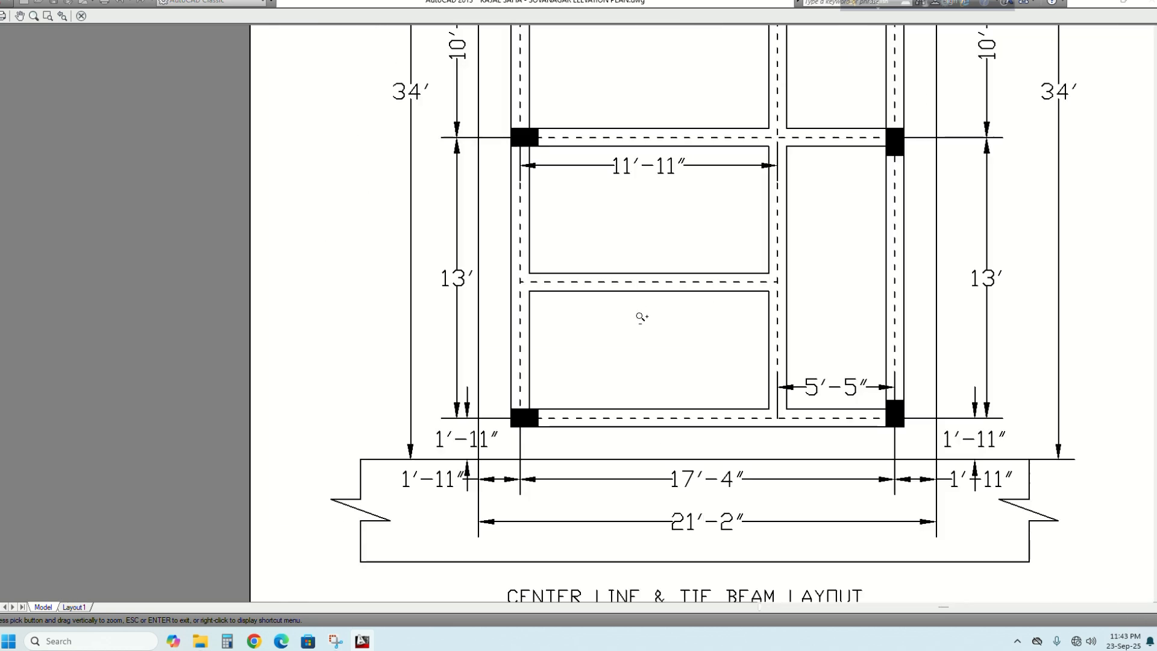
{"action": "middle_click_drag", "start_coordinate": [703, 254], "coordinate": [639, 289]}
{"action": "middle_click_drag", "start_coordinate": [549, 270], "coordinate": [523, 451]}
{"action": "scroll", "coordinate": [519, 279], "scroll_direction": "down", "scroll_amount": 2}
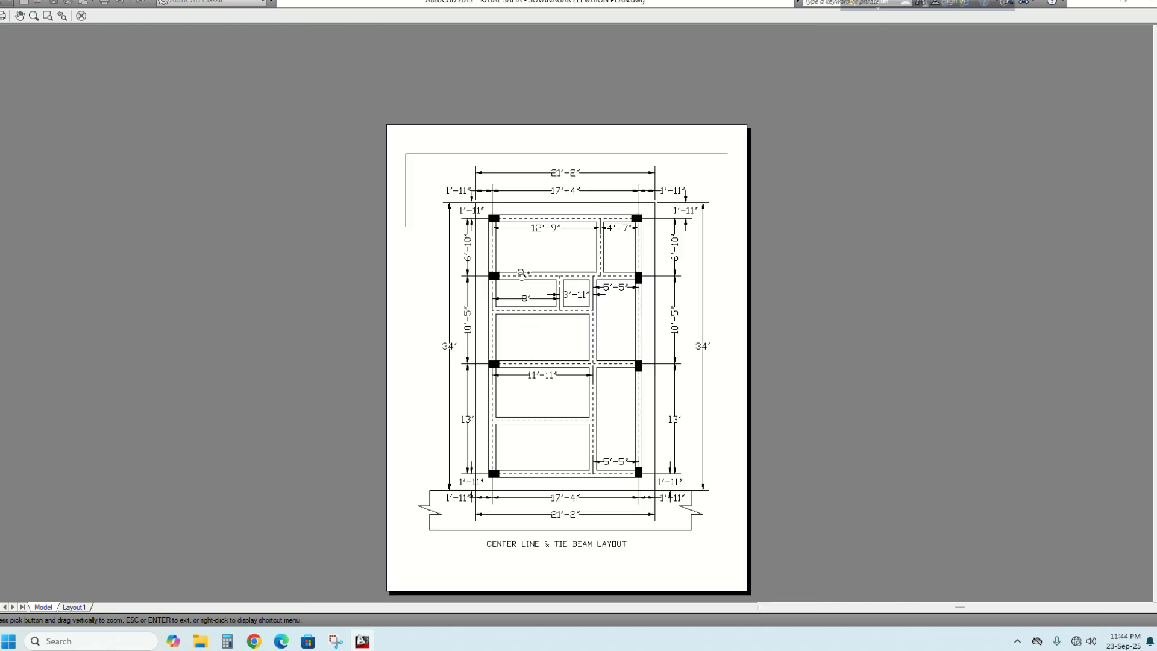
{"action": "scroll", "coordinate": [427, 168], "scroll_direction": "up", "scroll_amount": 2}
{"action": "key", "text": "Escape"}
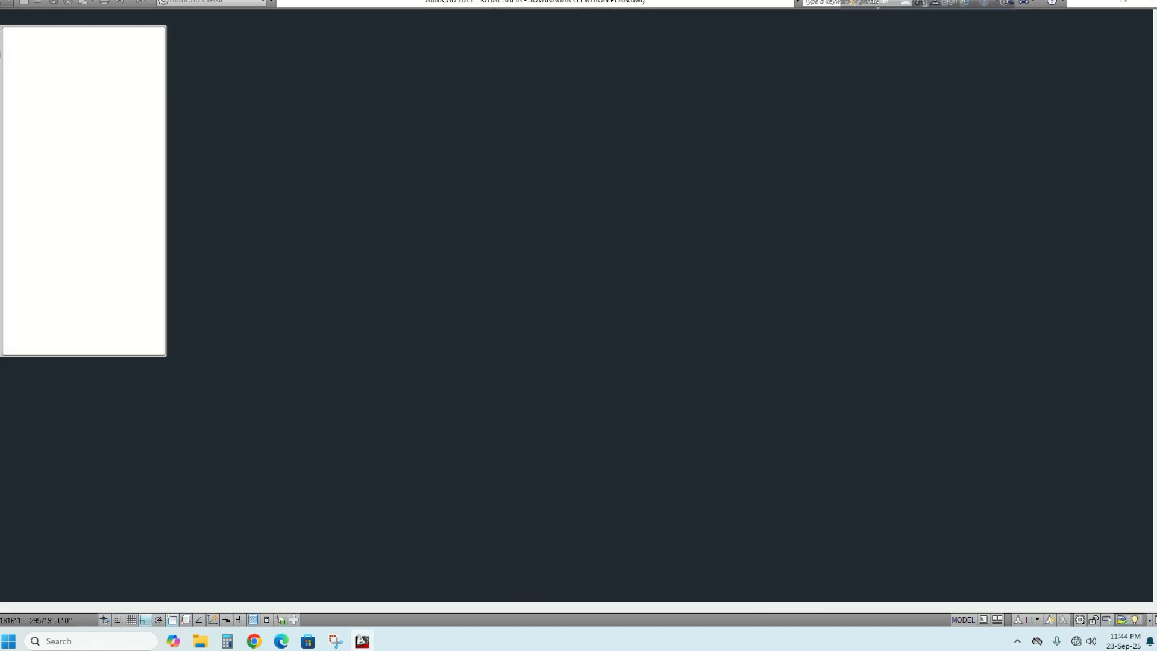
Stretch the right end of the 21'-2" overall dimension lower using its grip
{"action": "scroll", "coordinate": [386, 241], "scroll_direction": "up", "scroll_amount": 2}
{"action": "scroll", "coordinate": [569, 188], "scroll_direction": "up", "scroll_amount": 2}
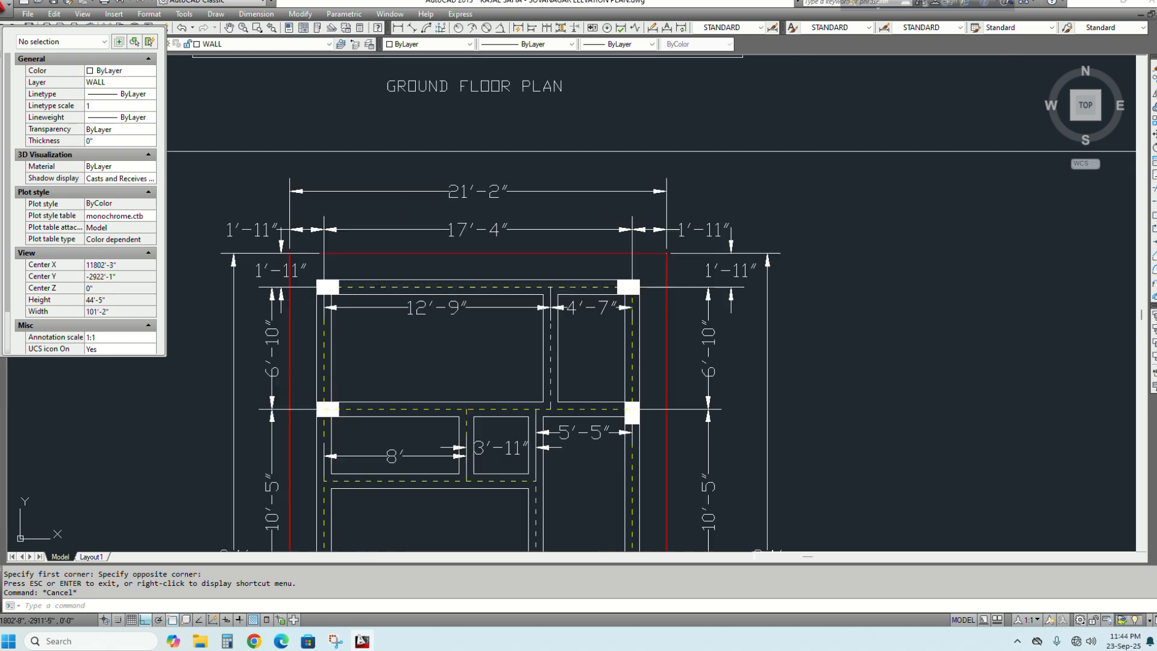
{"action": "key", "text": "Escape"}
{"action": "left_click", "coordinate": [578, 184]}
{"action": "left_click", "coordinate": [555, 204]}
{"action": "scroll", "coordinate": [658, 194], "scroll_direction": "up", "scroll_amount": 2}
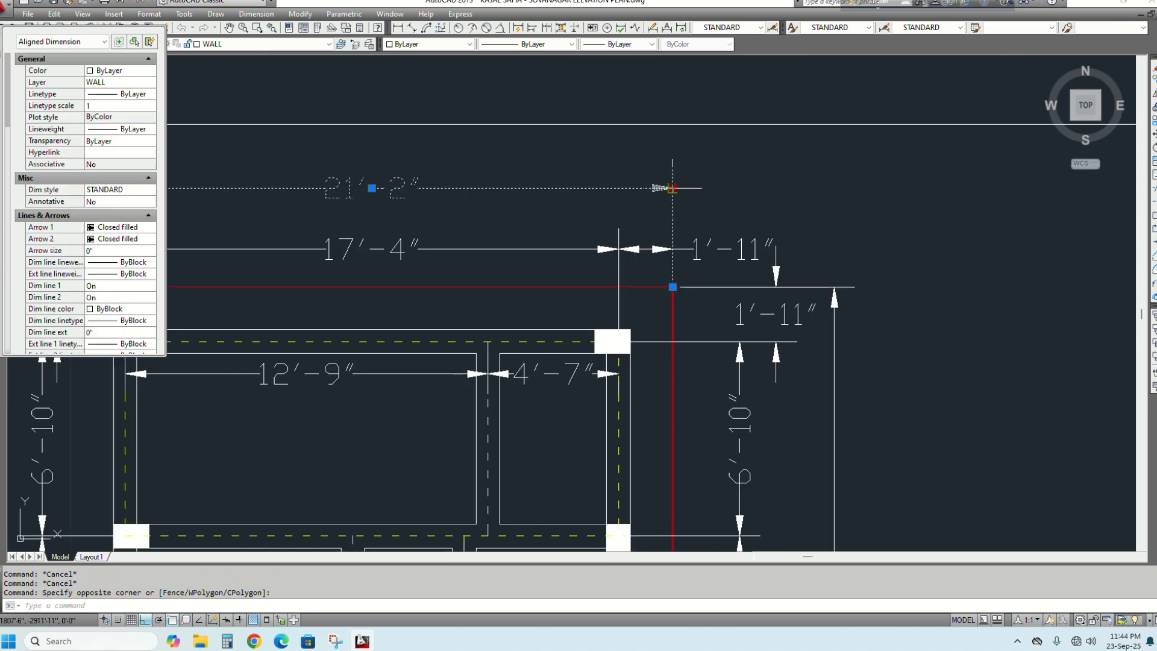
{"action": "left_click", "coordinate": [673, 189]}
{"action": "left_click", "coordinate": [675, 207]}
{"action": "key", "text": "Escape"}
{"action": "scroll", "coordinate": [633, 206], "scroll_direction": "down", "scroll_amount": 2}
Start the RECTANG command to draw a border around the layout
{"action": "middle_click_drag", "start_coordinate": [567, 211], "coordinate": [565, 212]}
{"action": "key", "text": "Escape"}
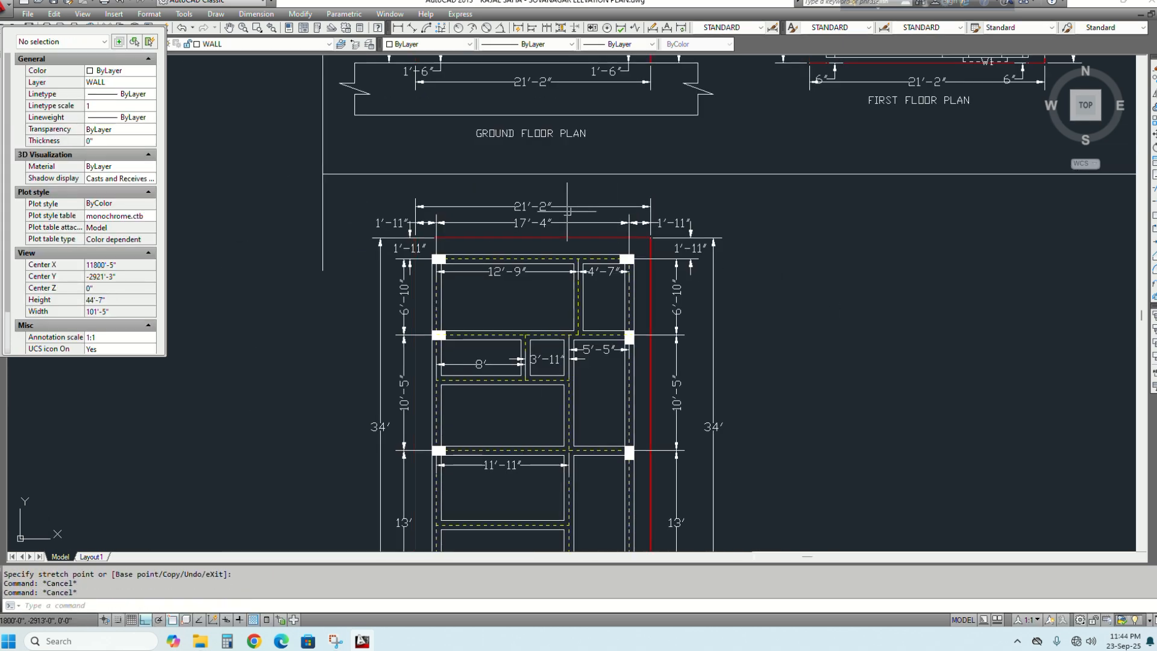
{"action": "type", "text": "rec"}
{"action": "key", "text": "Return"}
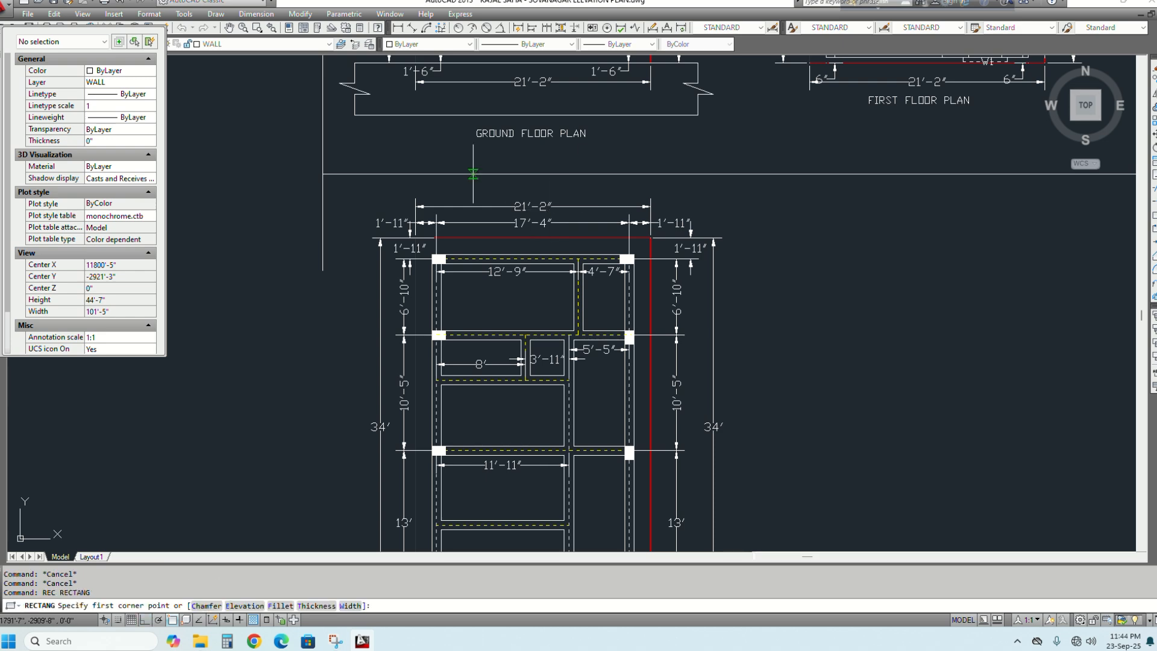
Draw a rectangular border around the layout and widen its left and right edges
{"action": "left_click", "coordinate": [350, 174]}
{"action": "scroll", "coordinate": [427, 221], "scroll_direction": "down", "scroll_amount": 4}
{"action": "scroll", "coordinate": [530, 416], "scroll_direction": "up", "scroll_amount": 3}
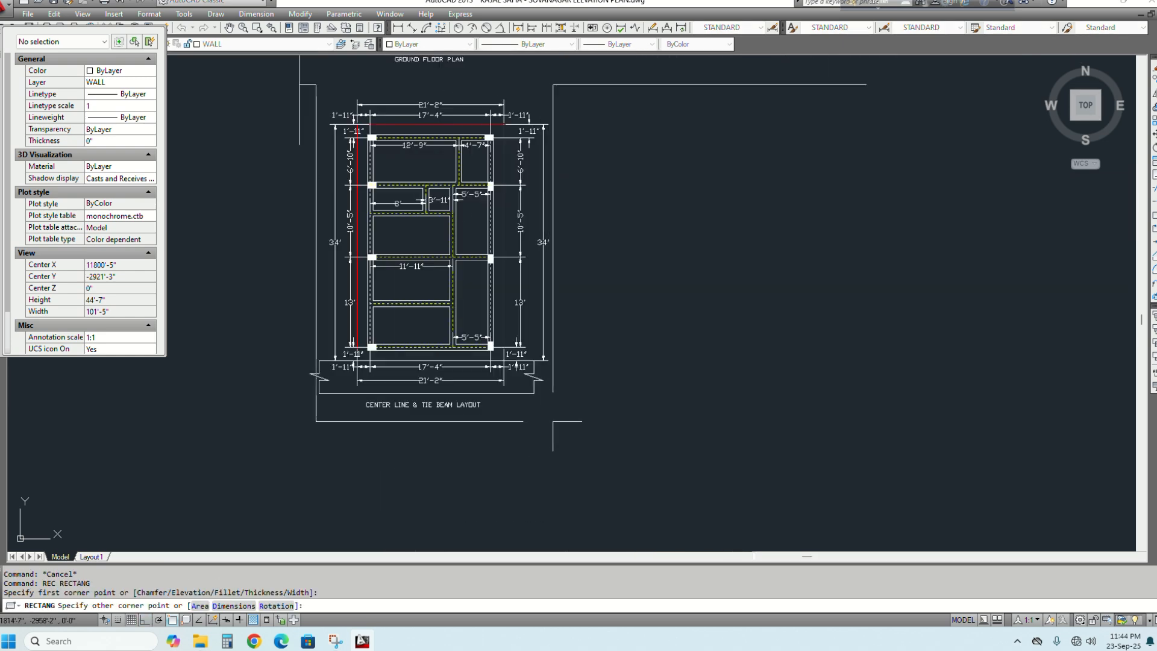
{"action": "left_click", "coordinate": [552, 416]}
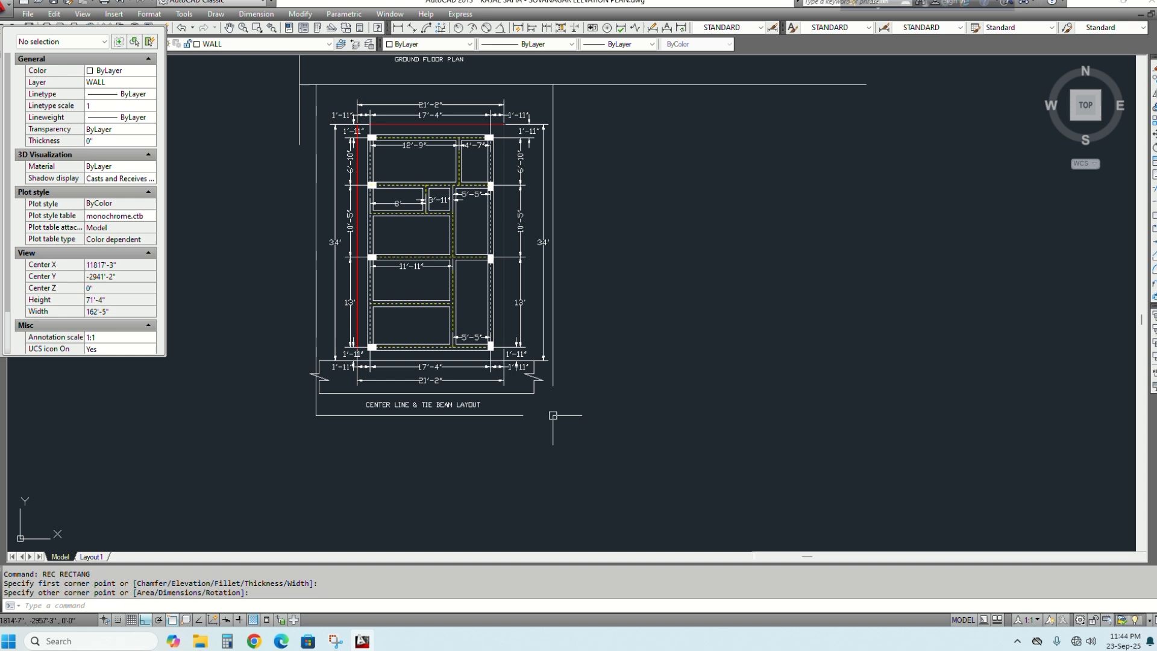
{"action": "left_click", "coordinate": [552, 230]}
{"action": "left_click", "coordinate": [552, 249]}
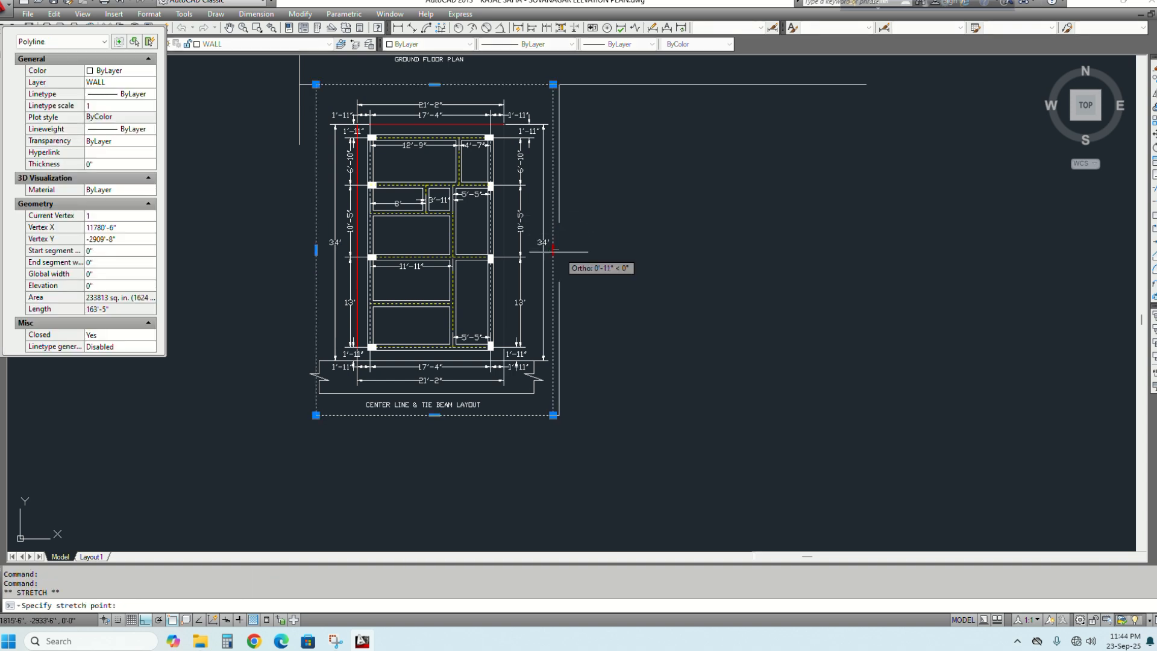
{"action": "left_click", "coordinate": [558, 252]}
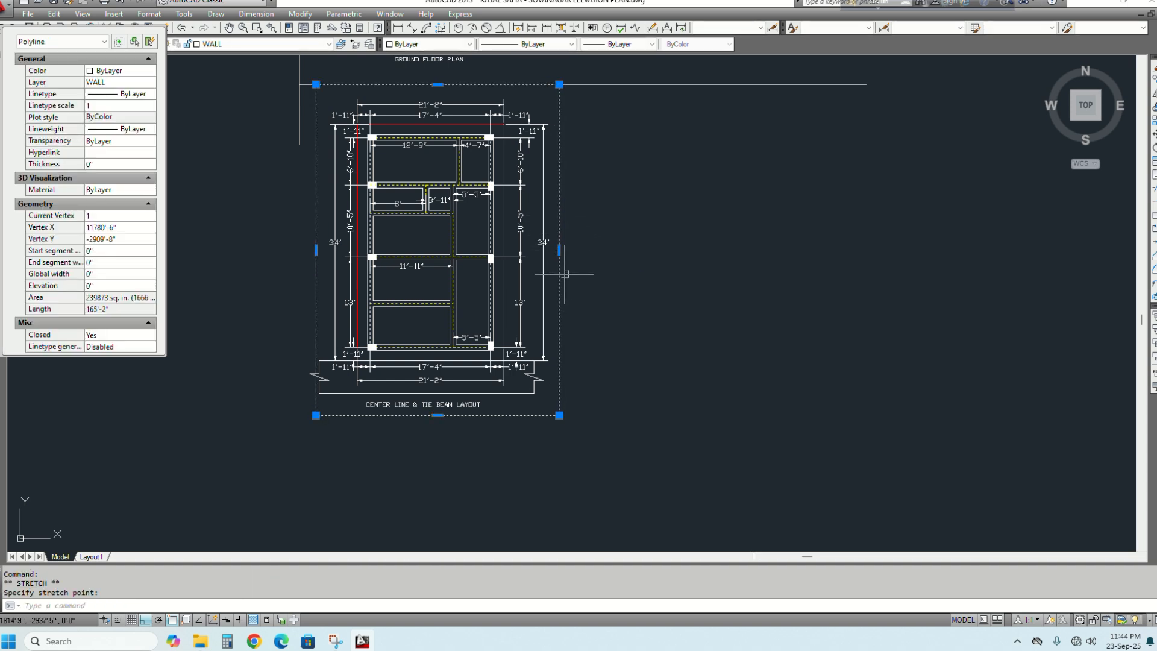
{"action": "left_click", "coordinate": [307, 251]}
{"action": "key", "text": "Escape"}
Move the CENTER LINE & TIE BEAM LAYOUT title 5" lower
{"action": "scroll", "coordinate": [367, 421], "scroll_direction": "up", "scroll_amount": 2}
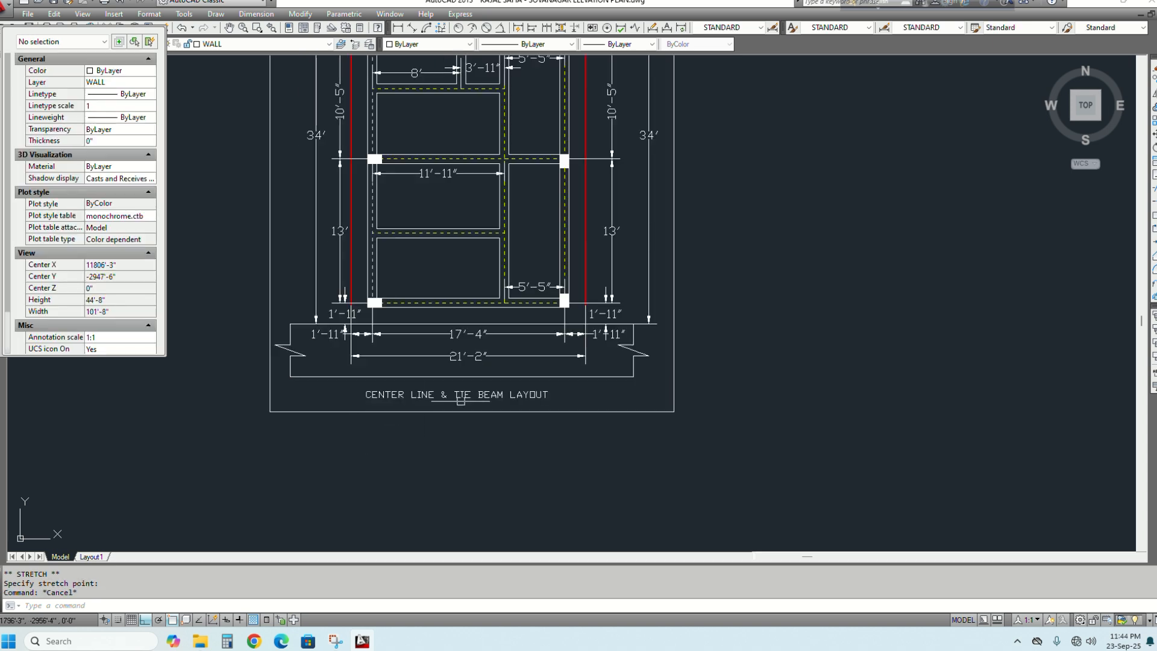
{"action": "scroll", "coordinate": [496, 398], "scroll_direction": "up", "scroll_amount": 2}
{"action": "key", "text": "Escape"}
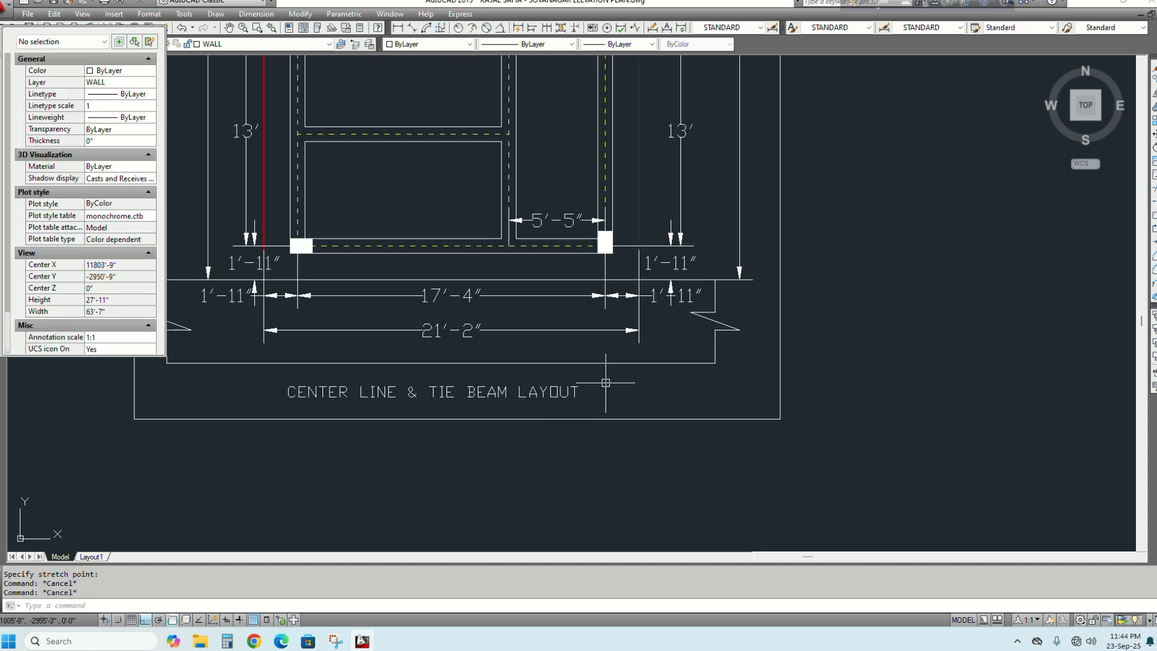
{"action": "type", "text": "m"}
{"action": "key", "text": "Return"}
{"action": "left_click", "coordinate": [630, 386]}
{"action": "left_click", "coordinate": [551, 397]}
{"action": "key", "text": "Return"}
{"action": "left_click", "coordinate": [917, 359]}
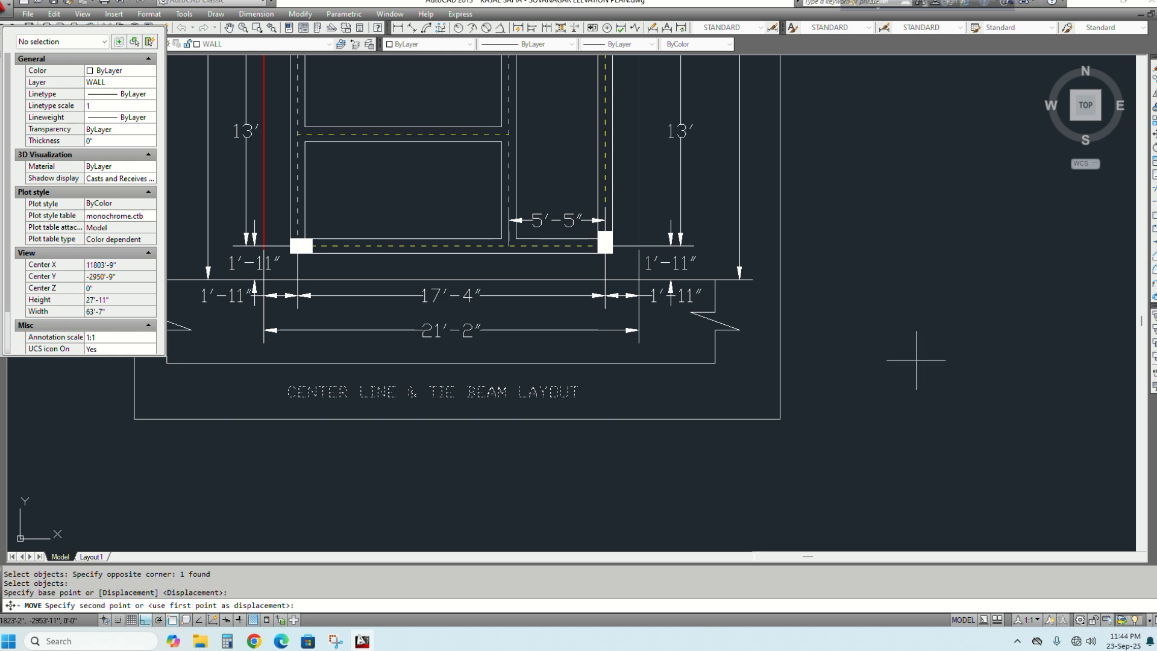
{"action": "left_click", "coordinate": [918, 366]}
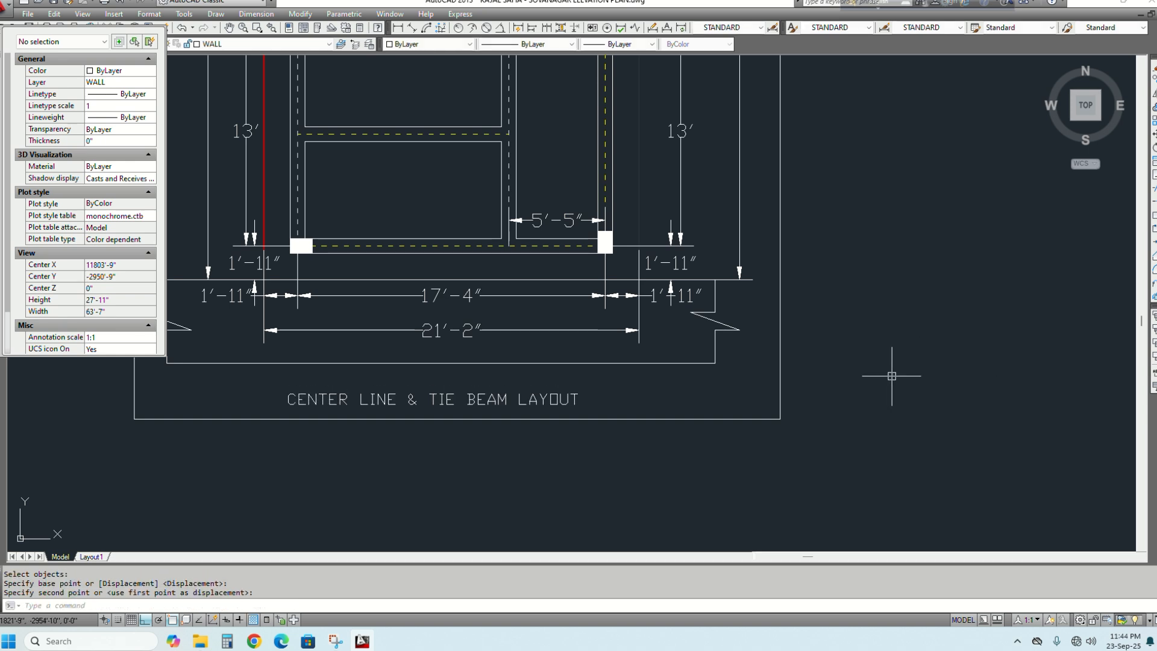
{"action": "type", "text": "l"}
{"action": "key", "text": "Return"}
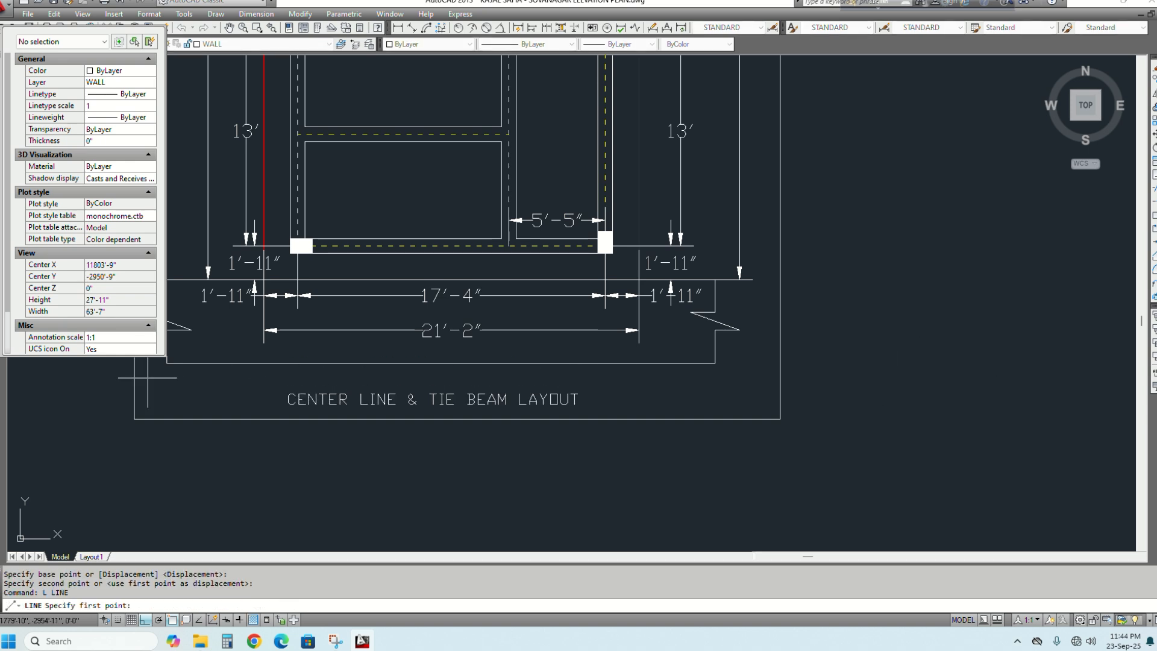
Draw two horizontal lines across the border to form the title band
{"action": "left_click", "coordinate": [135, 375]}
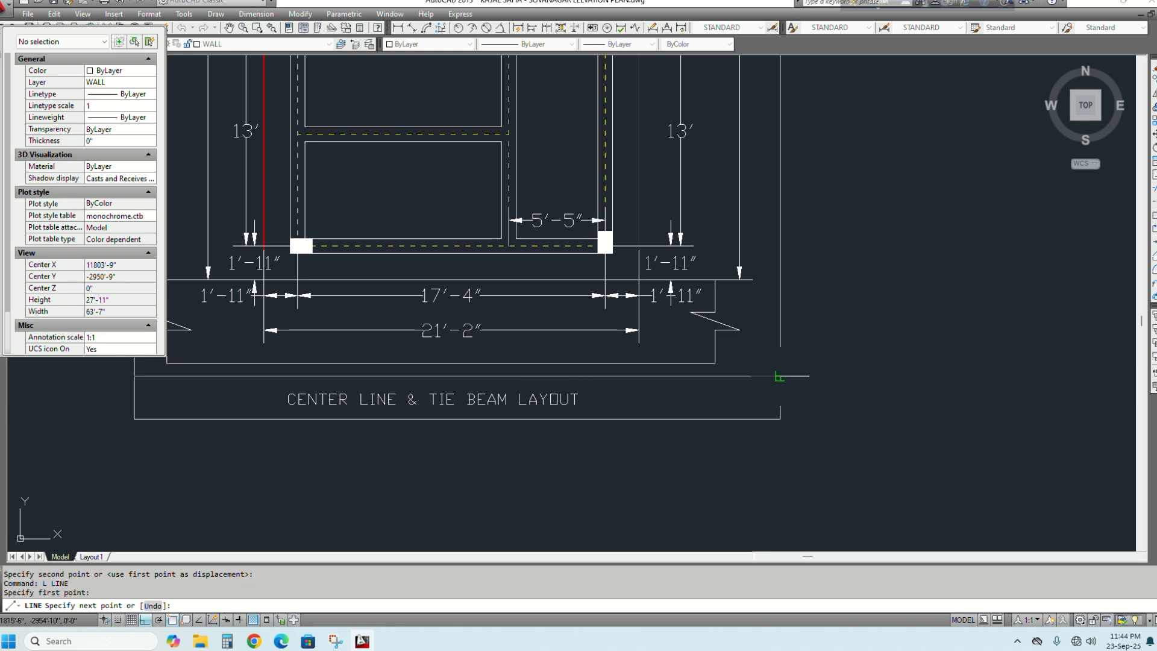
{"action": "left_click", "coordinate": [779, 377]}
{"action": "key", "text": "Return"}
{"action": "scroll", "coordinate": [572, 409], "scroll_direction": "down", "scroll_amount": 3}
{"action": "middle_click_drag", "start_coordinate": [526, 224], "coordinate": [534, 266]}
{"action": "scroll", "coordinate": [427, 128], "scroll_direction": "up", "scroll_amount": 3}
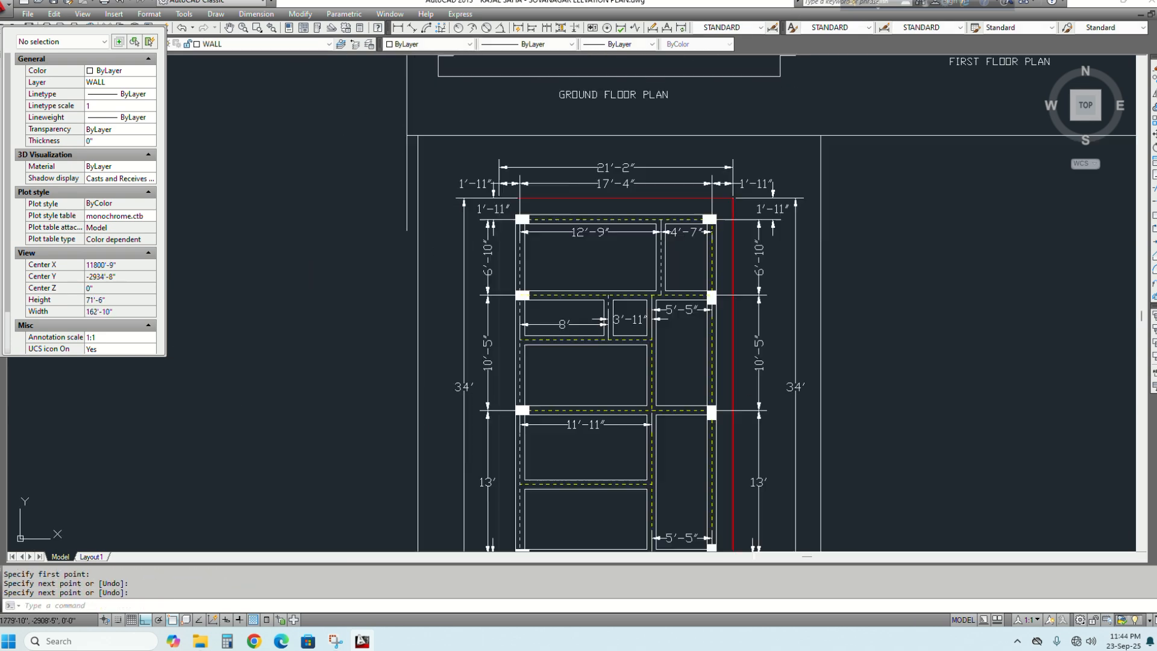
{"action": "key", "text": "Return"}
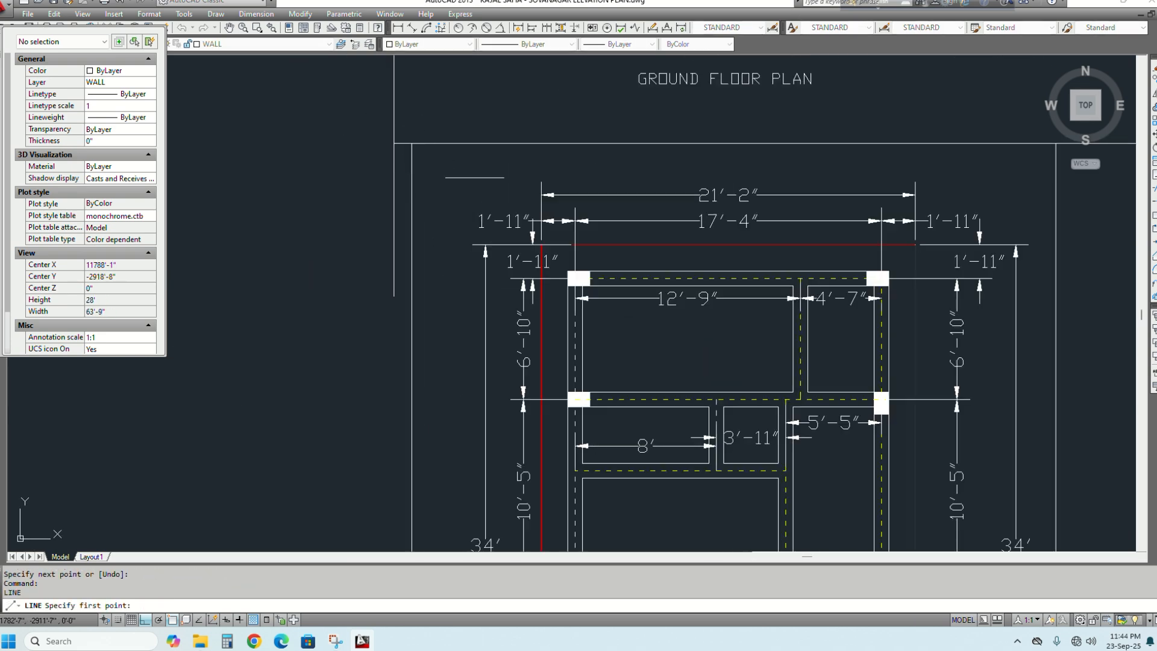
{"action": "left_click", "coordinate": [411, 174]}
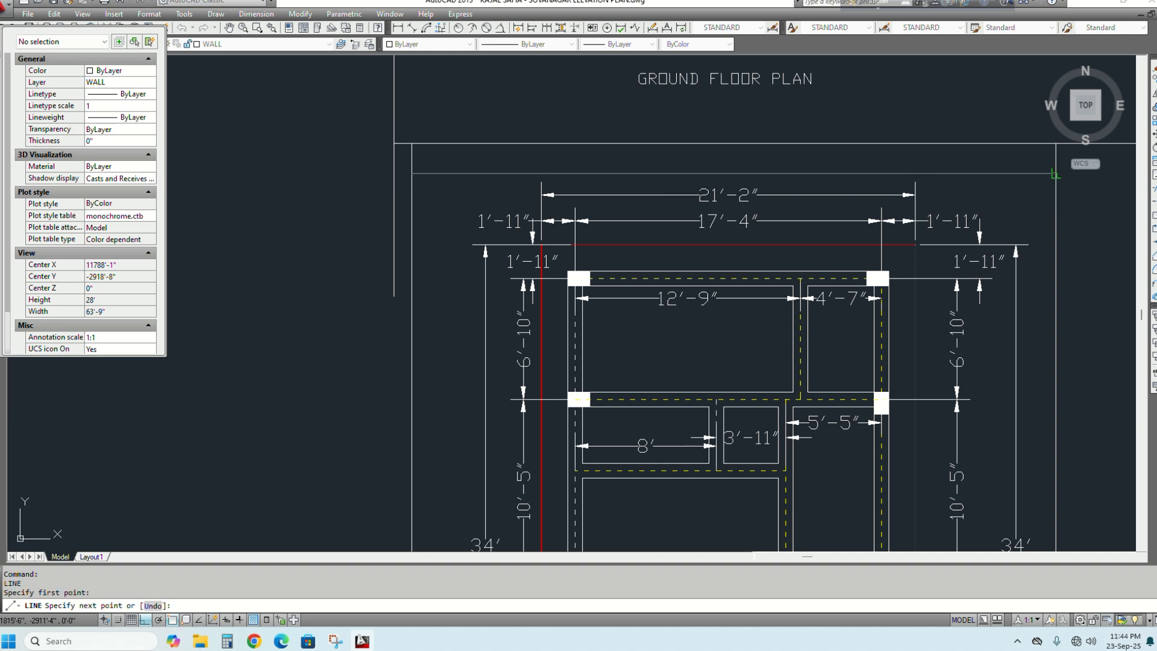
{"action": "middle_click_drag", "start_coordinate": [1022, 213], "coordinate": [948, 204]}
{"action": "left_click", "coordinate": [950, 202]}
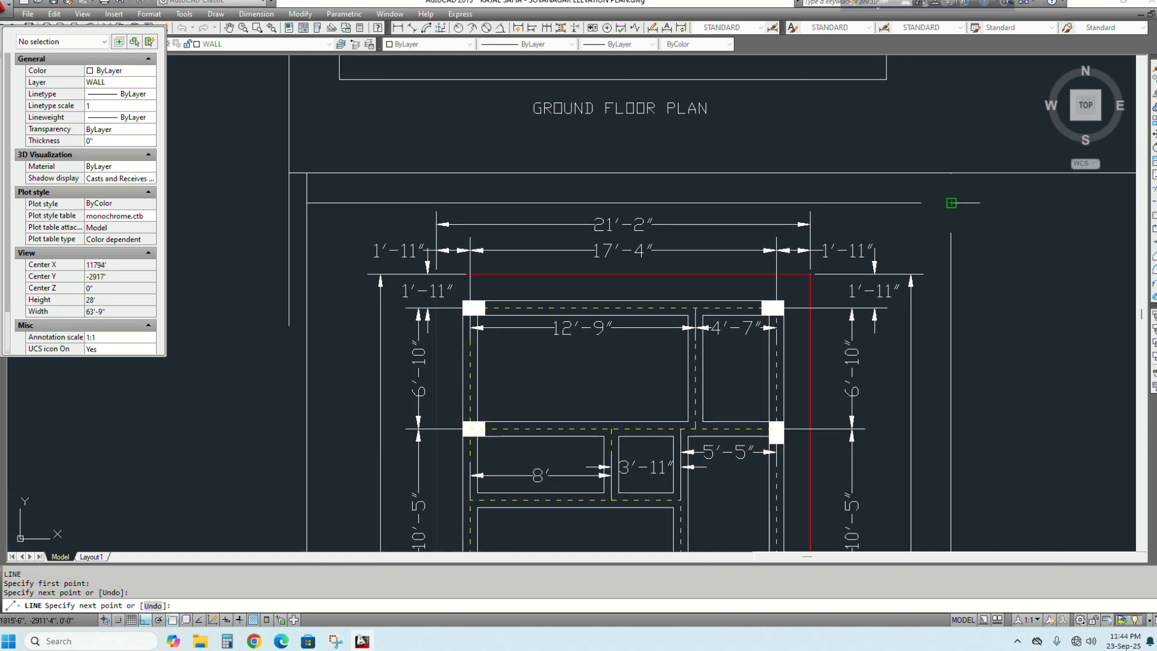
{"action": "key", "text": "Return"}
{"action": "scroll", "coordinate": [949, 203], "scroll_direction": "down", "scroll_amount": 2}
{"action": "scroll", "coordinate": [804, 249], "scroll_direction": "down", "scroll_amount": 2}
{"action": "scroll", "coordinate": [821, 211], "scroll_direction": "up", "scroll_amount": 6}
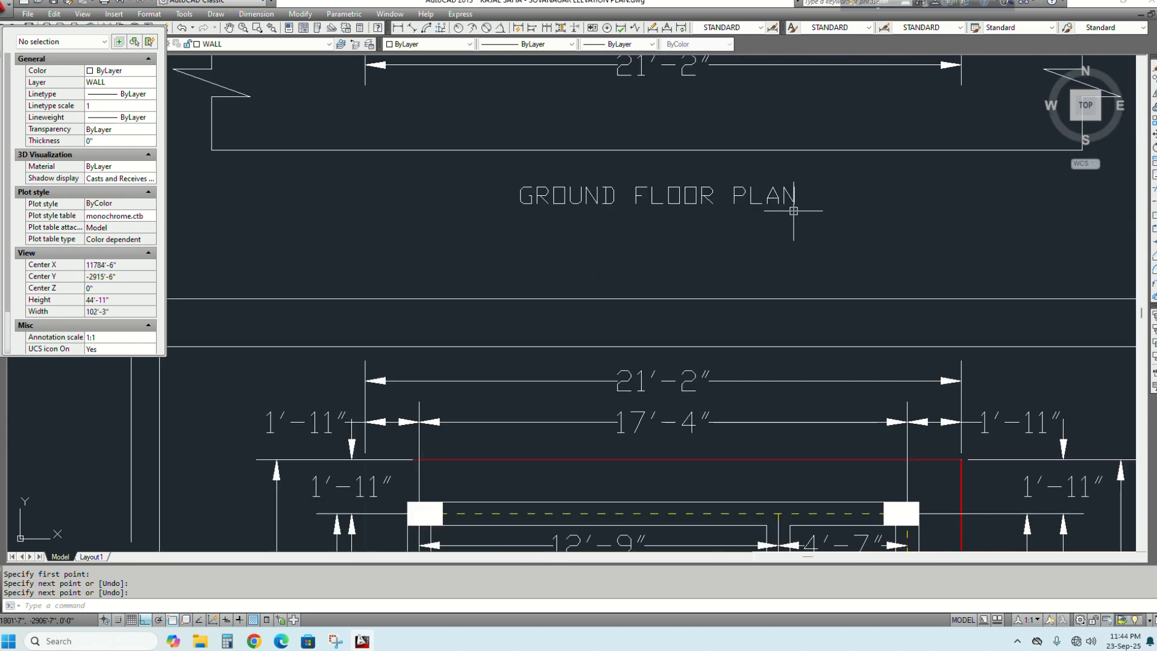
{"action": "key", "text": "Escape"}
Copy the GROUND FLOOR PLAN label below the dividing line
{"action": "left_click", "coordinate": [816, 226]}
{"action": "left_click", "coordinate": [747, 158]}
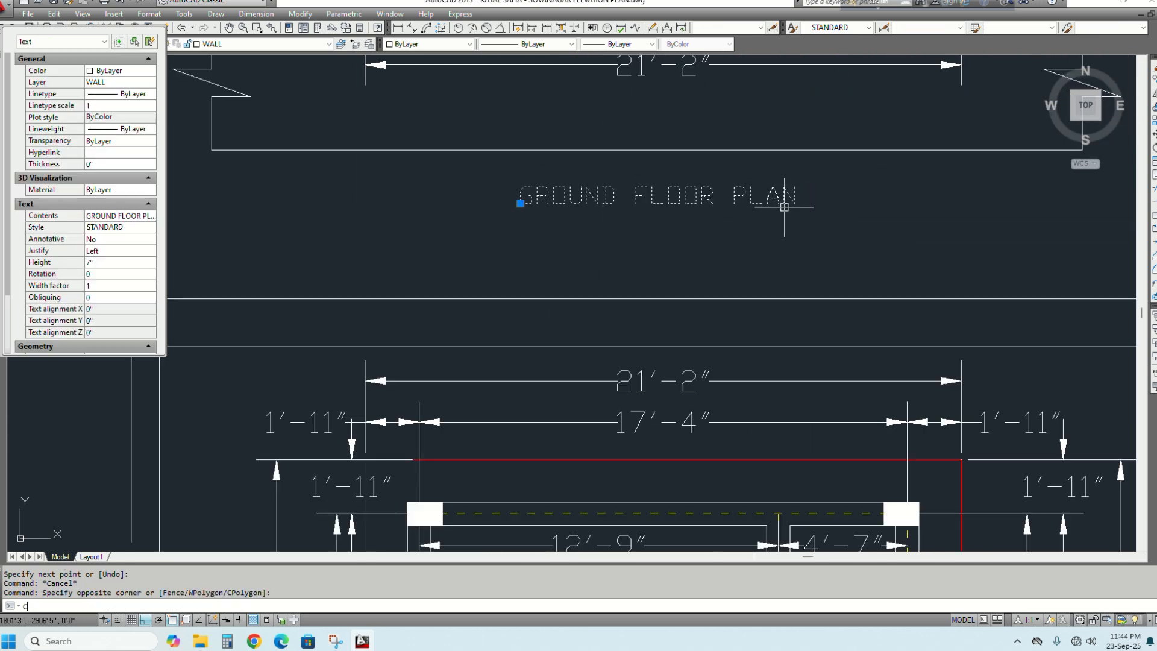
{"action": "type", "text": "co"}
{"action": "key", "text": "Return"}
{"action": "left_click", "coordinate": [882, 180]}
{"action": "left_click", "coordinate": [891, 305]}
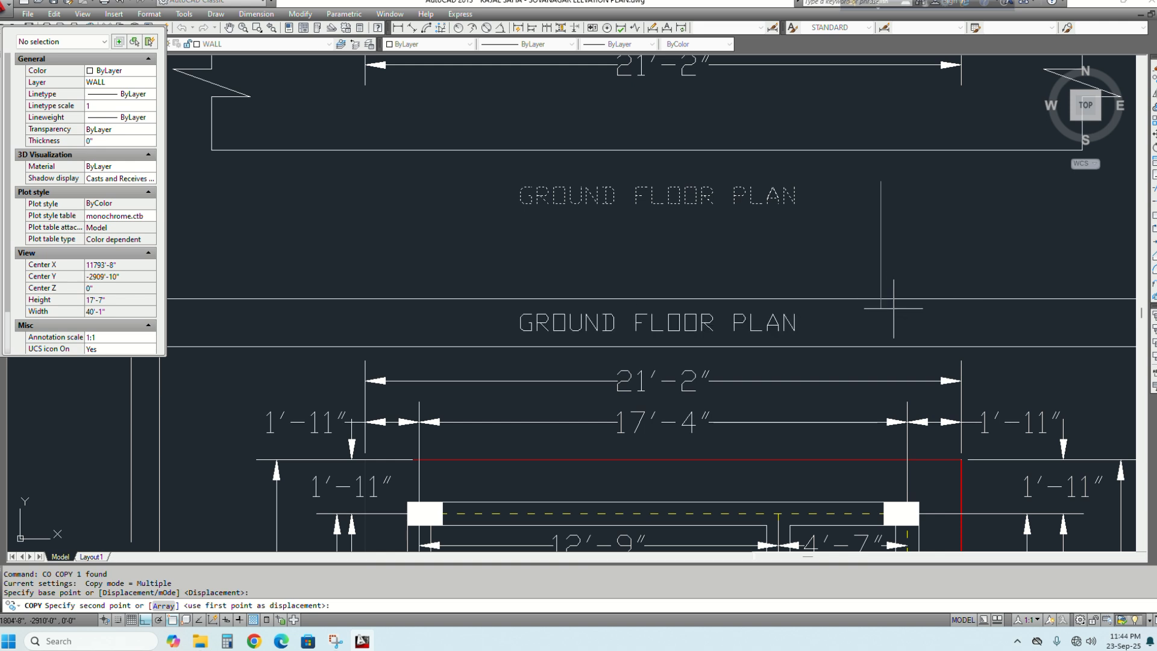
{"action": "key", "text": "Return"}
Change the copied label's text to the author's name
{"action": "double_click", "coordinate": [778, 325]}
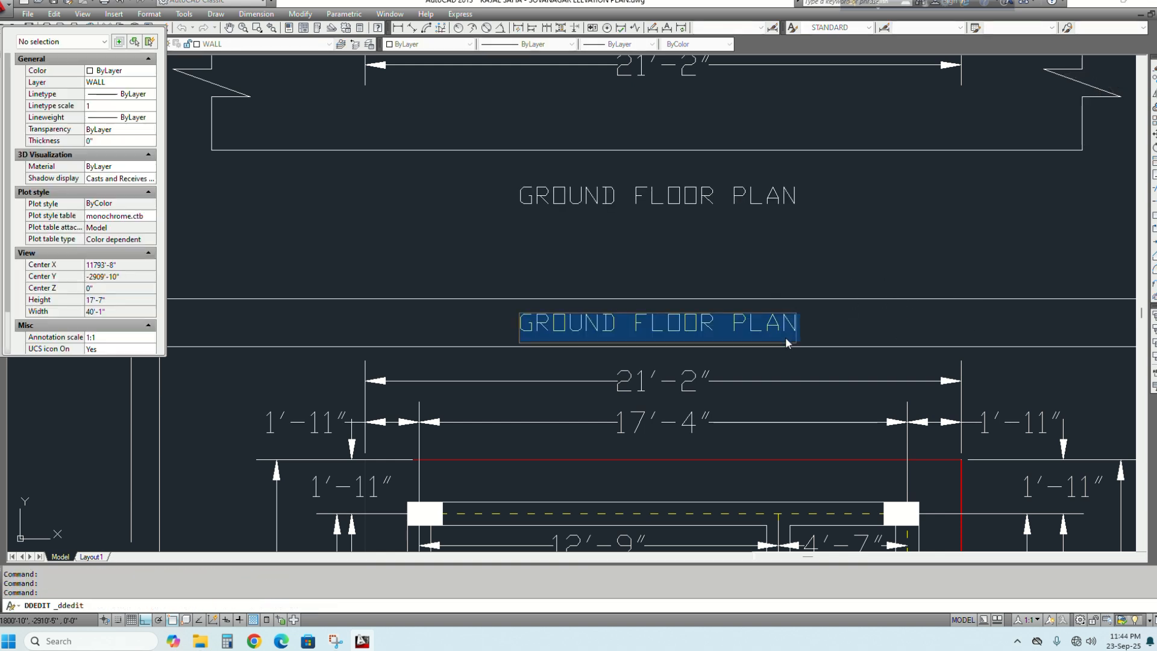
{"action": "type", "text": "KAJA"}
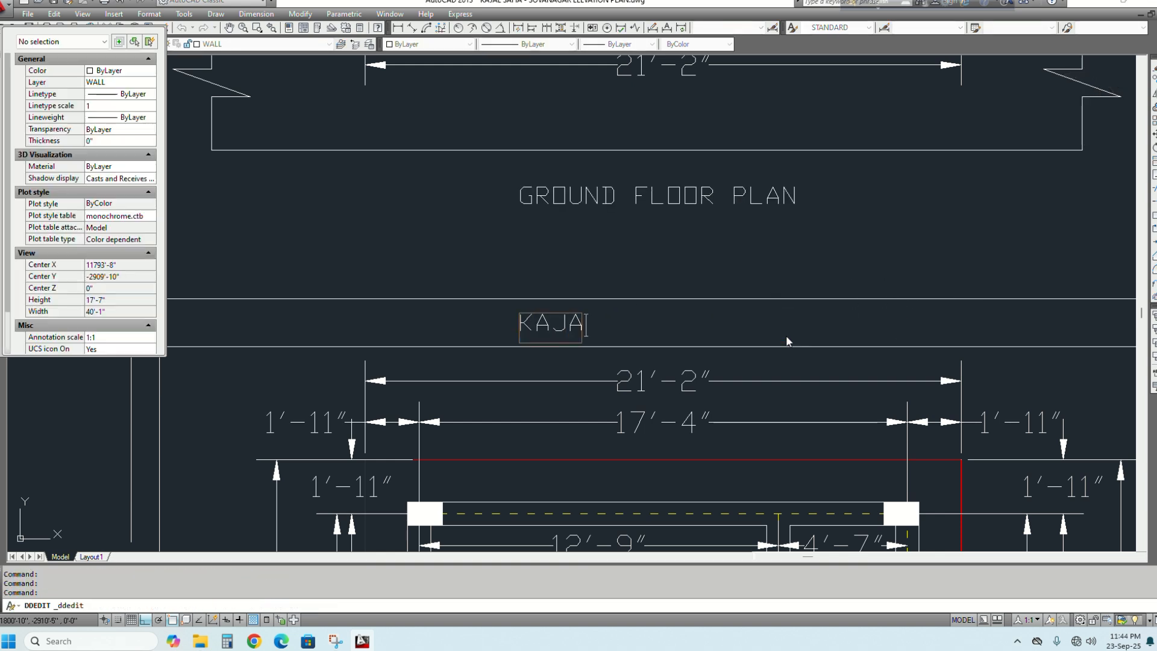
{"action": "type", "text": "L SAHA"}
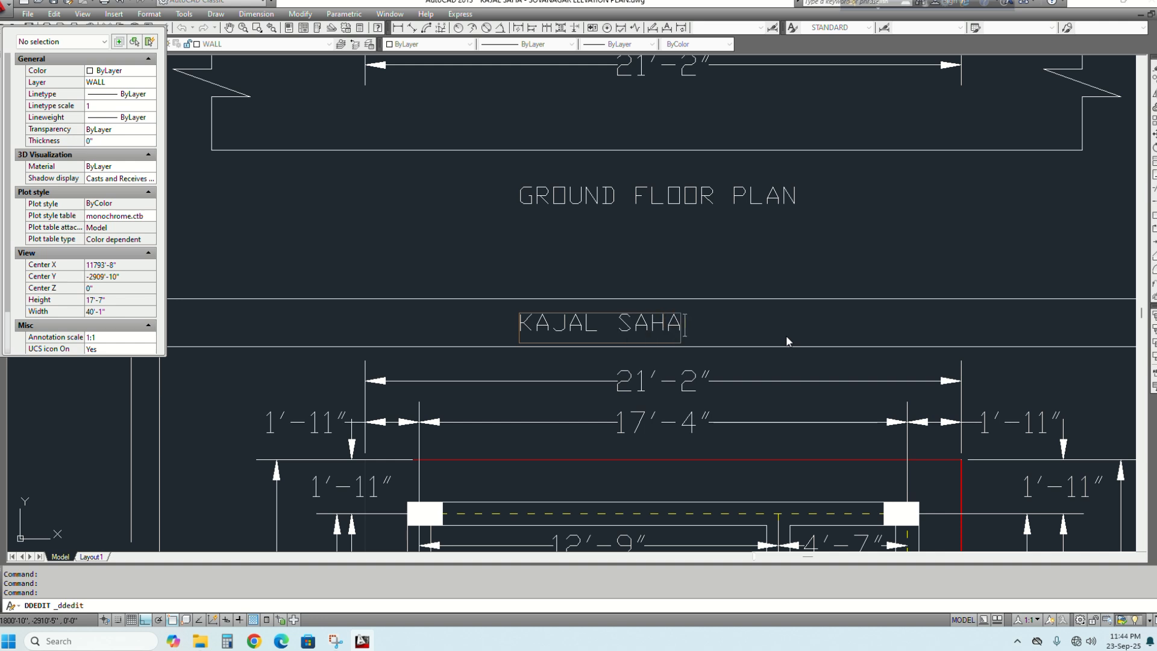
{"action": "left_click", "coordinate": [716, 257]}
{"action": "key", "text": "Escape"}
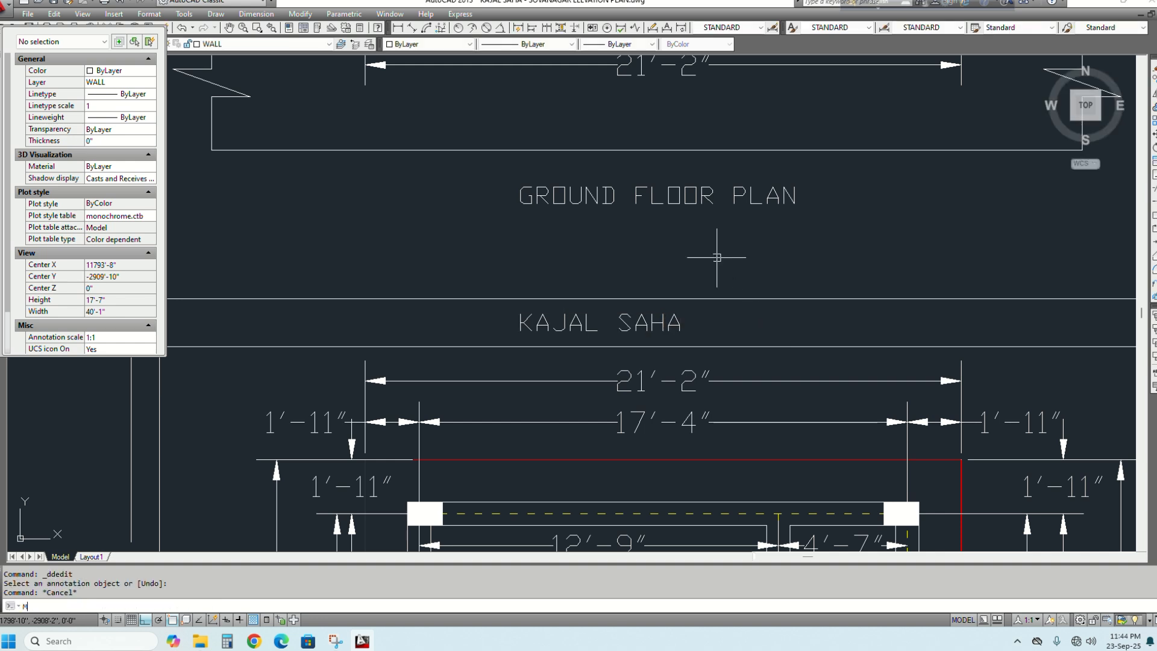
Move the name label to sit centred in the title band
{"action": "type", "text": "M"}
{"action": "key", "text": "Return"}
{"action": "left_click", "coordinate": [730, 318]}
{"action": "left_click", "coordinate": [652, 312]}
{"action": "key", "text": "Return"}
{"action": "left_click", "coordinate": [673, 228]}
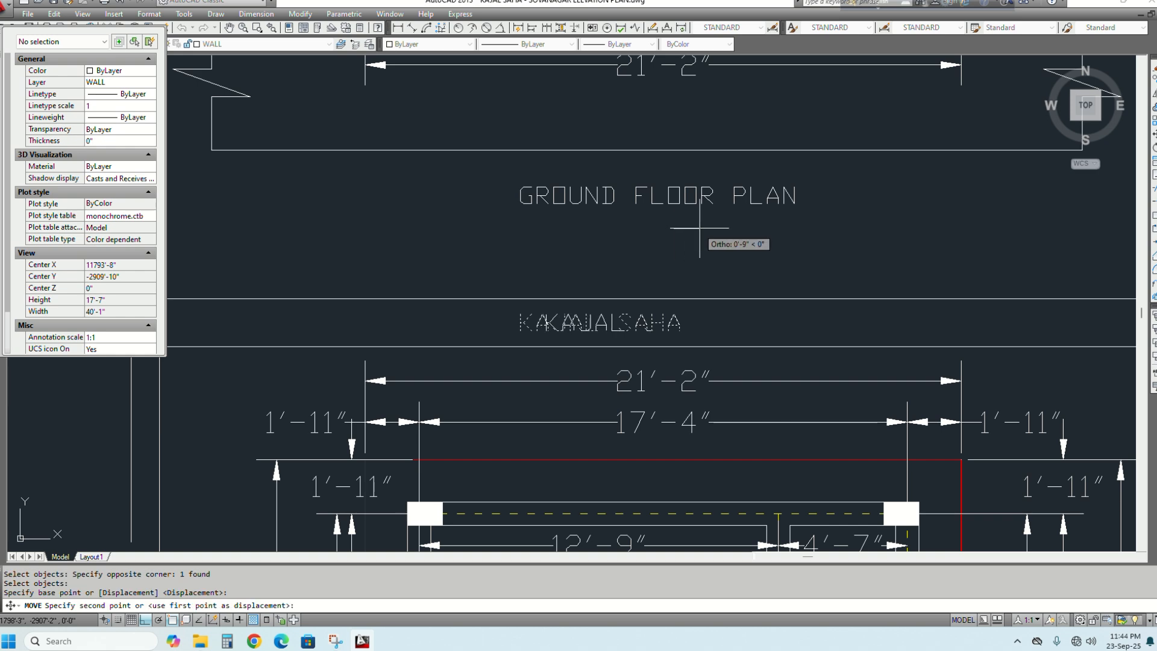
{"action": "left_click", "coordinate": [701, 228]}
{"action": "scroll", "coordinate": [743, 232], "scroll_direction": "down", "scroll_amount": 6}
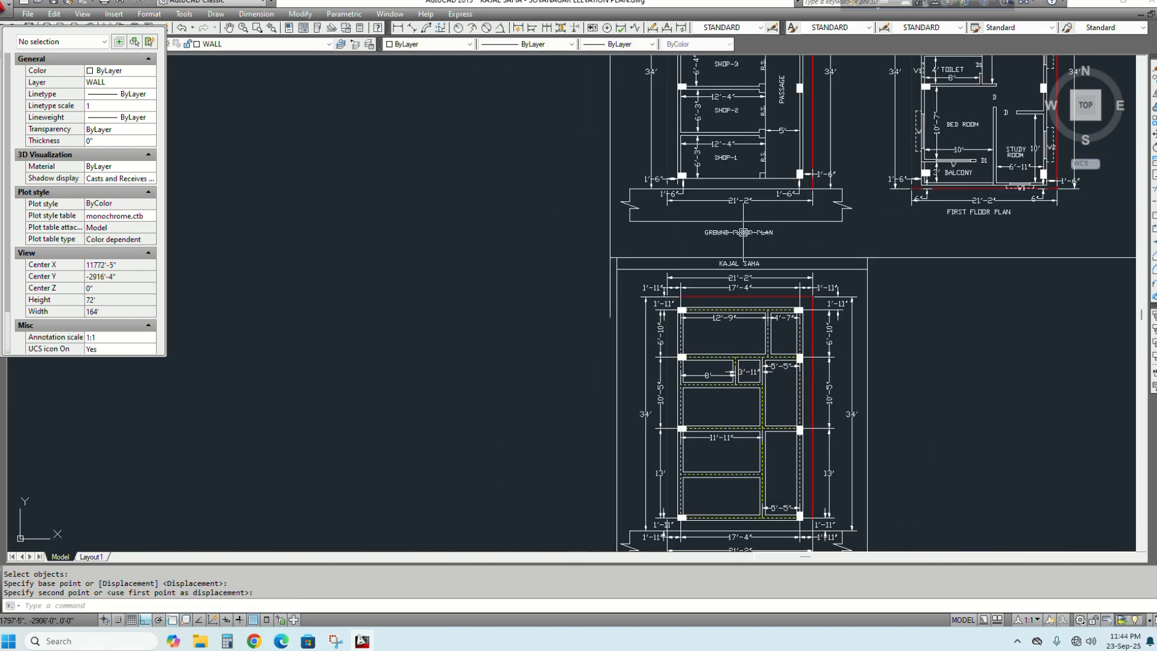
Preview a plot using the Previous plot page setup, then cancel it
{"action": "middle_click_drag", "start_coordinate": [801, 329], "coordinate": [678, 205]}
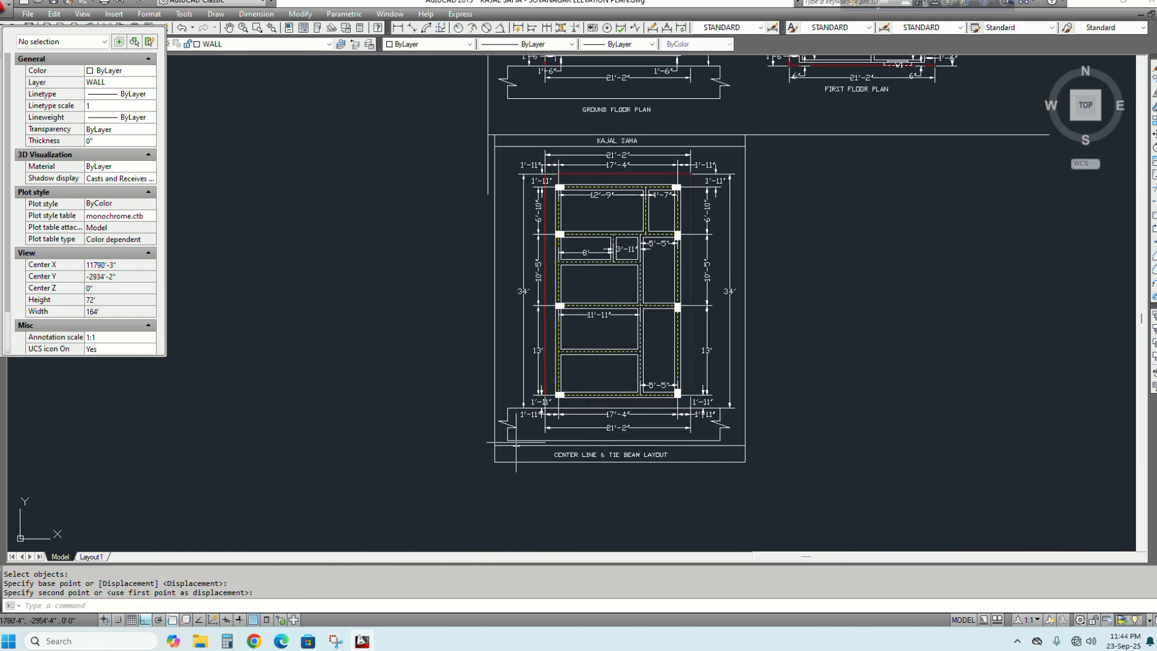
{"action": "scroll", "coordinate": [601, 478], "scroll_direction": "up", "scroll_amount": 4}
{"action": "scroll", "coordinate": [582, 450], "scroll_direction": "down", "scroll_amount": 4}
{"action": "middle_click_drag", "start_coordinate": [563, 361], "coordinate": [535, 417]}
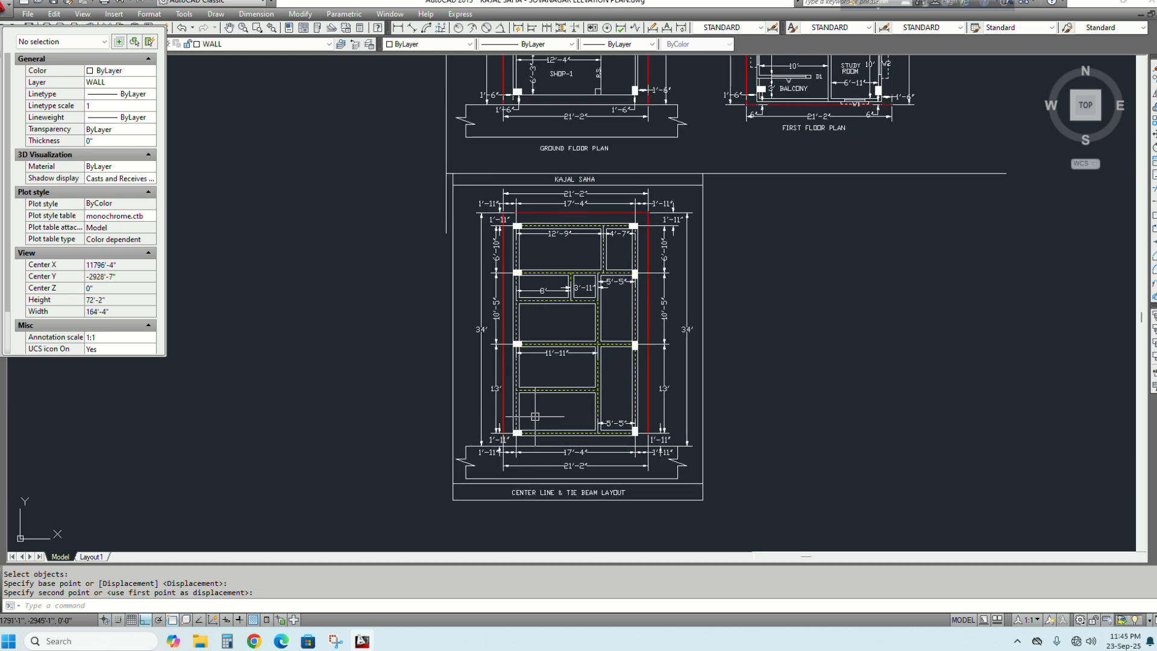
{"action": "key", "text": "ctrl+p"}
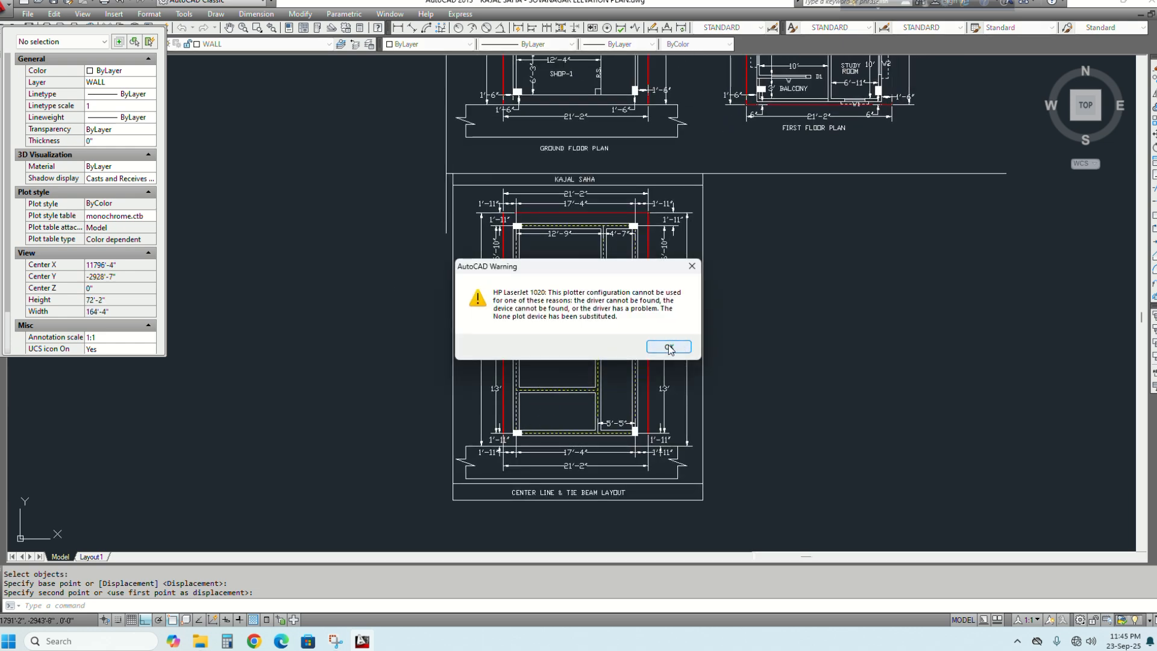
{"action": "left_click", "coordinate": [670, 348]}
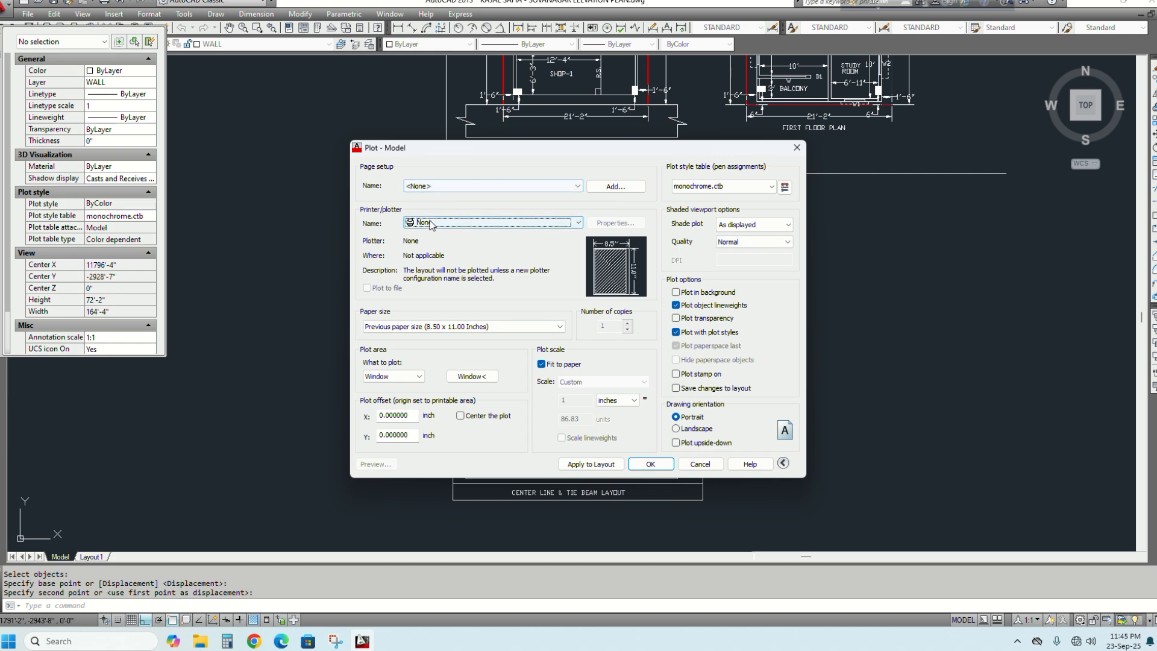
{"action": "left_click", "coordinate": [432, 187]}
{"action": "left_click", "coordinate": [443, 206]}
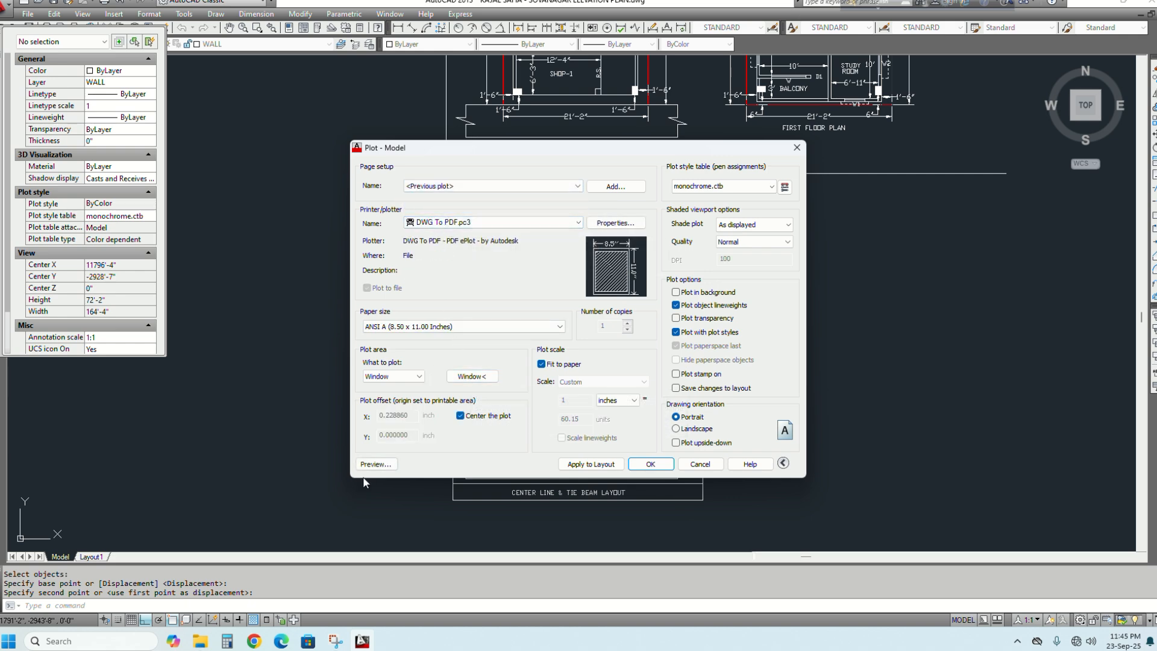
{"action": "left_click", "coordinate": [376, 464]}
{"action": "scroll", "coordinate": [492, 123], "scroll_direction": "up", "scroll_amount": 2}
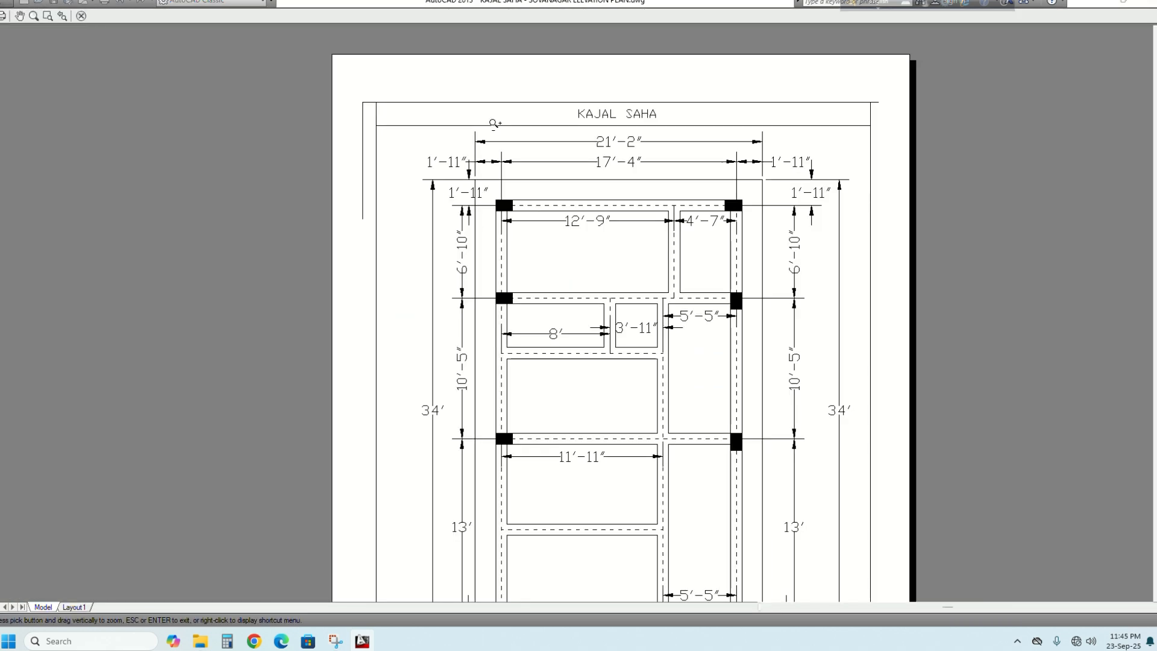
{"action": "key", "text": "Escape"}
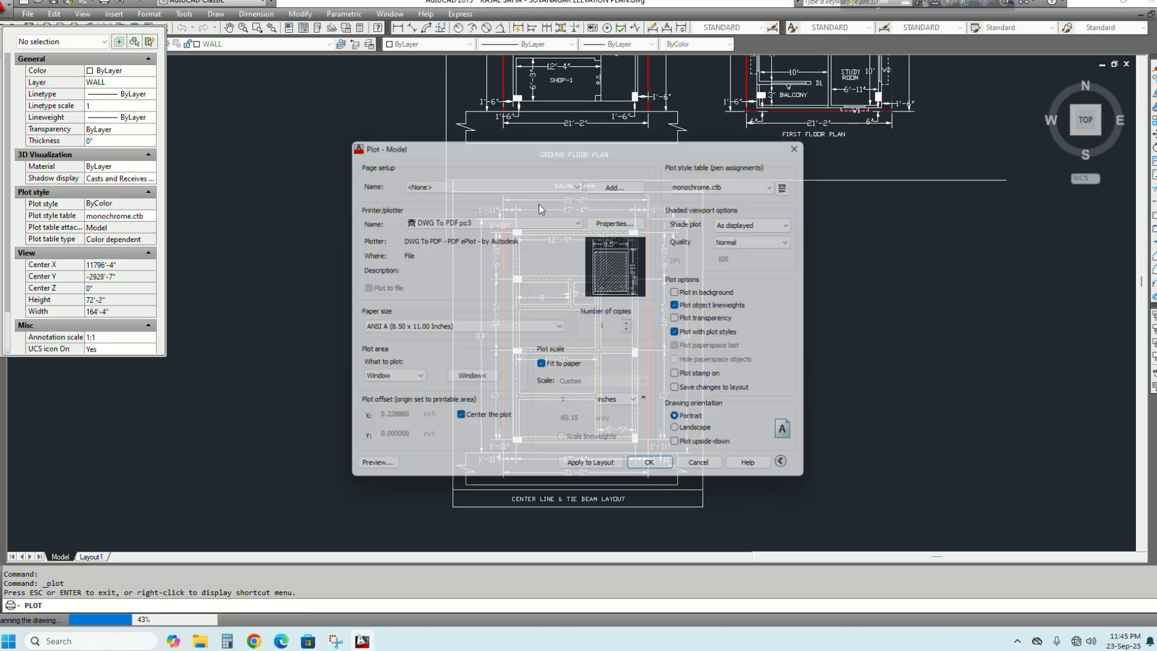
{"action": "key", "text": "Escape"}
Re-plot with Previous plot settings, windowing the border corners as the plot area, and preview
{"action": "key", "text": "ctrl+p"}
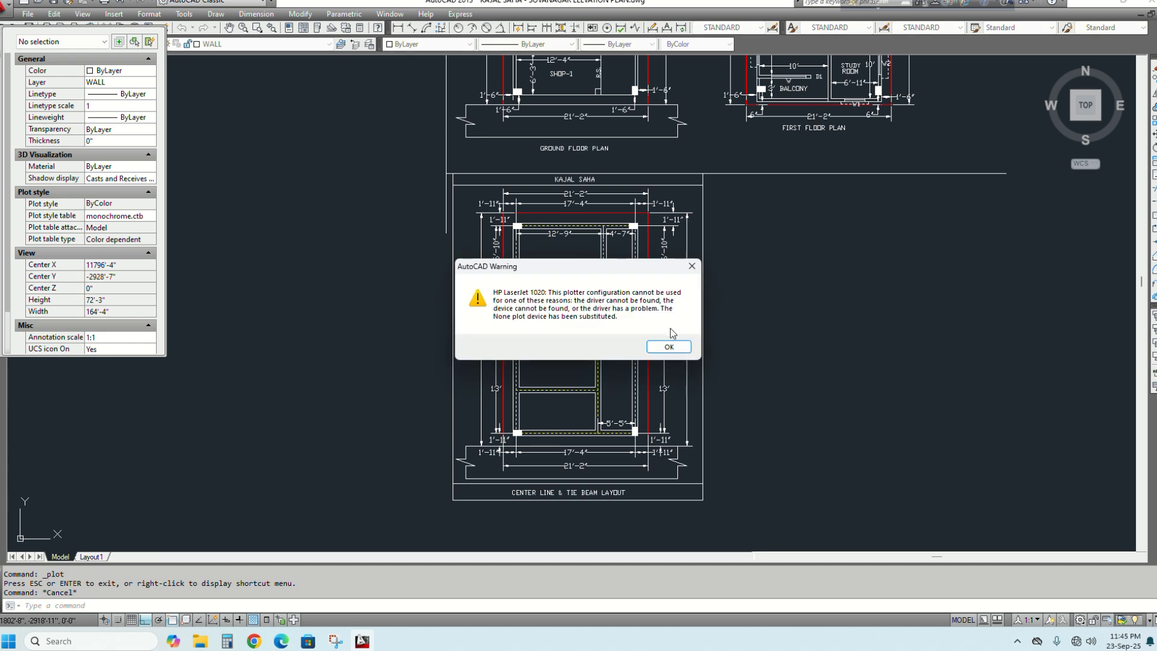
{"action": "left_click", "coordinate": [666, 345]}
{"action": "left_click", "coordinate": [491, 186]}
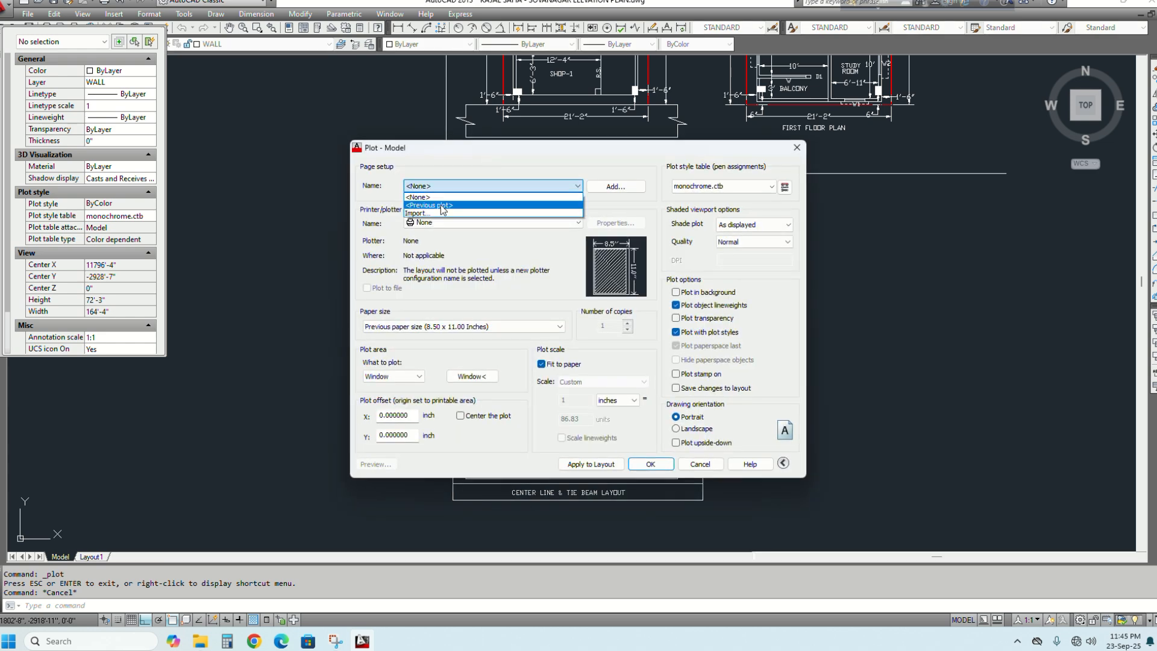
{"action": "left_click", "coordinate": [430, 206]}
{"action": "left_click", "coordinate": [472, 376]}
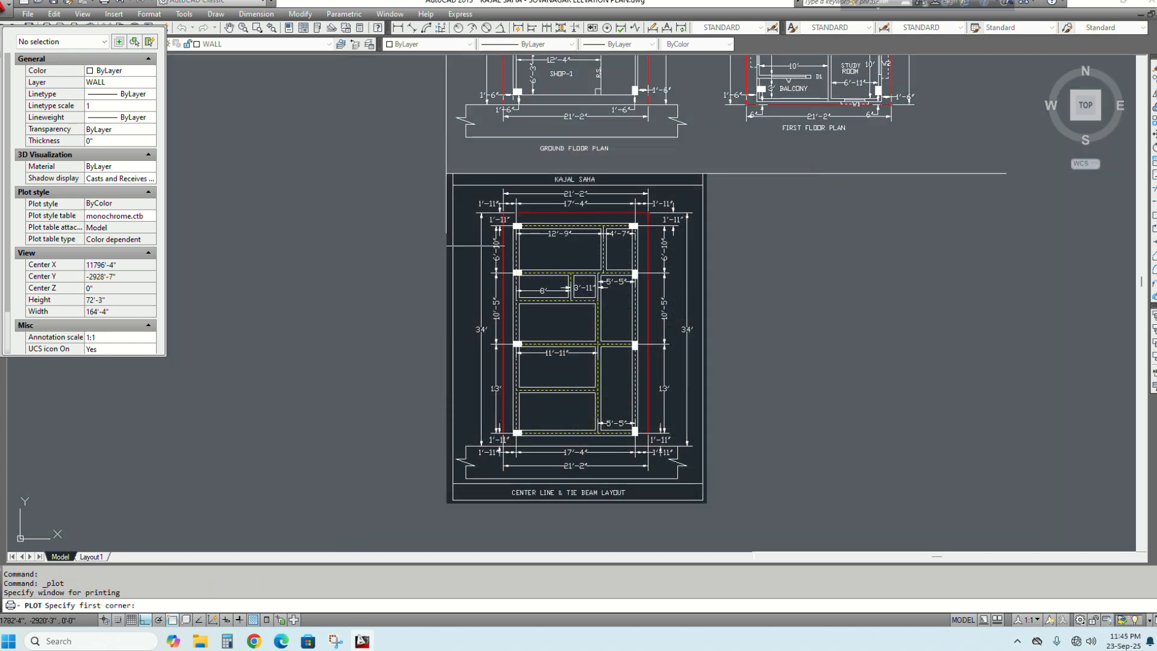
{"action": "left_click", "coordinate": [452, 173]}
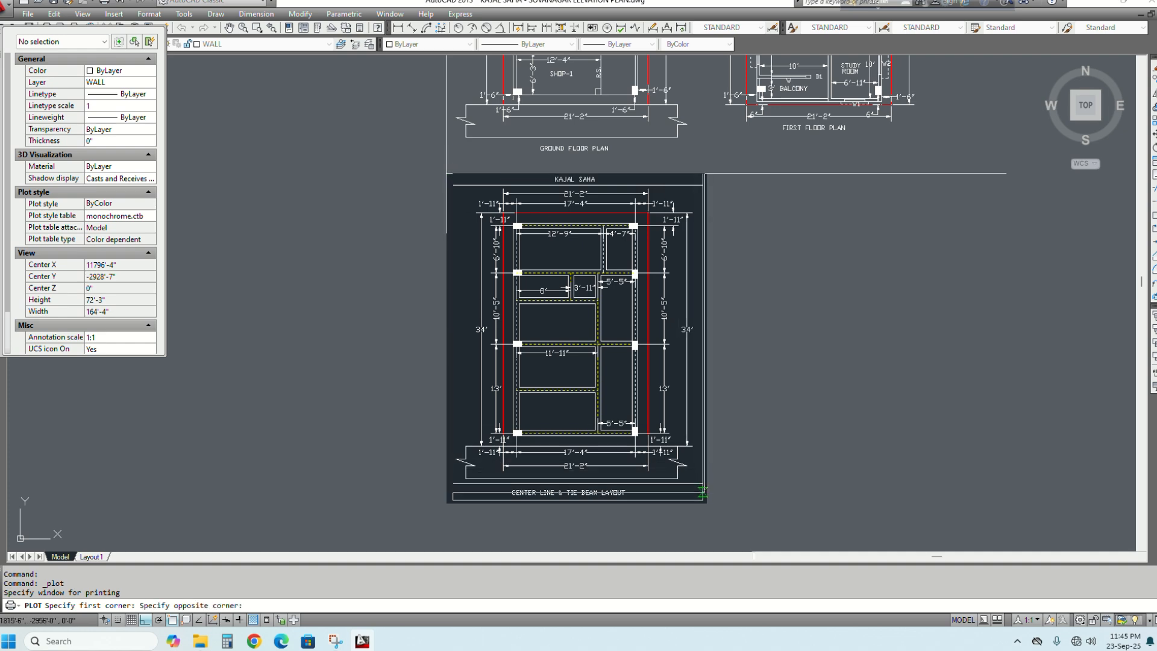
{"action": "left_click", "coordinate": [705, 503]}
{"action": "left_click", "coordinate": [376, 464]}
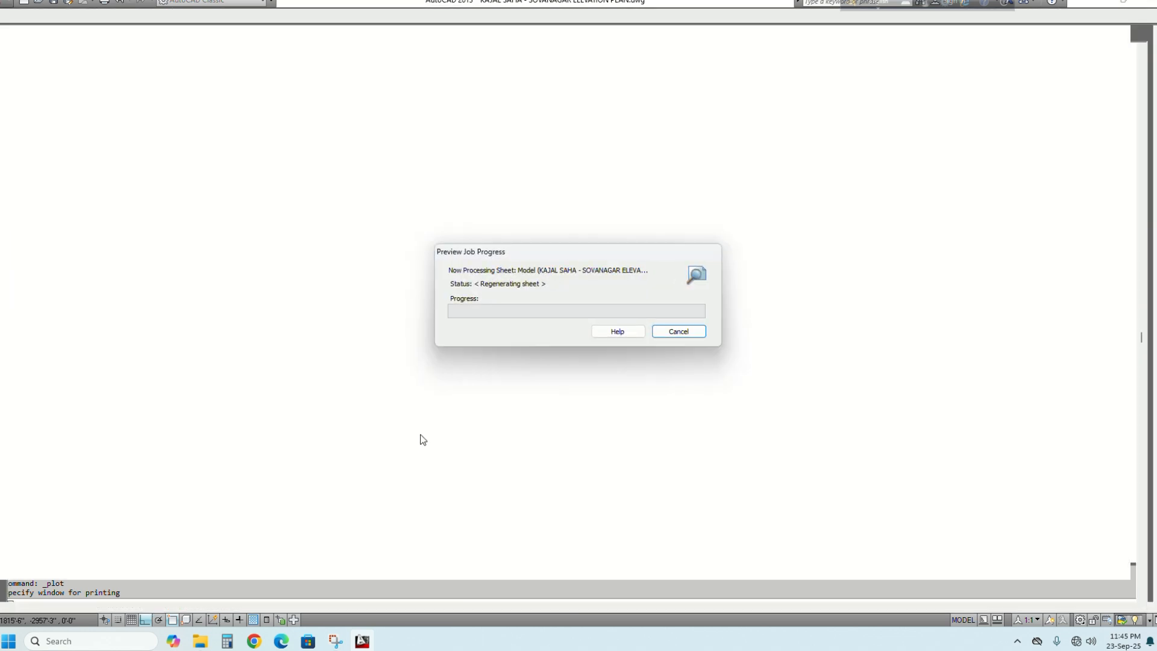
Send the previewed sheet to the PDF plotter via the preview's shortcut menu
{"action": "scroll", "coordinate": [561, 181], "scroll_direction": "down", "scroll_amount": 2}
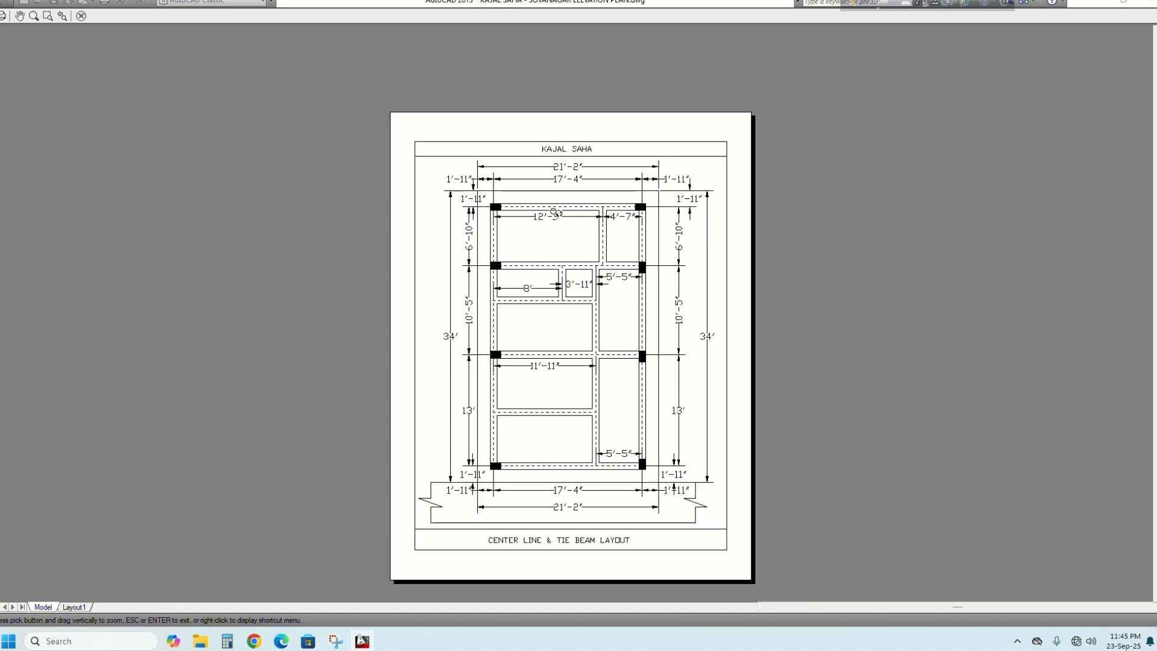
{"action": "scroll", "coordinate": [565, 511], "scroll_direction": "up", "scroll_amount": 4}
{"action": "scroll", "coordinate": [449, 469], "scroll_direction": "down", "scroll_amount": 4}
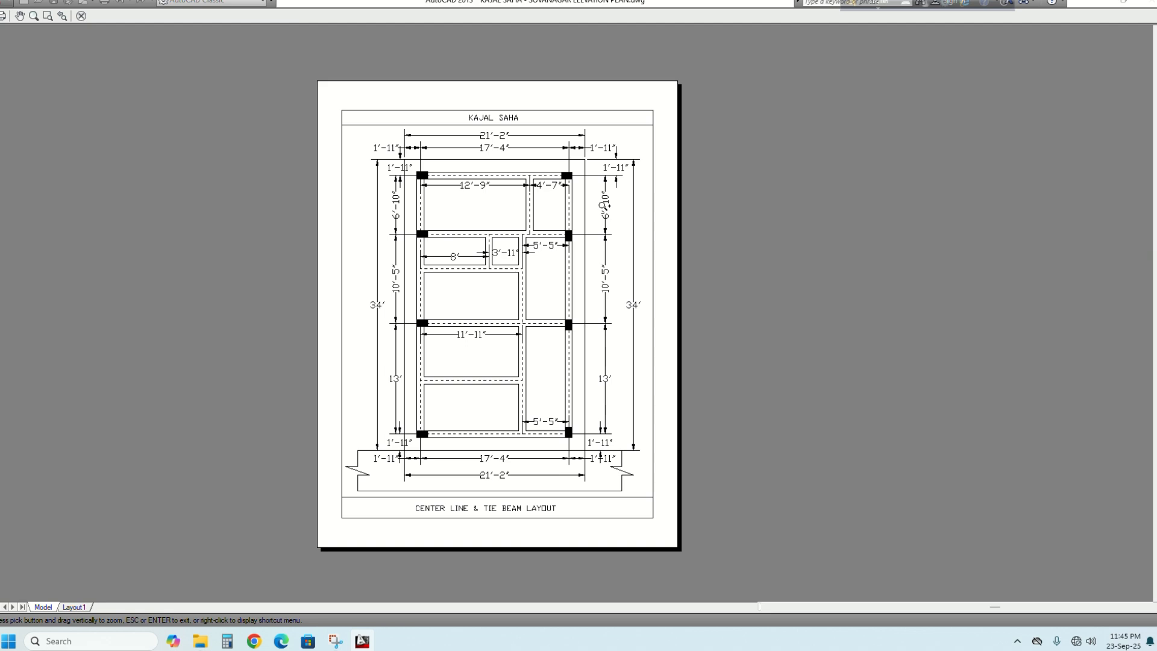
{"action": "right_click", "coordinate": [487, 302]}
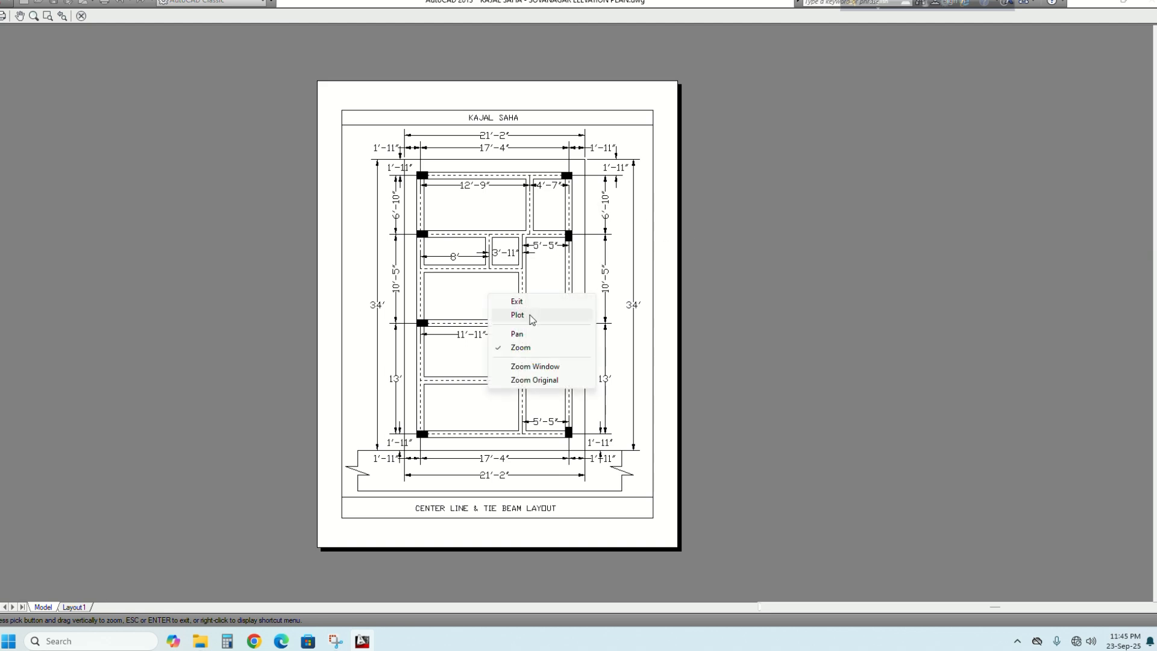
{"action": "left_click", "coordinate": [518, 314]}
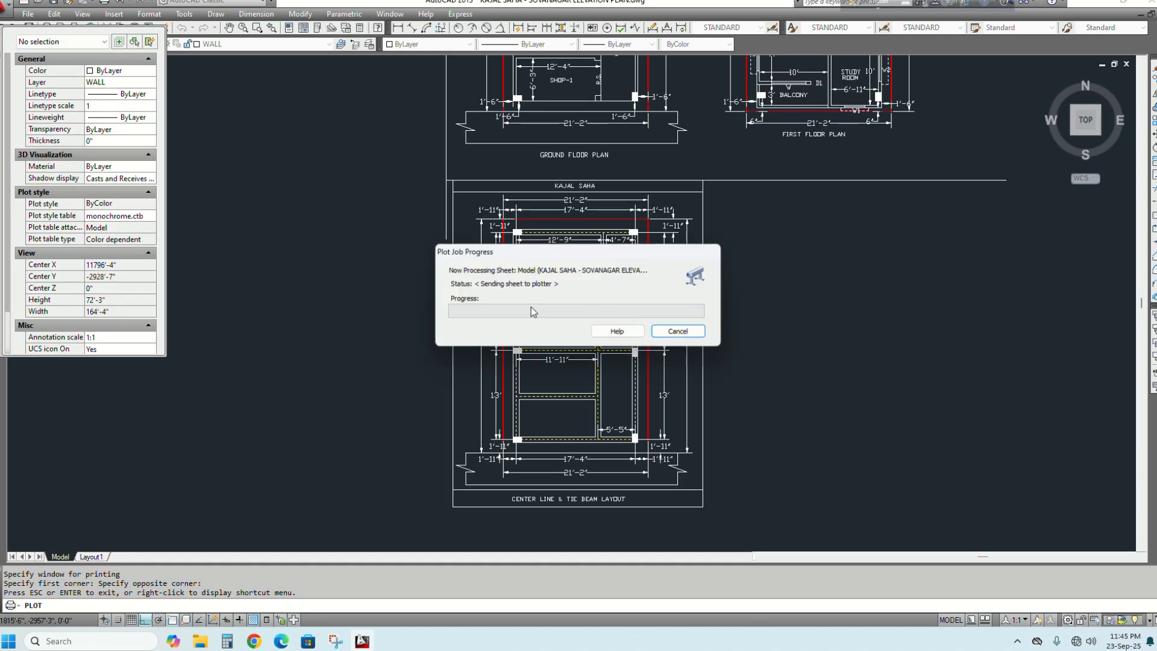
Save the PDF to the Desktop as 'CENTER LINE & TIE BEAM LAYOUT' and maximize Acrobat
{"action": "left_click", "coordinate": [524, 170]}
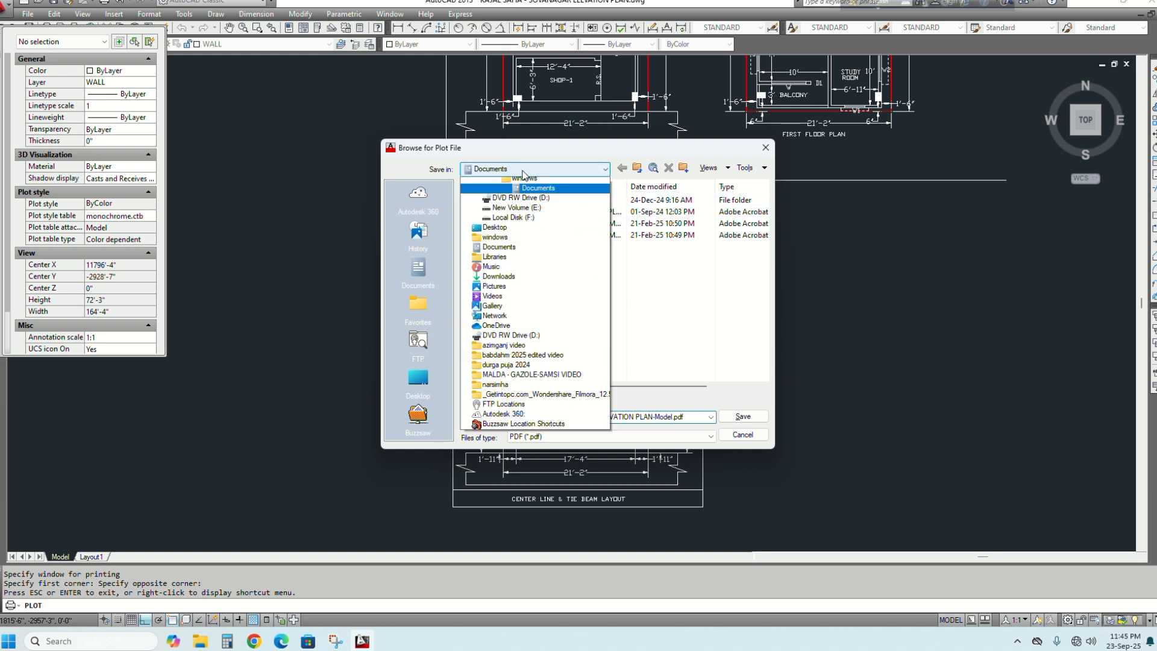
{"action": "left_click", "coordinate": [499, 183]}
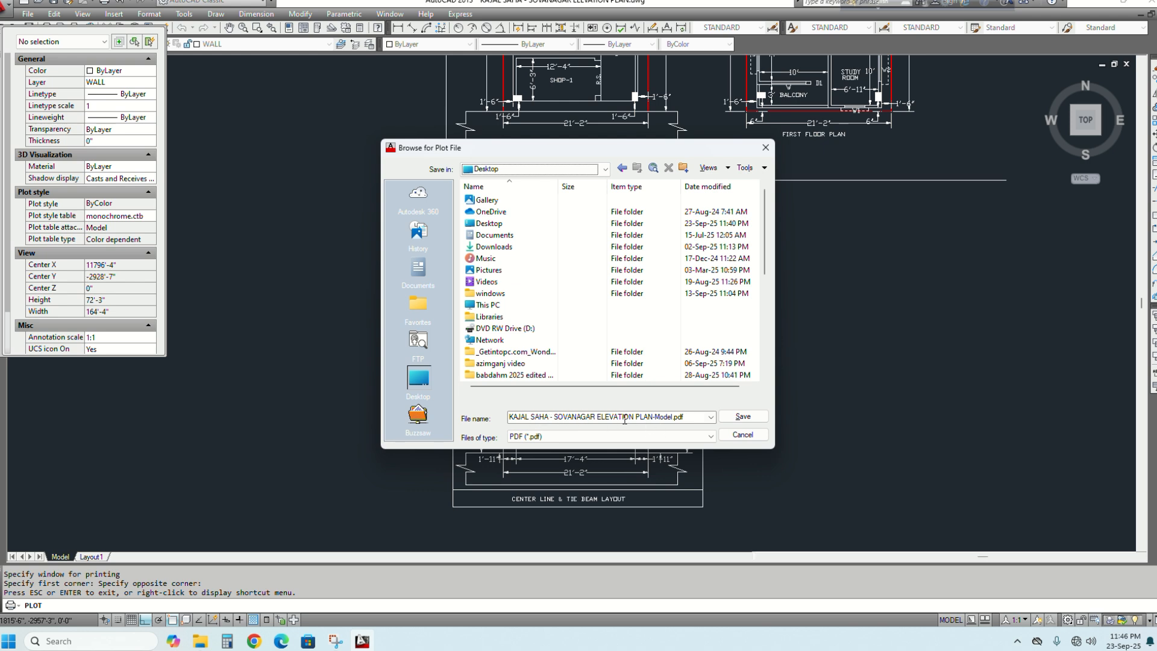
{"action": "left_click", "coordinate": [596, 417]}
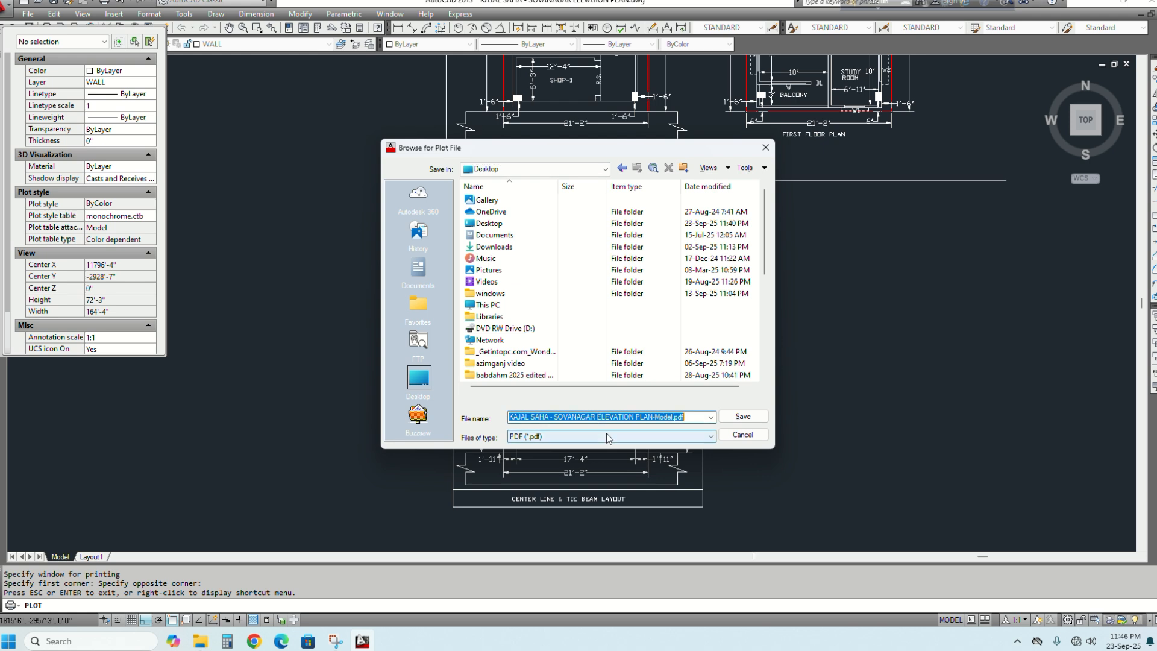
{"action": "left_click", "coordinate": [557, 420]}
{"action": "key", "text": "Delete"}
{"action": "key", "text": "Delete"}
{"action": "key", "text": "Delete"}
{"action": "key", "text": "Delete"}
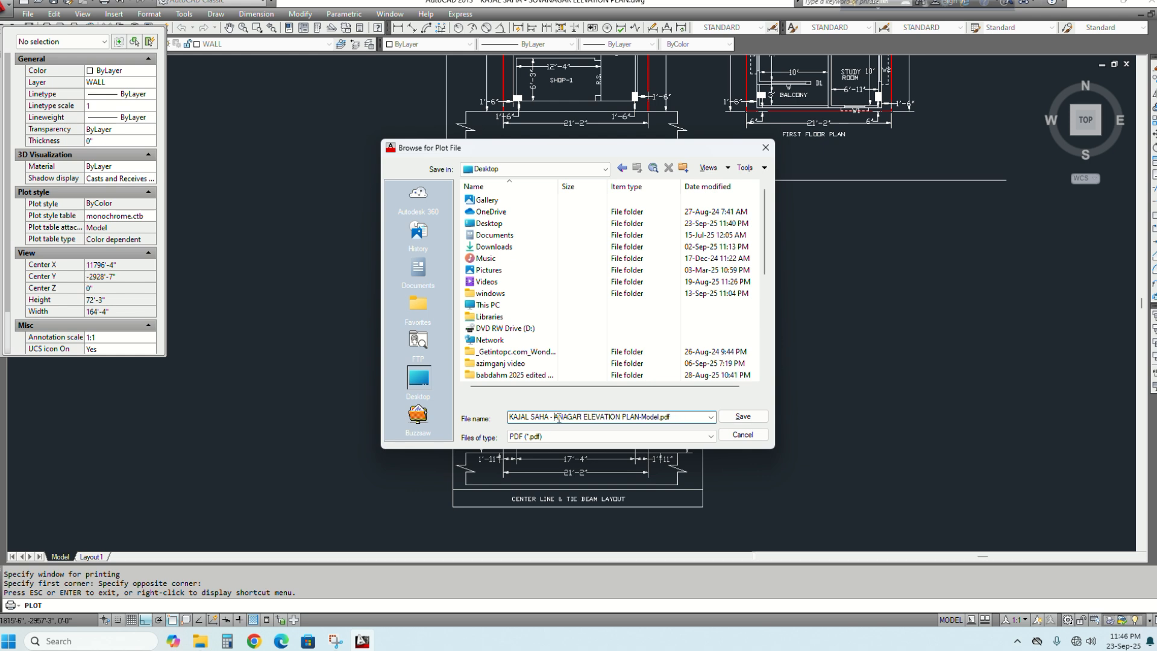
{"action": "key", "text": "Delete"}
{"action": "key", "text": "Delete"}
{"action": "key", "text": "Delete"}
{"action": "key", "text": "Delete"}
{"action": "key", "text": "Delete"}
{"action": "key", "text": "Delete"}
{"action": "key", "text": "Delete"}
{"action": "key", "text": "Delete"}
{"action": "key", "text": "Delete"}
{"action": "key", "text": "Delete"}
{"action": "key", "text": "Delete"}
{"action": "key", "text": "Delete"}
{"action": "key", "text": "Delete"}
{"action": "key", "text": "Delete"}
{"action": "key", "text": "Delete"}
{"action": "key", "text": "Delete"}
{"action": "key", "text": "Delete"}
{"action": "key", "text": "Delete"}
{"action": "key", "text": "Delete"}
{"action": "key", "text": "Delete"}
{"action": "key", "text": "Delete"}
{"action": "type", "text": "CENTER LINE & TIE BEAM LAYOUT"}
{"action": "left_click", "coordinate": [745, 417]}
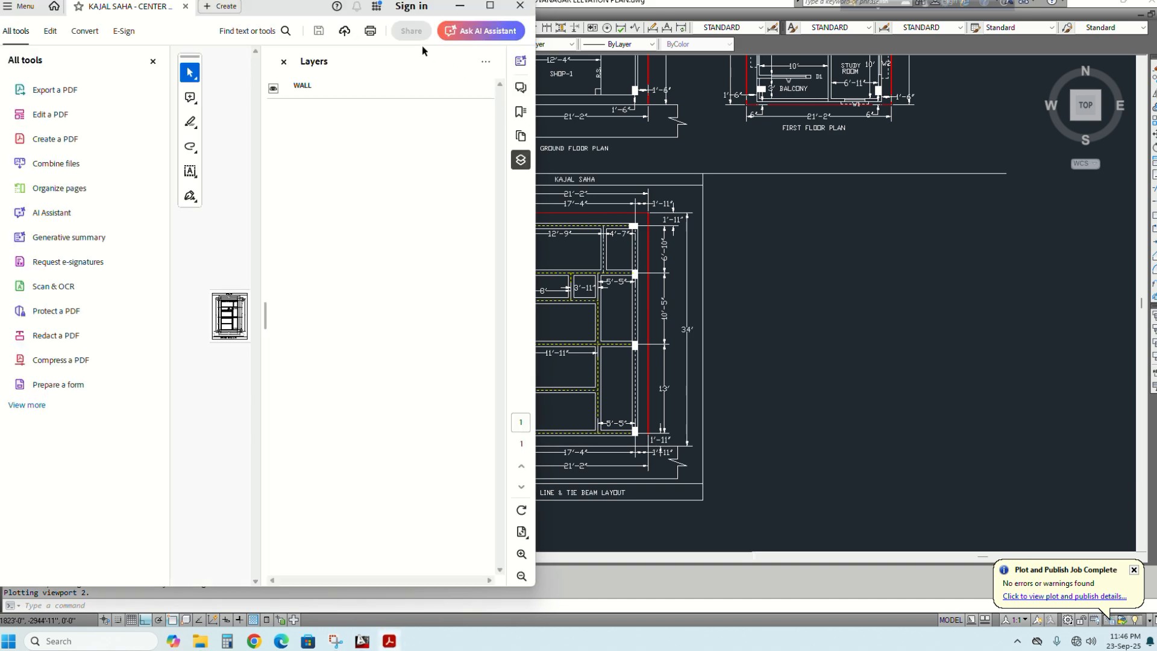
{"action": "left_click", "coordinate": [490, 7]}
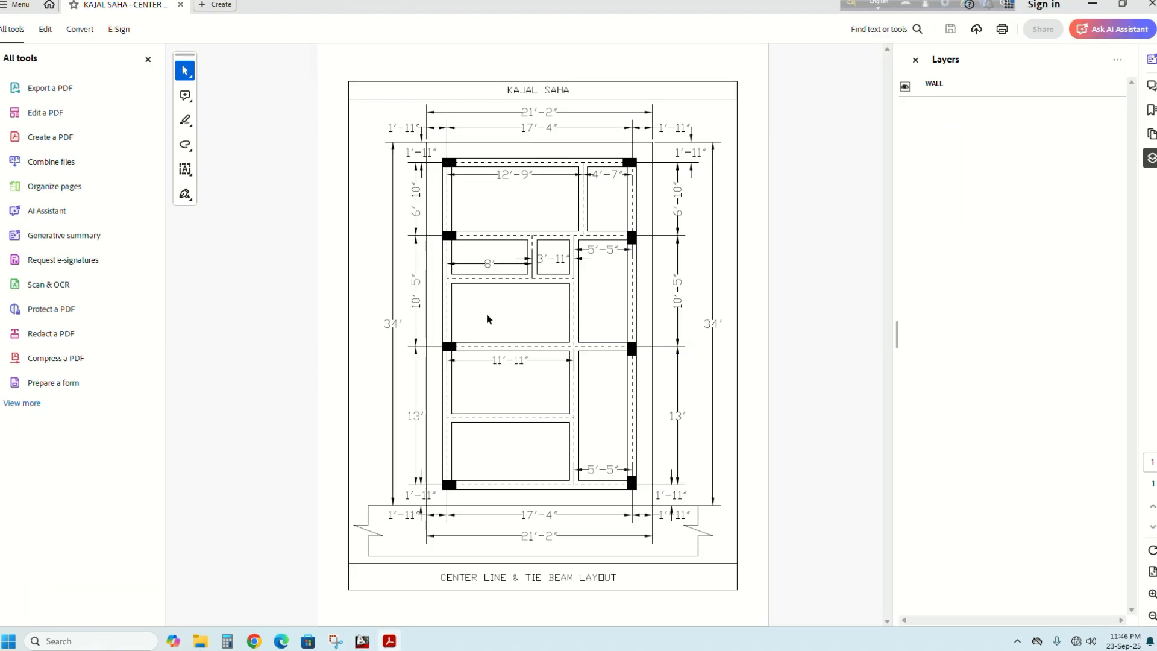